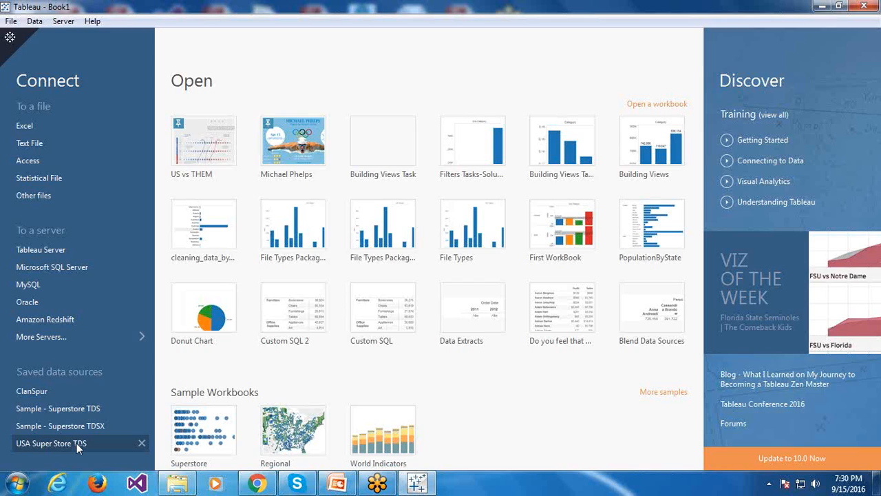
Step: Connect to the saved USA Super Store TDS data source and build a bar chart of Sales by Sub-Category
left_click(76, 443)
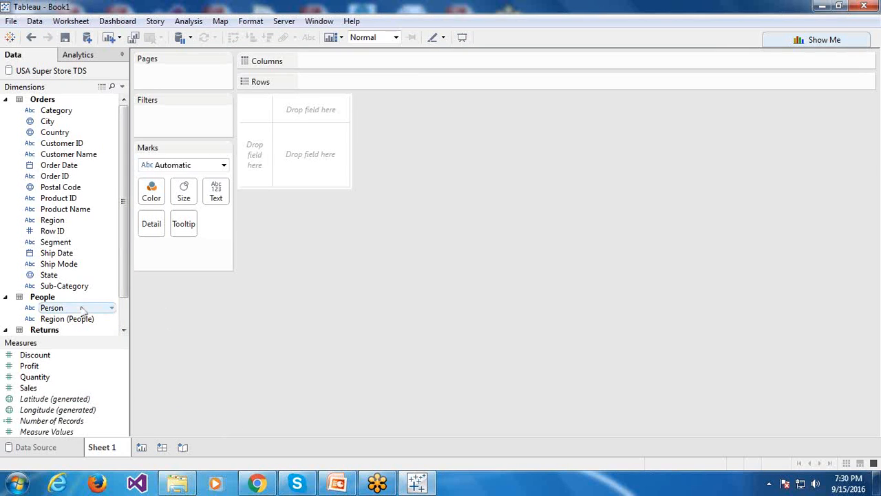
double_click(31, 390)
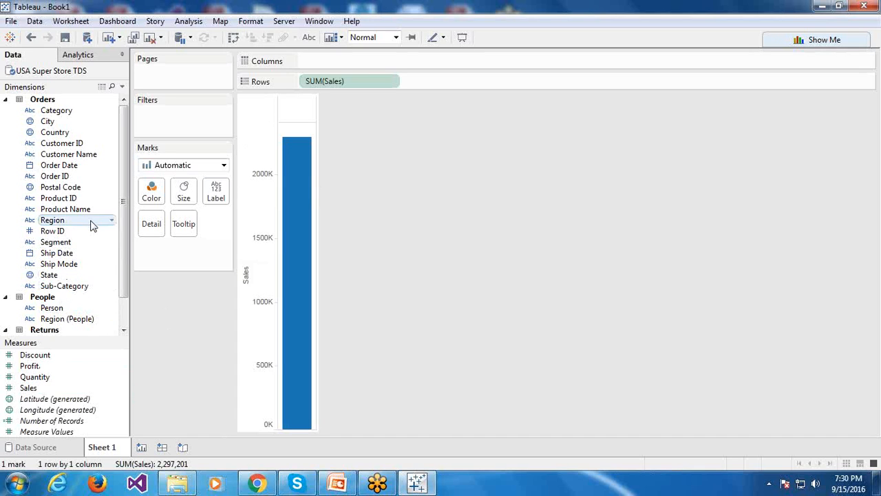
double_click(60, 288)
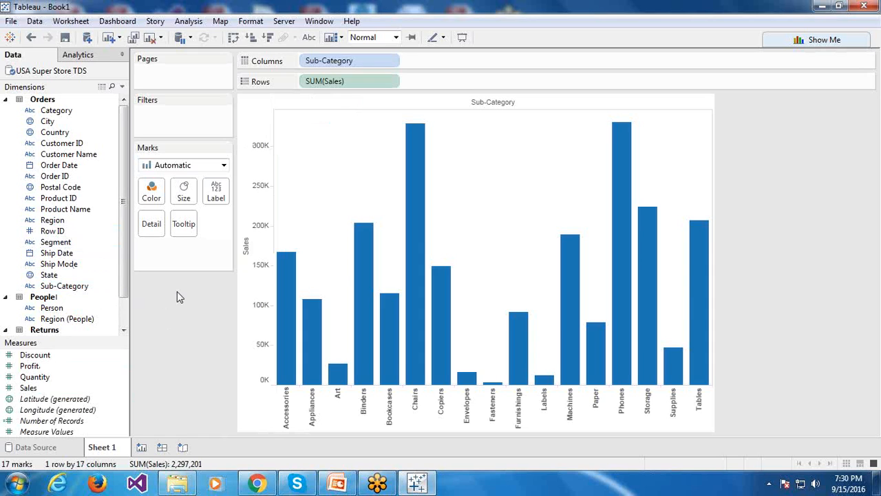
Step: Save the workbook as "Filters Session" in the Workbooks folder
left_click(11, 21)
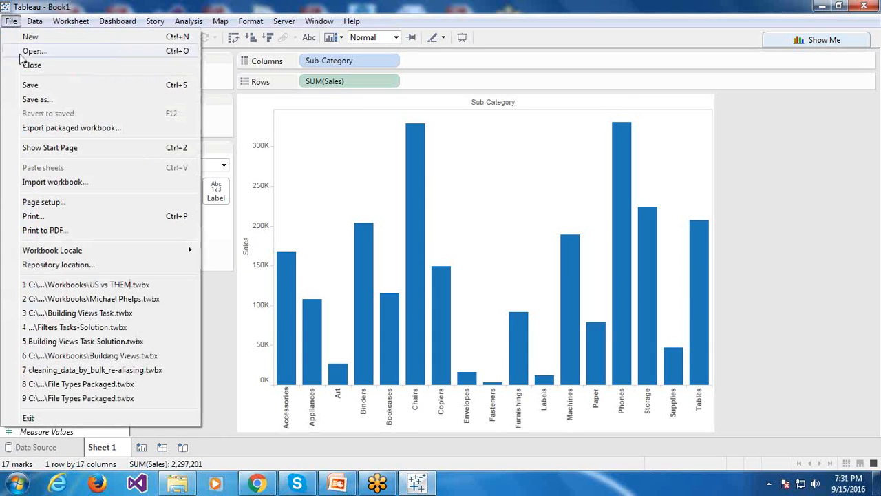
left_click(45, 98)
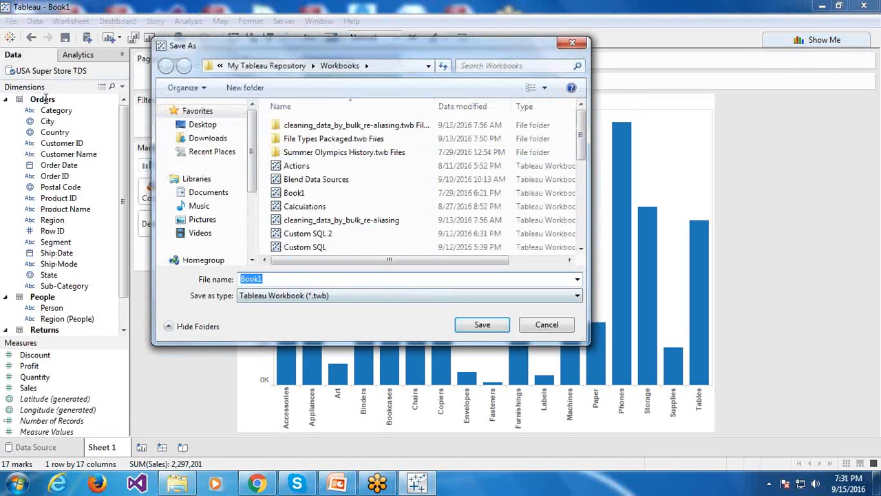
type("Filters")
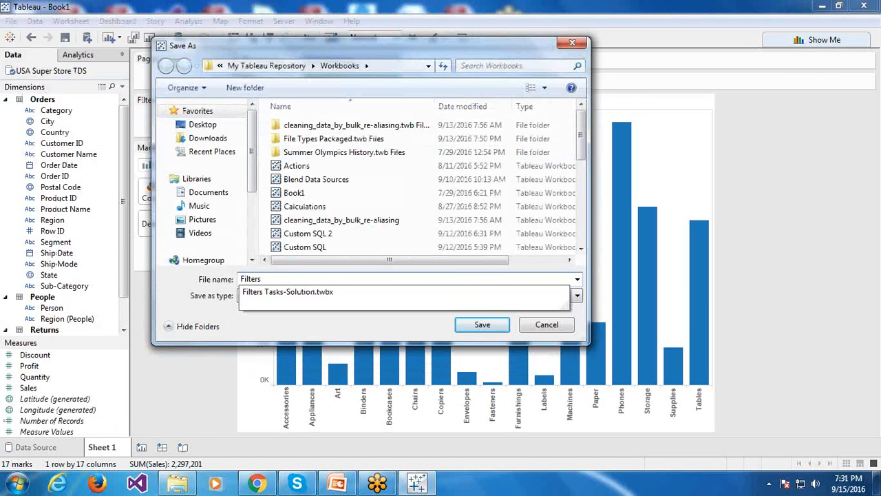
type(" C")
key("BackSpace")
type("Session")
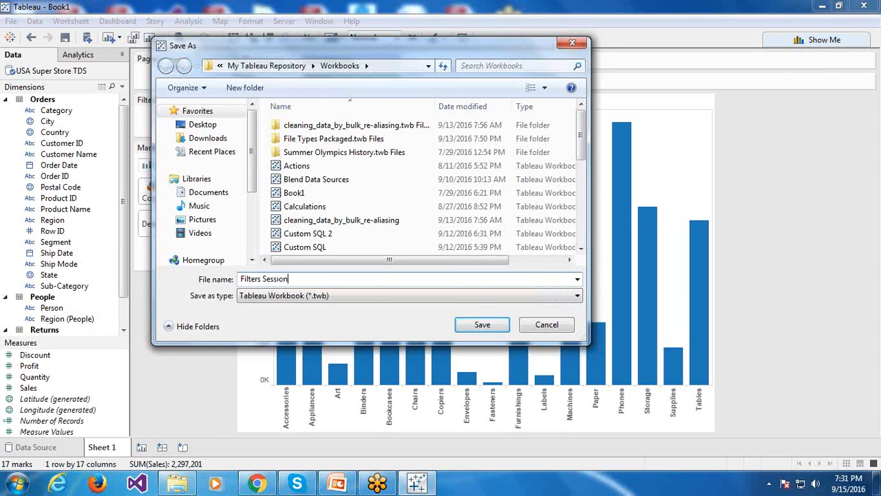
key("Return")
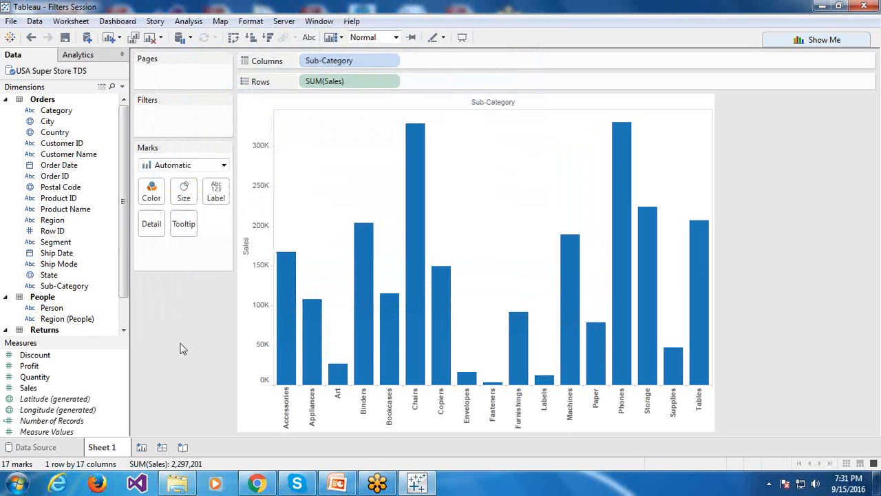
Step: Filter the chart to keep only the Chairs, Bookcases and Phones sub-categories
left_click(416, 409)
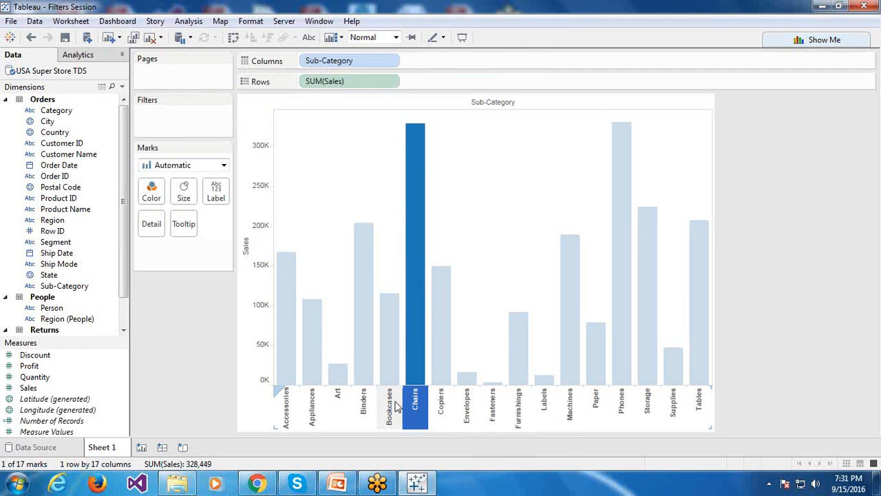
left_click(389, 407, "ctrl")
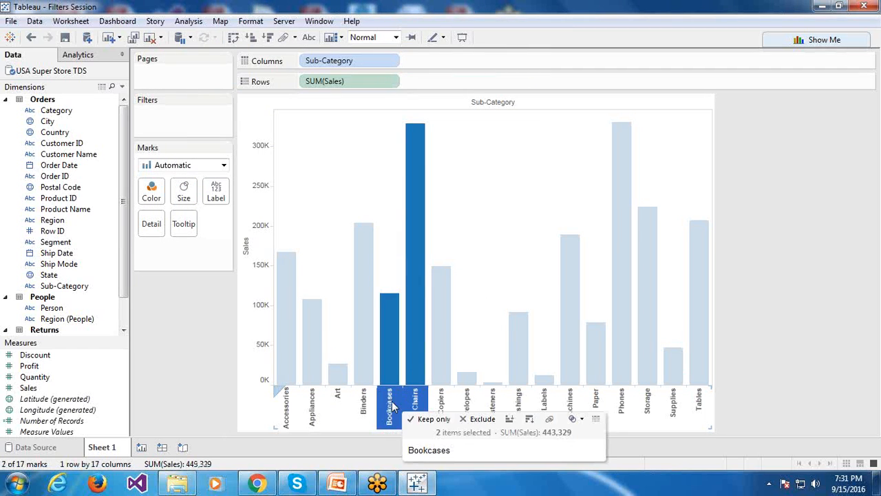
left_click(622, 401, "ctrl")
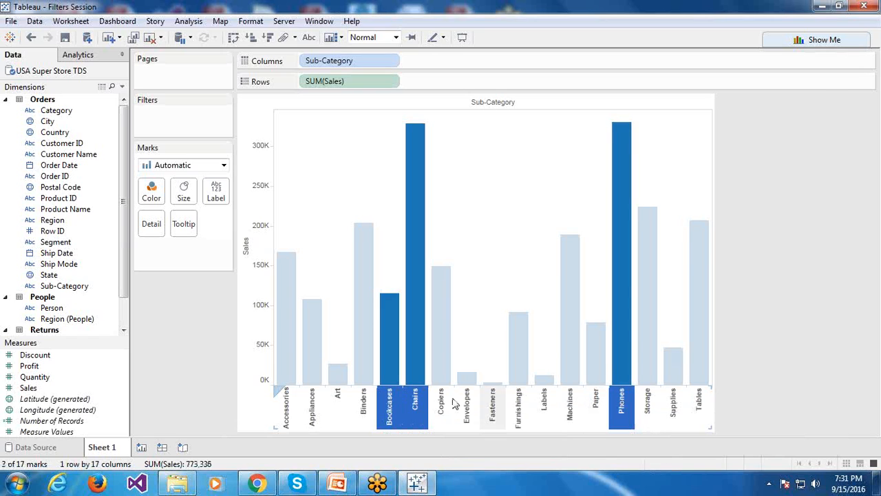
mouse_move(627, 411)
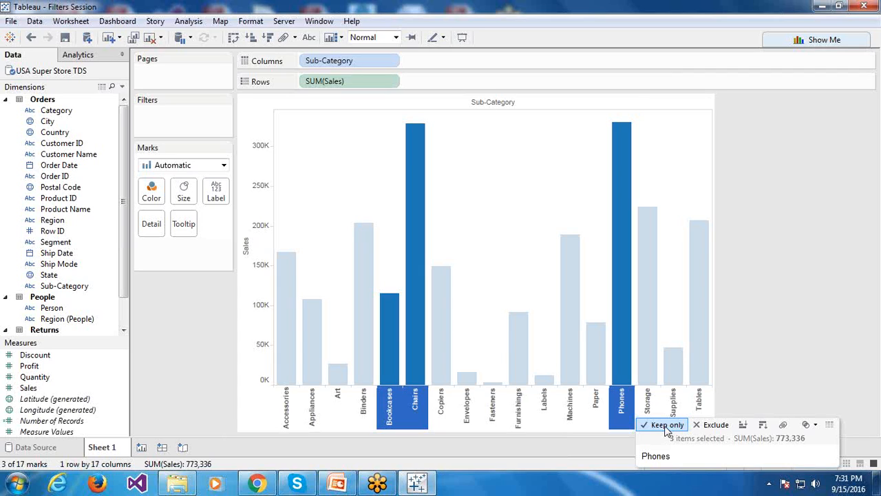
left_click(664, 425)
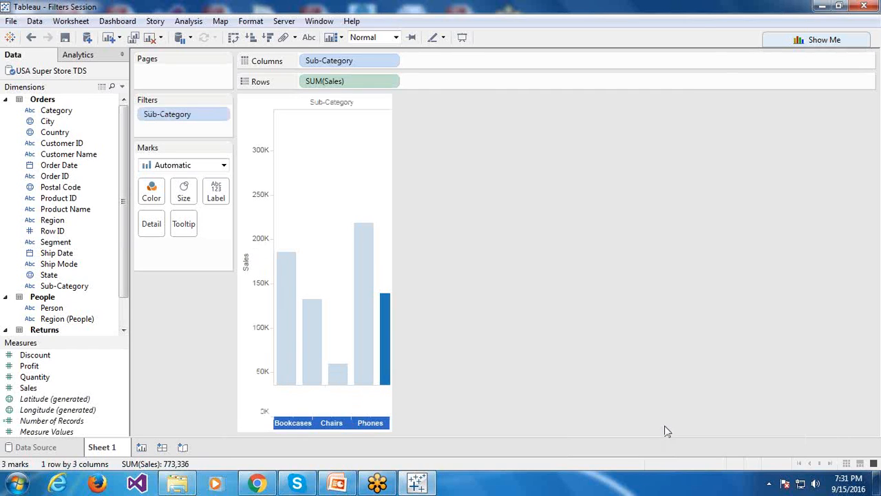
left_click_drag(272, 423, 388, 423)
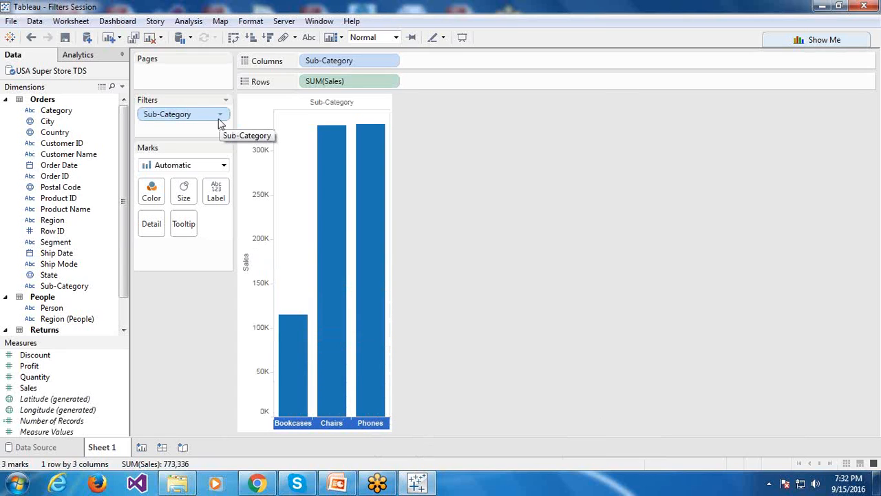
Step: Remove the Sub-Category filter from the sheet
left_click(220, 115)
left_click(184, 308)
key("Delete")
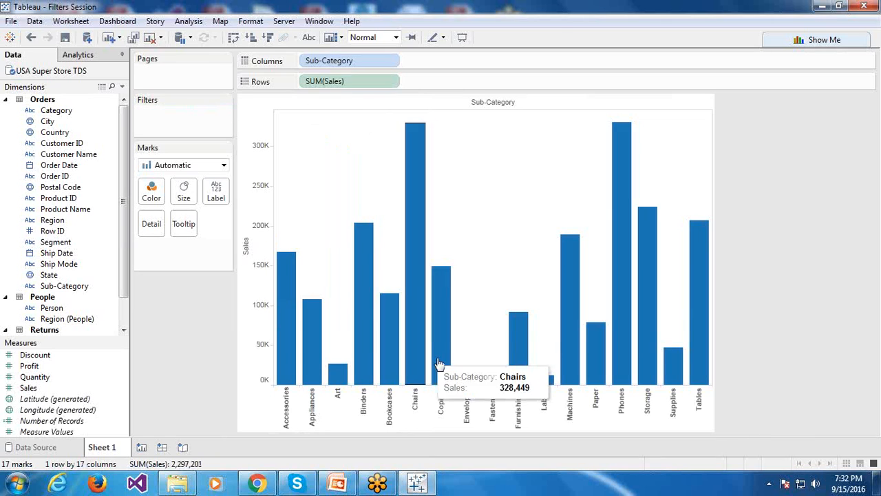
Step: Exclude the Furnishings, Bookcases, Accessories and Supplies sub-categories from the chart
left_click(520, 411)
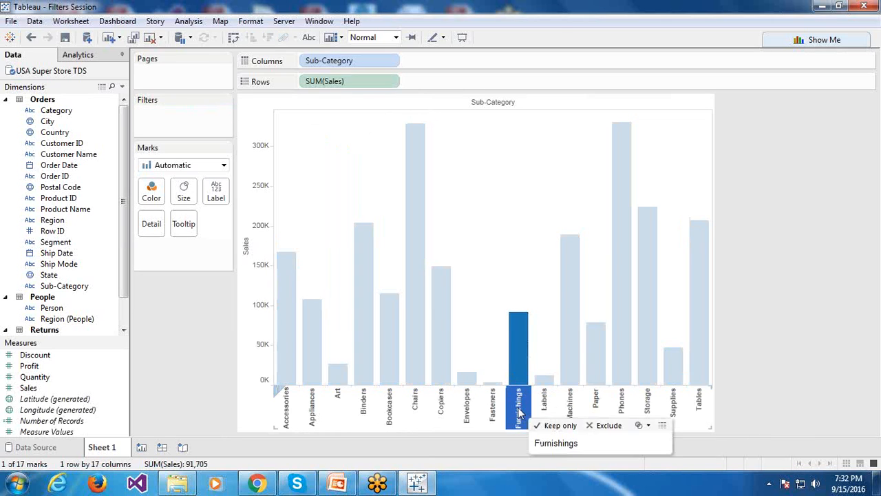
left_click(389, 410, "ctrl")
left_click(287, 409, "ctrl")
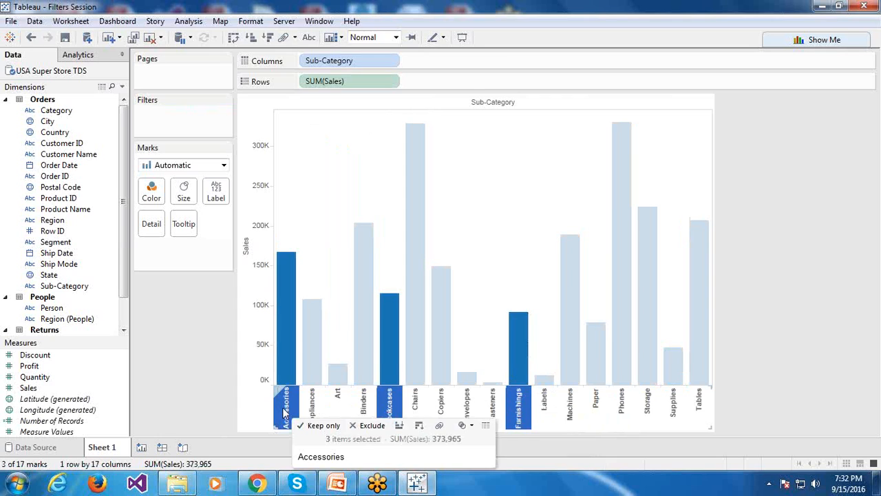
left_click(675, 410, "ctrl")
mouse_move(519, 409)
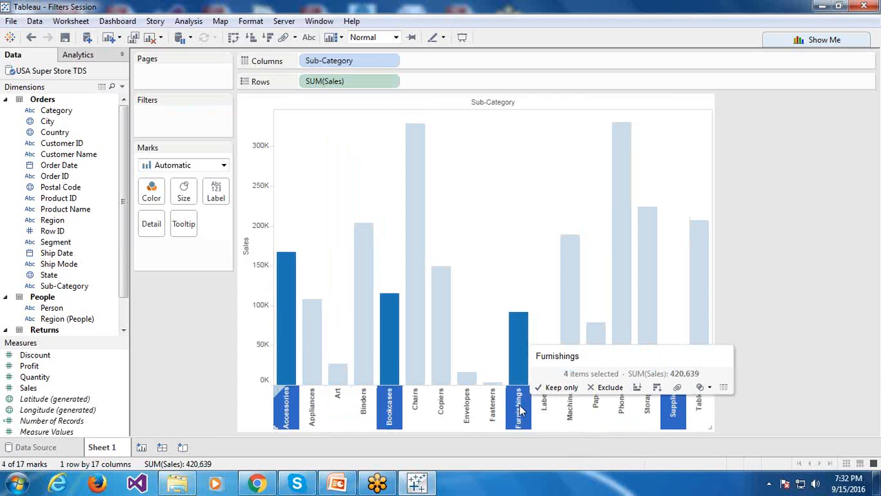
left_click(610, 388)
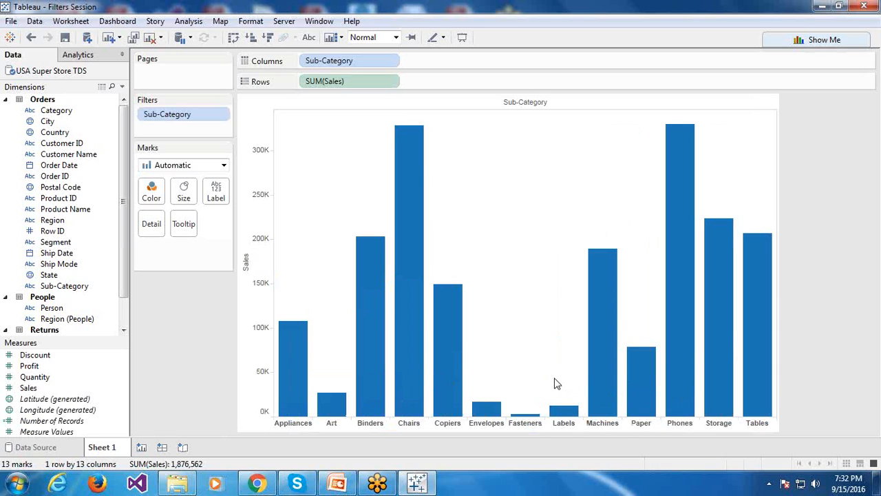
Step: Remove the Sub-Category exclusion filter to restore the full chart
mouse_move(490, 418)
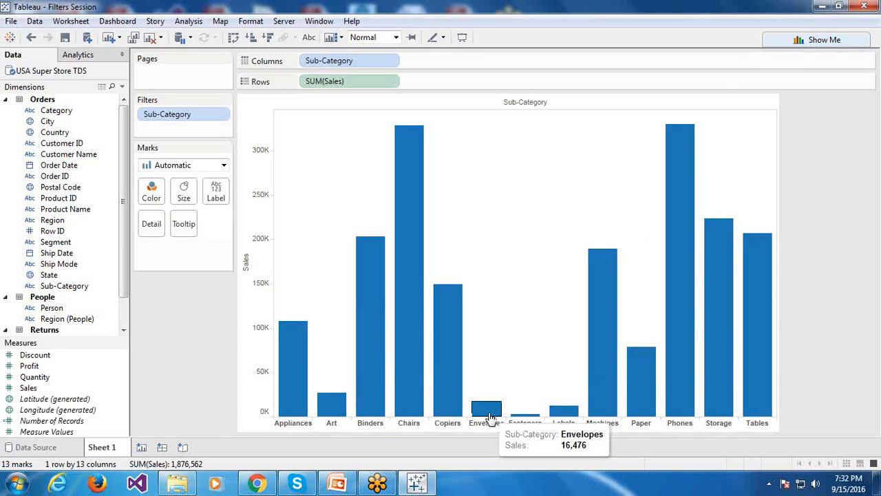
left_click(221, 117)
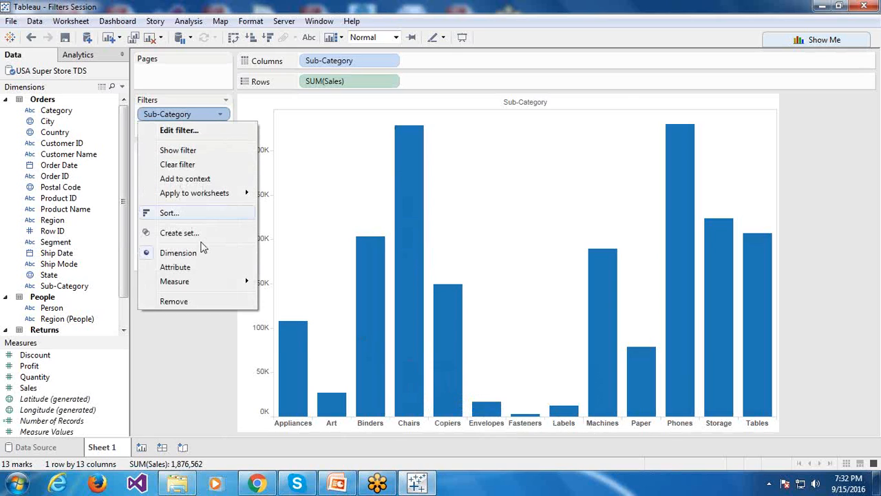
left_click(186, 302)
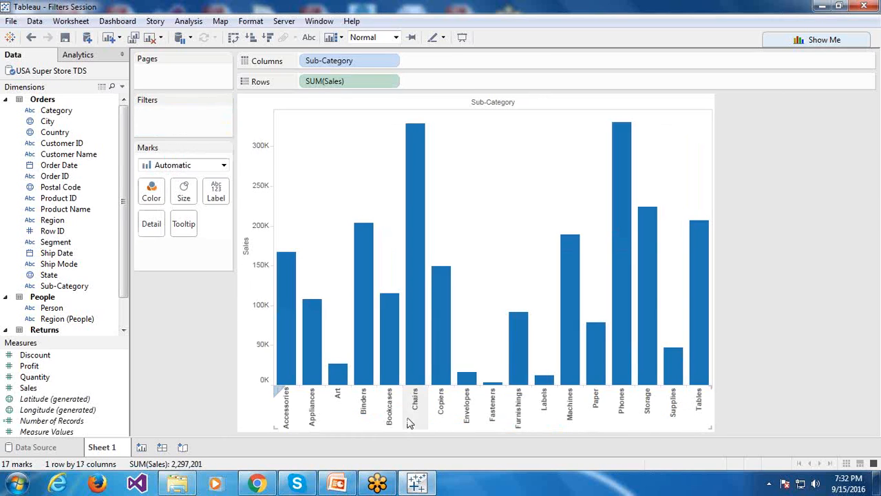
Step: Filter the chart to keep only the Bookcases, Machines and Fasteners sub-categories
left_click(394, 420)
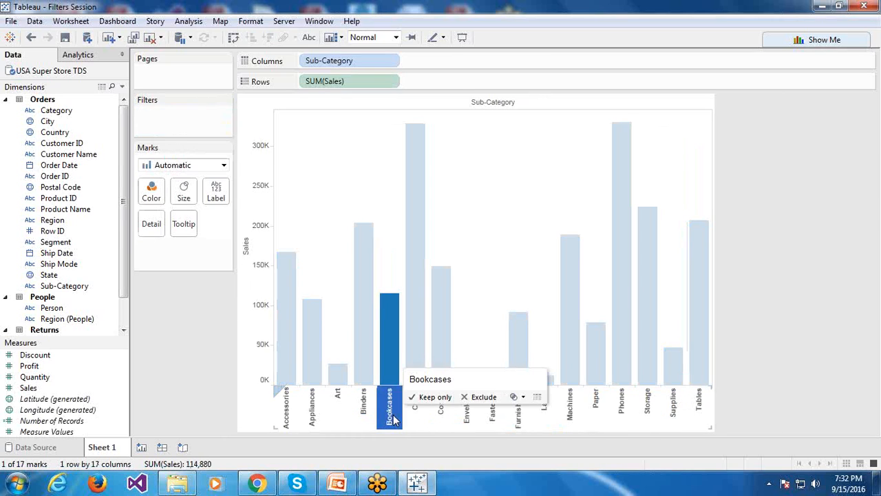
left_click(570, 418, "ctrl")
left_click(493, 413, "ctrl")
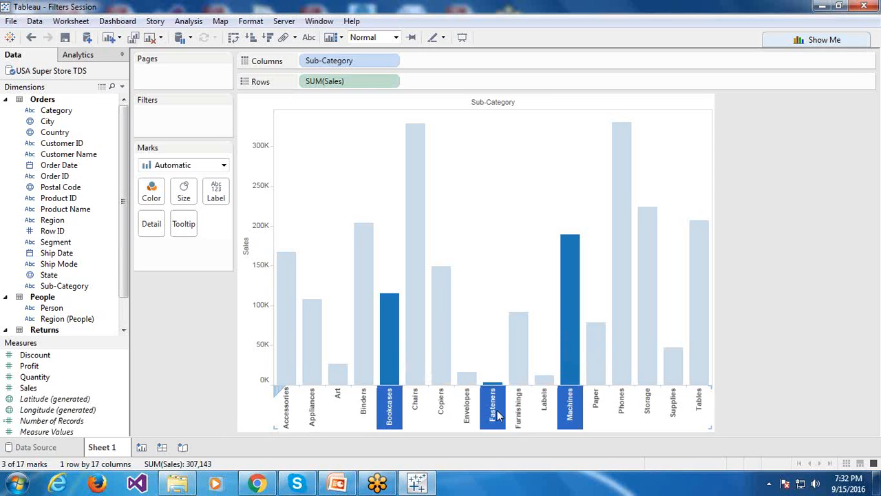
mouse_move(493, 411)
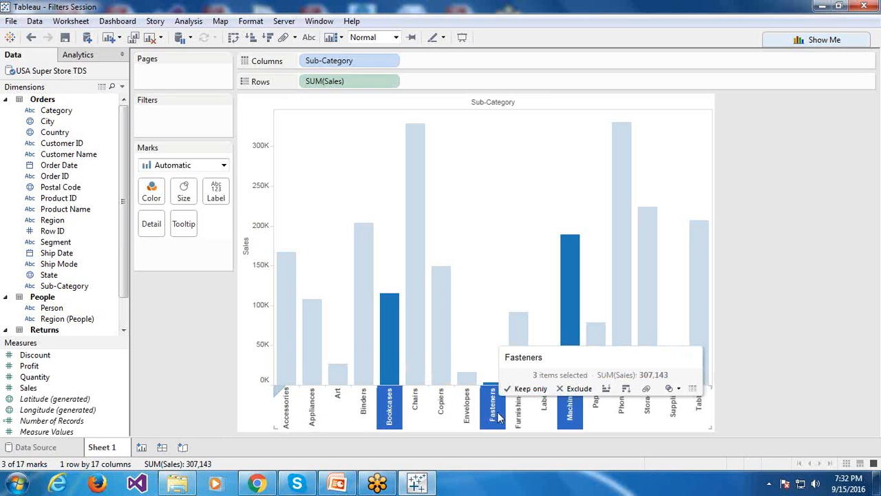
left_click(527, 389)
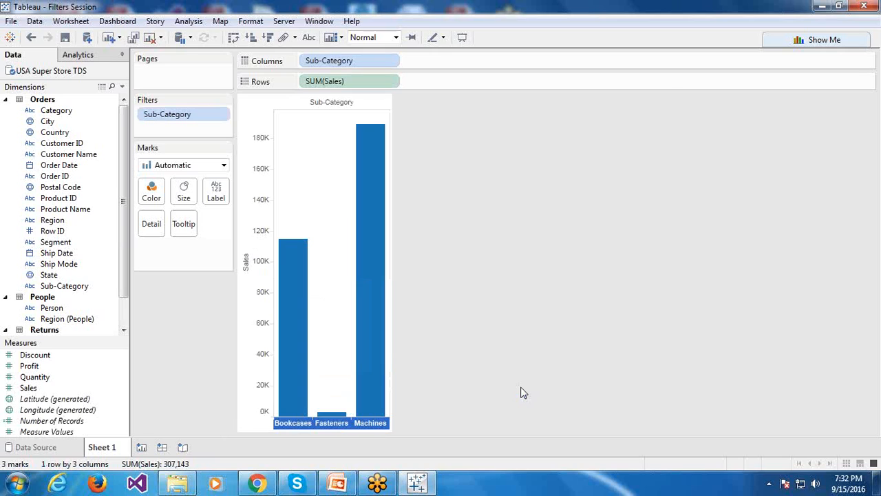
Step: Duplicate Sheet 1 and remove the Sub-Category filter from the copy
left_click(133, 37)
left_click(222, 115)
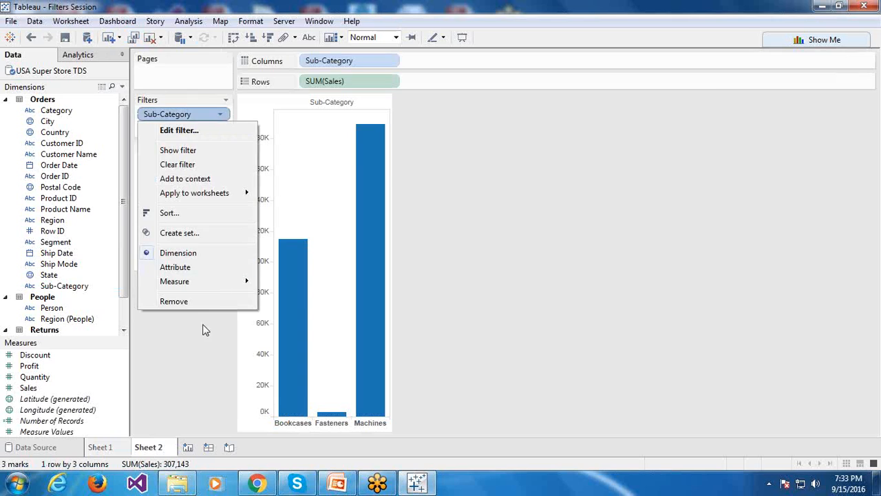
left_click(200, 303)
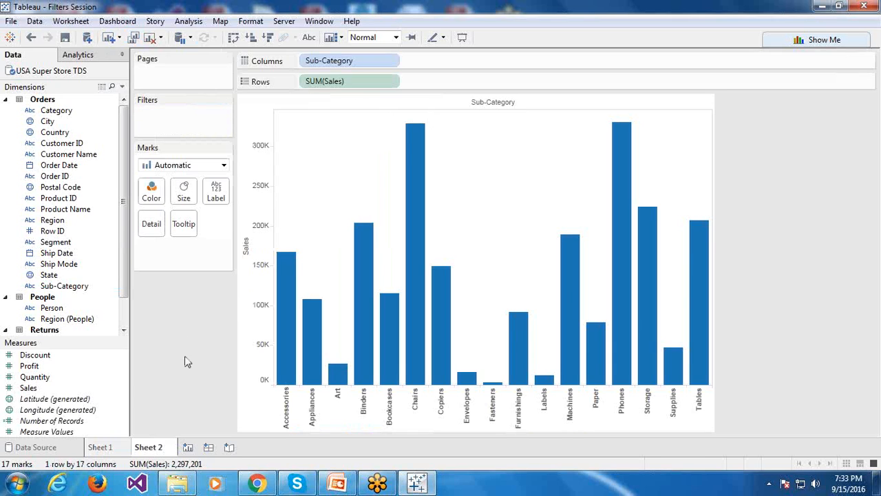
Step: Compare the filtered chart on Sheet 1 with the unfiltered chart on Sheet 2, and inspect Sheet 1's Sub-Category filter and Bookcases bar
left_click(100, 447)
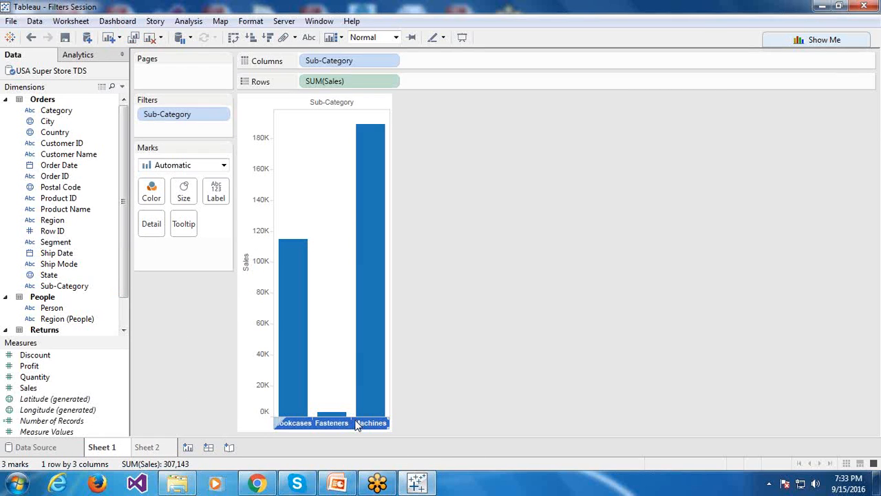
left_click(160, 448)
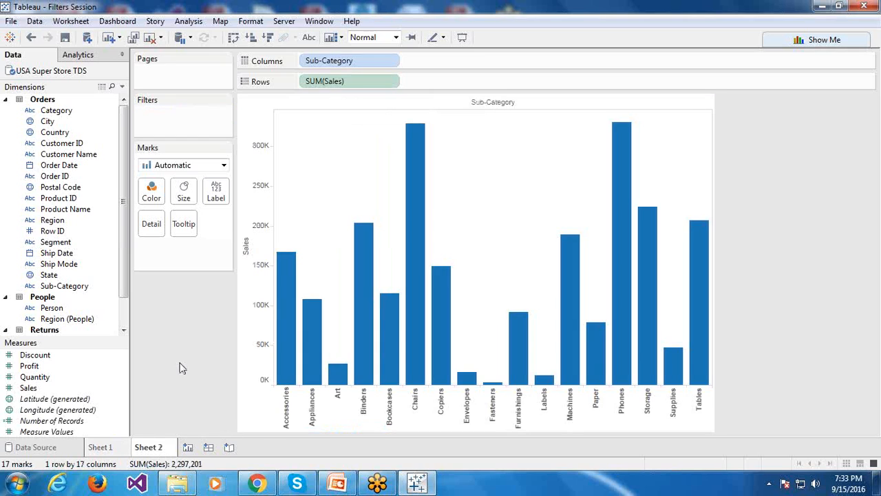
left_click(114, 447)
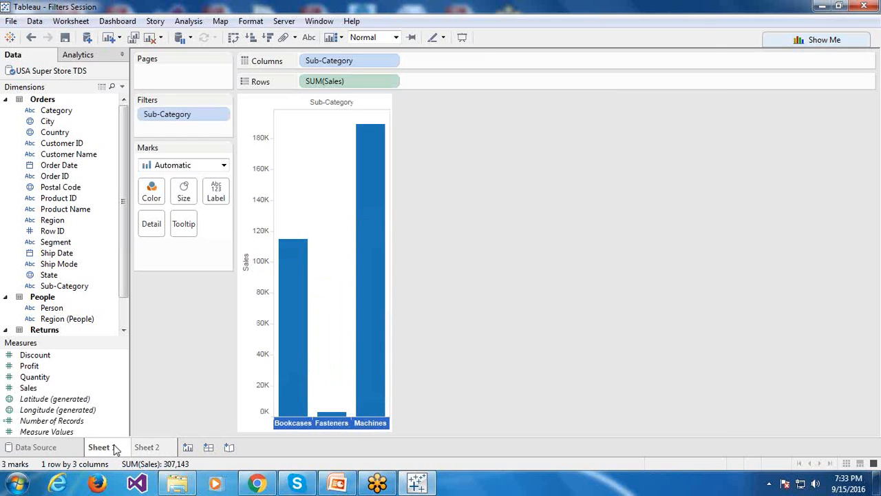
mouse_move(115, 448)
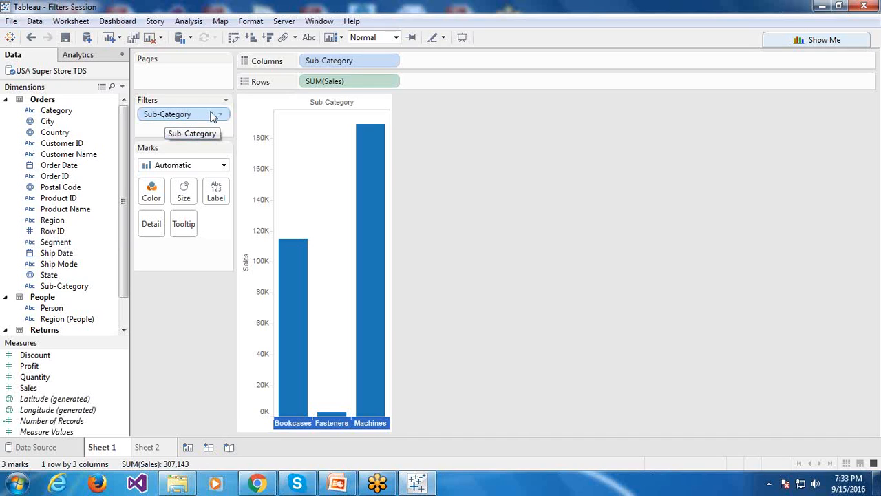
mouse_move(305, 311)
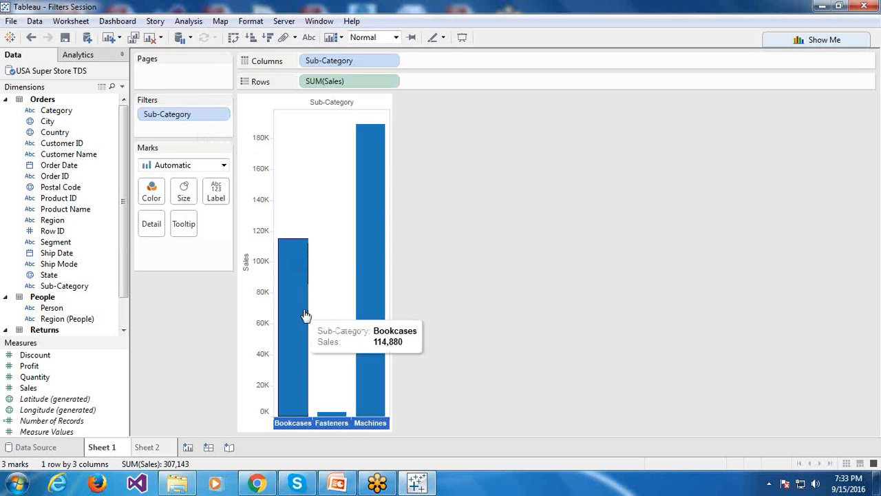
Step: Select the Chairs, Bookcases, Binders and Machines bars on Sheet 2 and try to exclude them from the chart
left_click(157, 453)
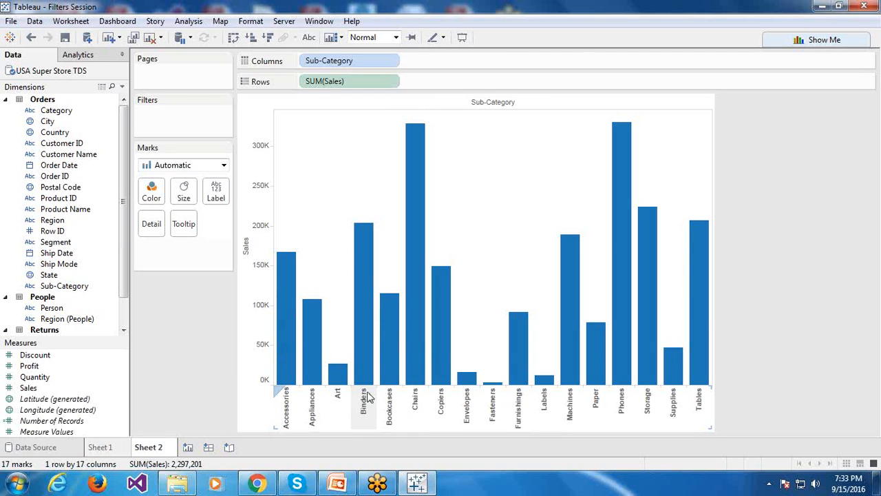
left_click(422, 296)
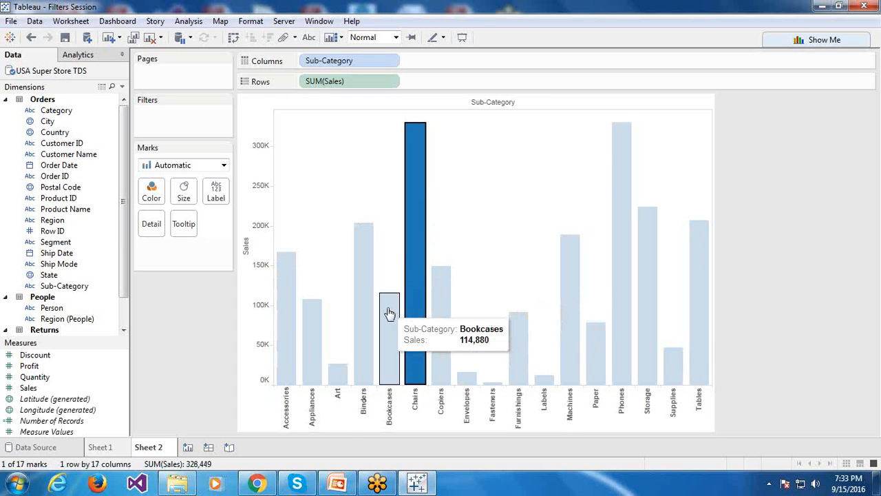
left_click(388, 311, "ctrl")
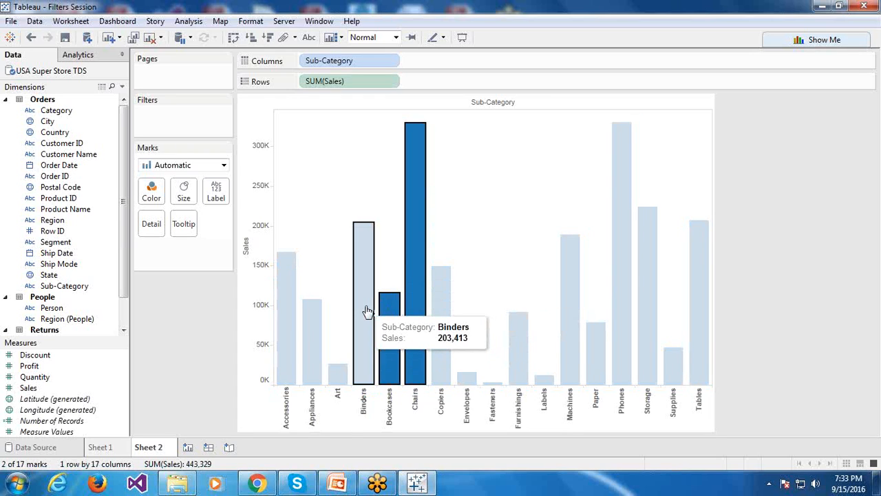
left_click(365, 308, "ctrl")
left_click(575, 283, "ctrl")
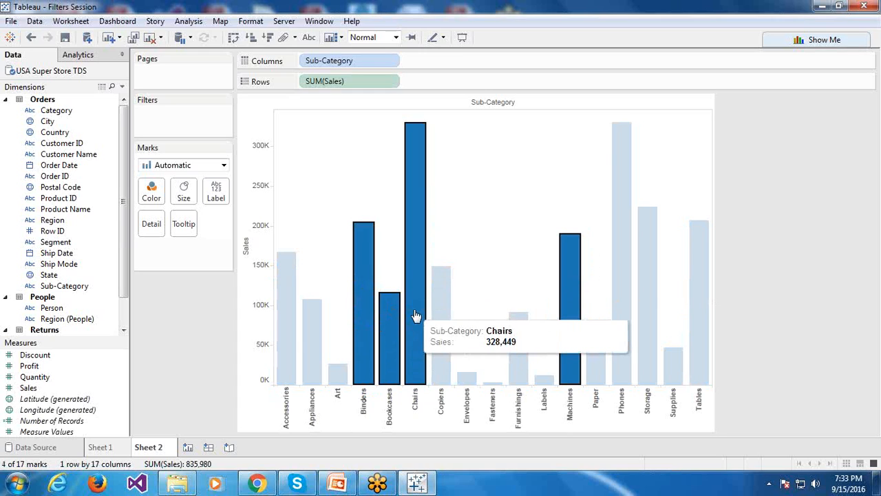
mouse_move(416, 316)
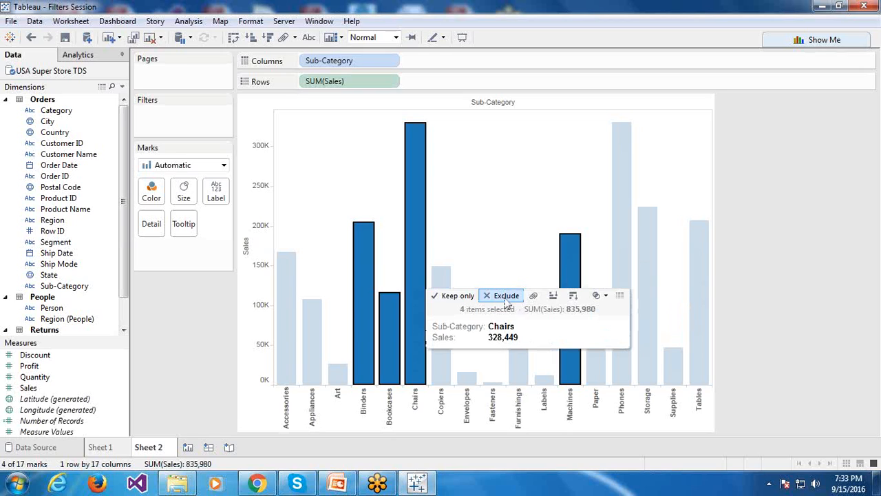
left_click(489, 296)
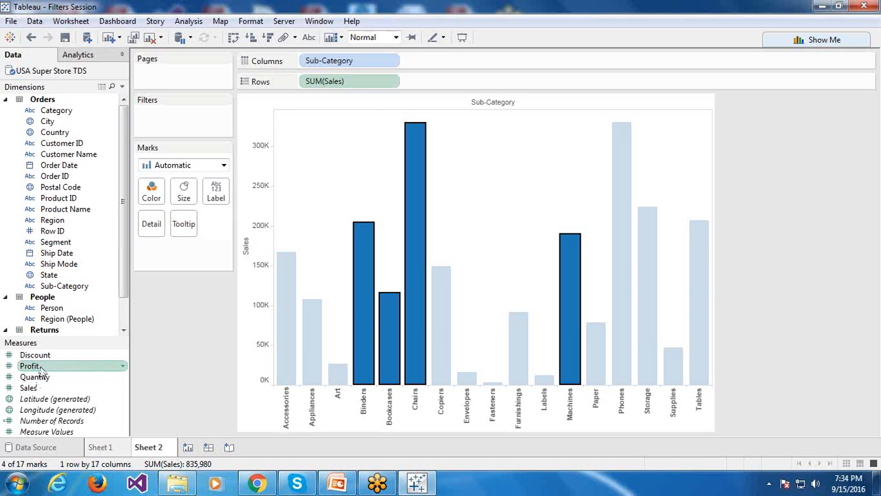
Step: Turn Sheet 2 into a scatter plot with Profit on the columns, Sales on the rows and Sub-Category as mark detail
left_click_drag(40, 370, 217, 261)
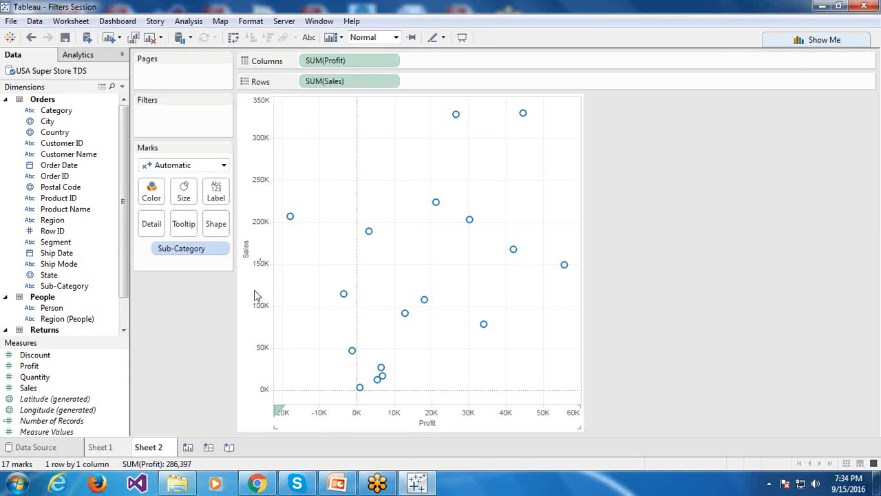
left_click(515, 418)
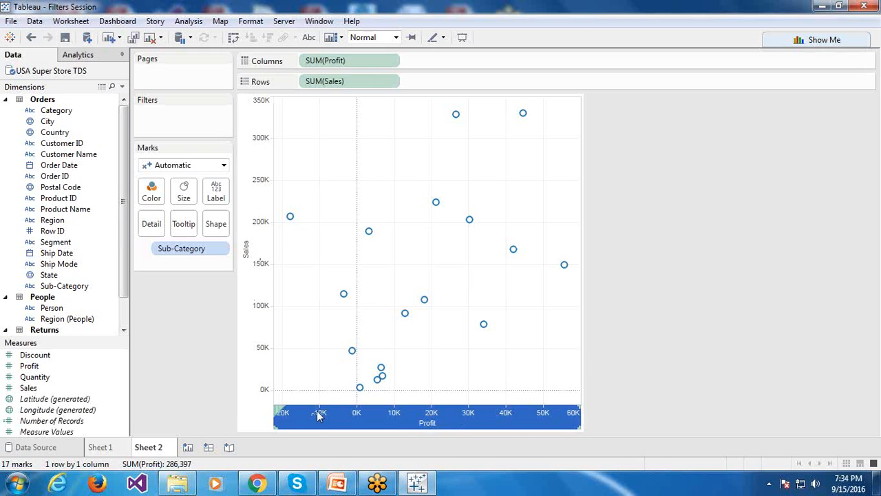
left_click(260, 328)
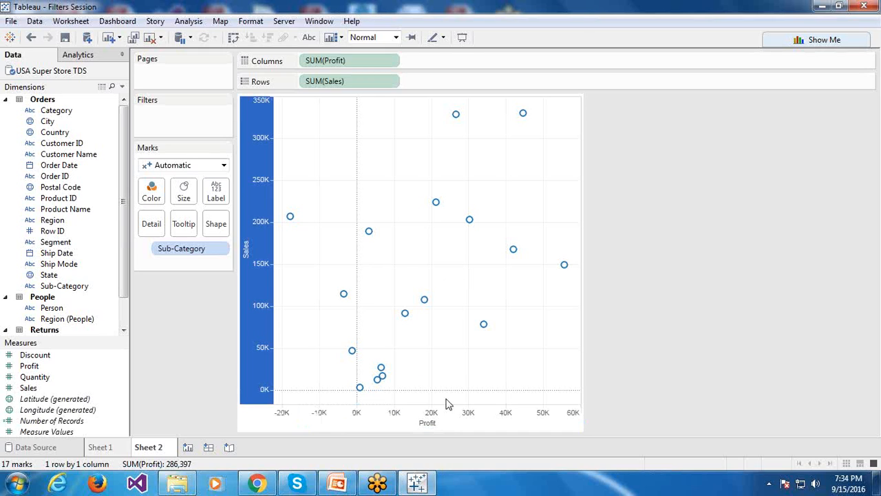
Step: Filter the scatter plot to keep only the Storage, Appliances, Tables and Phones marks
left_click(436, 202)
left_click(424, 300, "ctrl")
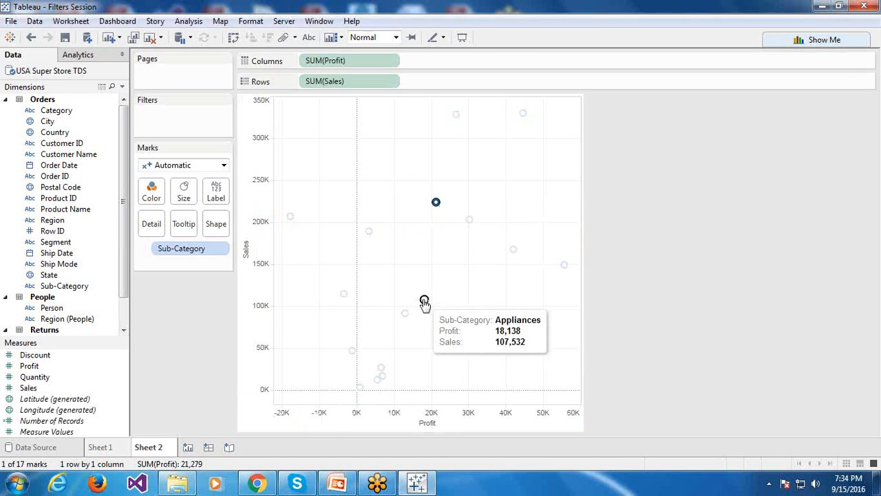
left_click(290, 217, "ctrl")
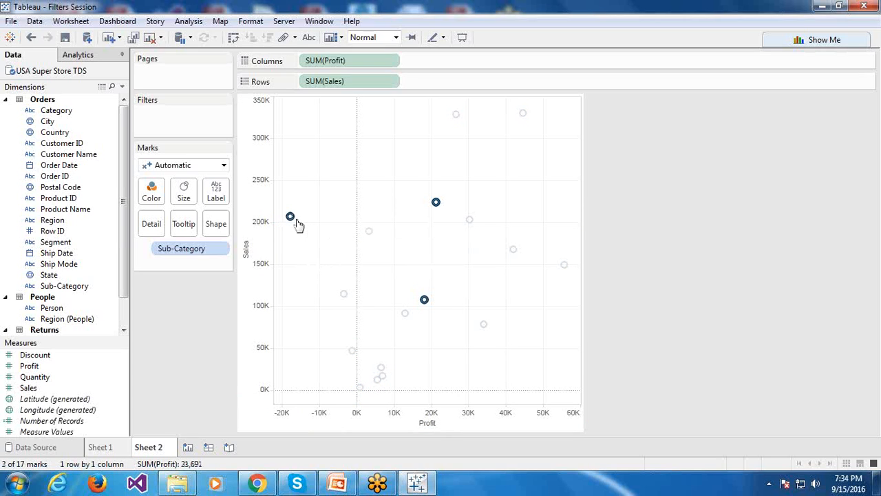
left_click(523, 115, "ctrl")
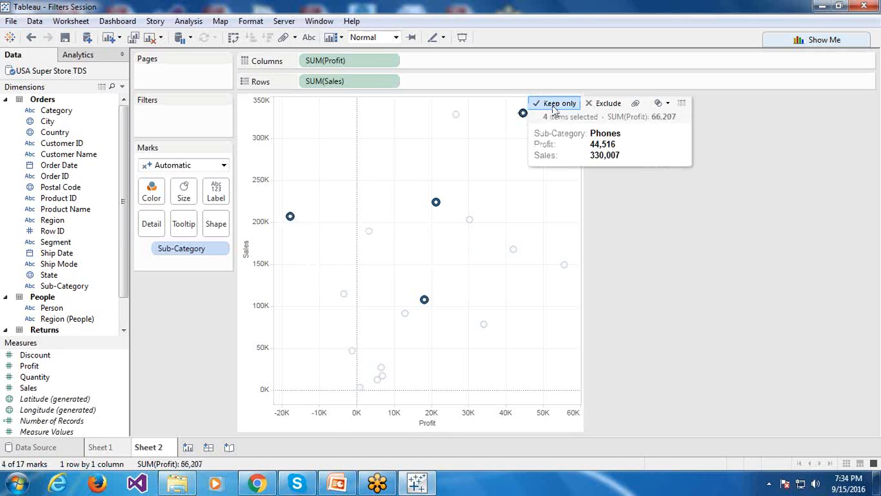
left_click(555, 104)
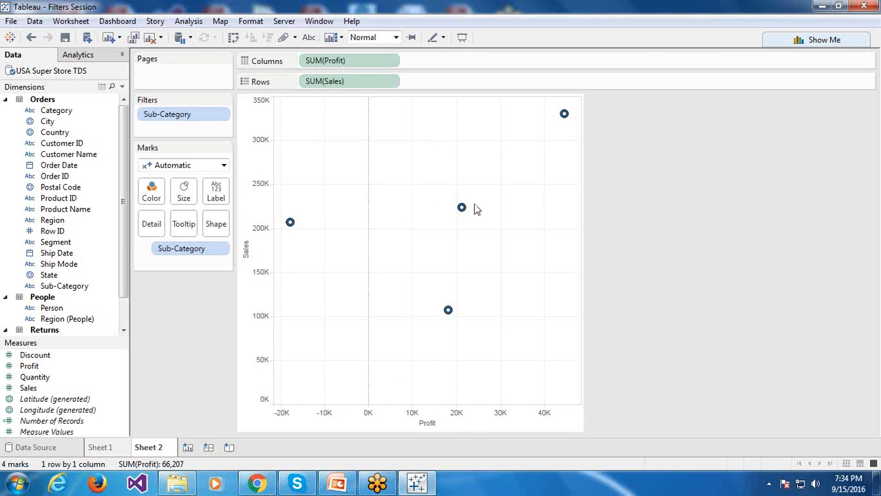
Step: Inspect the remaining scatter plot marks on Sheet 2 and compare them with the filtered bar chart on Sheet 1
mouse_move(299, 225)
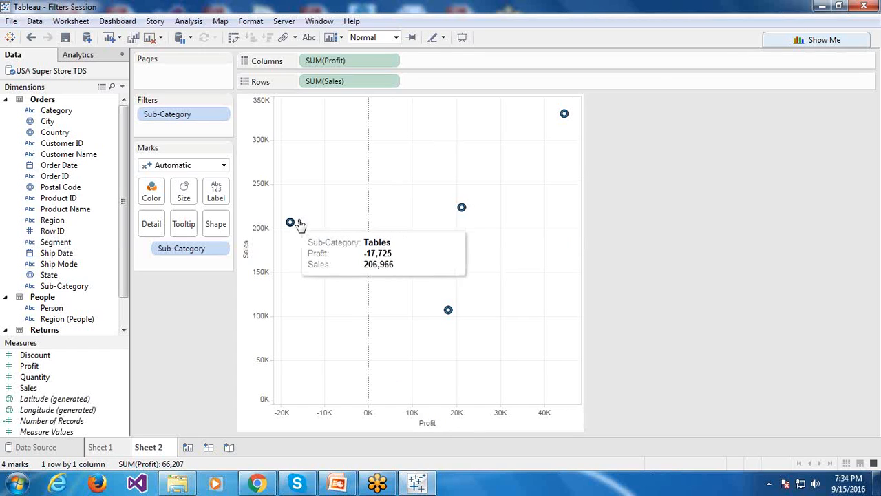
mouse_move(463, 210)
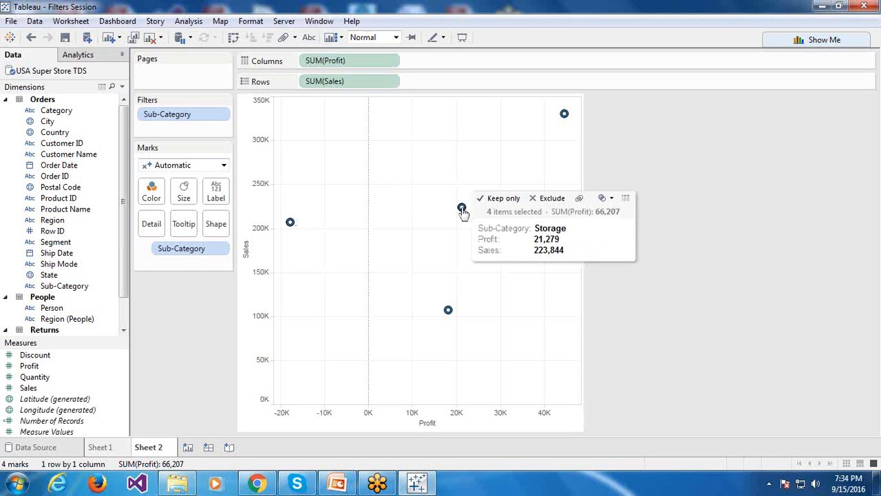
left_click(117, 448)
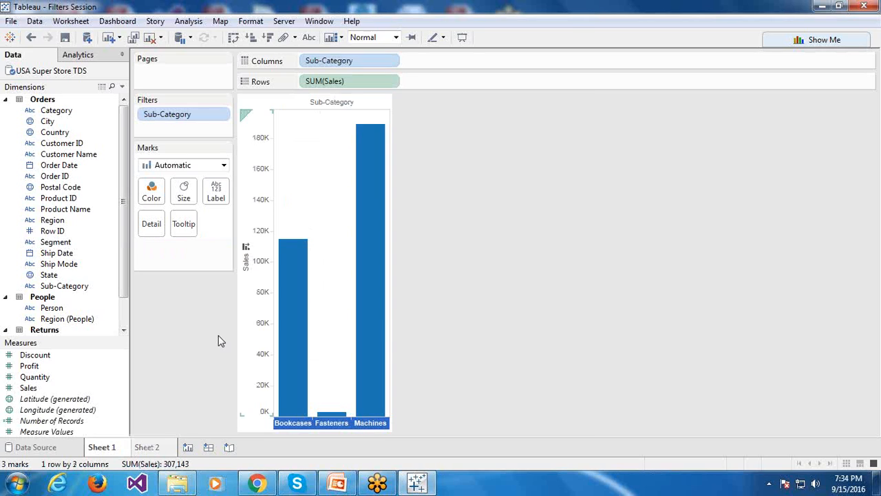
left_click(147, 447)
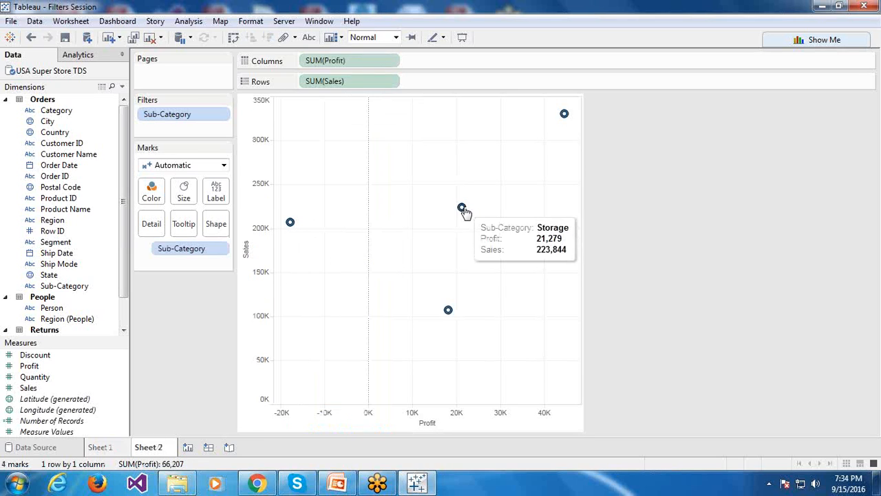
mouse_move(566, 116)
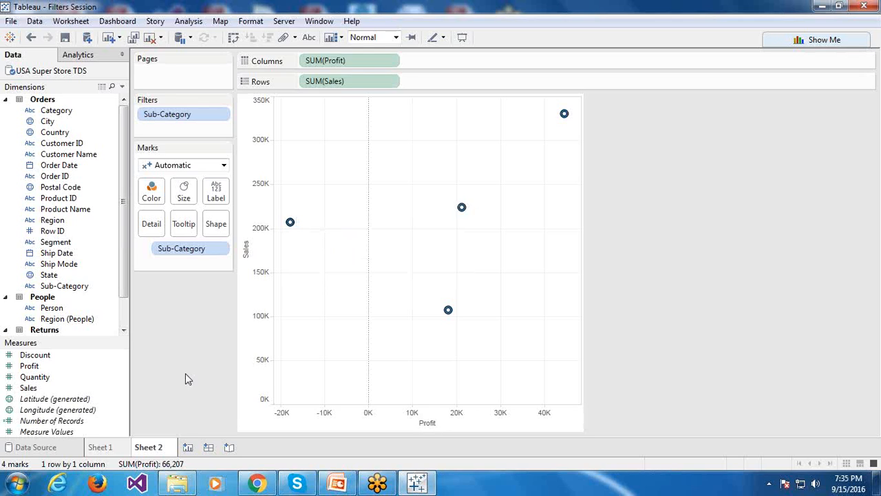
Step: Add a new worksheet, Sheet 3, and build a bar chart of Sales by Sub-Category on it
left_click(186, 448)
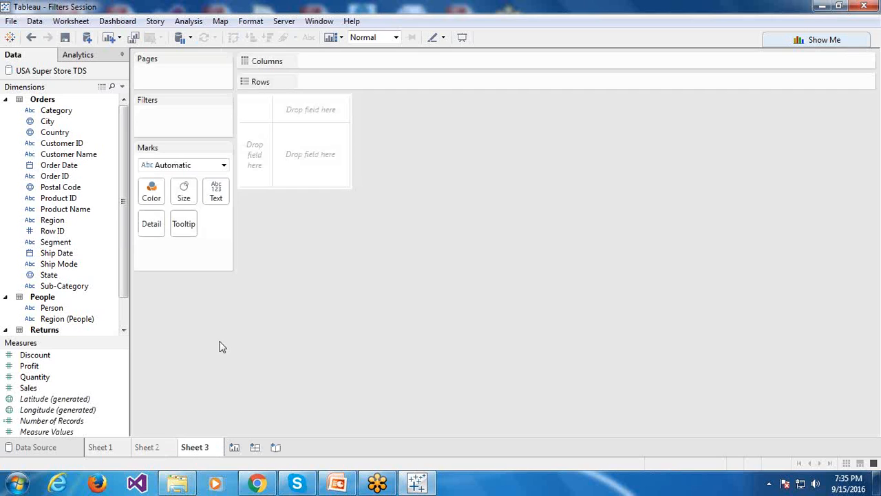
left_click(107, 447)
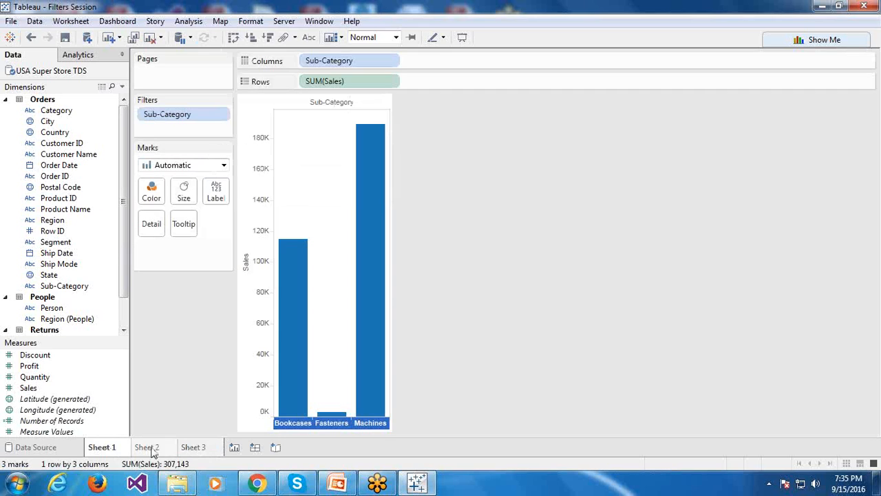
left_click(152, 449)
left_click(197, 449)
left_click(163, 449)
left_click(118, 448)
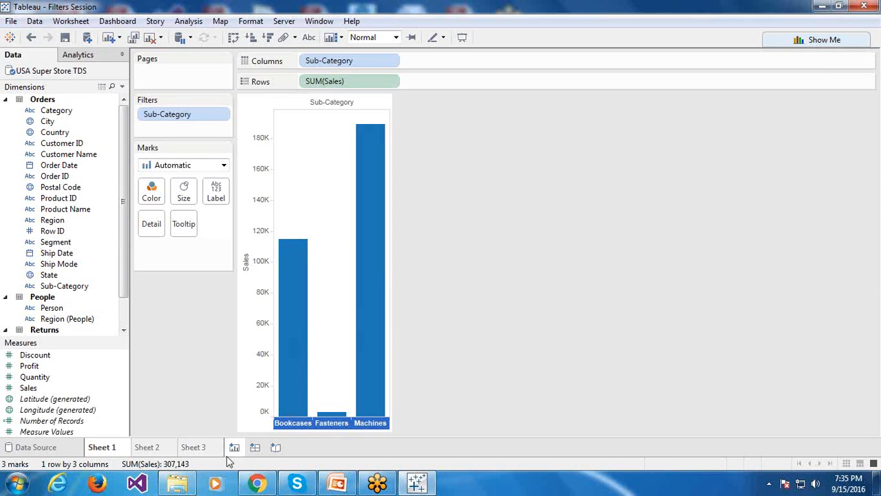
left_click(196, 447)
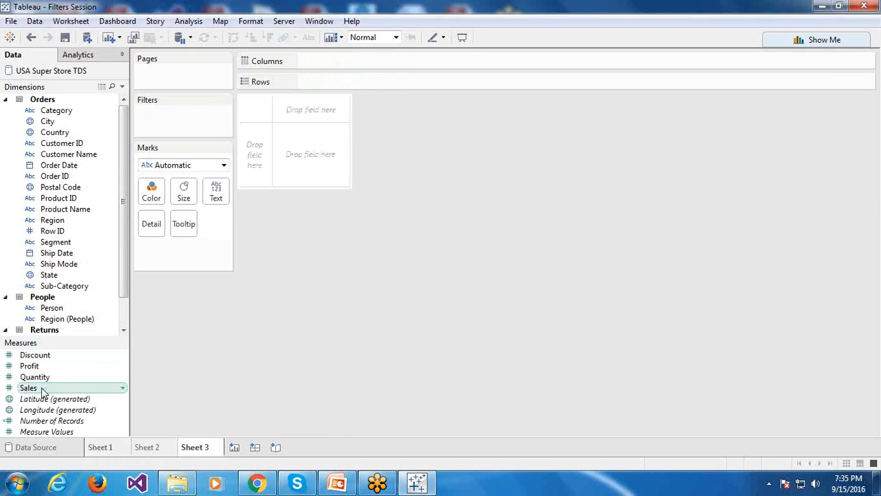
double_click(28, 389)
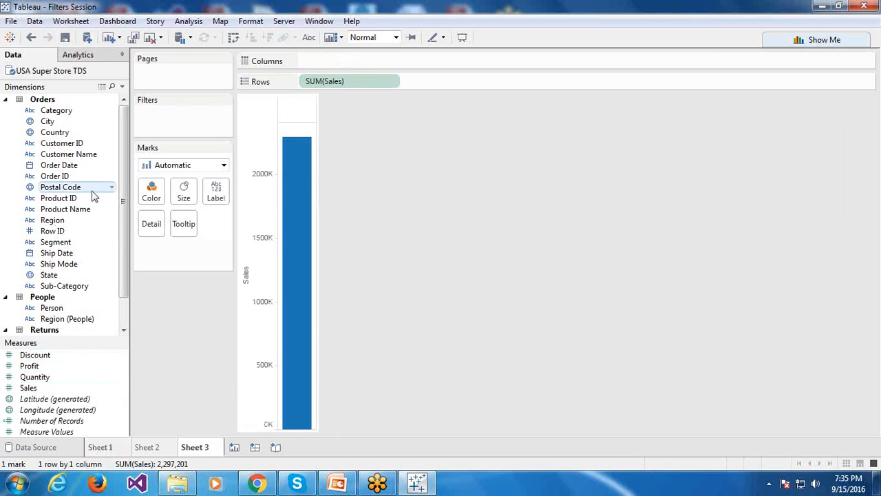
double_click(60, 286)
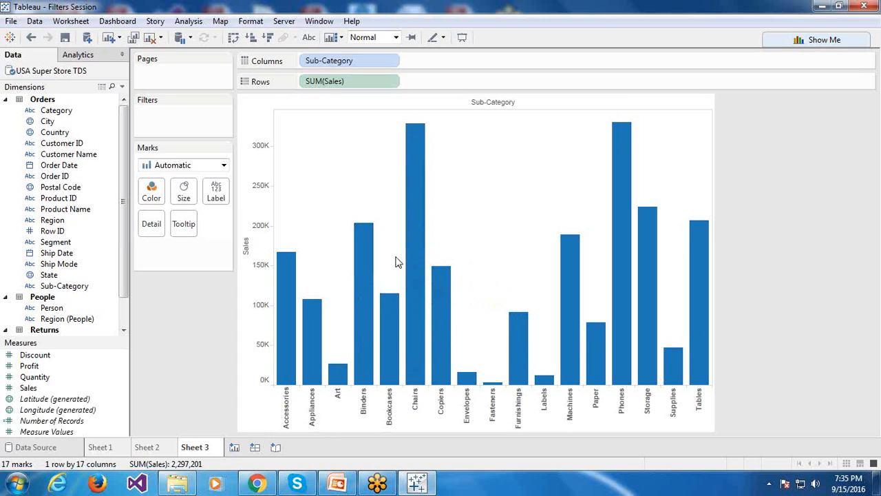
Step: Compare the Sub-Category filters on Sheet 1 and Sheet 2 with the unfiltered chart on Sheet 3
left_click(147, 447)
left_click(101, 447)
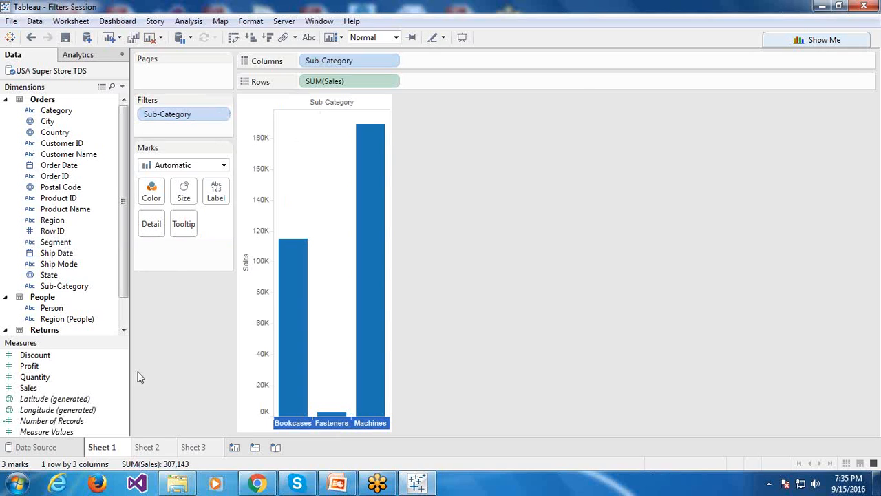
left_click(149, 448)
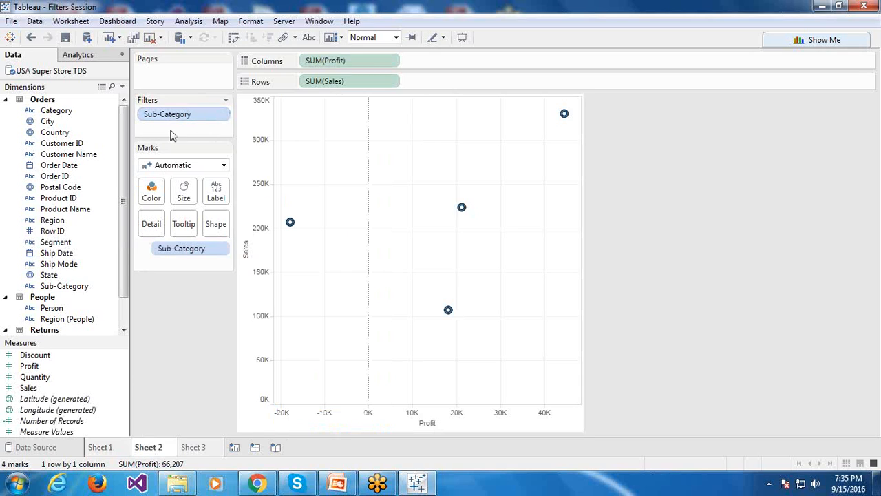
mouse_move(181, 451)
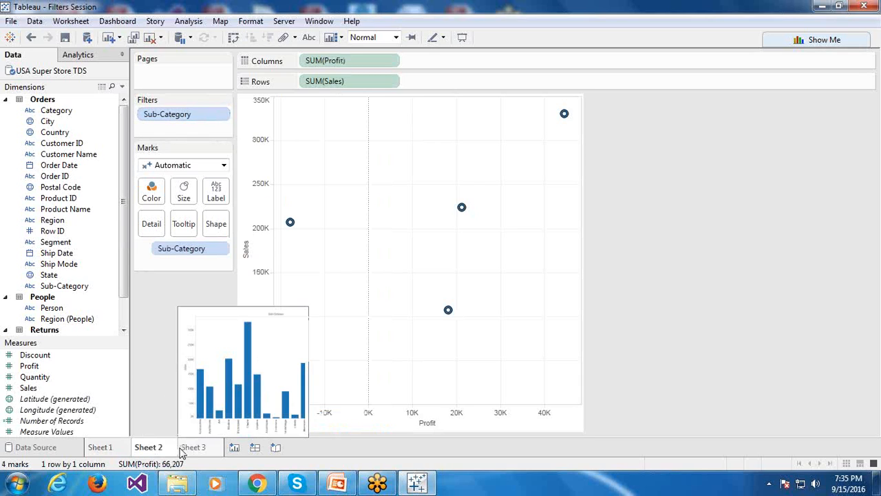
left_click(200, 448)
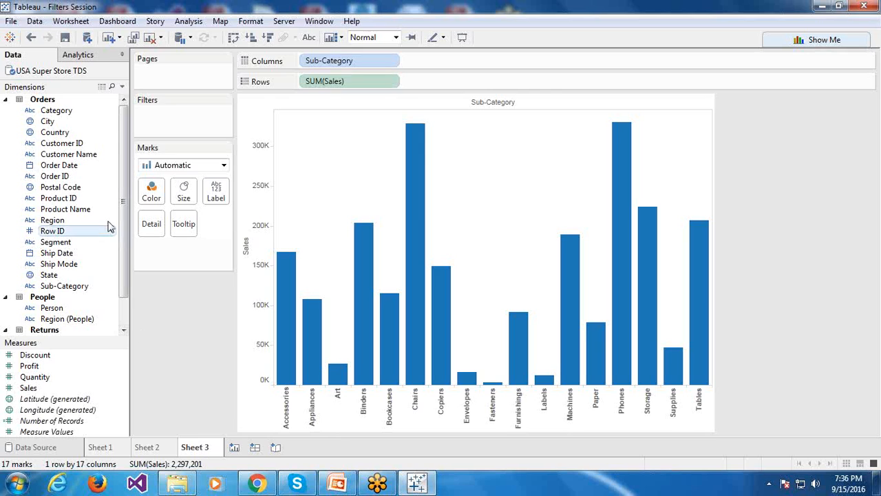
Step: Add a Category filter to Sheet 3 that includes only Technology
left_click_drag(58, 113, 159, 129)
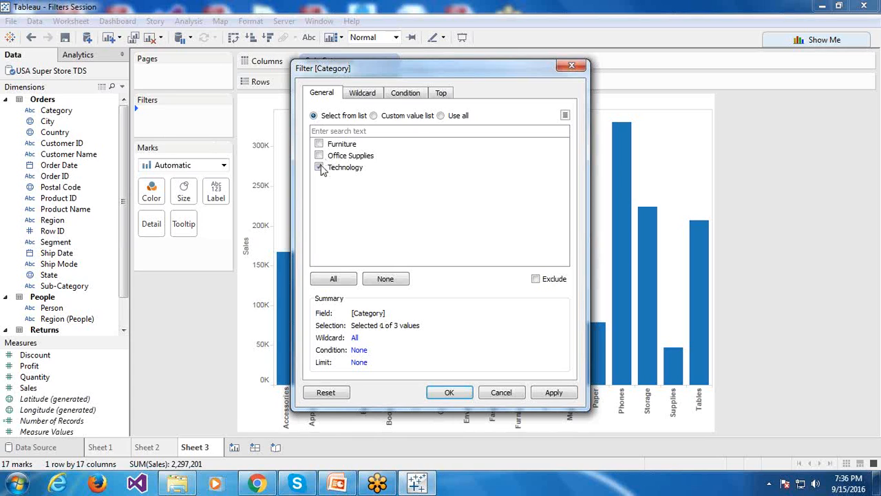
left_click(461, 394)
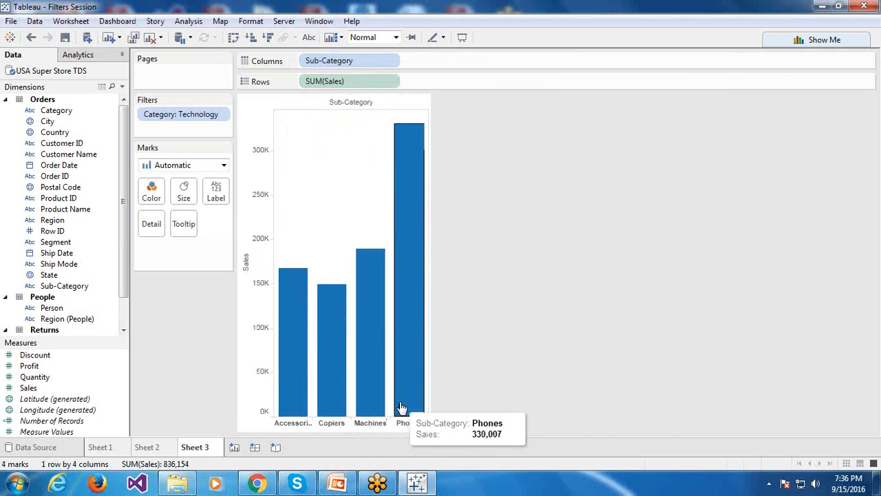
Step: Edit the Category filter on Sheet 3 so that it excludes Technology
left_click(220, 117)
left_click(221, 131)
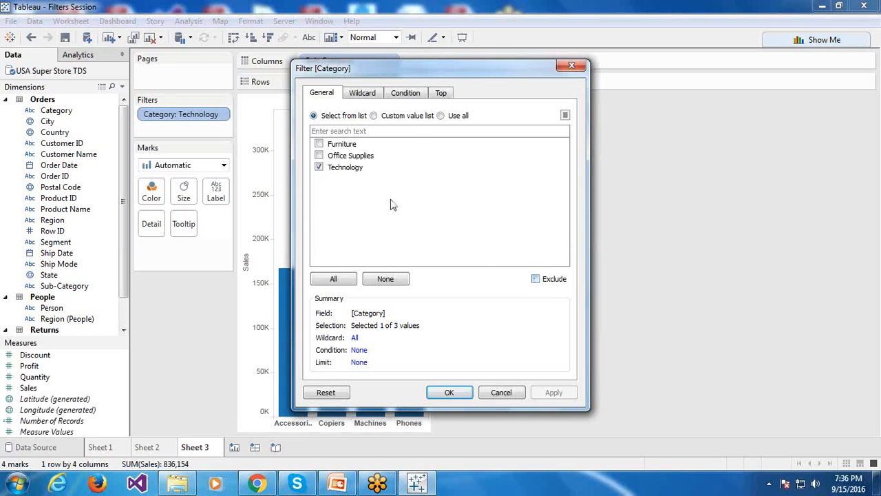
left_click(537, 280)
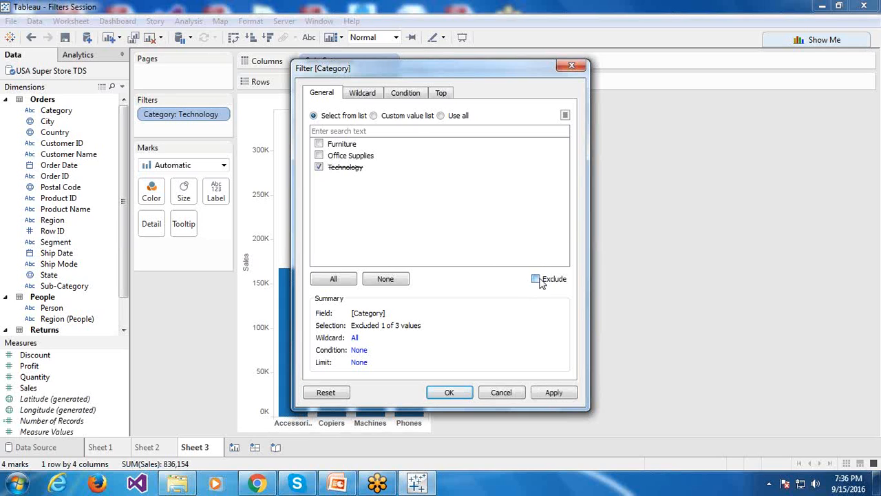
left_click(454, 394)
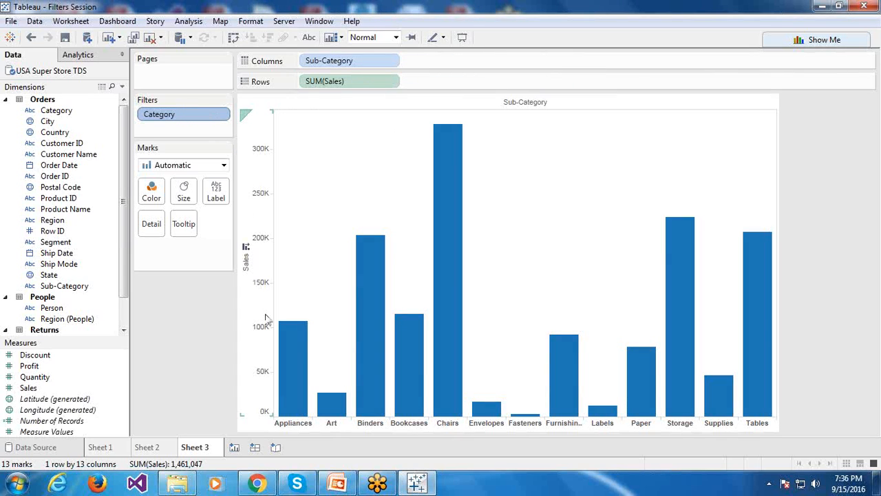
Step: Edit the Category filter on Sheet 3 to turn off Exclude and select all categories in the list
left_click(221, 116)
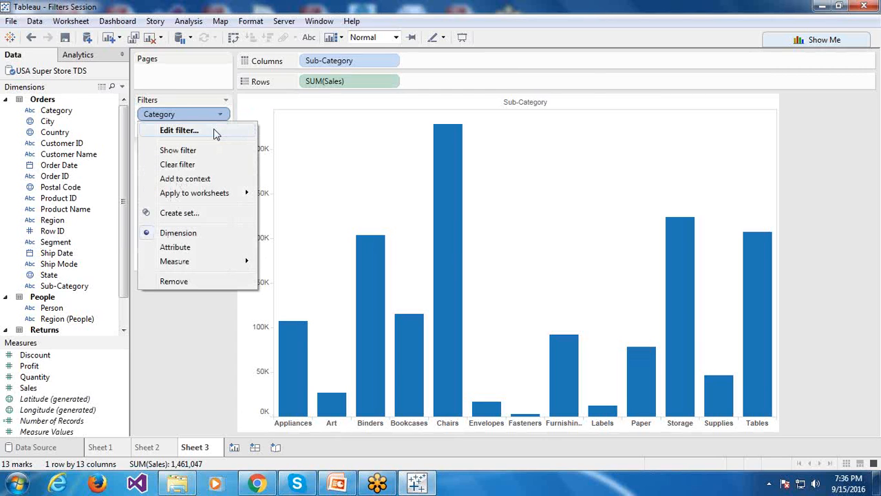
left_click(179, 130)
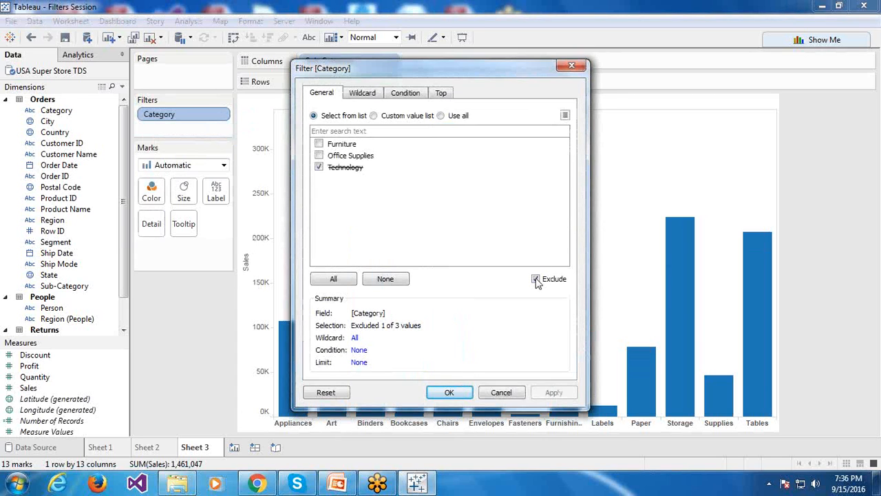
left_click(535, 279)
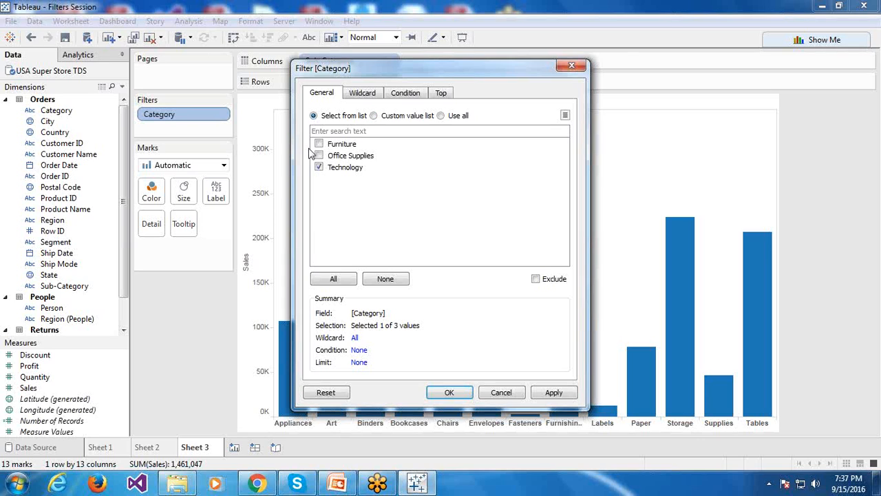
left_click(373, 116)
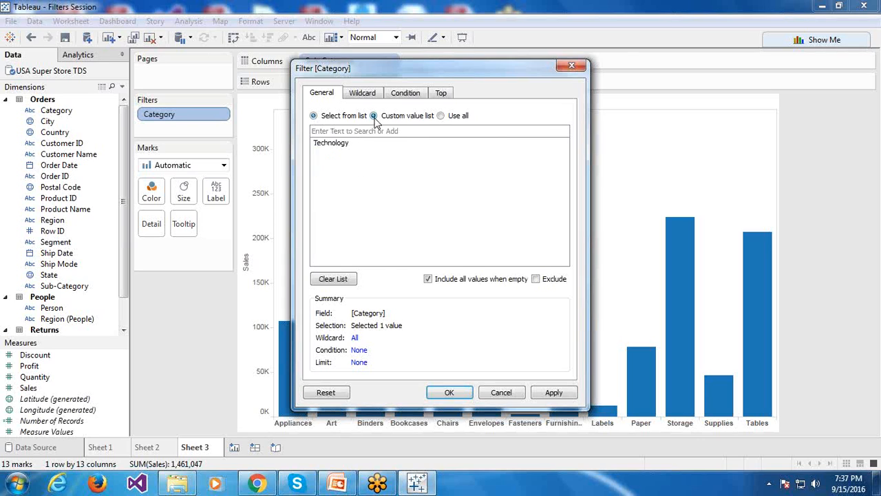
left_click(313, 116)
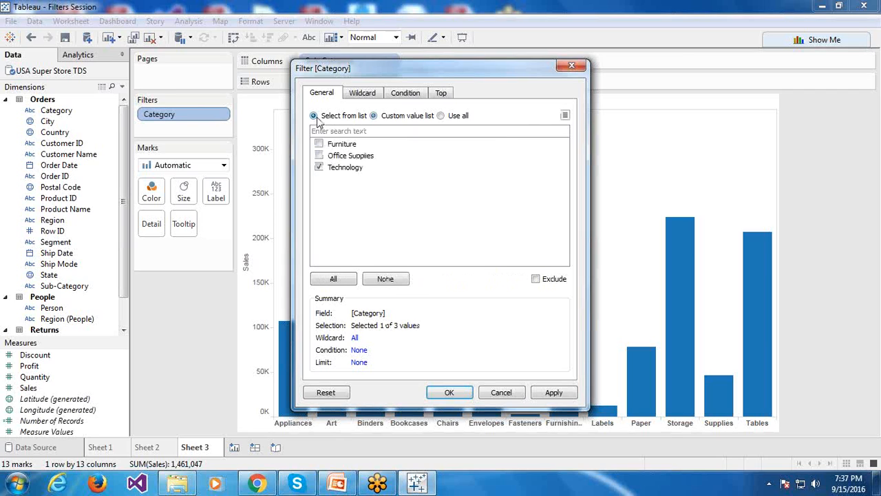
left_click(333, 279)
Step: Try to filter Category with a custom value list containing the partial value techn
left_click(374, 116)
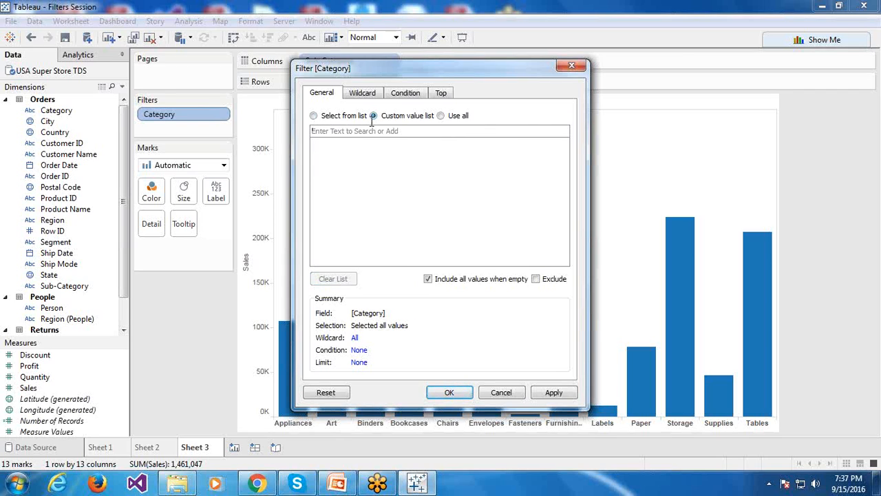
type("techn")
left_click(552, 130)
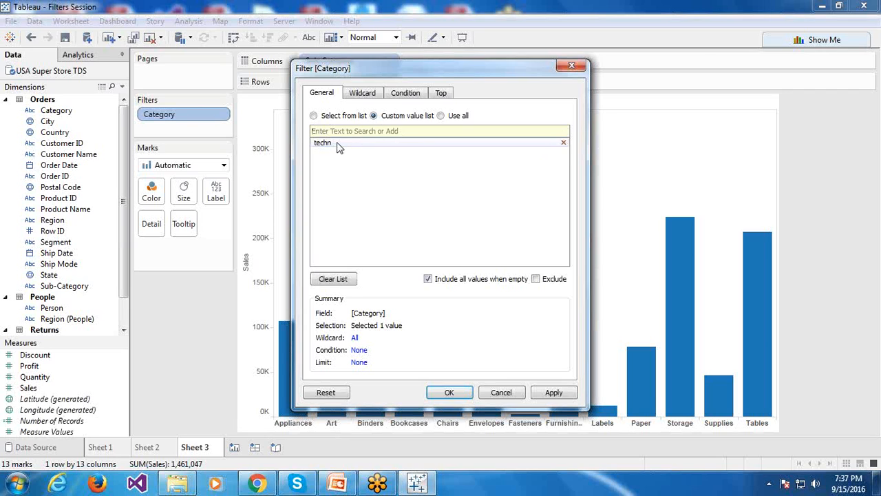
left_click(444, 394)
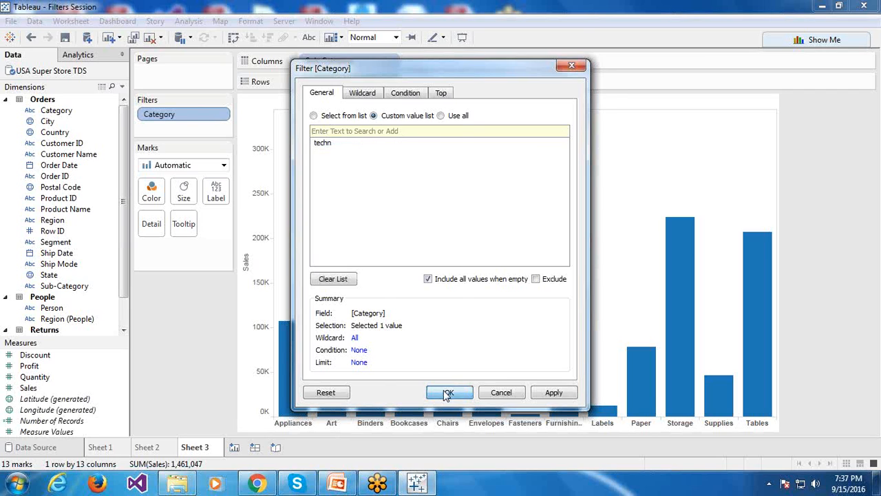
Step: Replace techn with Technology in the Category filter's custom value list and apply the filter
left_click(220, 114)
left_click(213, 134)
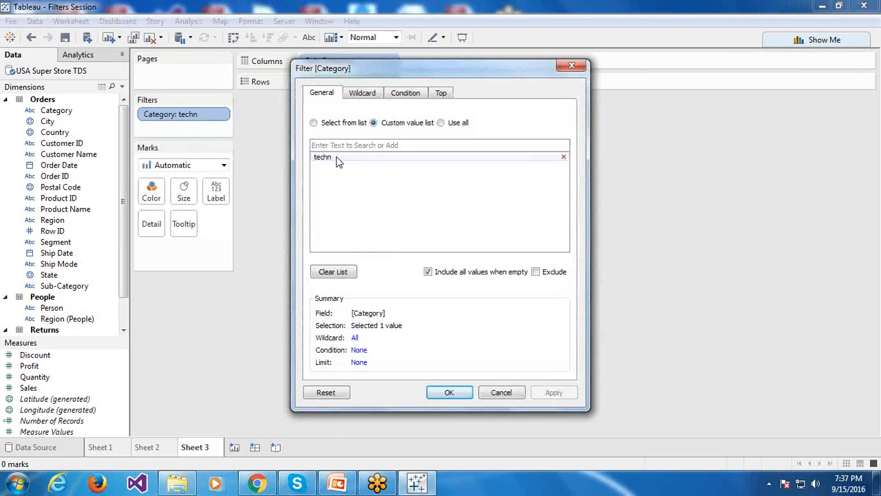
left_click(563, 157)
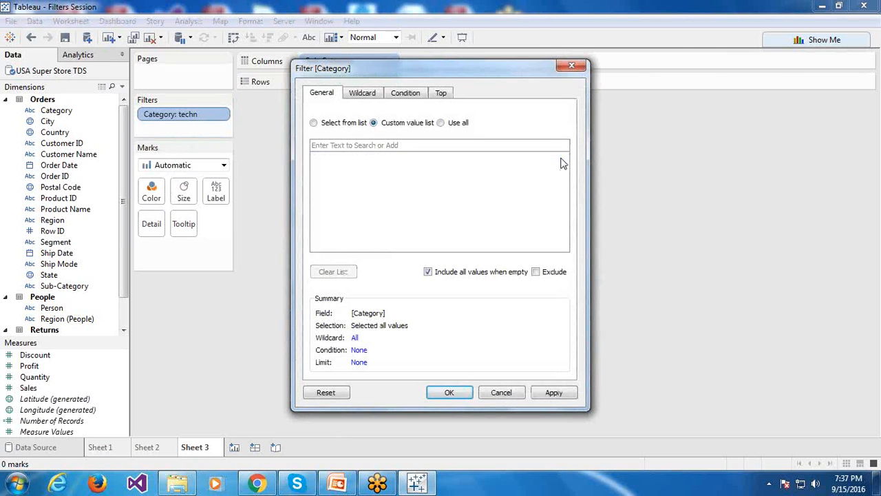
left_click(315, 123)
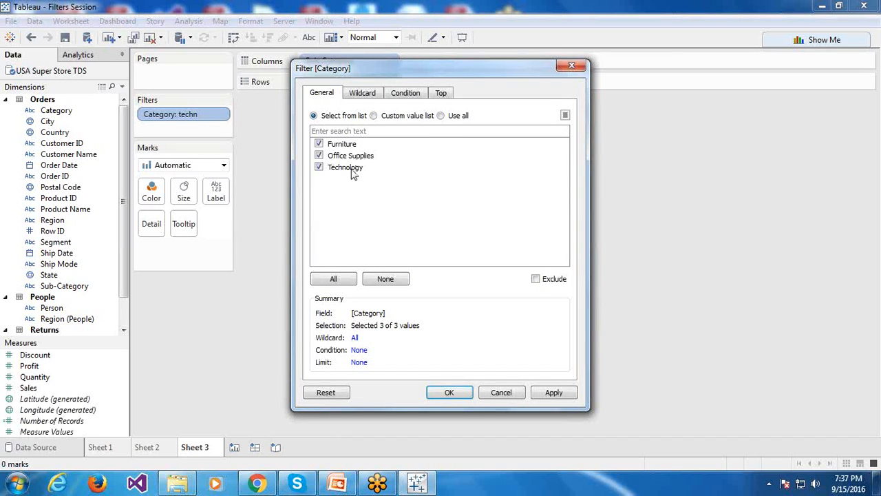
left_click(374, 116)
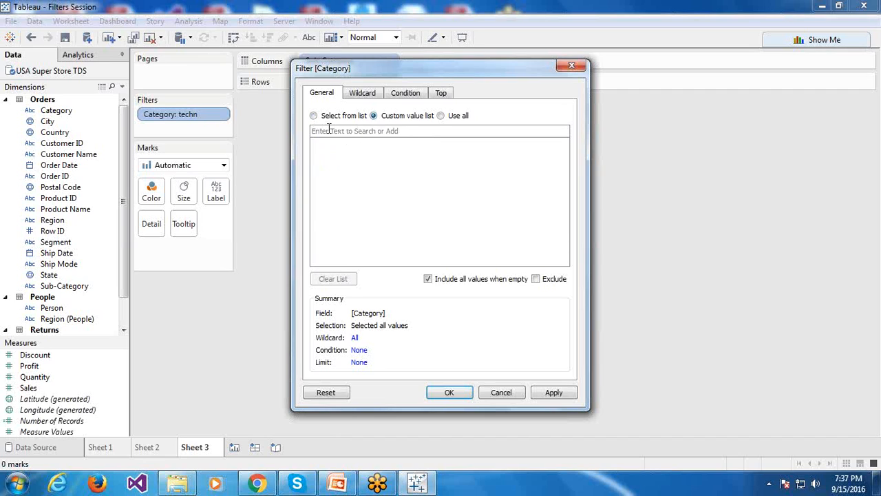
left_click(349, 132)
type("Technology")
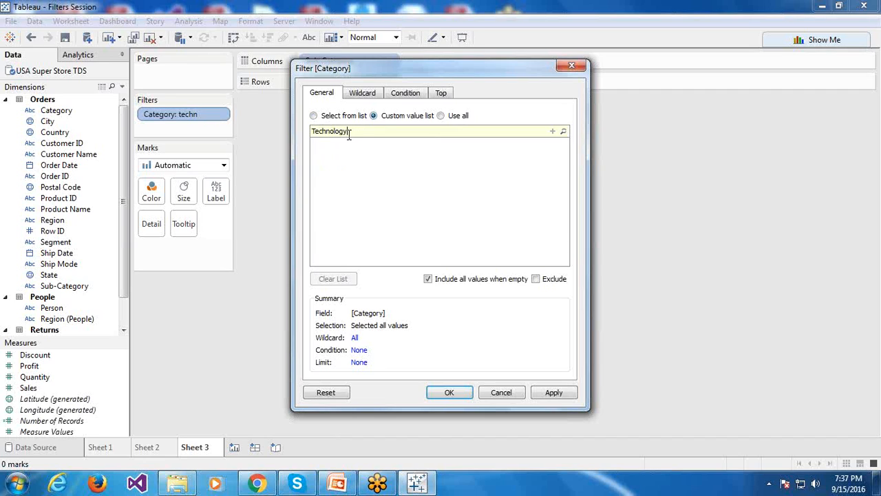
left_click(552, 131)
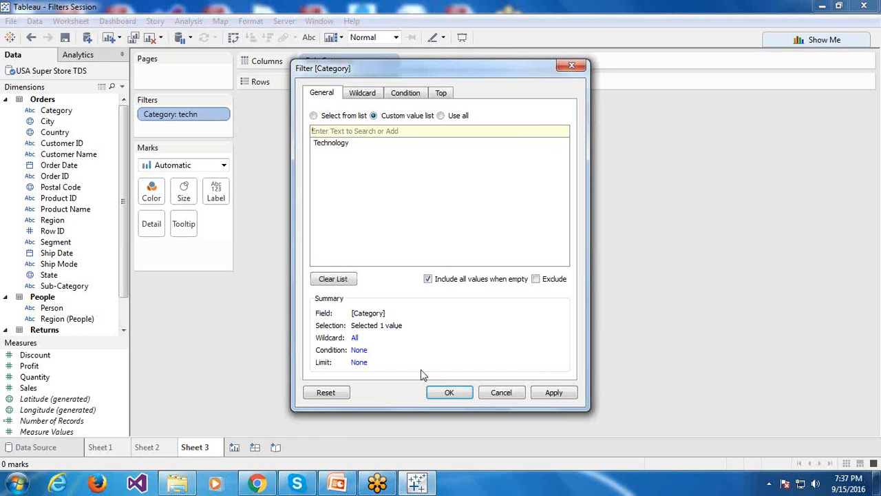
left_click(449, 393)
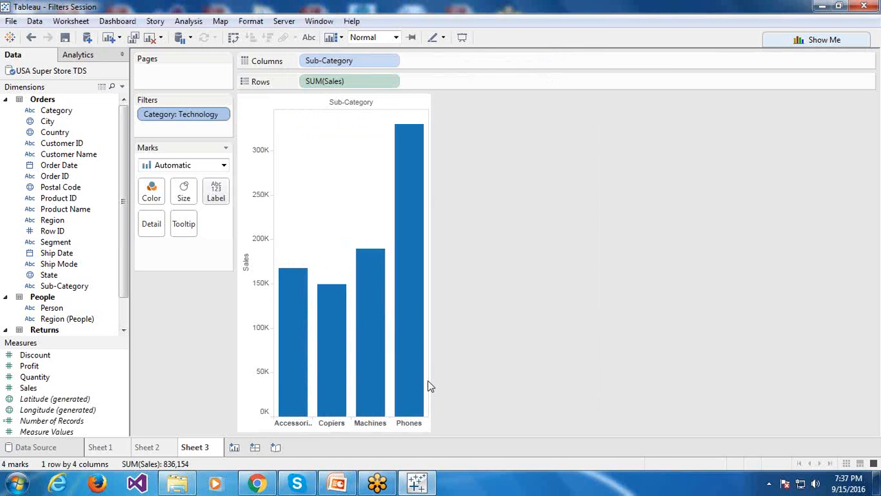
Step: Reopen the Category filter, switch it to Select from list and select all categories
left_click(224, 115)
left_click(244, 132)
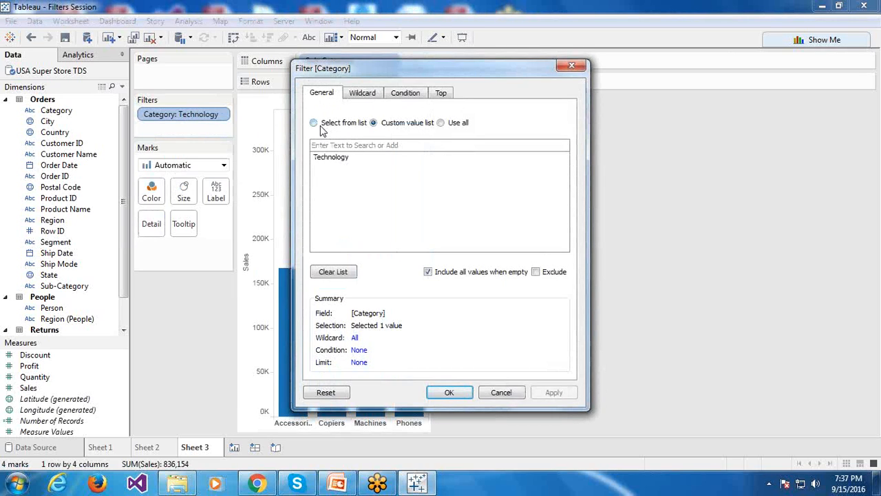
left_click(314, 123)
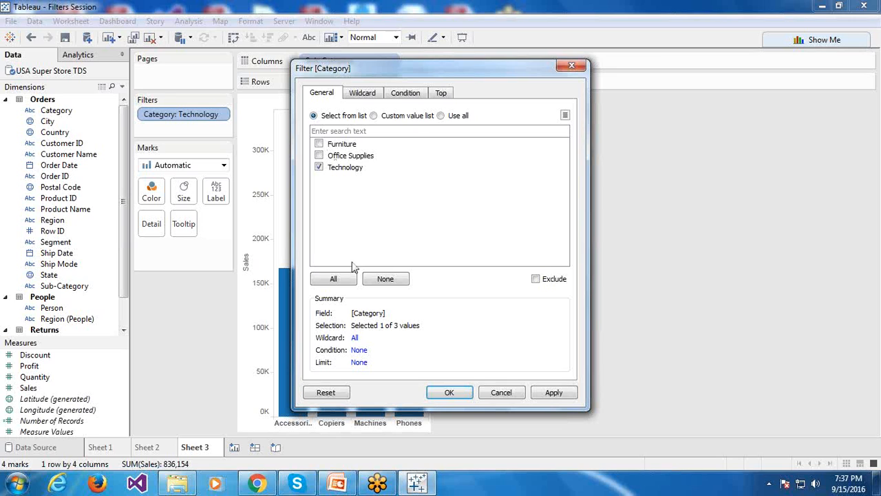
left_click(336, 279)
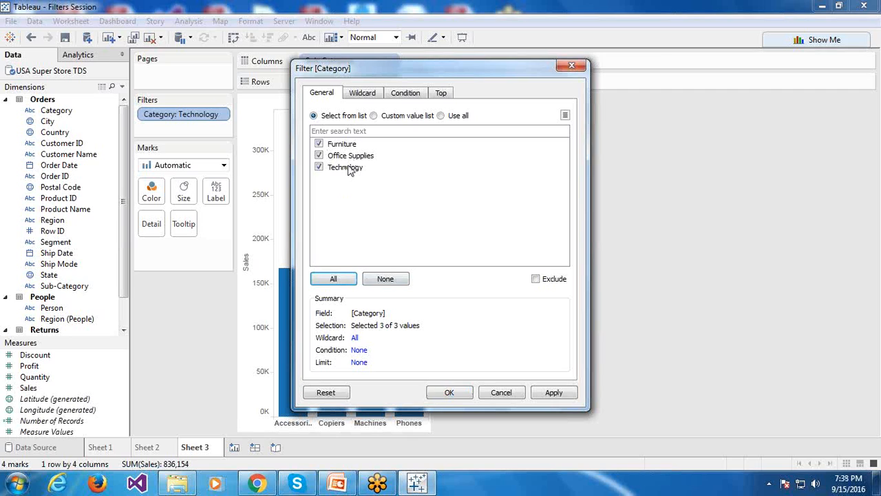
Step: Compare the Custom value list option with Select from list in the Category filter
left_click(373, 116)
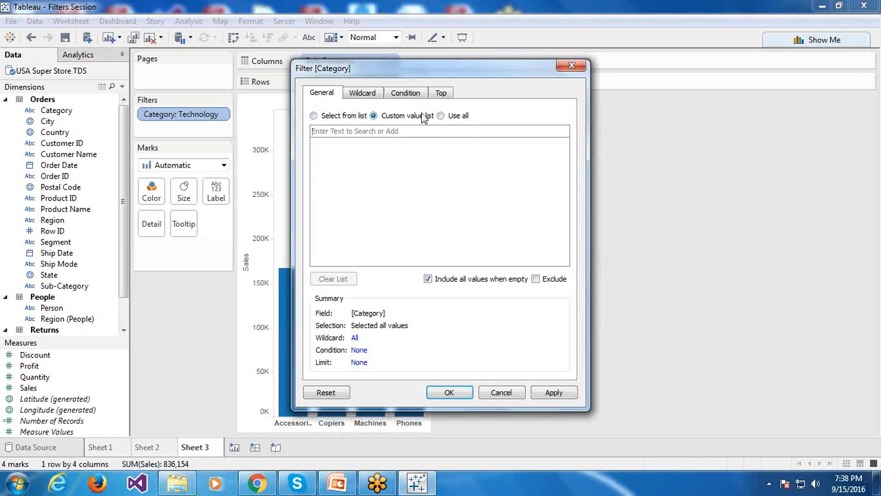
left_click(329, 117)
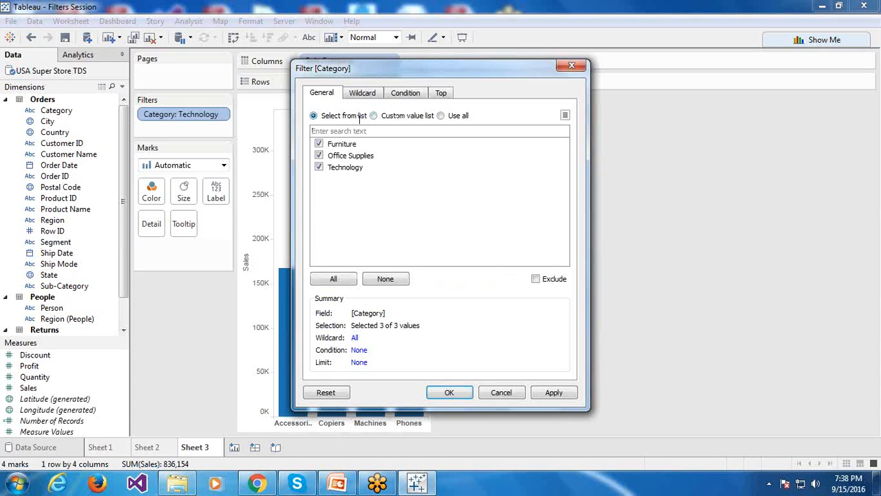
left_click(383, 117)
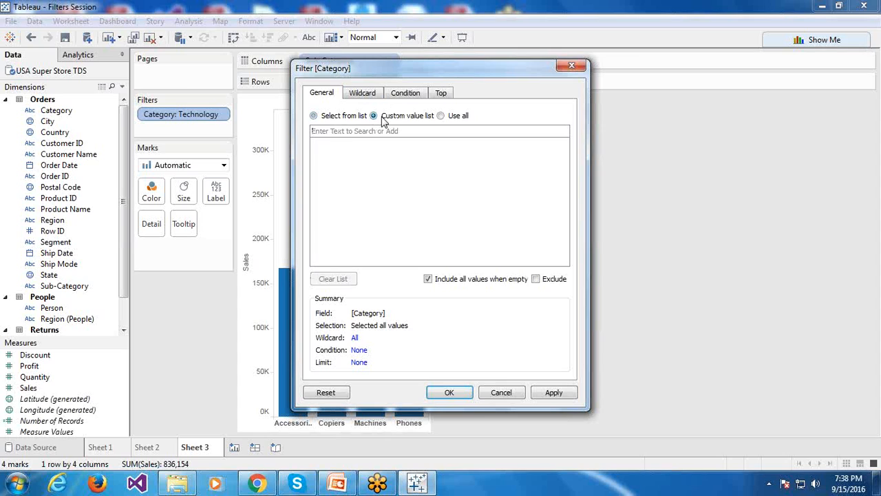
left_click(323, 117)
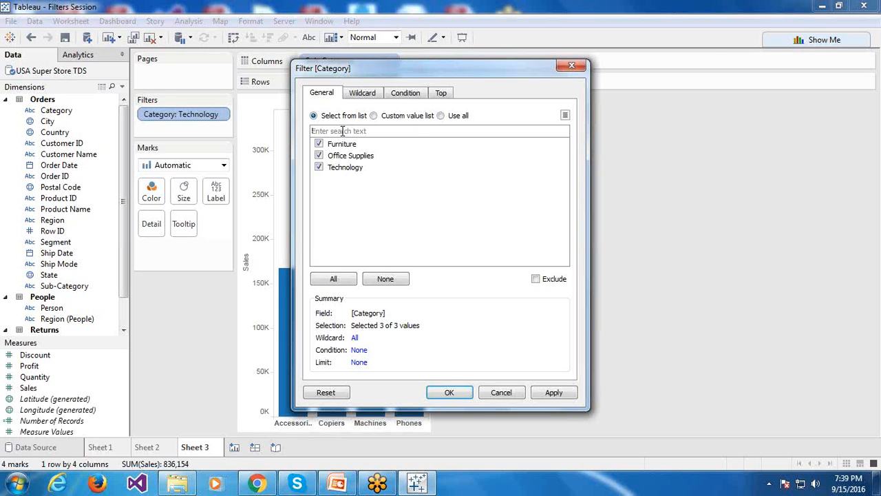
Step: Search the Category filter's value list for tech and clear the search text
left_click(342, 131)
type("te")
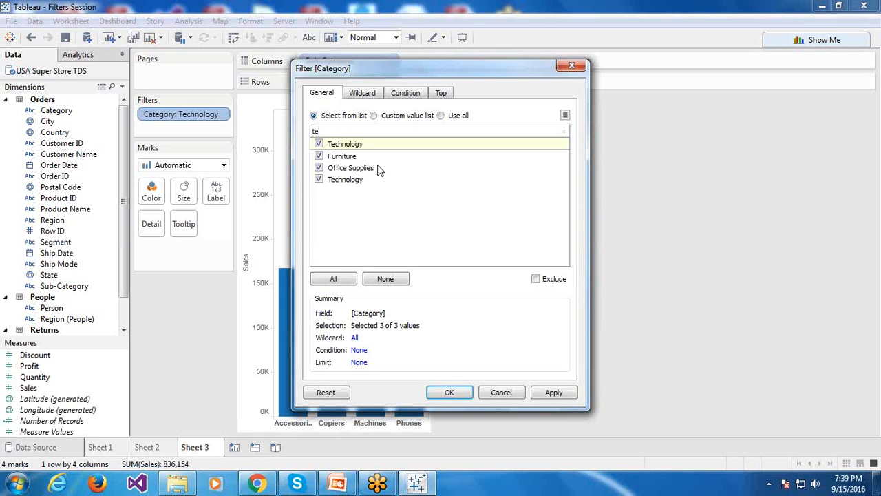
type("ch")
double_click(338, 131)
key("BackSpace")
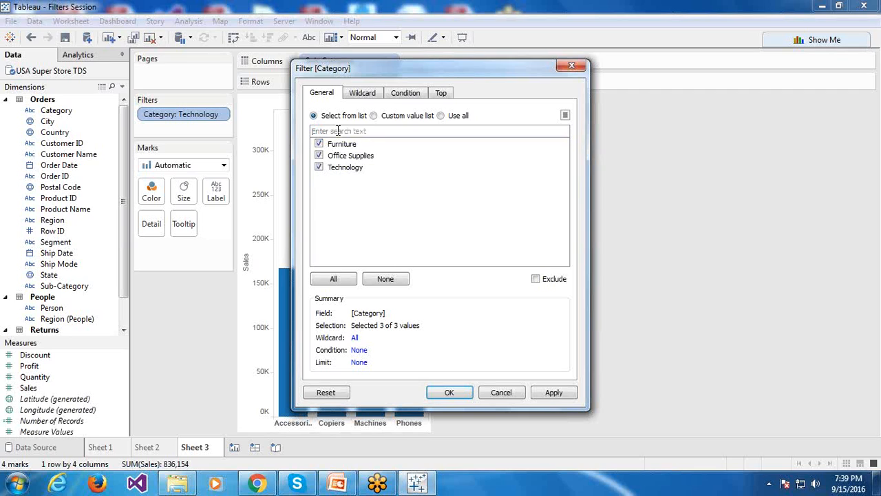
Step: Compare the Use all option with Select from list in the Category filter
left_click(440, 116)
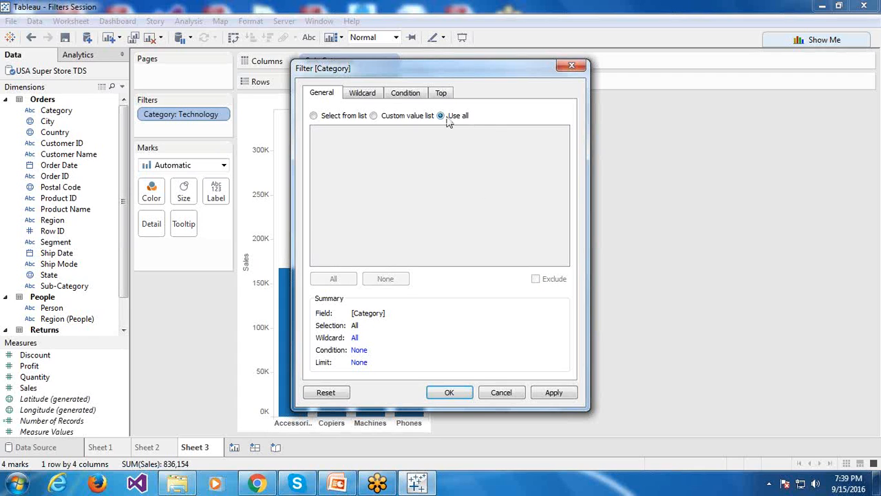
left_click(315, 115)
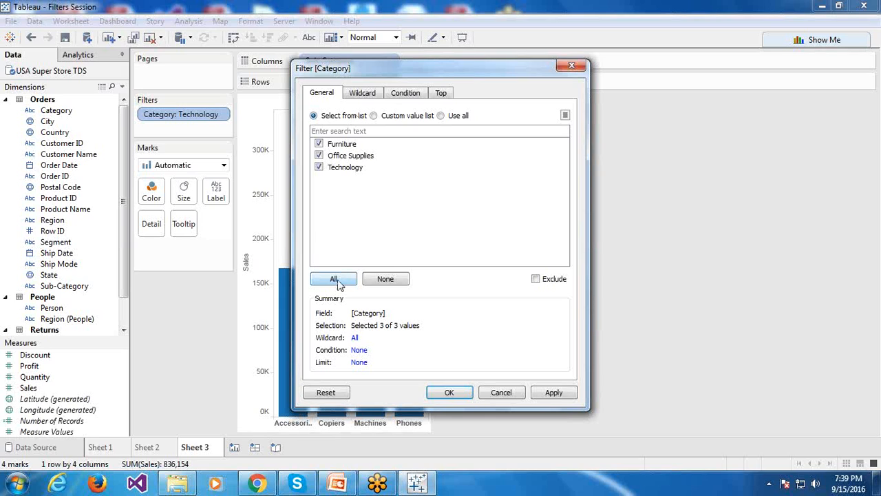
left_click(452, 118)
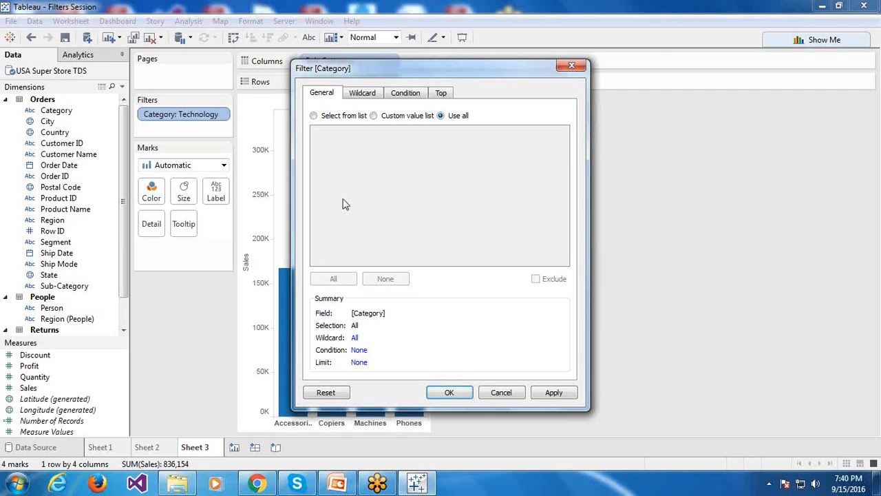
left_click(314, 115)
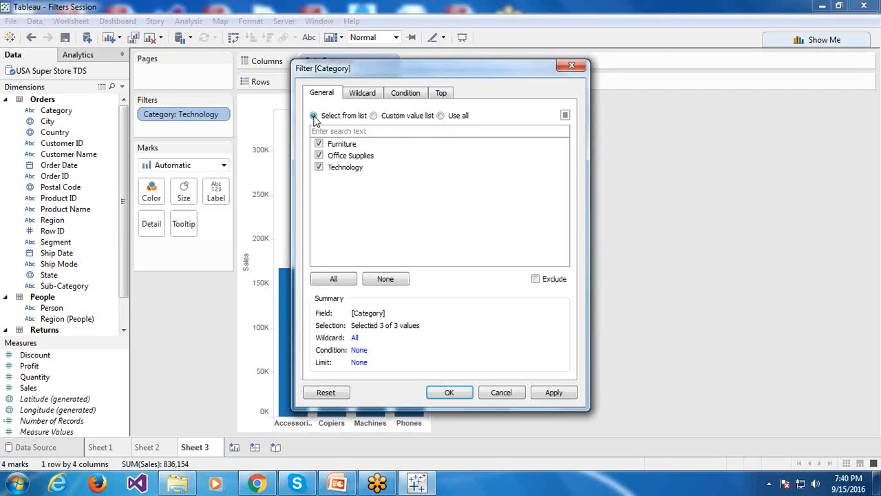
Step: Deselect all categories in the filter list and select them all again, twice
left_click(391, 281)
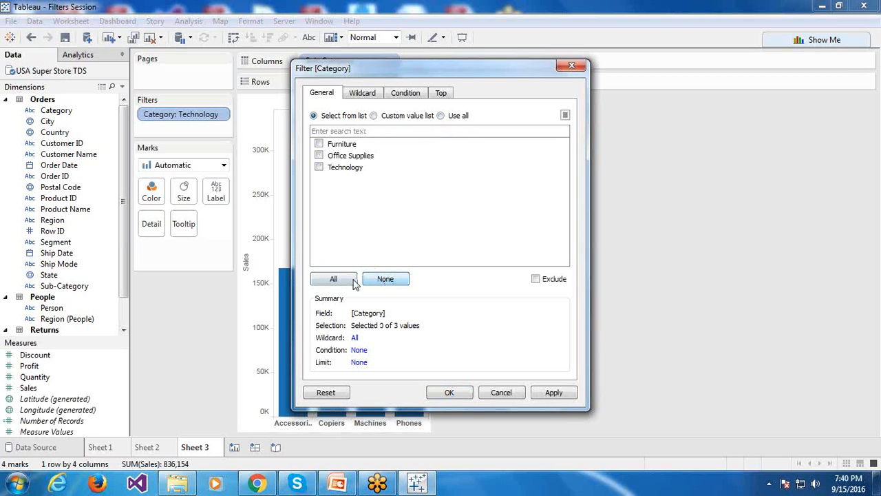
left_click(351, 282)
left_click(386, 281)
left_click(334, 283)
Step: Switch the Category filter repeatedly between Use all and Select from list to examine whether individual categories can be chosen
left_click(442, 117)
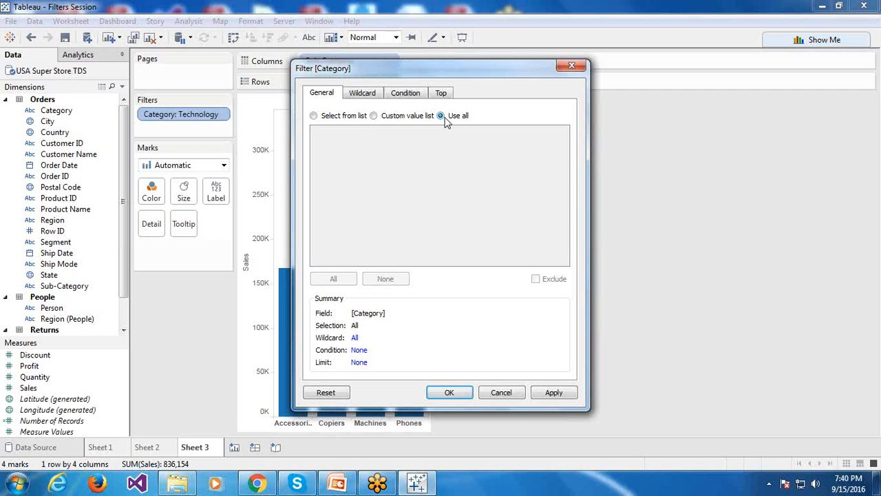
left_click(314, 115)
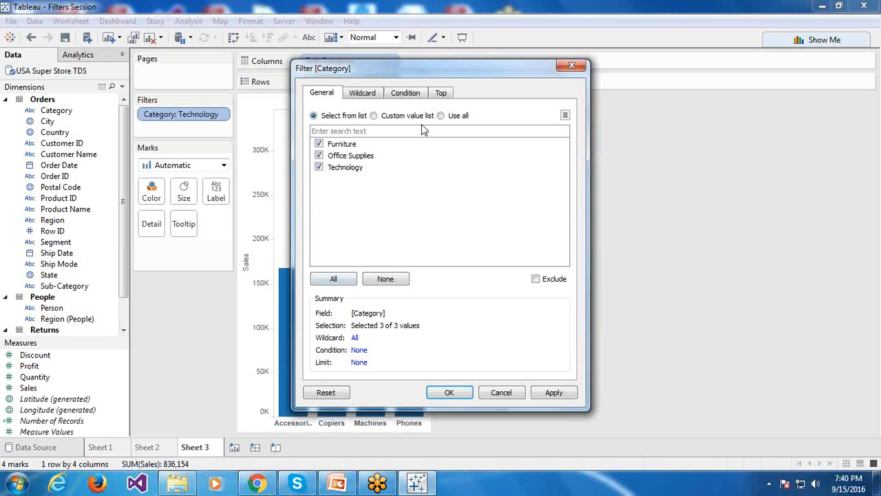
left_click(441, 116)
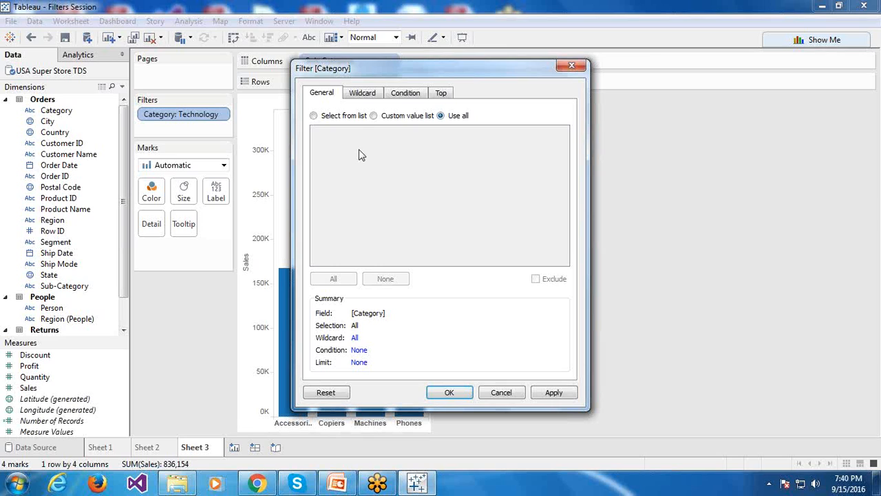
left_click(314, 116)
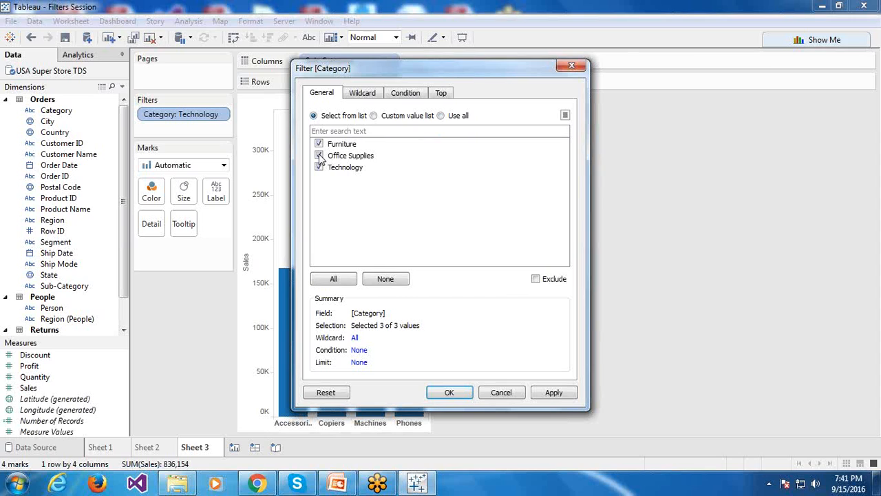
left_click(453, 122)
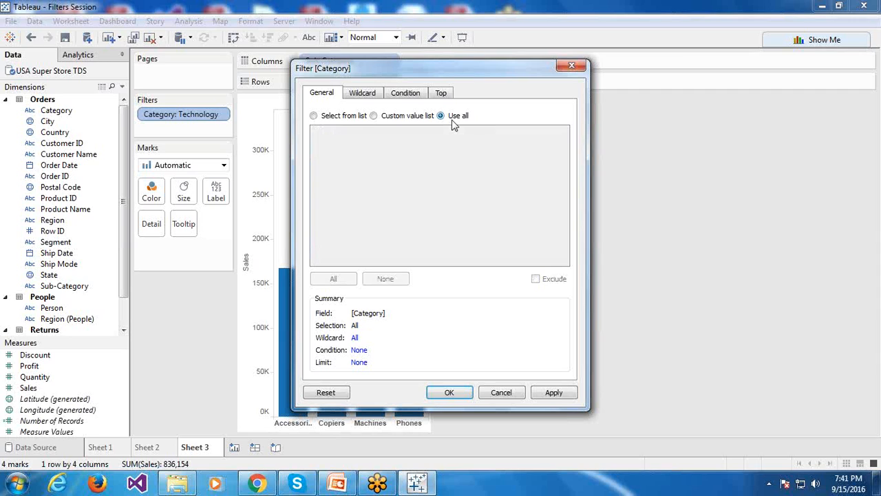
left_click(325, 119)
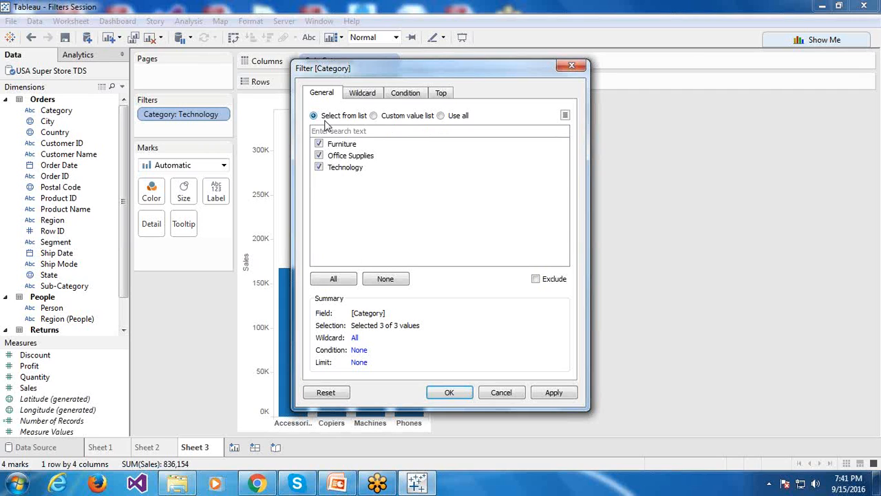
Step: Compare the Category filter's Custom value list and Select from list options, and apply Use all
left_click(389, 117)
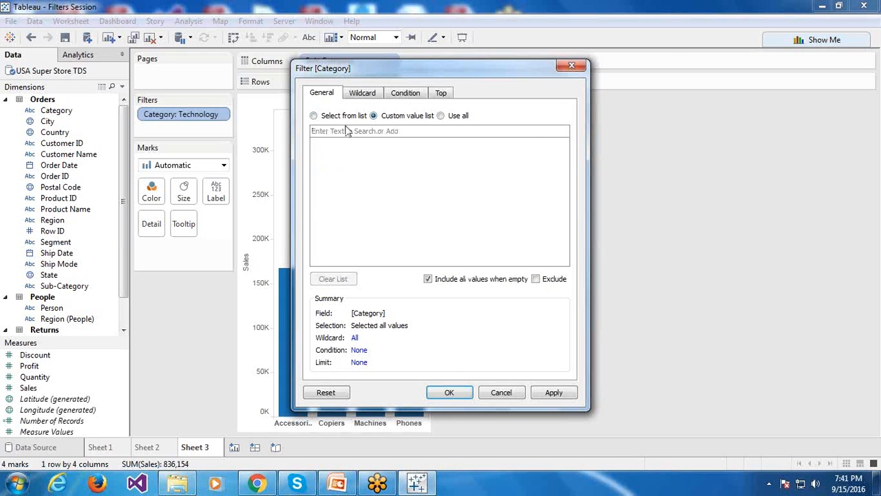
left_click(327, 117)
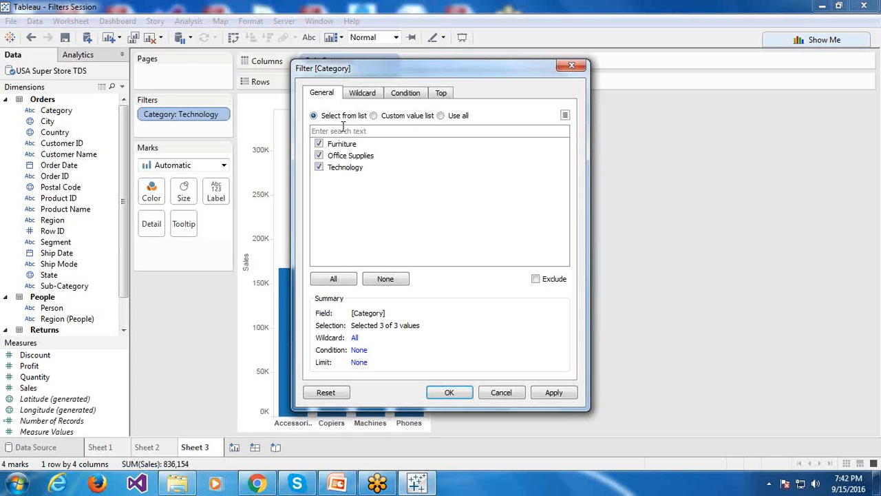
left_click(441, 116)
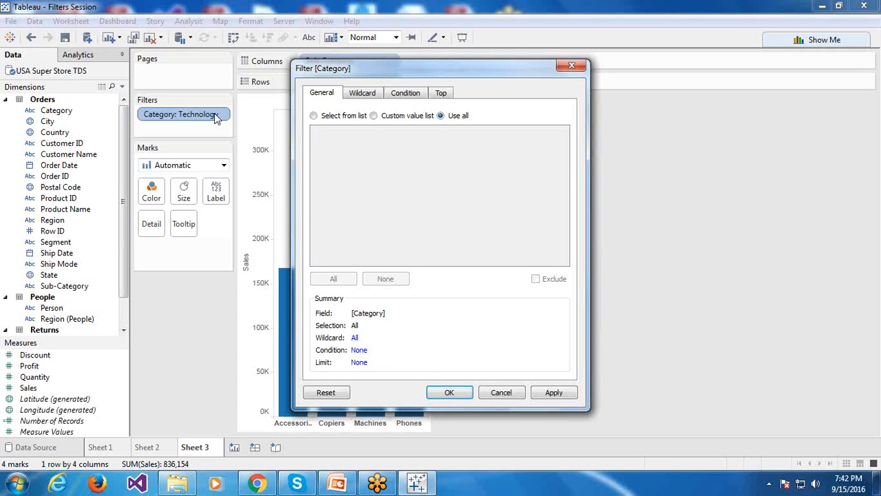
left_click(449, 392)
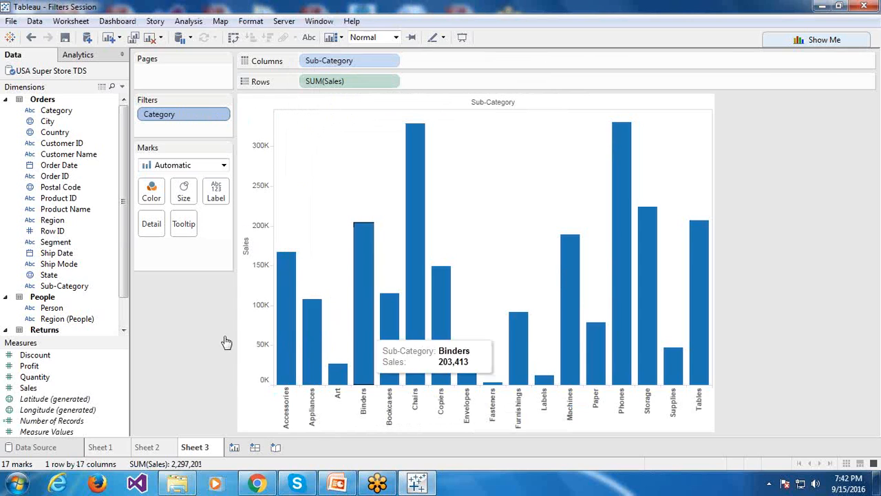
Step: Remove the Category filter and add Category to Filters again by way of Columns, with the Use all option
left_click(221, 115)
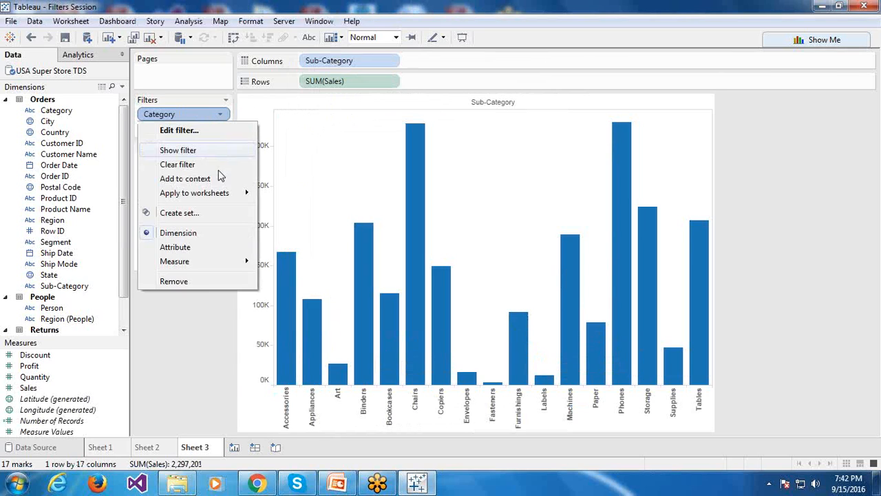
left_click(199, 281)
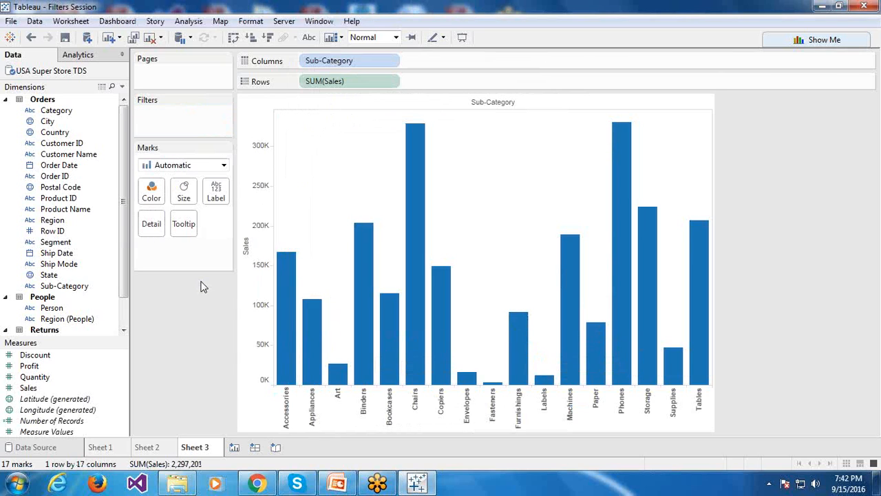
double_click(56, 112)
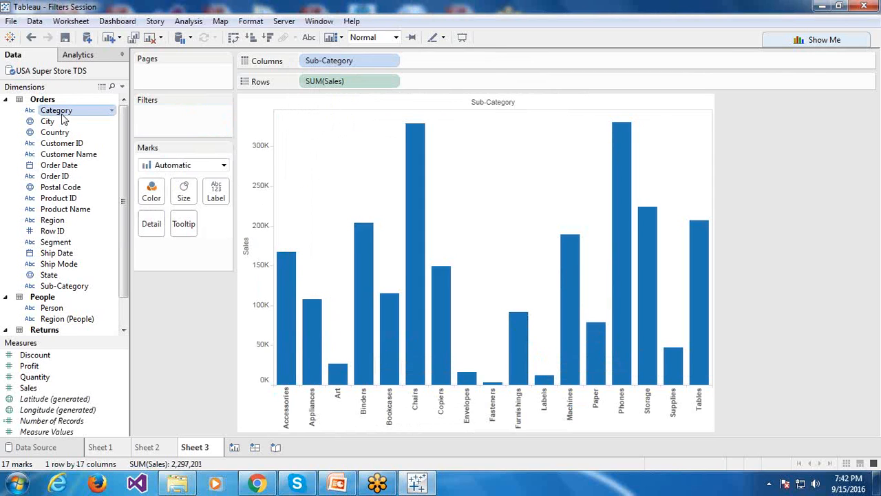
left_click_drag(423, 61, 178, 113)
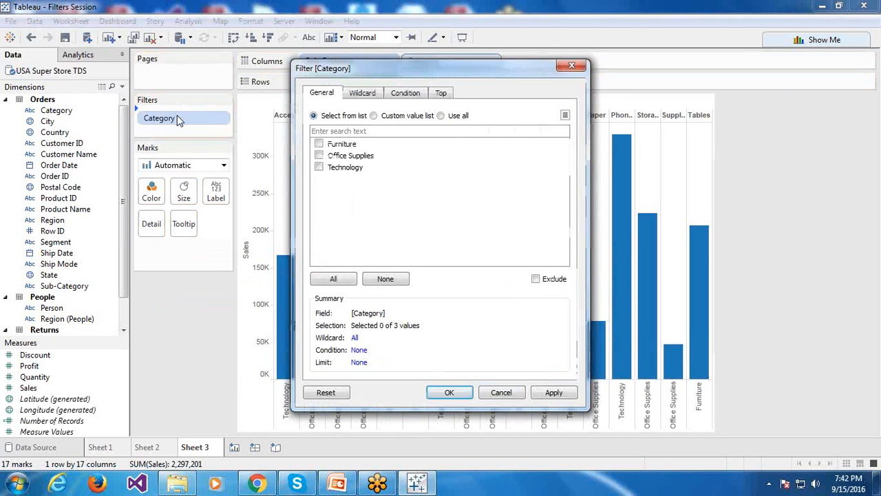
left_click(440, 116)
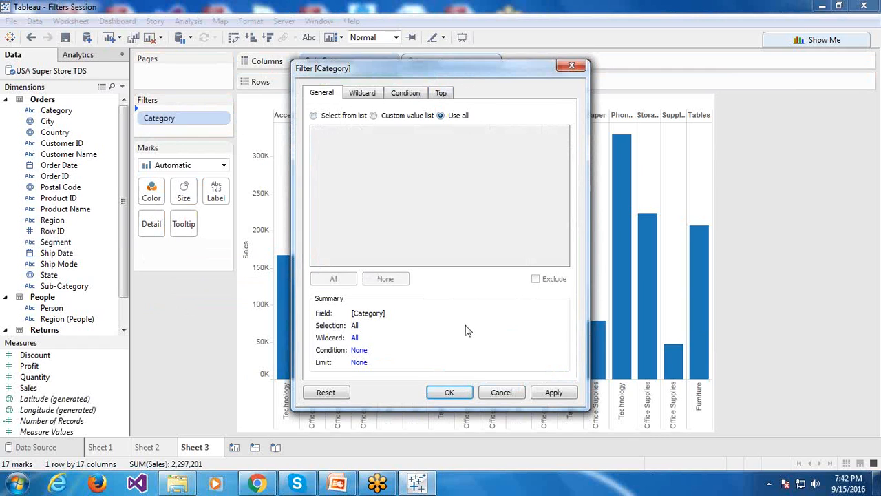
left_click(449, 393)
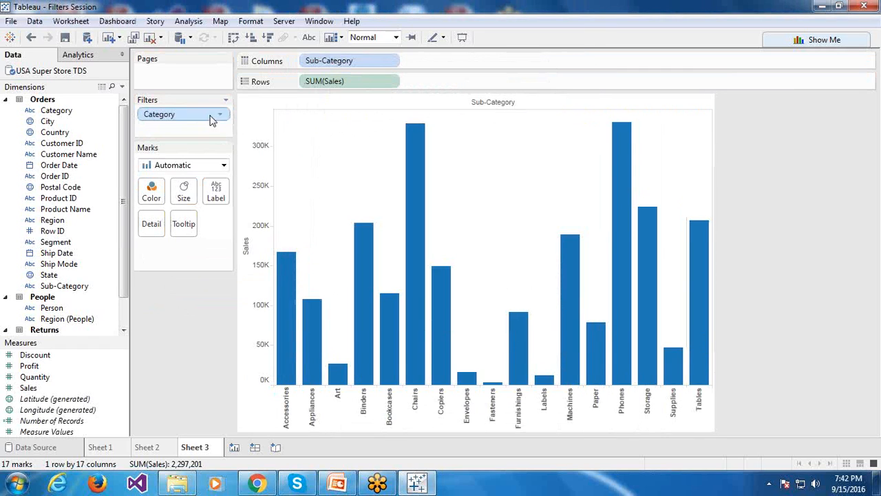
Step: Apply a wildcard condition to the Category filter that keeps values starting with t
left_click(223, 114)
left_click(205, 129)
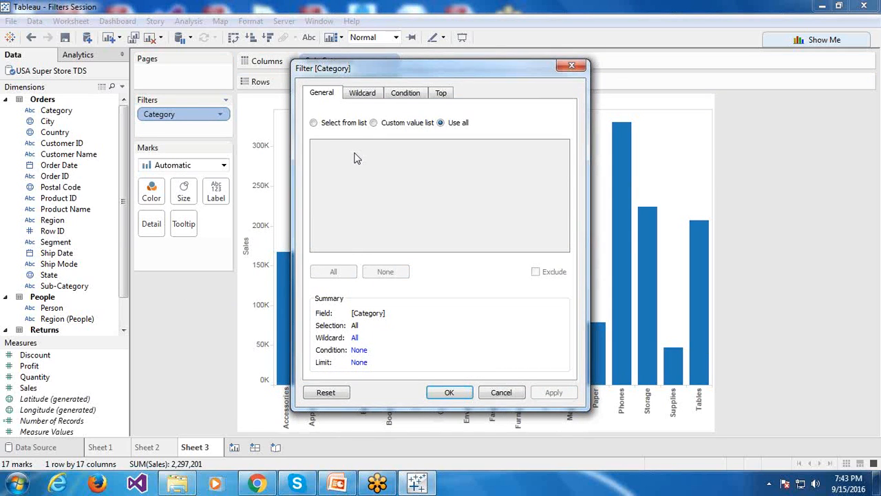
left_click(364, 94)
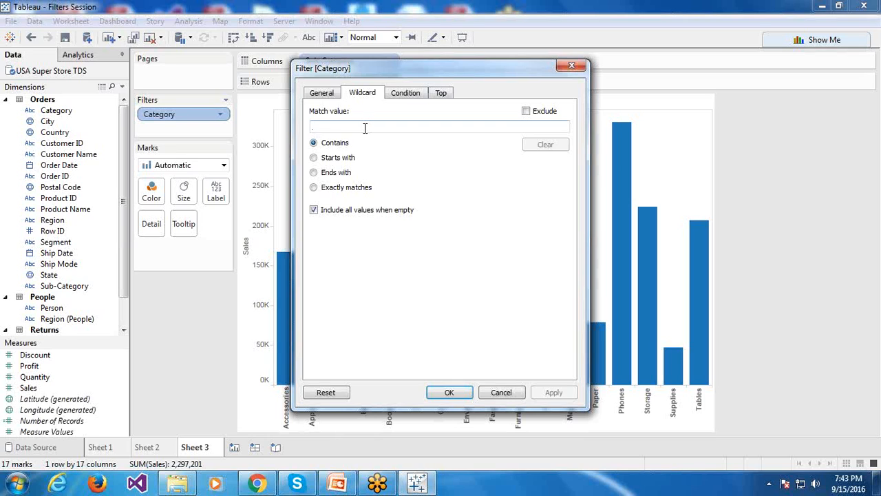
type("f")
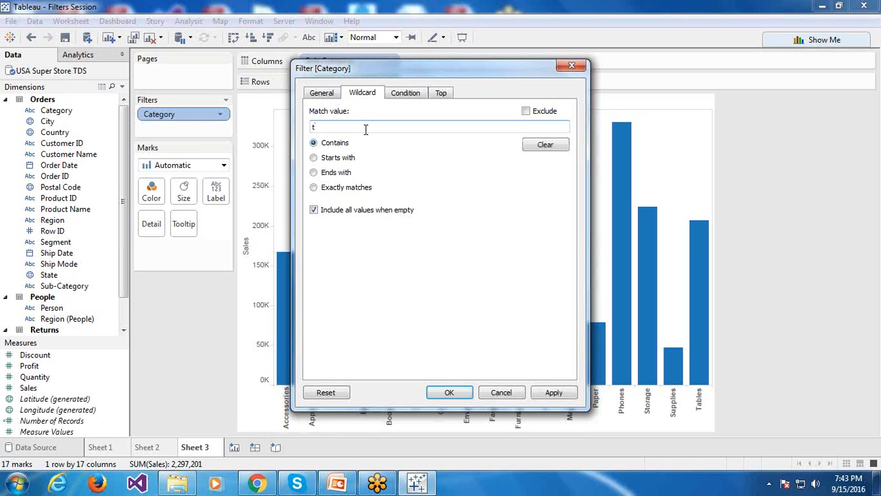
left_click(314, 158)
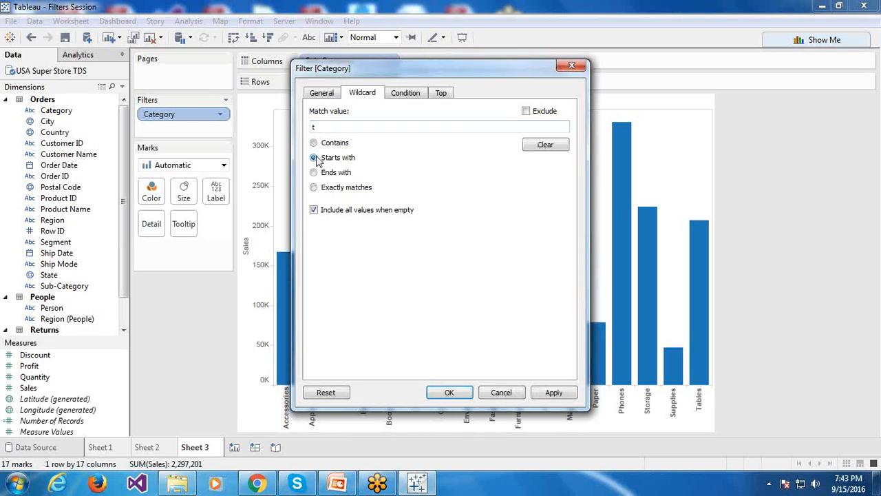
left_click(447, 394)
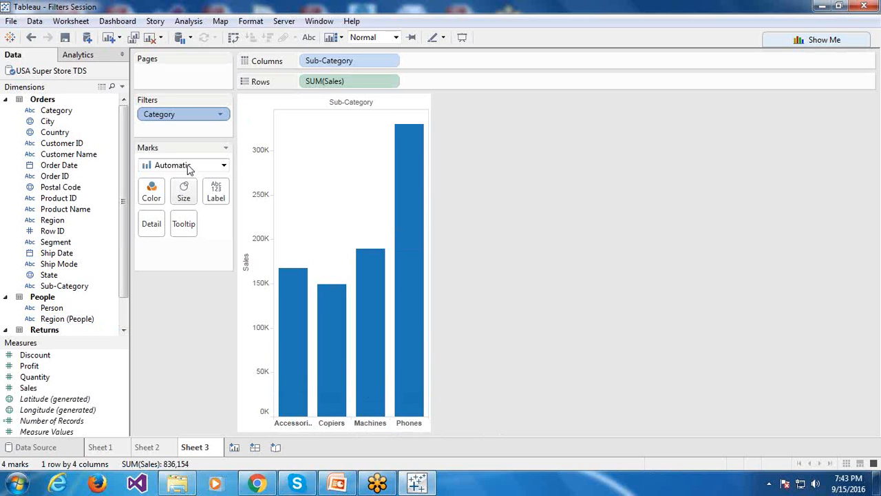
Step: Review the Category filter's general and wildcard settings, and apply Select from list with Office Supplies deselected, keeping the wildcard
left_click(220, 115)
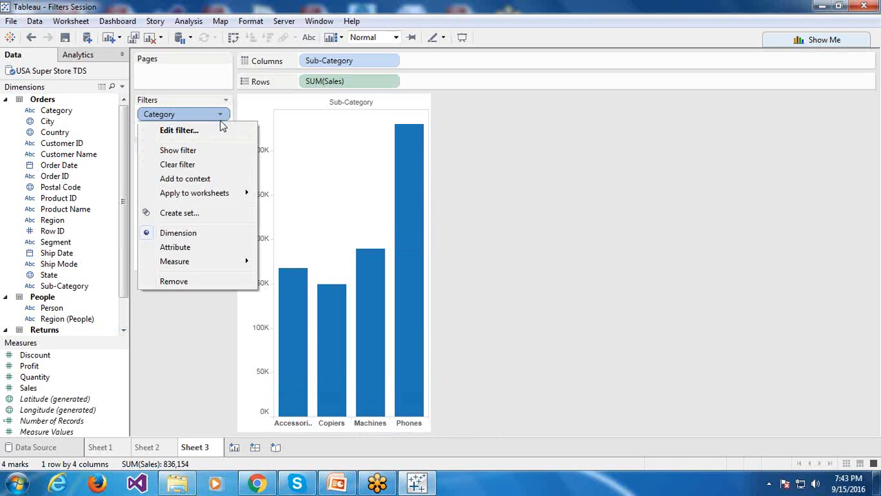
left_click(179, 130)
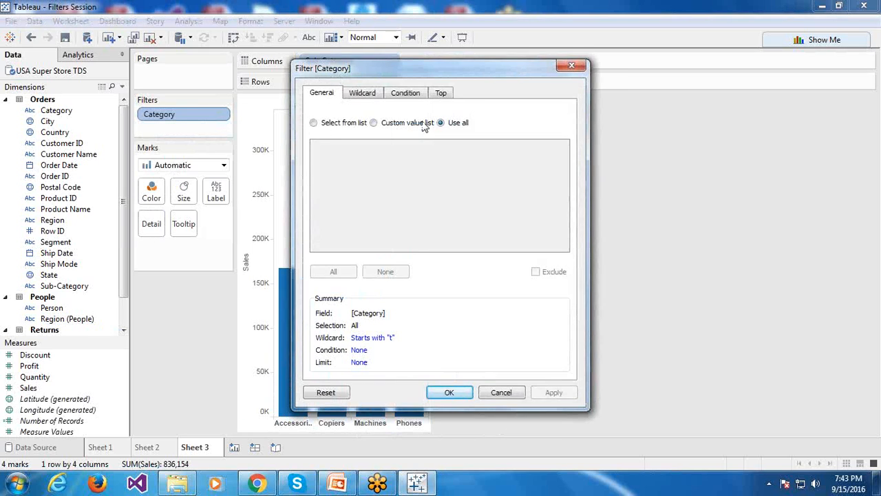
left_click(362, 97)
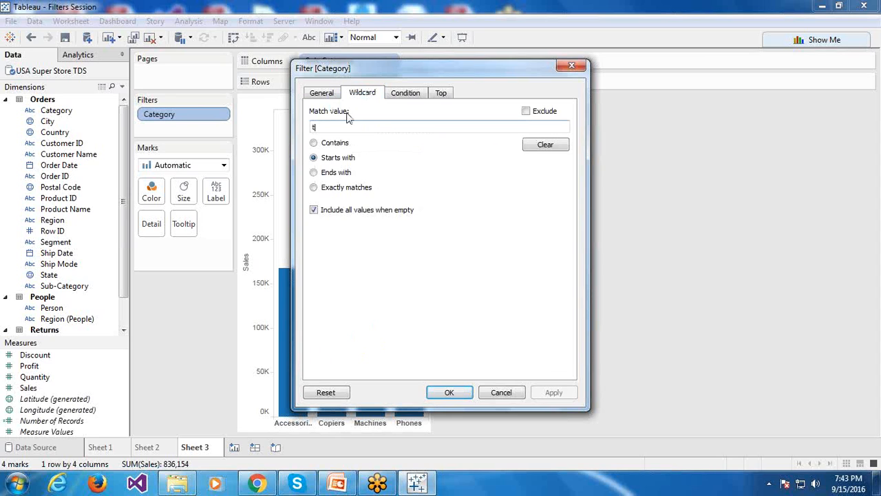
left_click(323, 95)
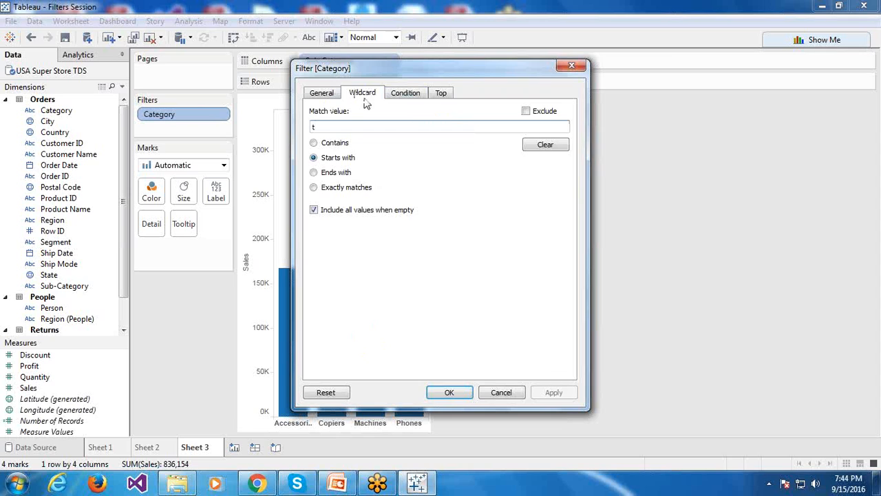
left_click(331, 95)
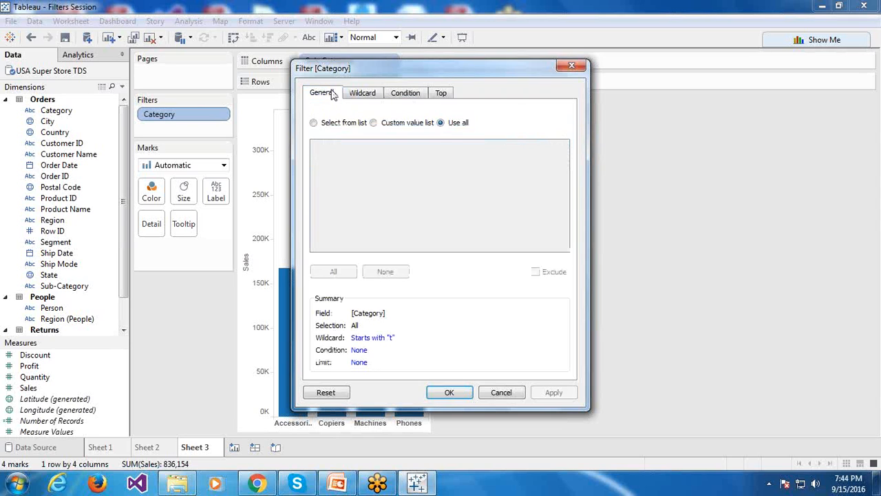
left_click(314, 123)
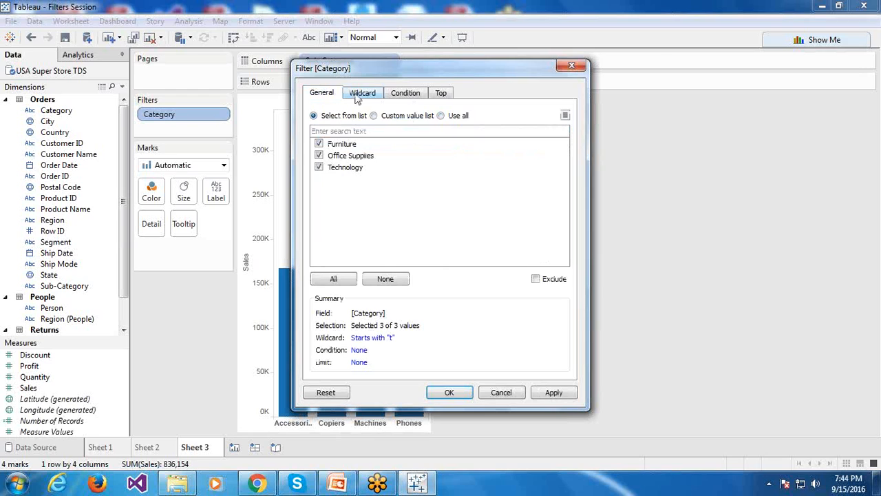
left_click(320, 156)
left_click(363, 94)
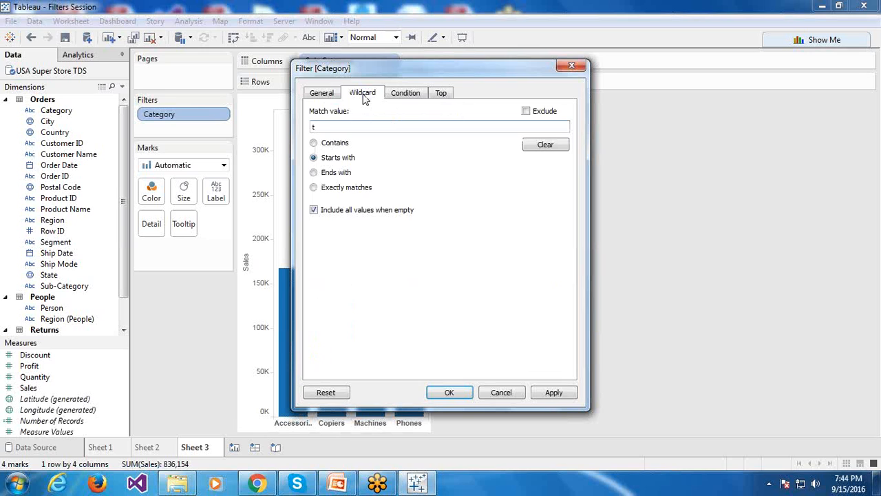
left_click(449, 391)
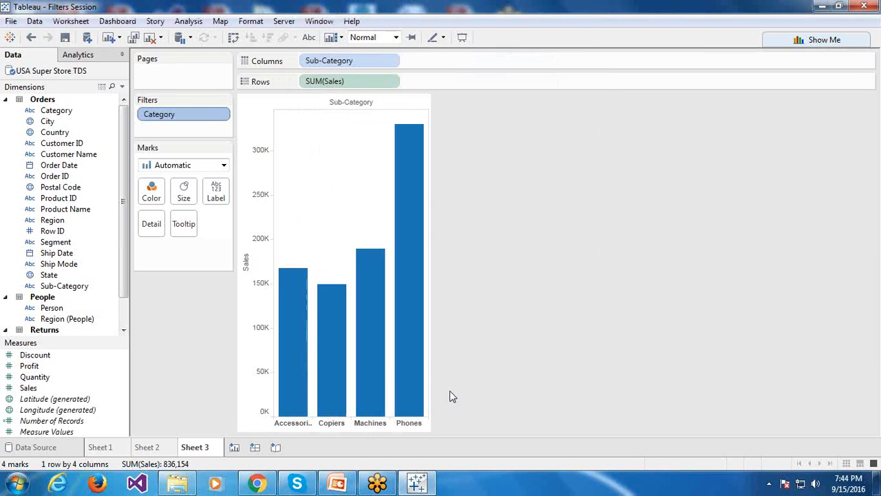
Step: Turn Exclude on and off in the Category filter's wildcard settings with match value t to examine the negated match options
left_click(221, 115)
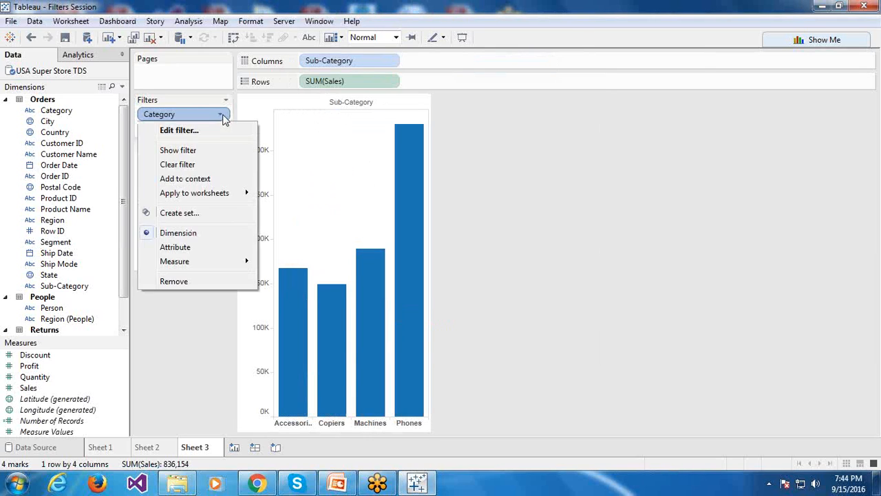
left_click(219, 130)
left_click(375, 92)
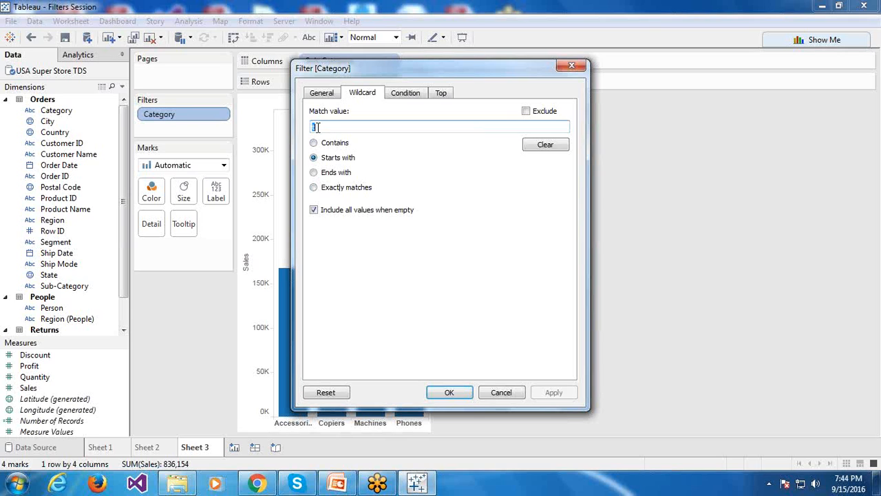
type("t")
left_click(526, 111)
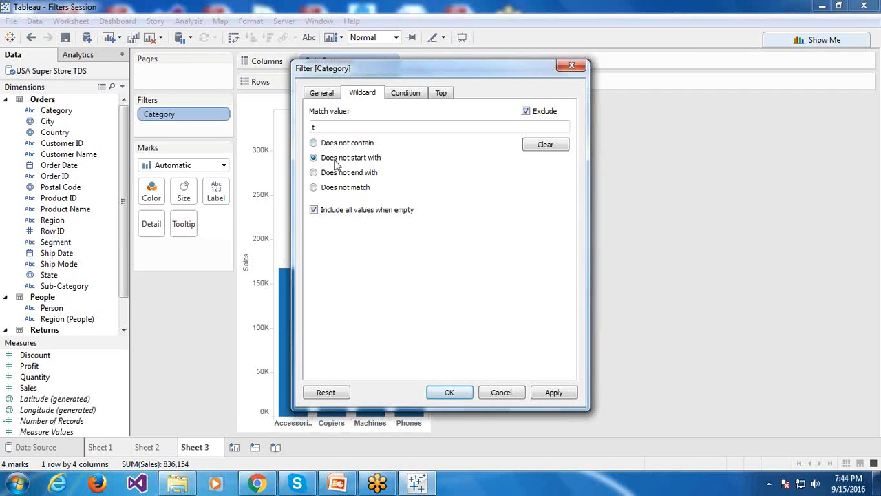
left_click(526, 111)
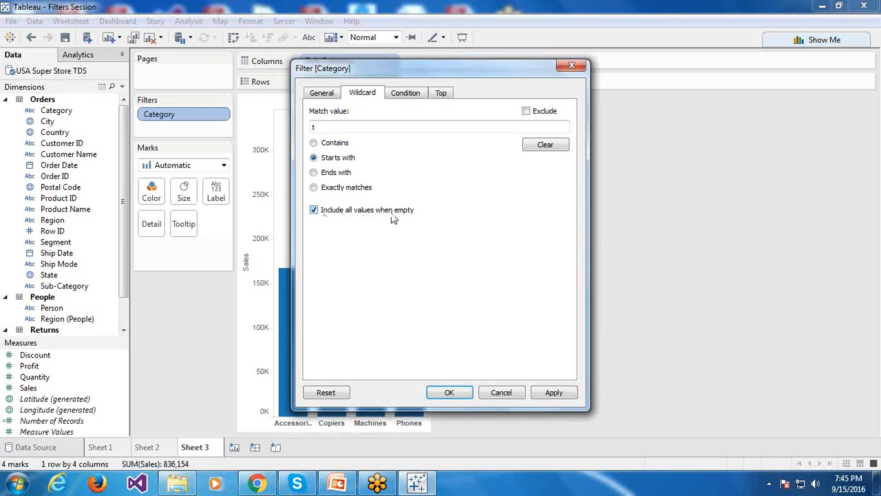
Step: Turn off Include all values when empty, clear the wildcard match value and apply the Category filter
left_click(415, 215)
key("BackSpace")
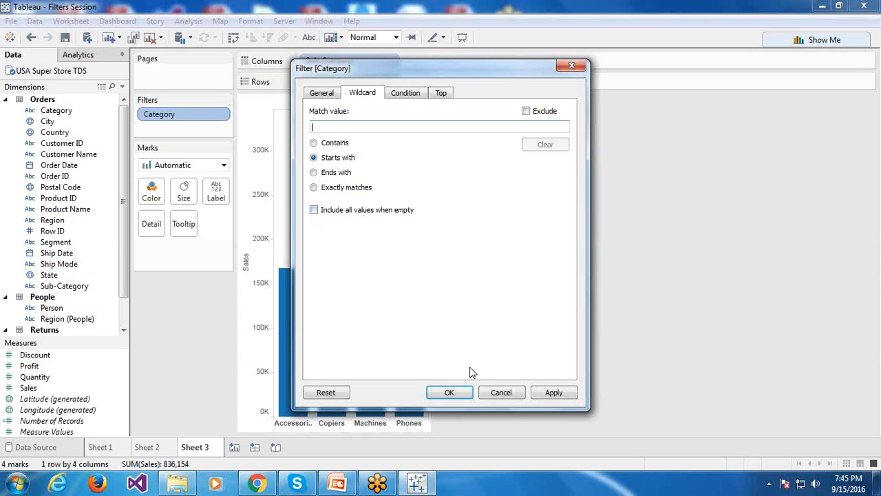
left_click(454, 390)
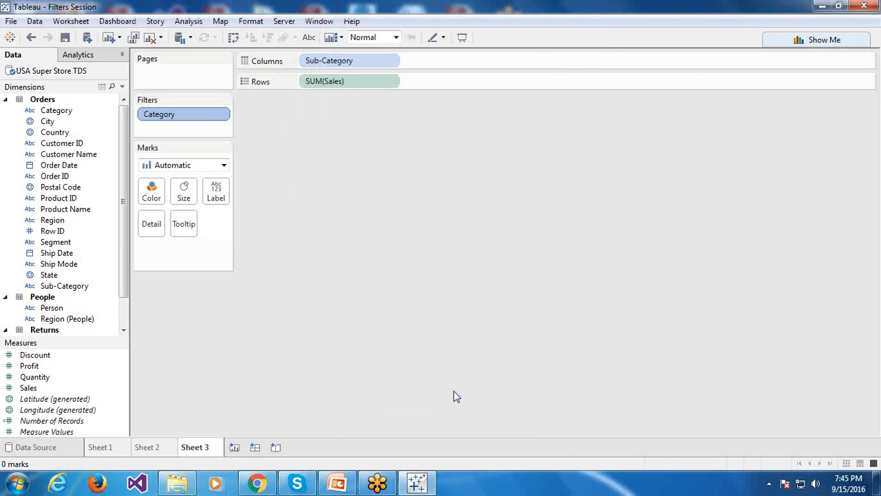
Step: Turn Include all values when empty back on in the Category filter's wildcard settings and apply it
left_click(224, 114)
left_click(217, 131)
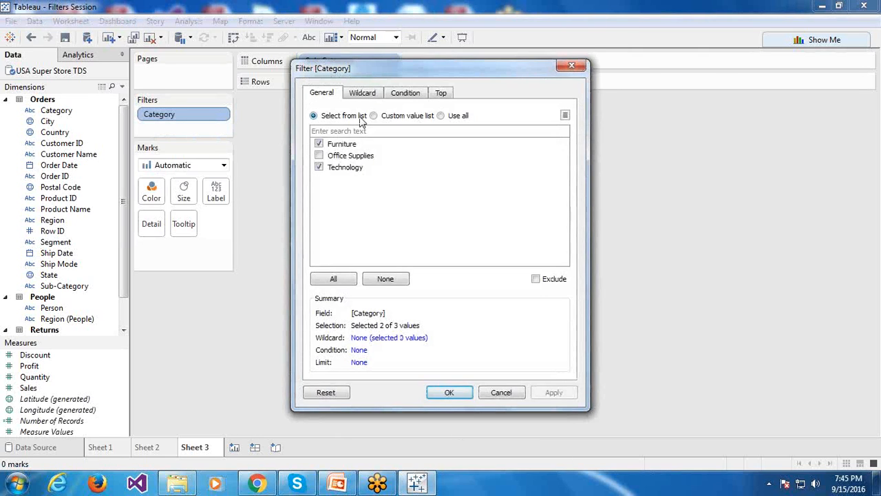
left_click(364, 95)
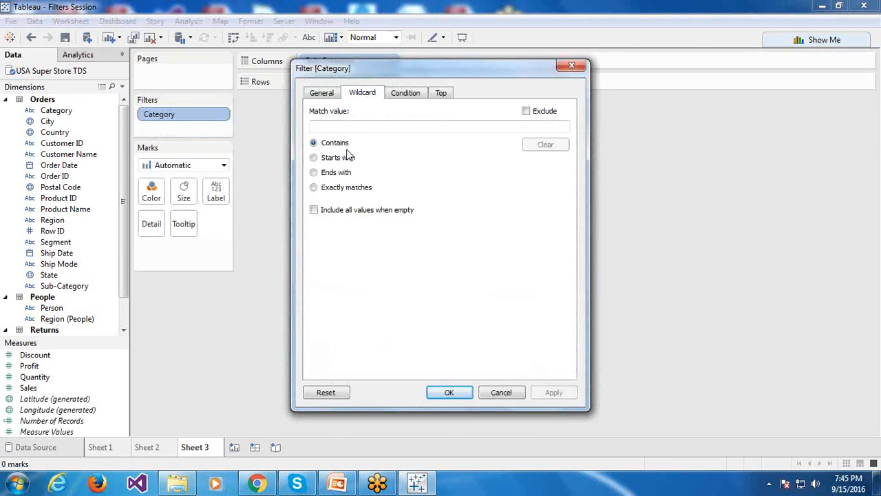
left_click(314, 210)
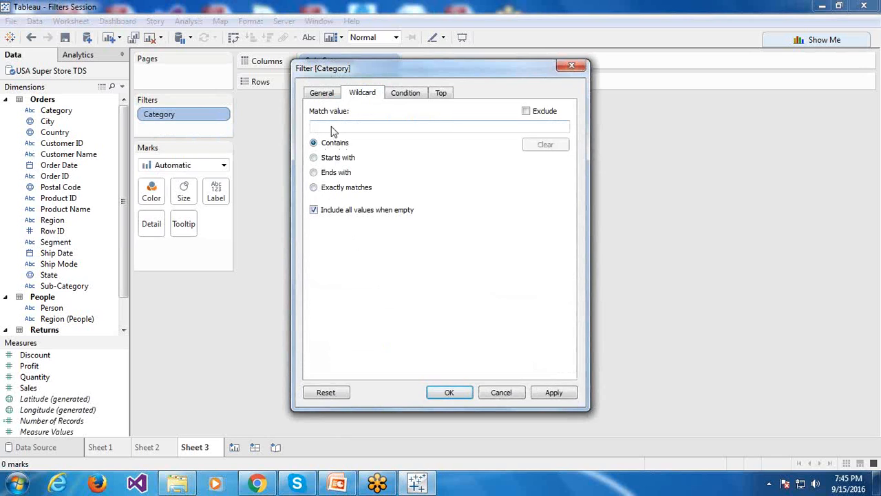
left_click(444, 394)
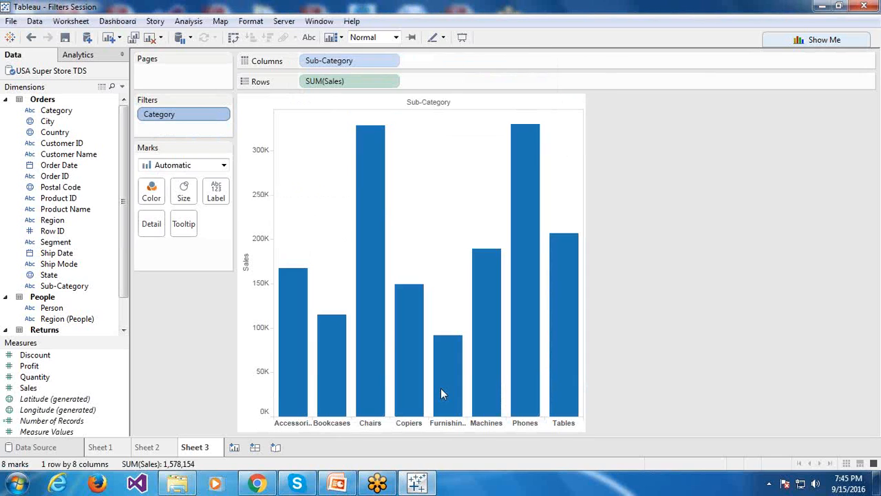
Step: Set the Category filter's wildcard to Starts with t and apply it
left_click(224, 115)
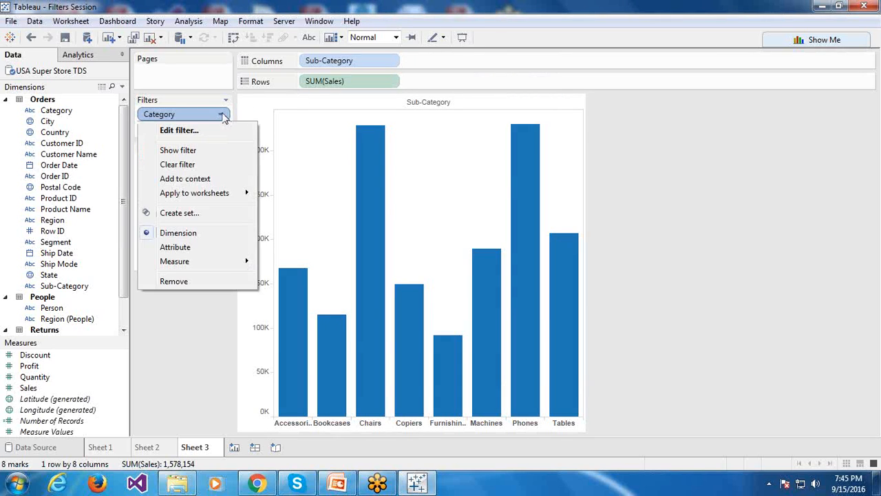
left_click(219, 131)
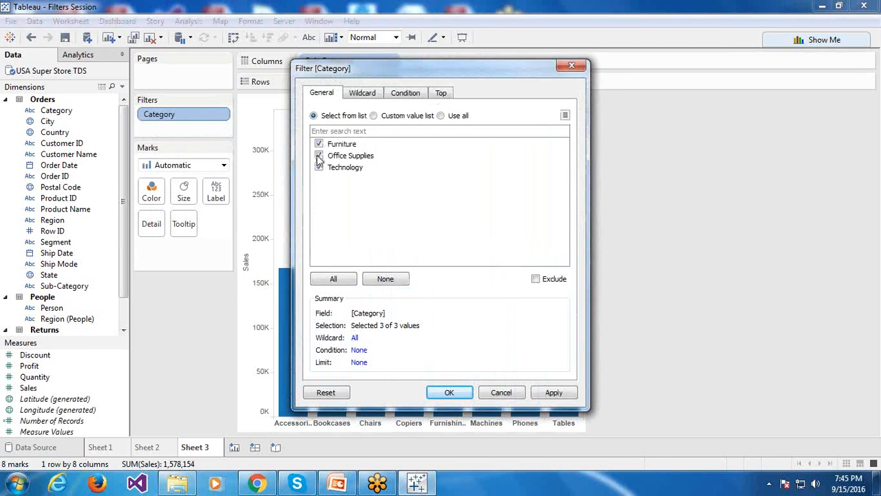
left_click(363, 95)
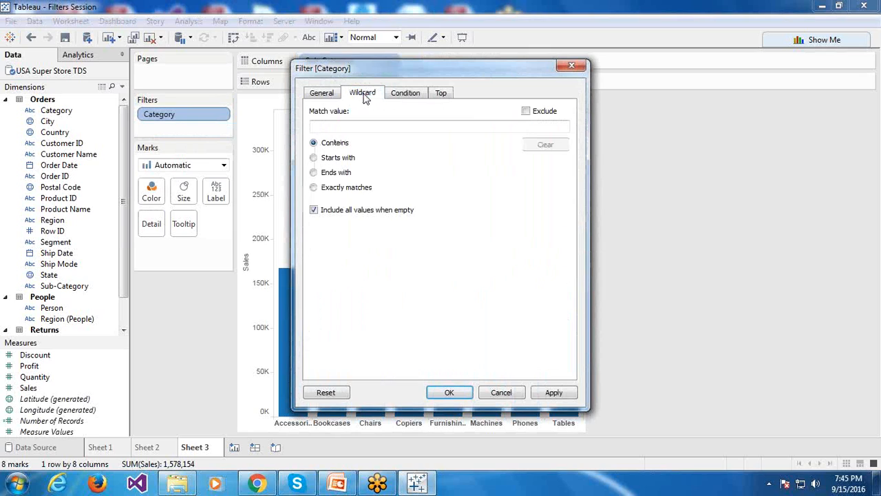
left_click(314, 157)
left_click(326, 130)
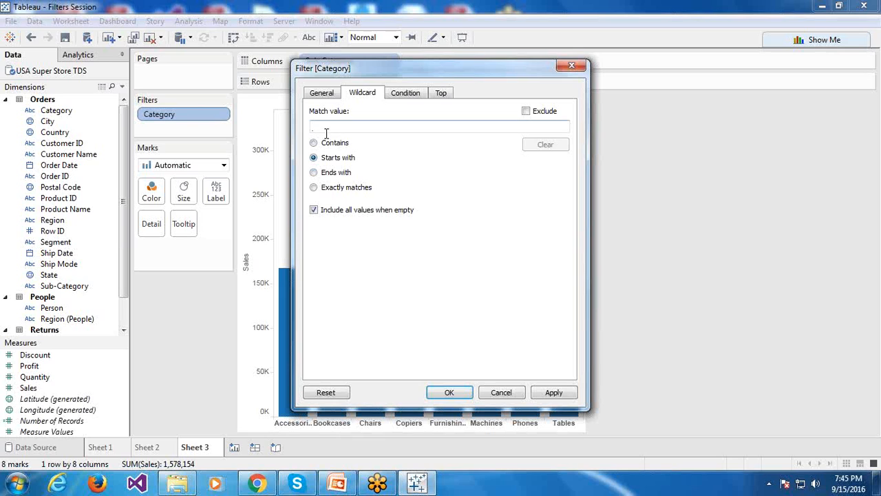
type("t")
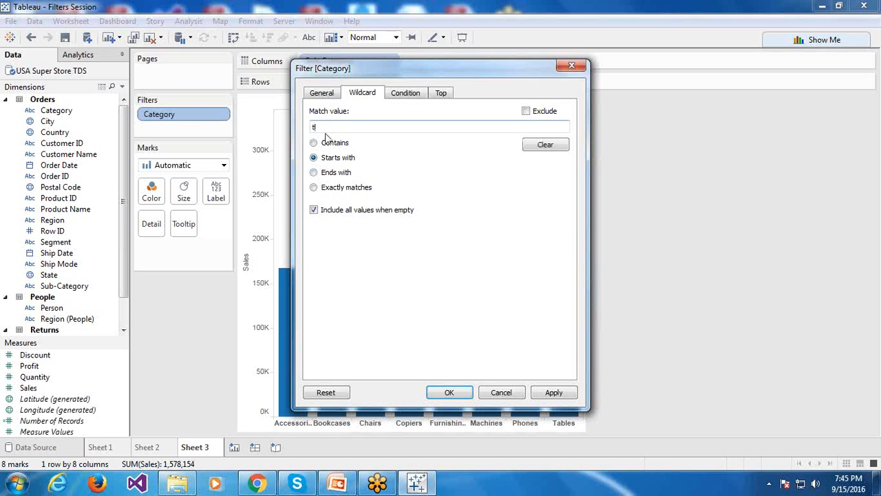
left_click(555, 393)
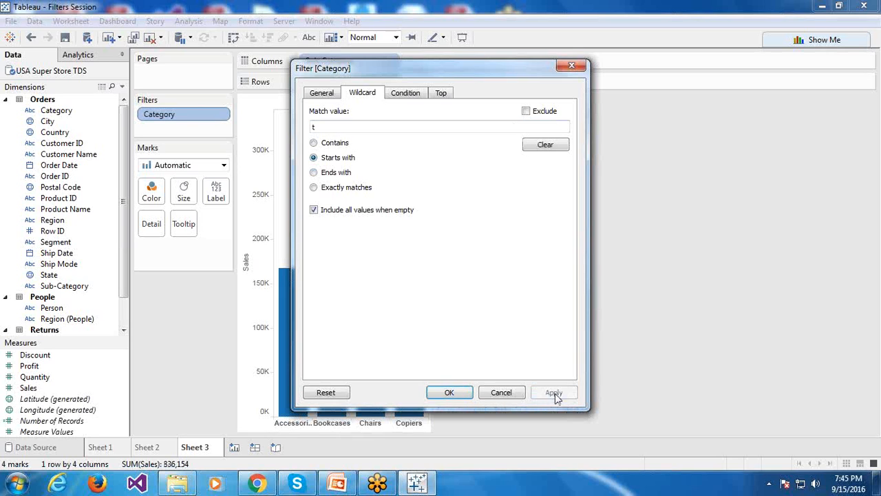
Step: Compare the Category filter's general selection and summary with its wildcard settings to examine how the two combine
left_click(321, 95)
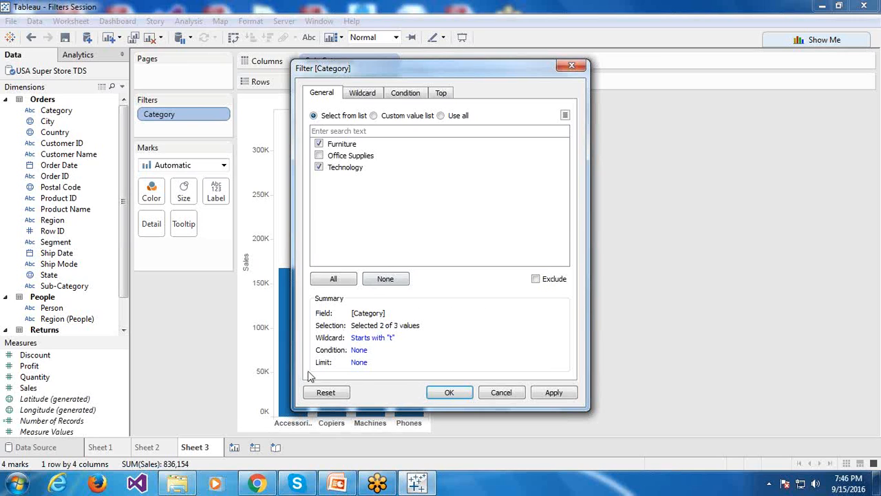
left_click(373, 338)
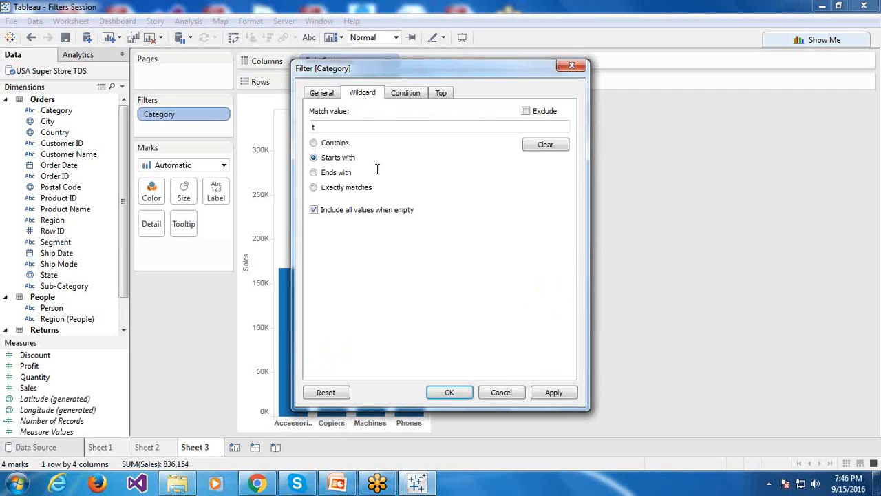
left_click(322, 93)
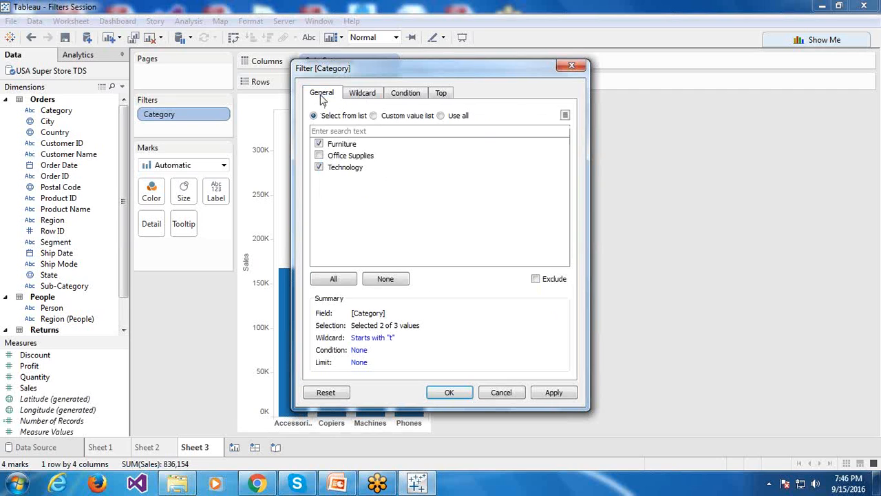
left_click(372, 338)
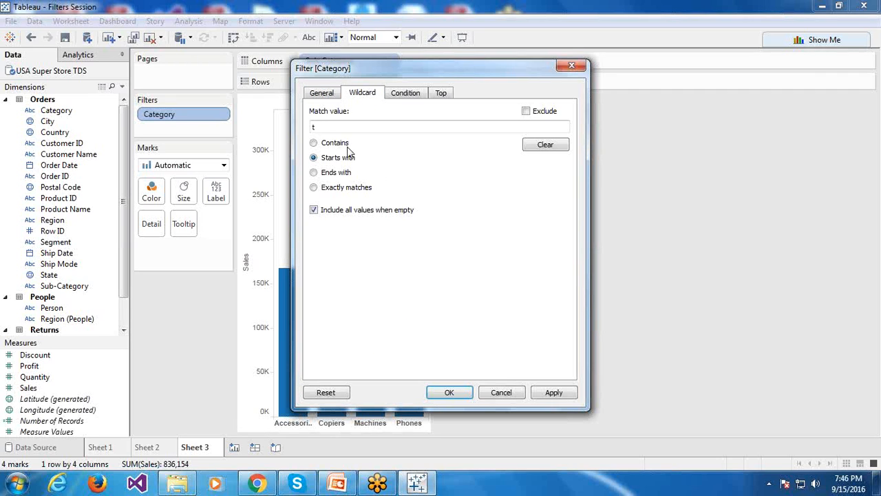
left_click(326, 97)
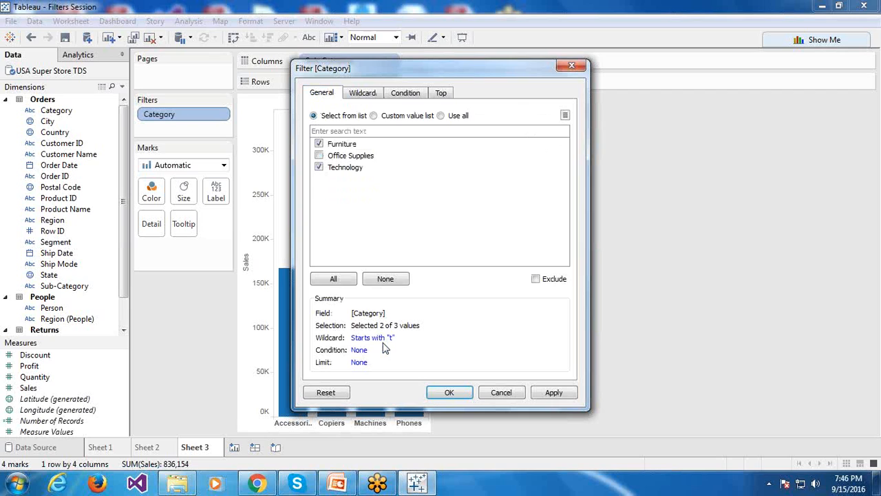
left_click(365, 95)
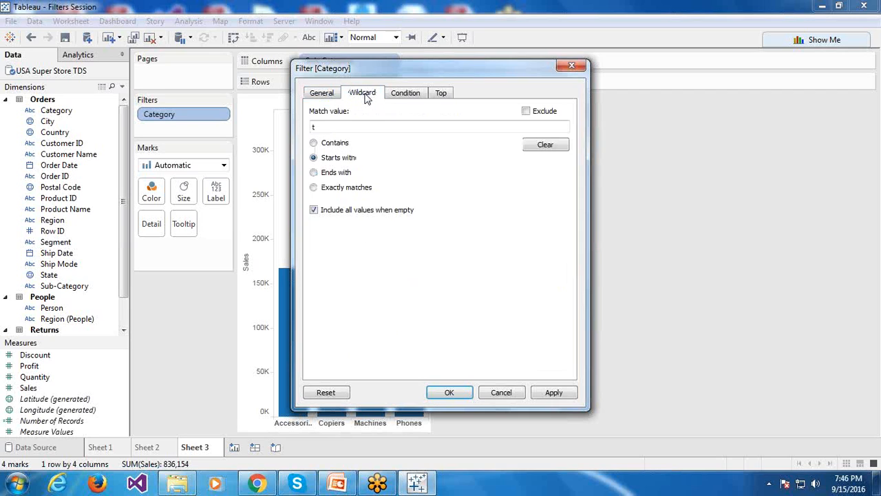
left_click(325, 97)
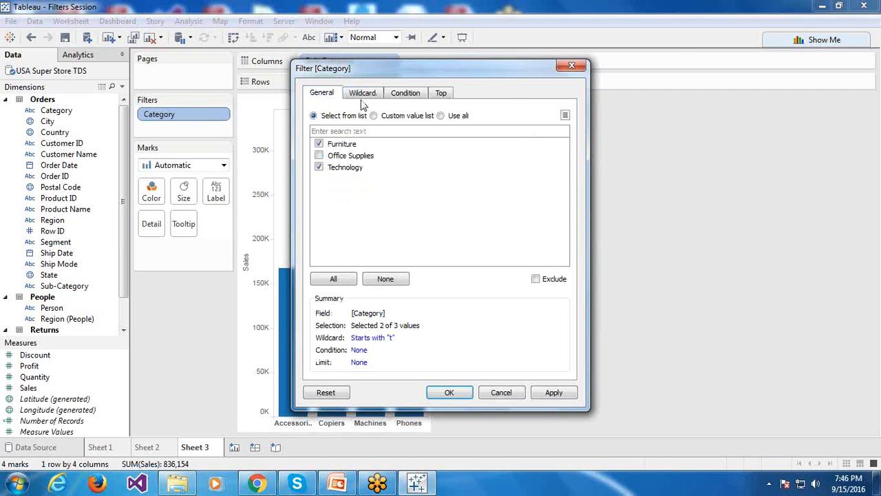
left_click(363, 96)
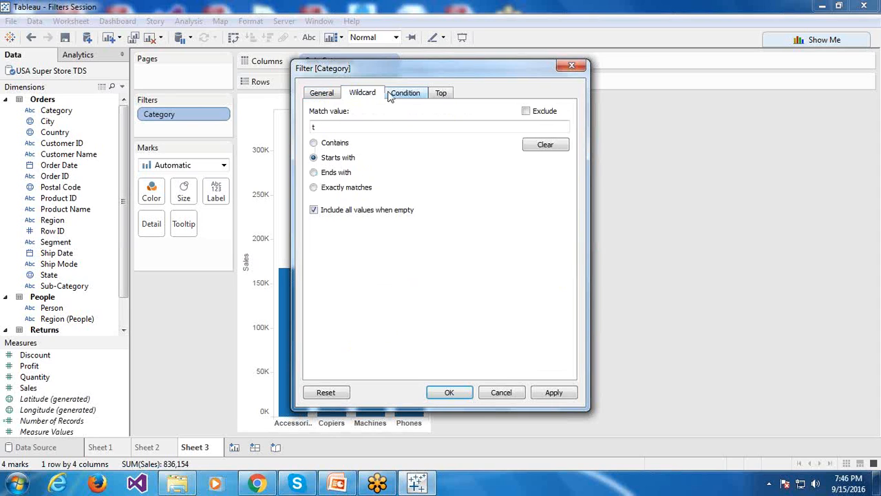
Step: Clear the wildcard match value and set a by-field condition of Sum of Sales > 100000 on the Category filter
left_click(543, 145)
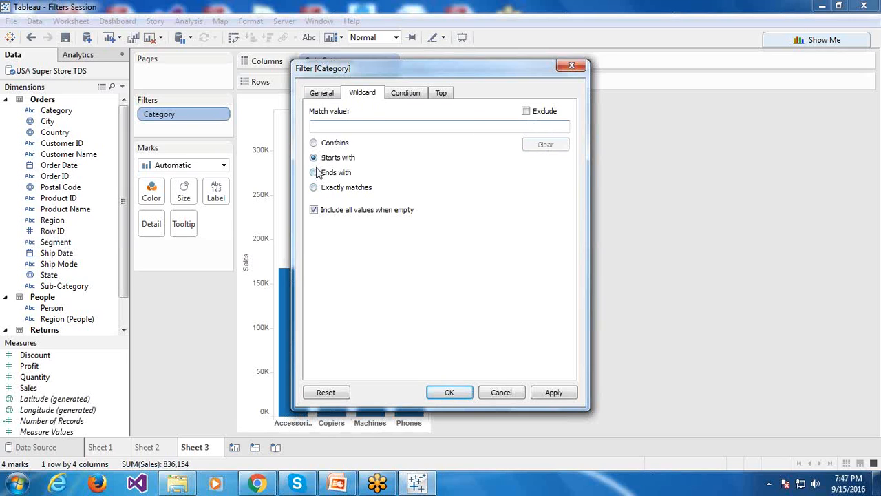
left_click(405, 93)
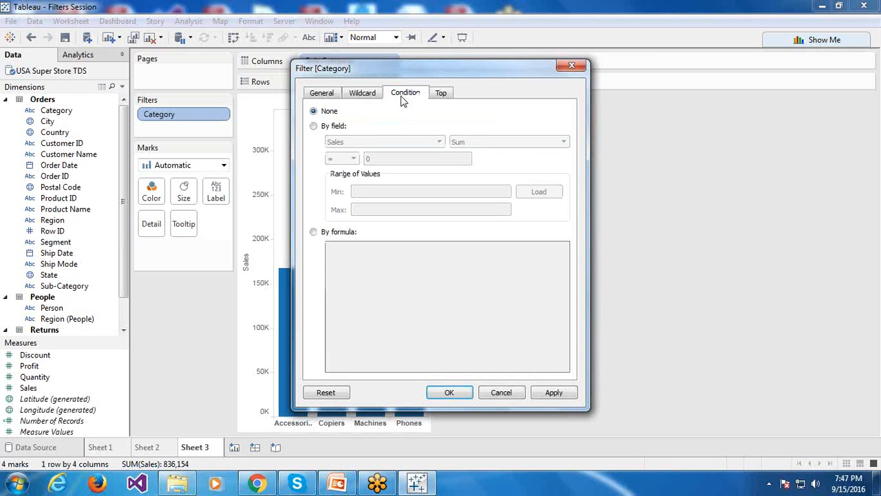
left_click(315, 128)
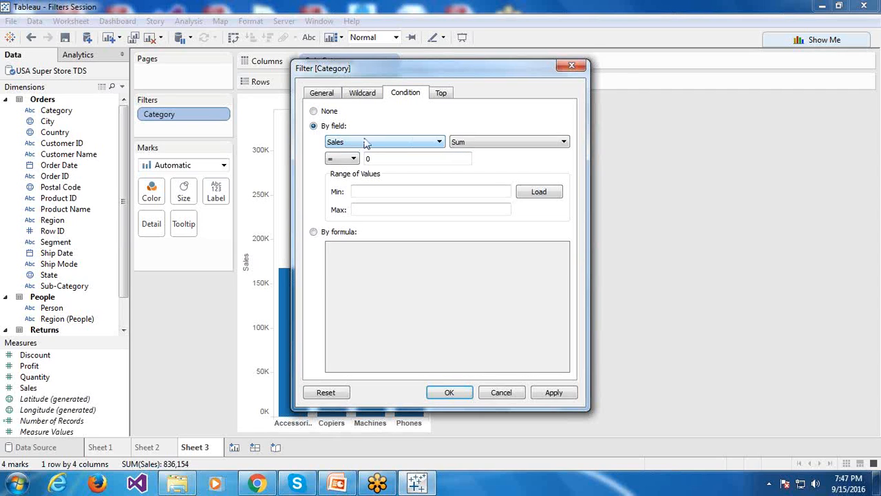
left_click(411, 145)
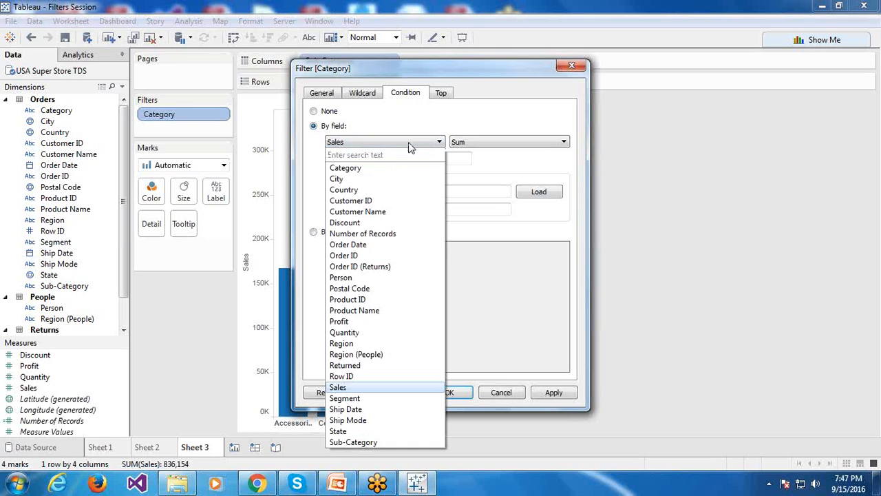
left_click(371, 390)
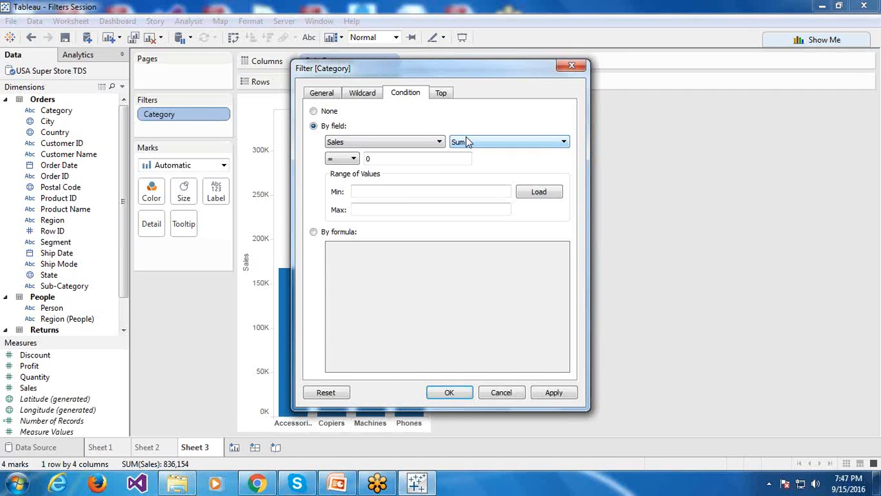
left_click(353, 159)
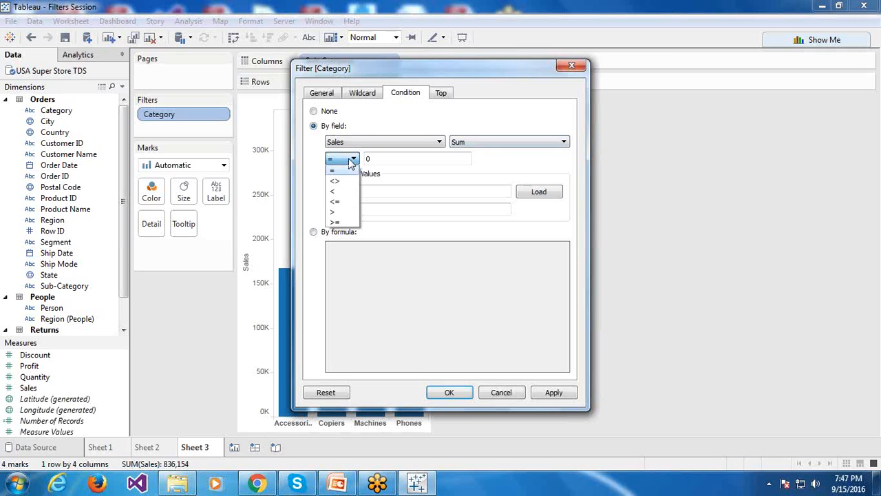
left_click(336, 211)
left_click(403, 160)
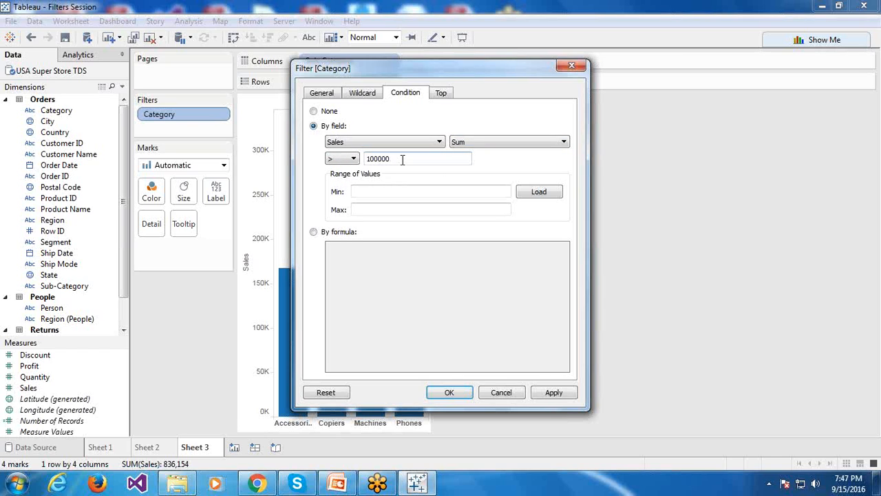
Step: Change the condition's field to Profit and its comparison value to 0
left_click(416, 144)
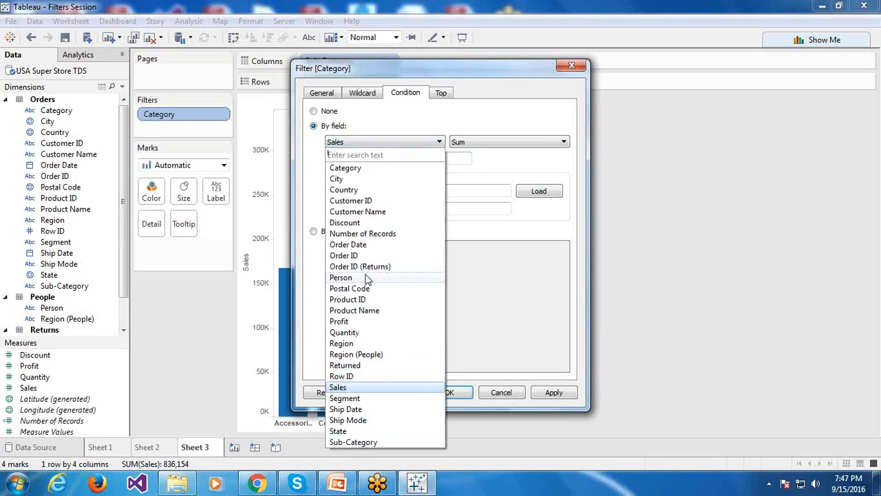
type("prpf")
key("Return")
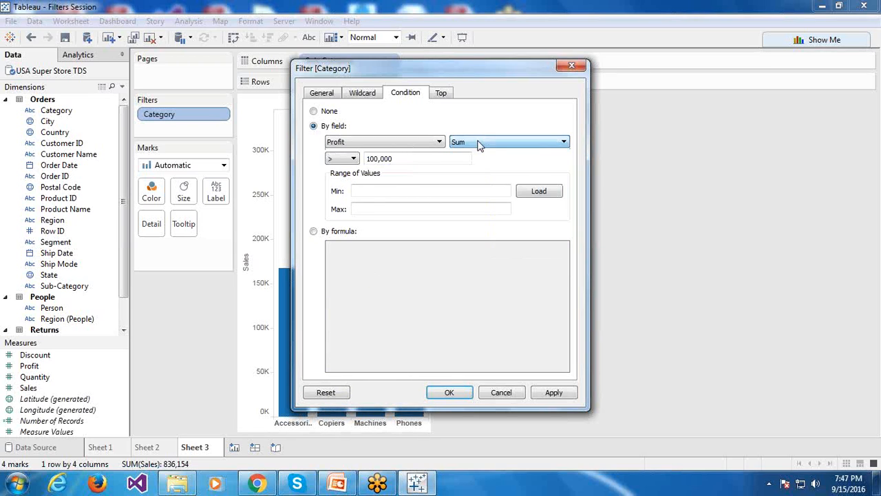
left_click(334, 159)
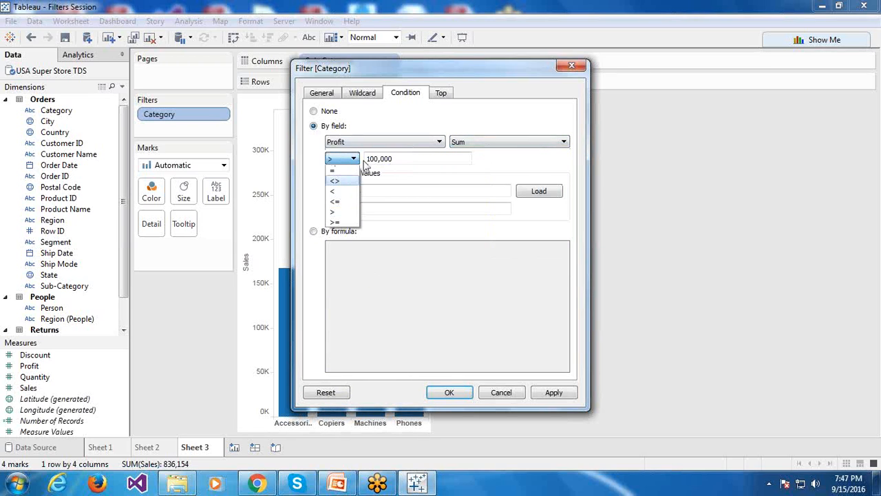
left_click(410, 157)
double_click(419, 156)
double_click(420, 156)
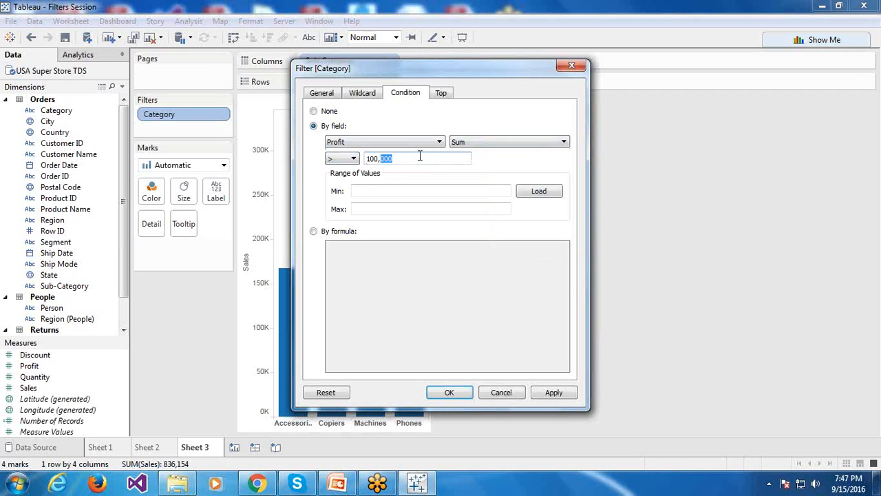
type("00")
key("BackSpace")
key("BackSpace")
key("BackSpace")
key("BackSpace")
key("BackSpace")
Step: Set the Profit condition's operator to < and apply the Category filter
left_click(352, 159)
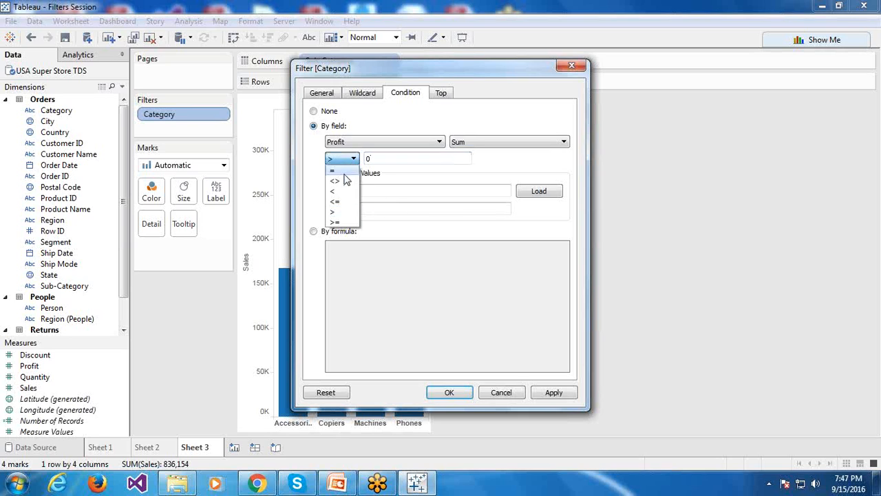
left_click(335, 190)
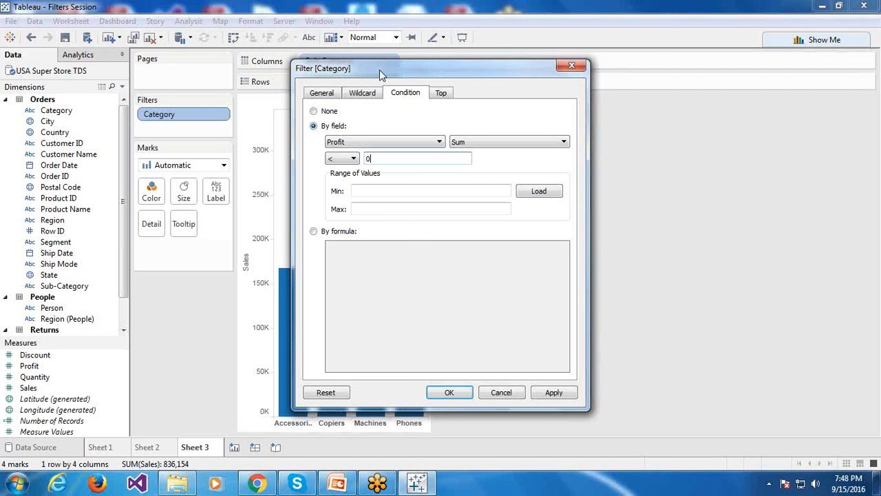
left_click_drag(379, 69, 445, 71)
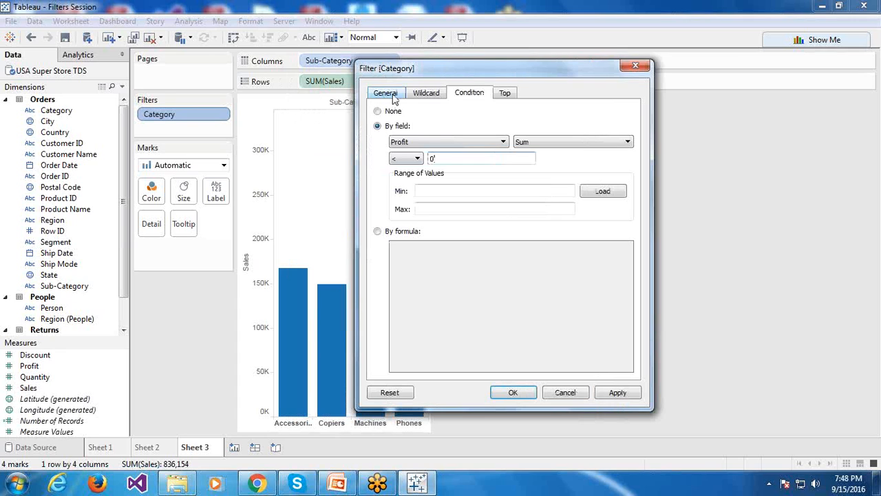
left_click(623, 394)
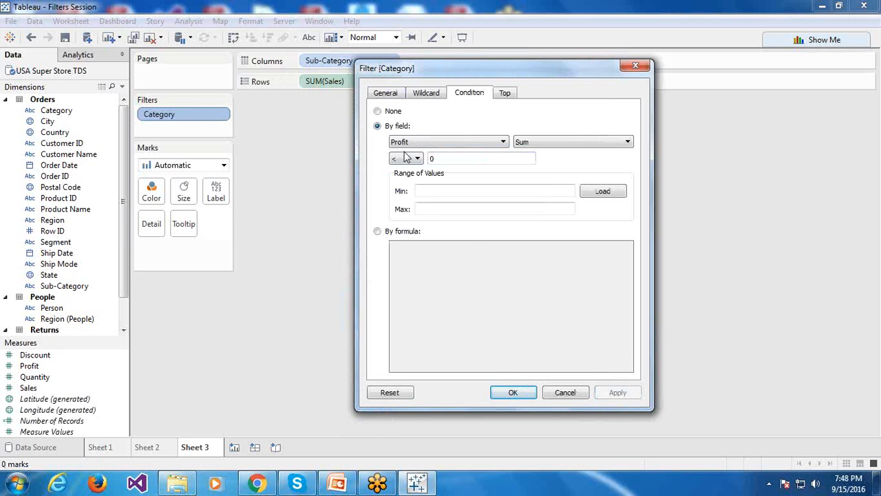
Step: Review the Category filter's summary and condition, include Office Supplies in the selection and accept the filter
left_click(385, 94)
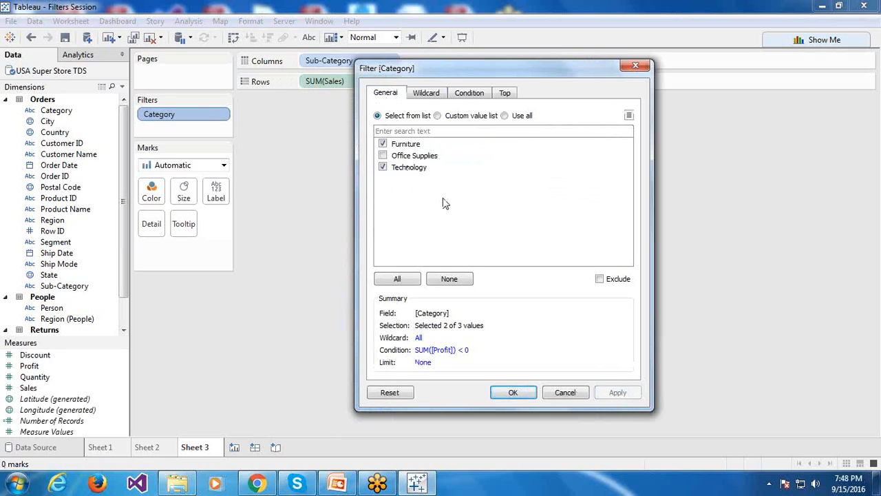
left_click(432, 351)
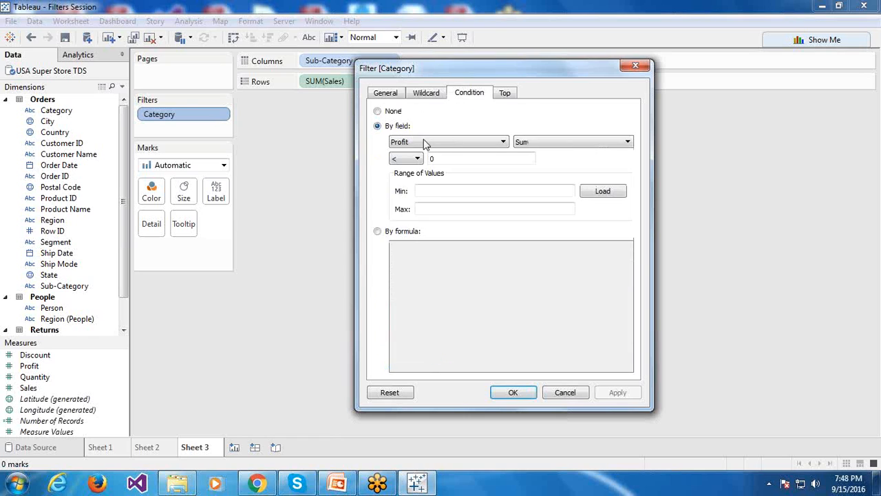
left_click(391, 94)
left_click(384, 155)
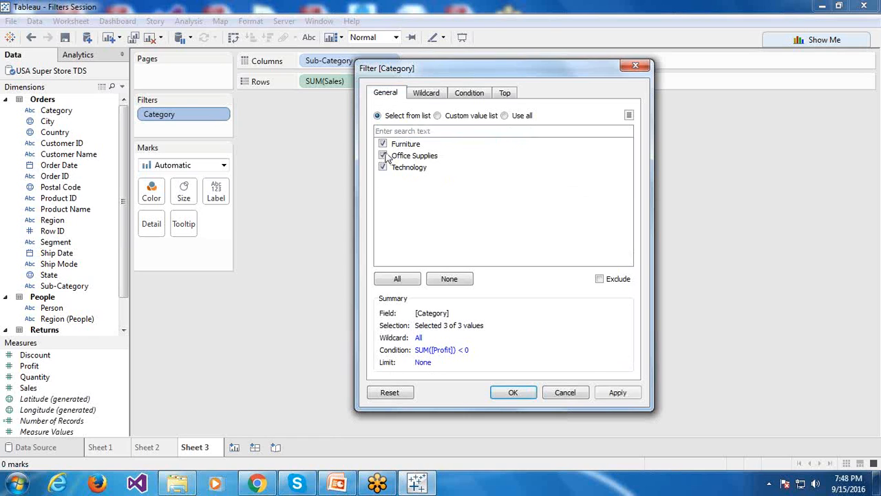
left_click(513, 393)
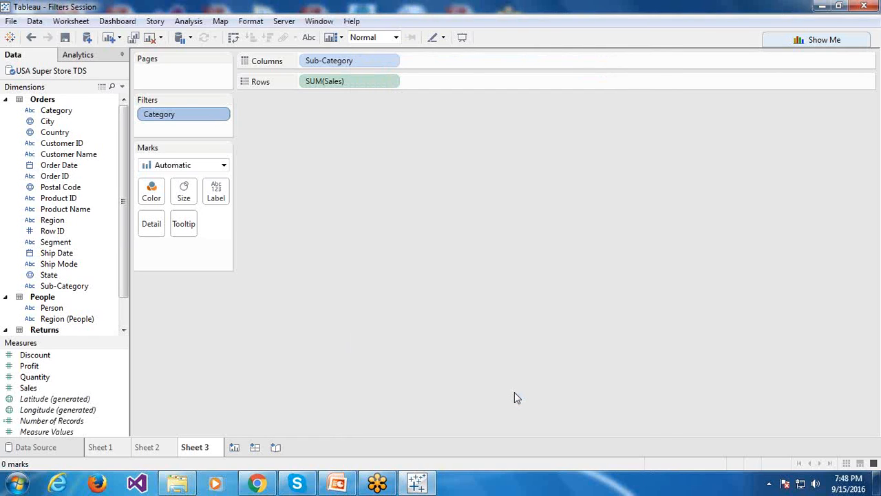
Step: Set the operator of the Category filter's Profit condition to > and accept the filter
left_click(221, 116)
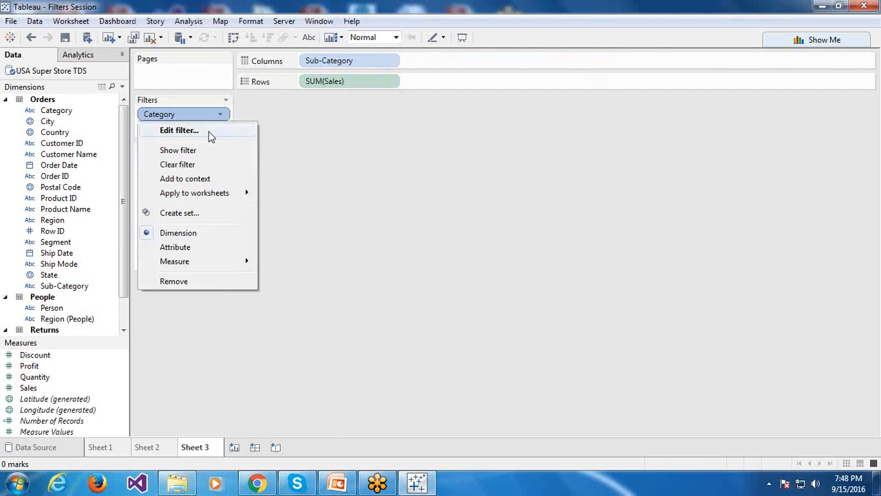
left_click(211, 131)
left_click(405, 94)
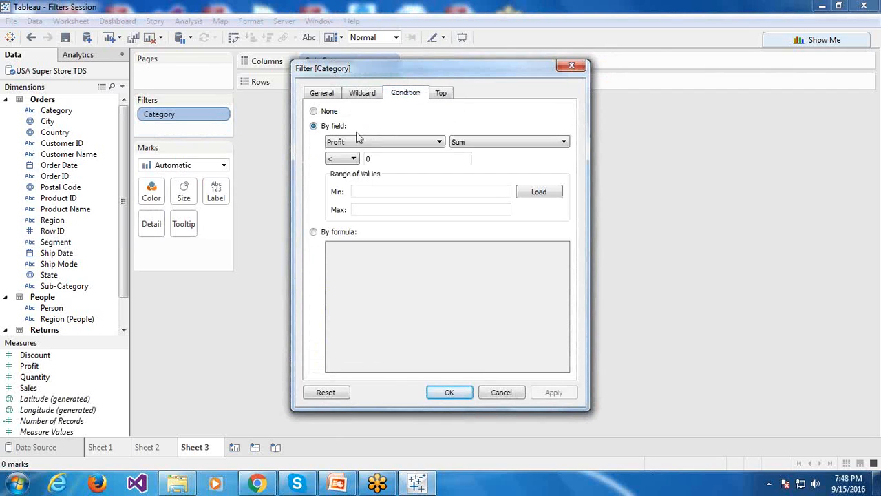
left_click(353, 159)
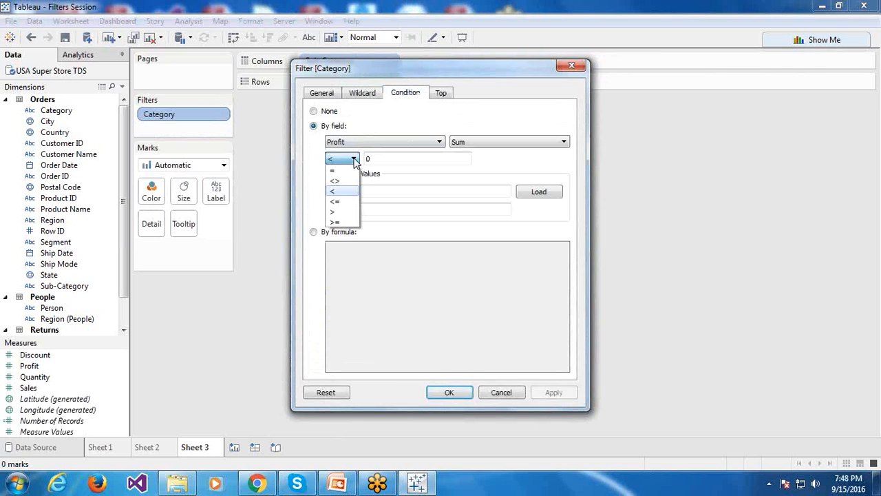
left_click(344, 212)
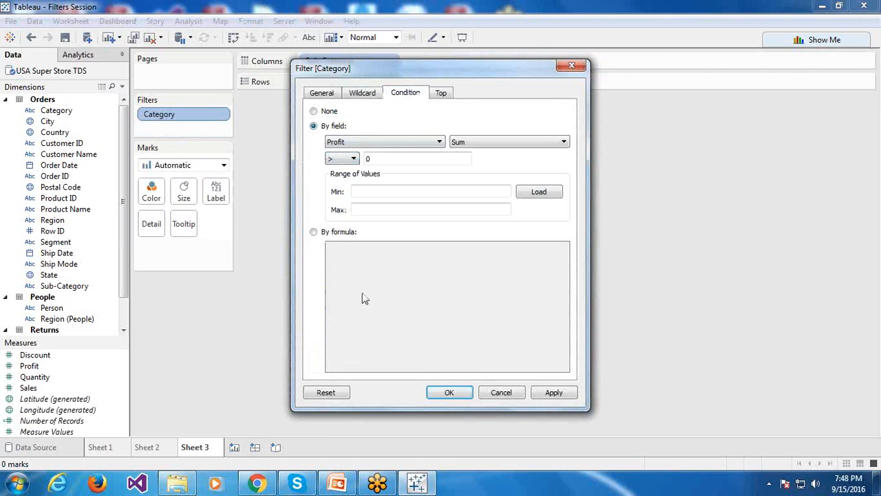
left_click(434, 392)
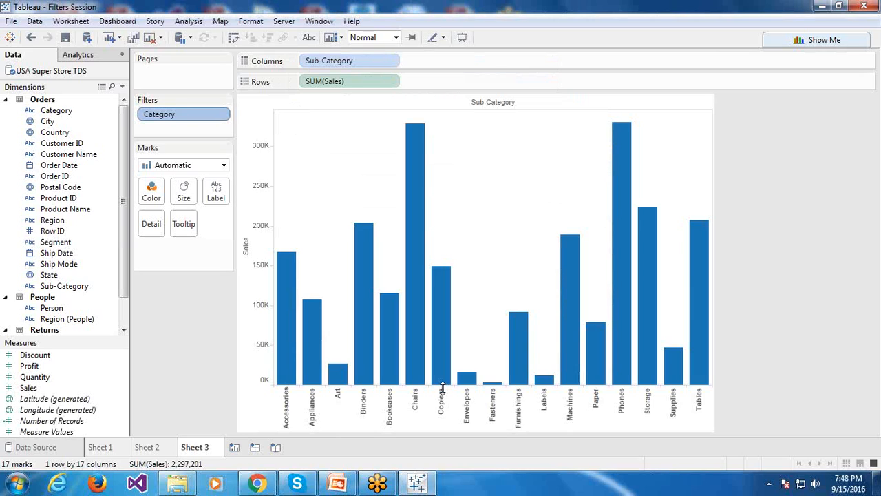
Step: Change the Category filter's by-field condition to Sum of Sales > 100000 and accept it
left_click(221, 115)
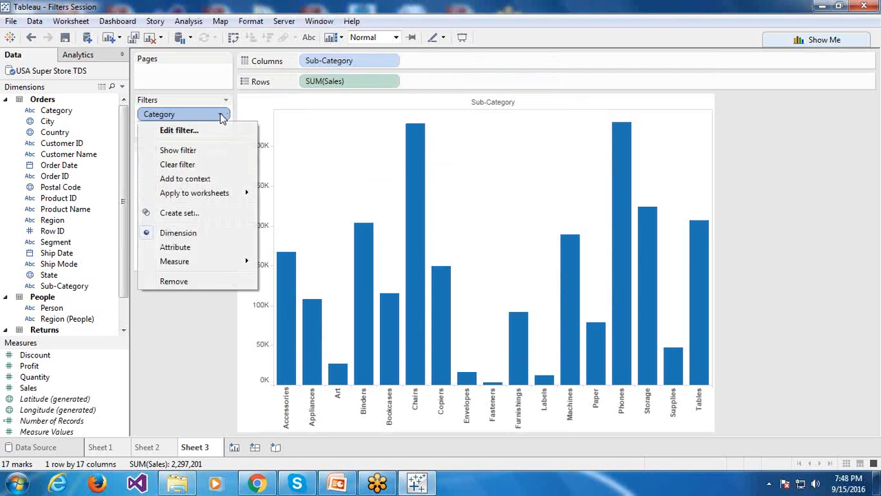
left_click(200, 131)
left_click(400, 93)
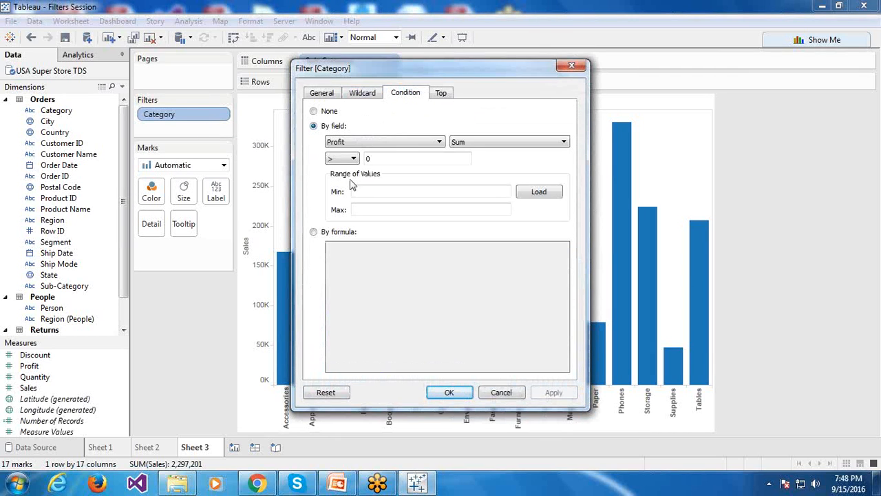
left_click(369, 146)
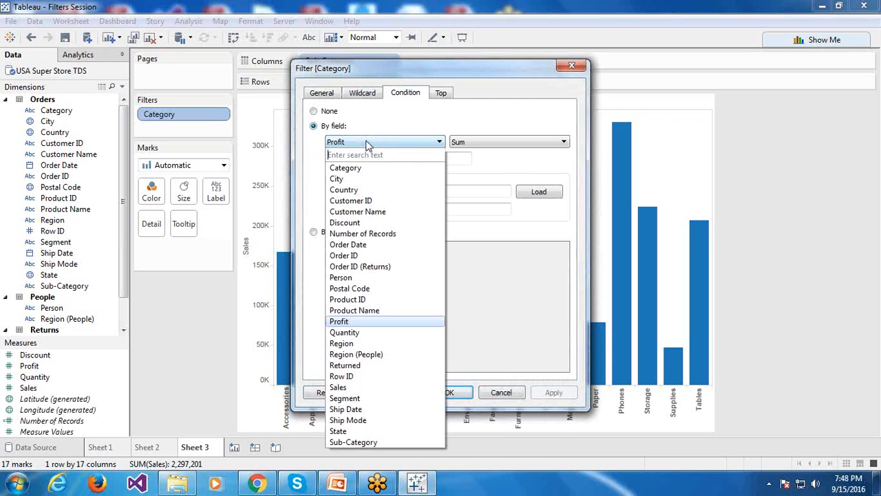
left_click(344, 387)
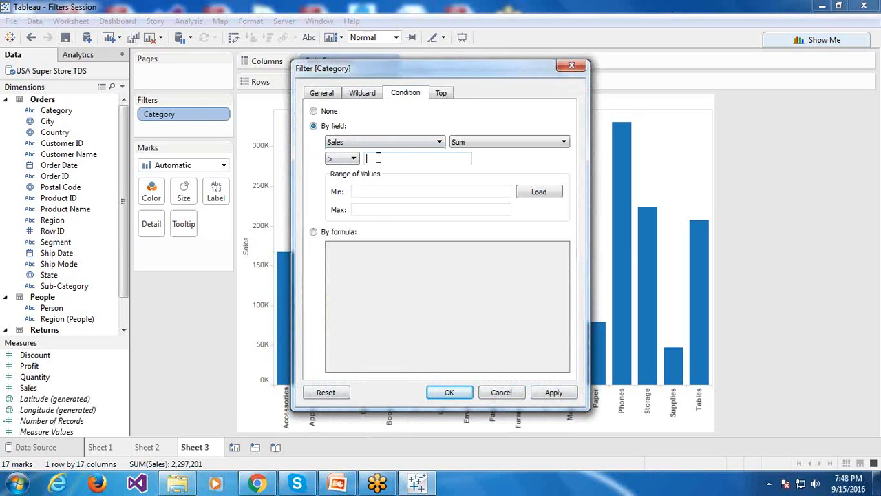
left_click(378, 159)
type("100000")
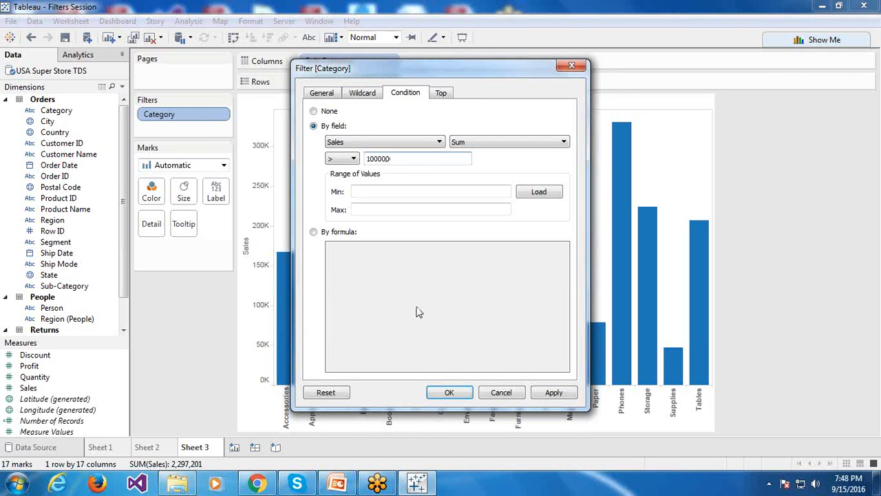
left_click_drag(455, 72, 117, 45)
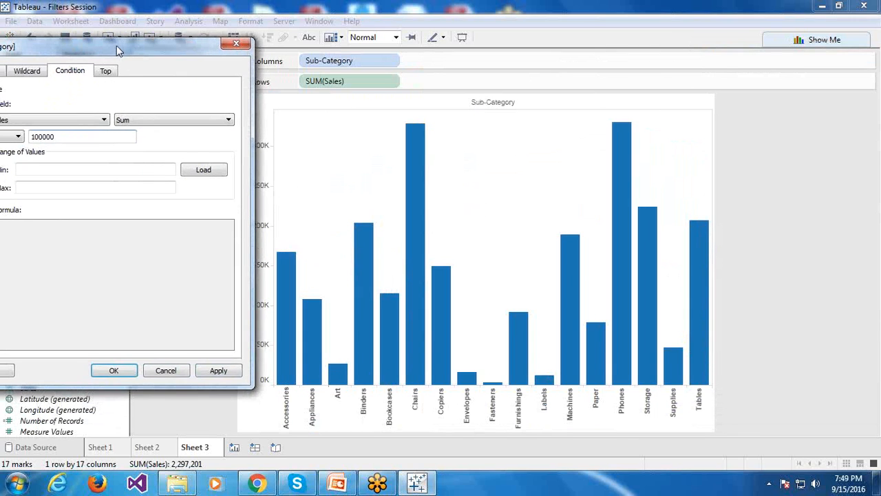
left_click(116, 371)
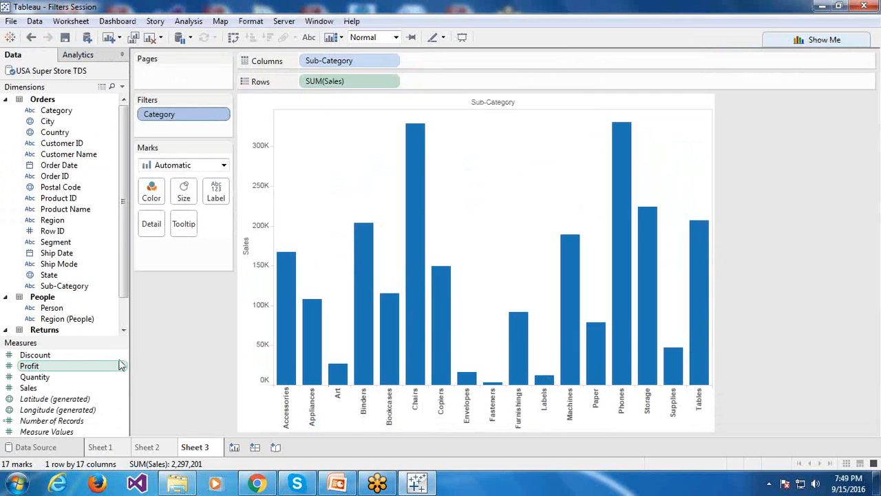
left_click(220, 113)
left_click(212, 134)
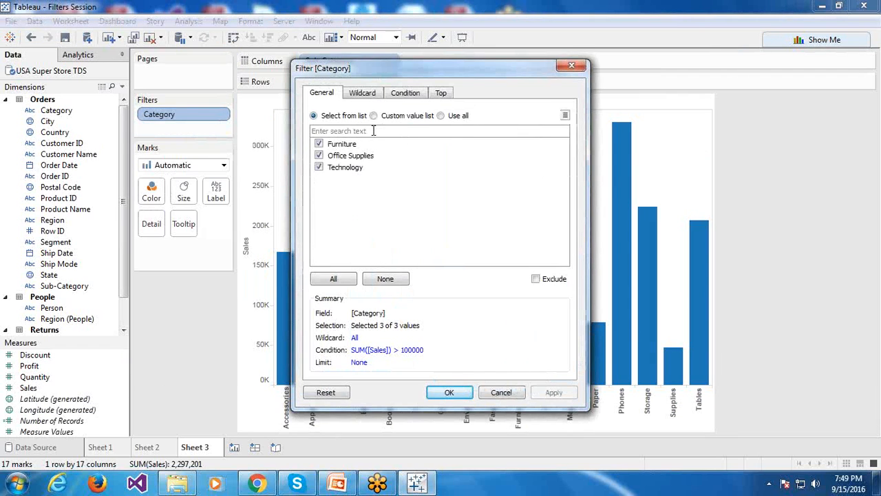
left_click(400, 95)
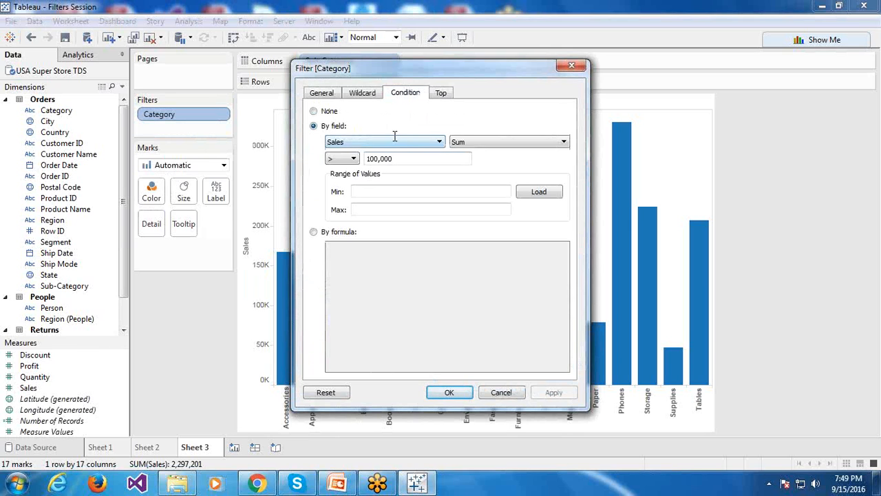
left_click_drag(406, 73, 655, 60)
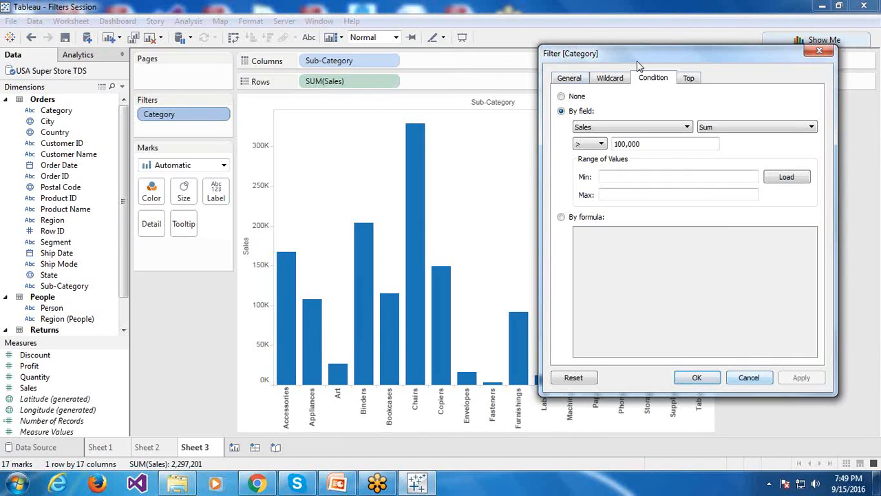
double_click(655, 144)
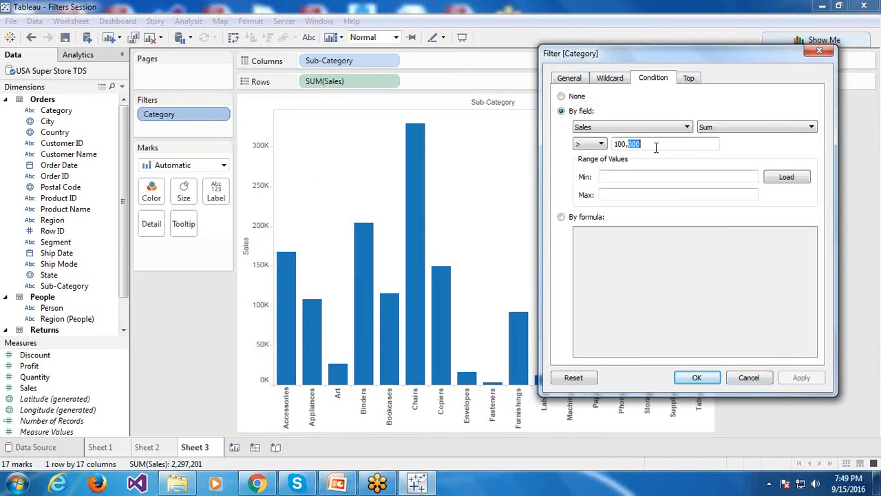
left_click(749, 377)
Step: Remove the Category filter and add the Sub-Category field from the columns as a filter instead
left_click(222, 114)
left_click(187, 283)
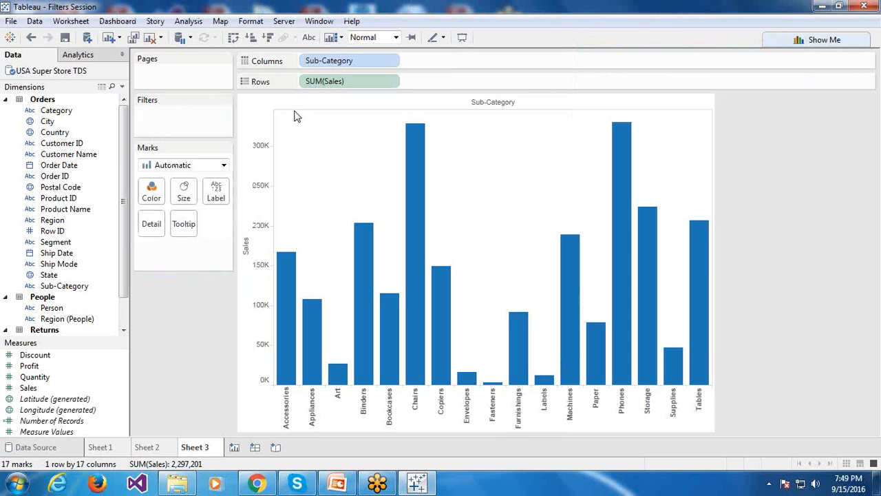
left_click_drag(325, 62, 185, 127)
Step: Give the Sub-Category filter a by-field condition of Sum of Sales > 100000 and accept it
left_click(398, 97)
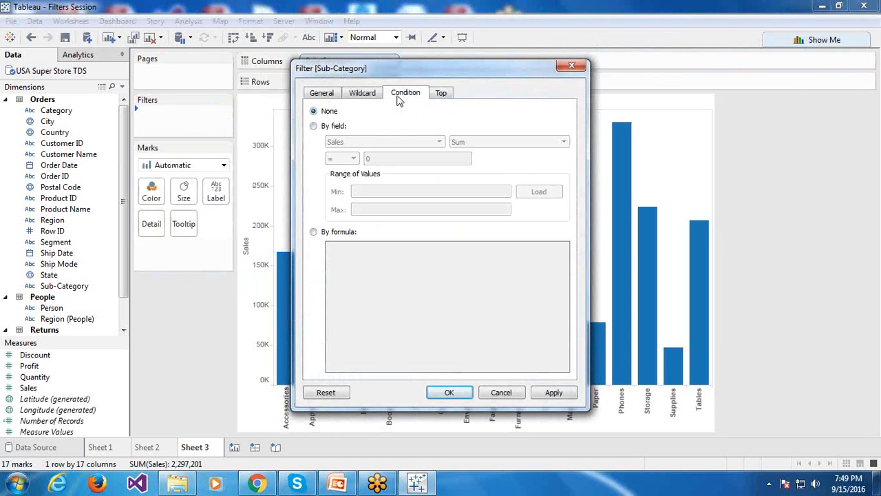
left_click(315, 127)
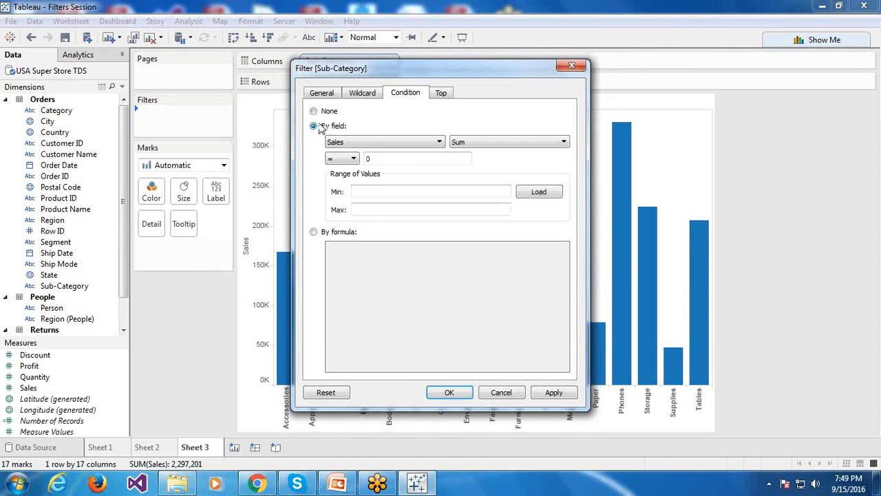
left_click(353, 159)
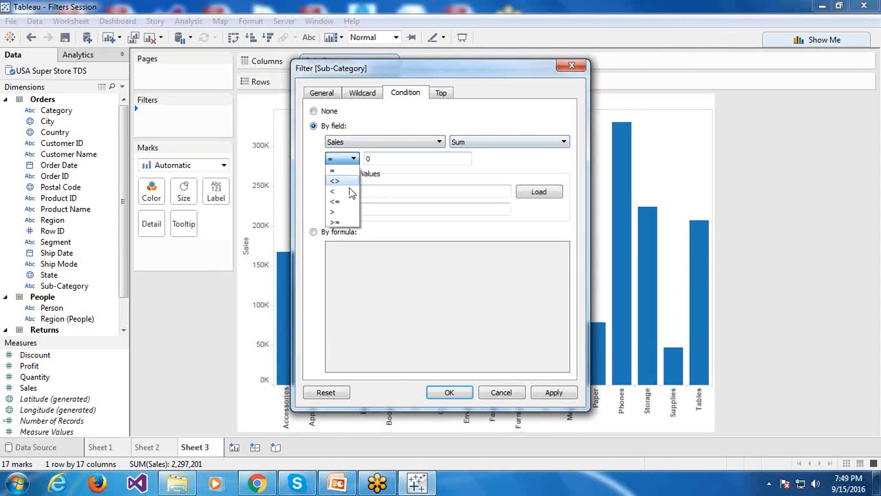
left_click(345, 212)
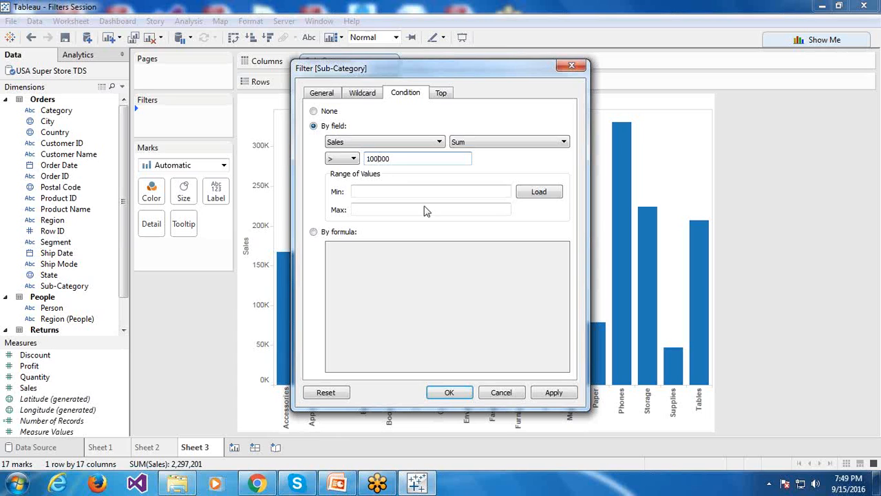
left_click(448, 393)
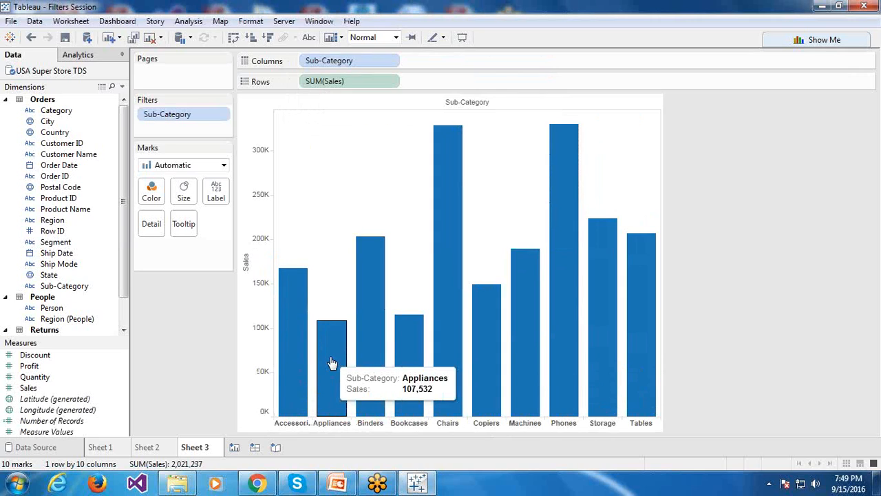
Step: Reopen the Sub-Category filter's condition and load the minimum and maximum range of values for Sum of Sales
left_click(221, 115)
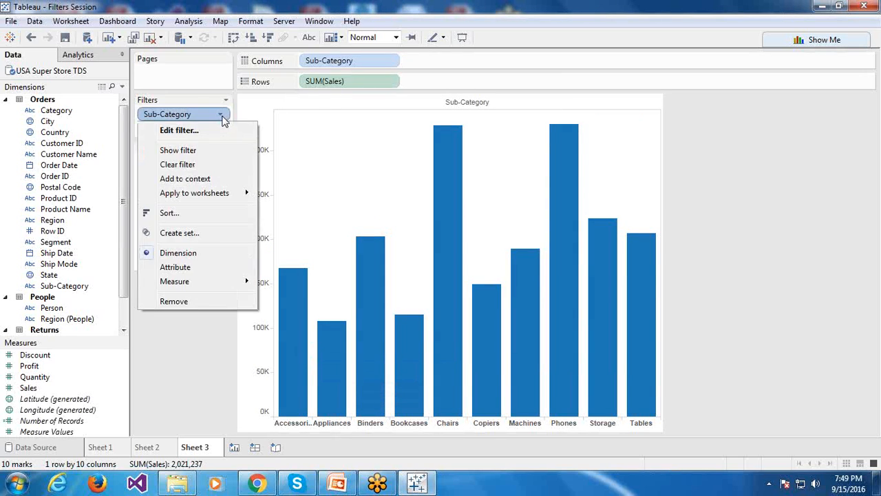
left_click(179, 130)
left_click(403, 93)
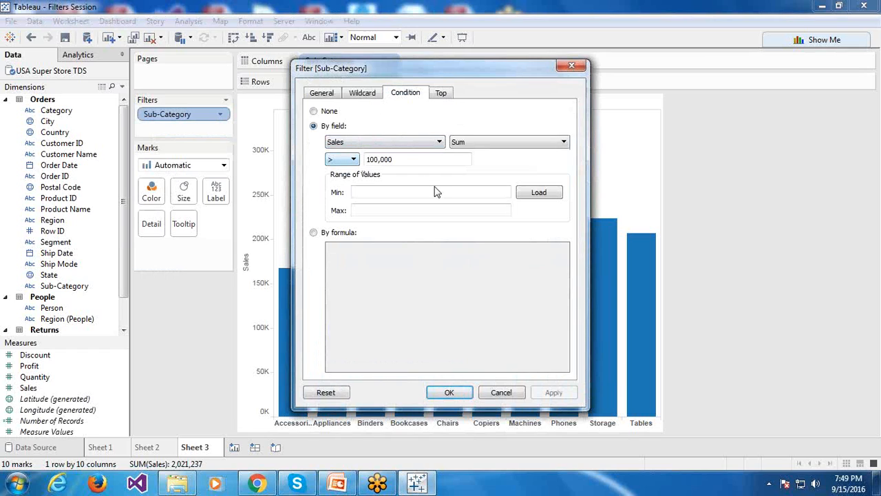
left_click(548, 198)
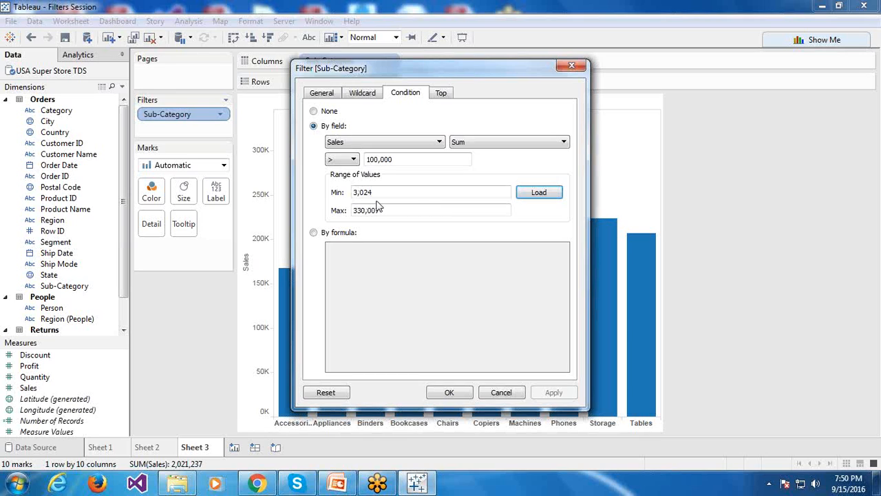
left_click(402, 160)
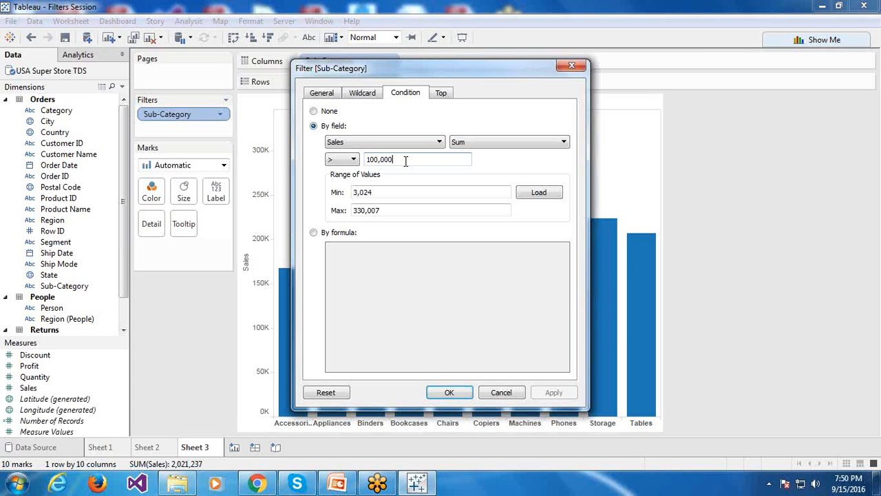
Step: Switch the Sub-Category filter to a by-formula condition and begin the formula with SUM([Sales])>100000 and
left_click(314, 232)
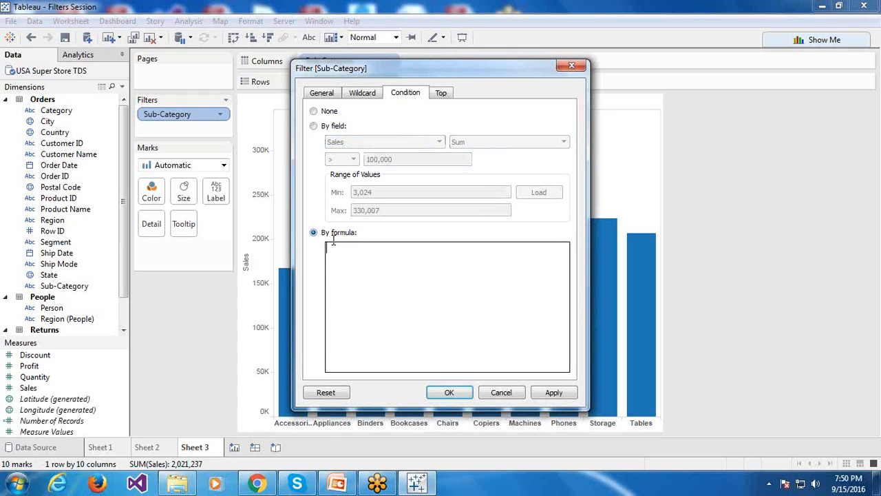
type("sum")
key("Return")
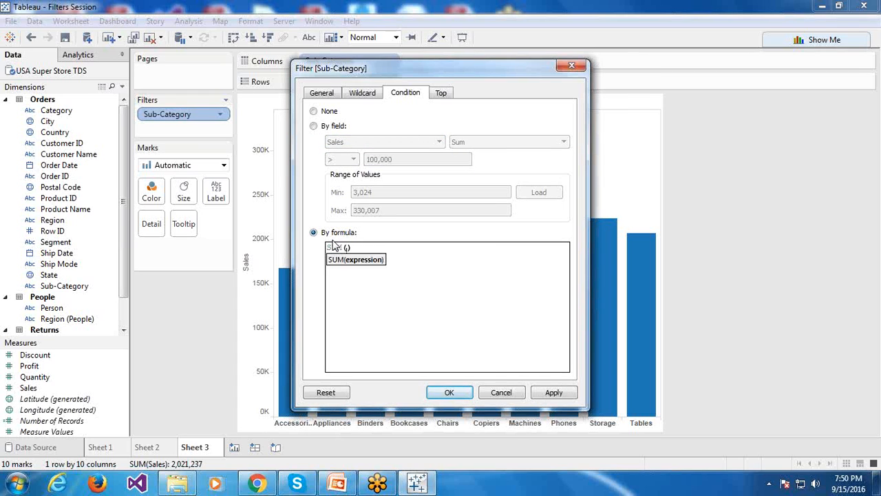
type("es")
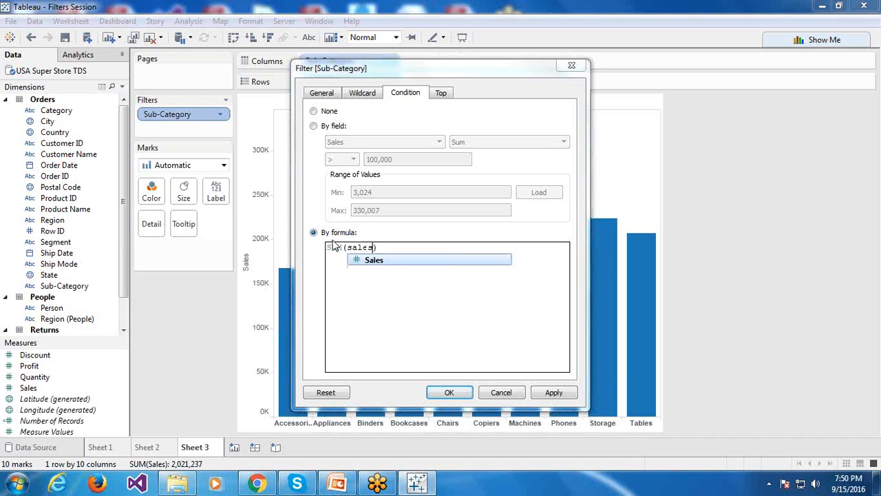
key("Return")
type(">")
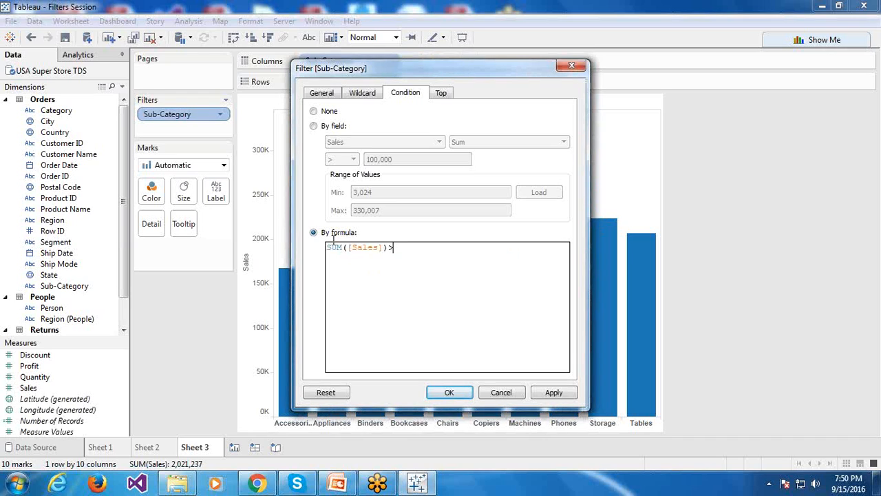
type("100000 and su")
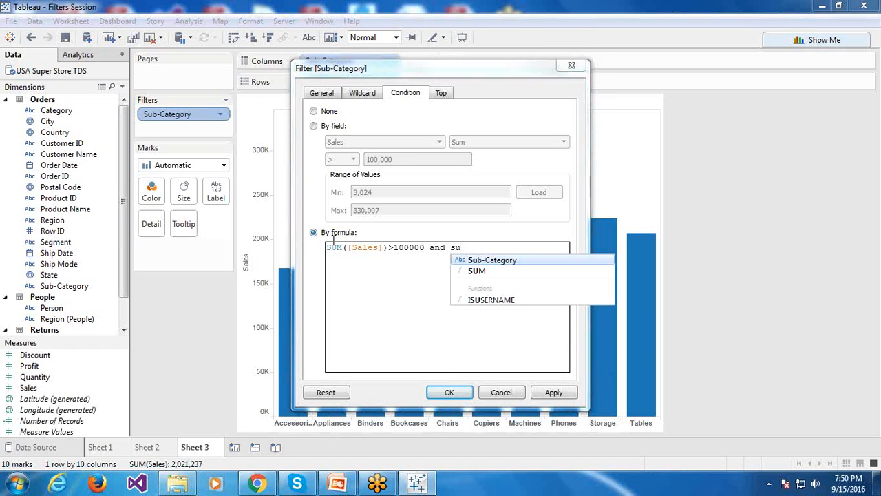
Step: Complete the condition formula with SUM([Profit])>10000 as its second criterion and accept the Sub-Category filter
key("Down")
key("Return")
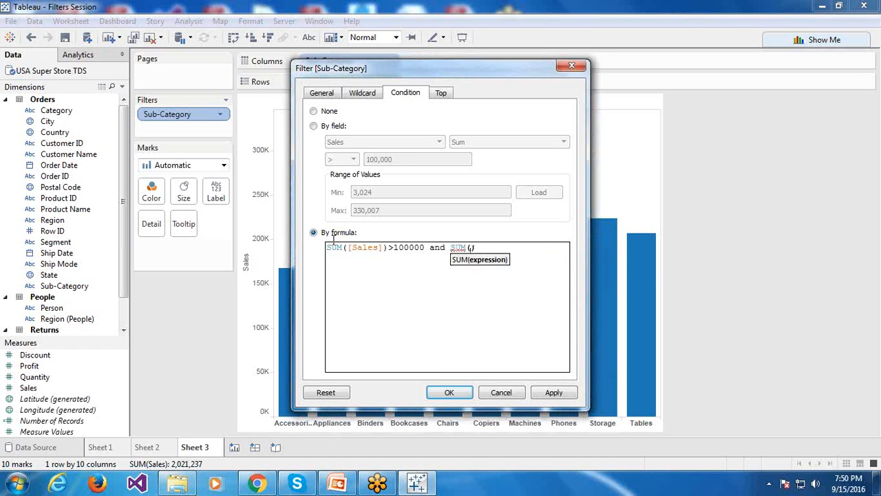
type("prof")
key("Return")
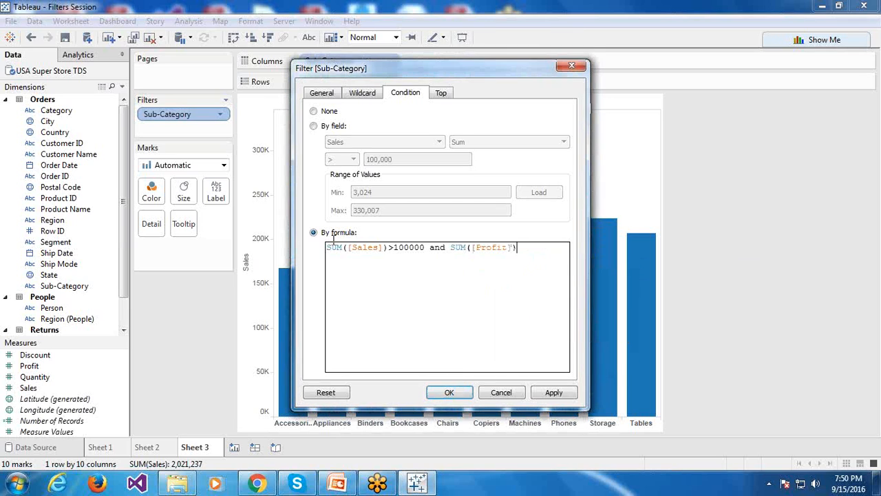
type(">10000")
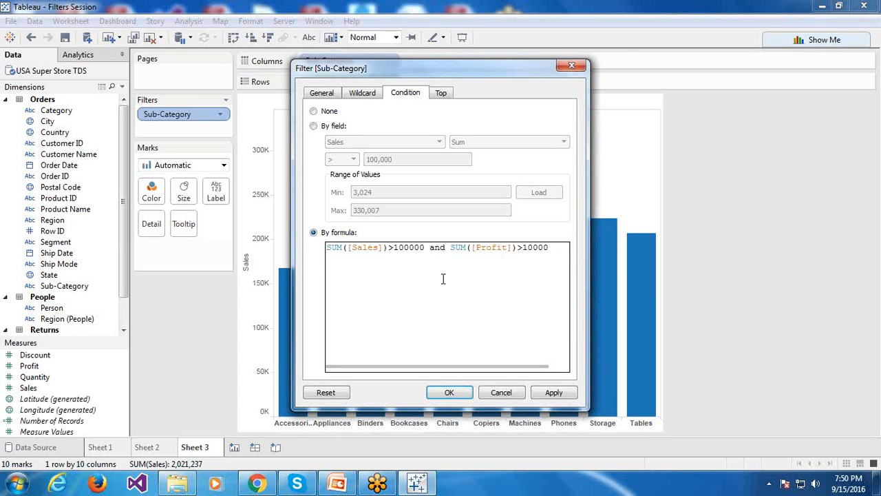
left_click(460, 394)
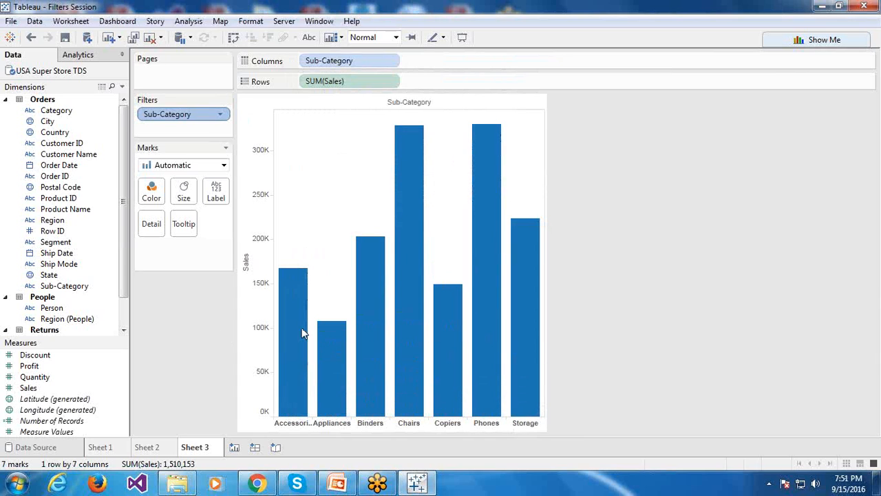
Step: Cut the Profit criterion from the Sub-Category filter's condition formula, leaving SUM([Sales])>100000, and accept the filter
left_click(221, 115)
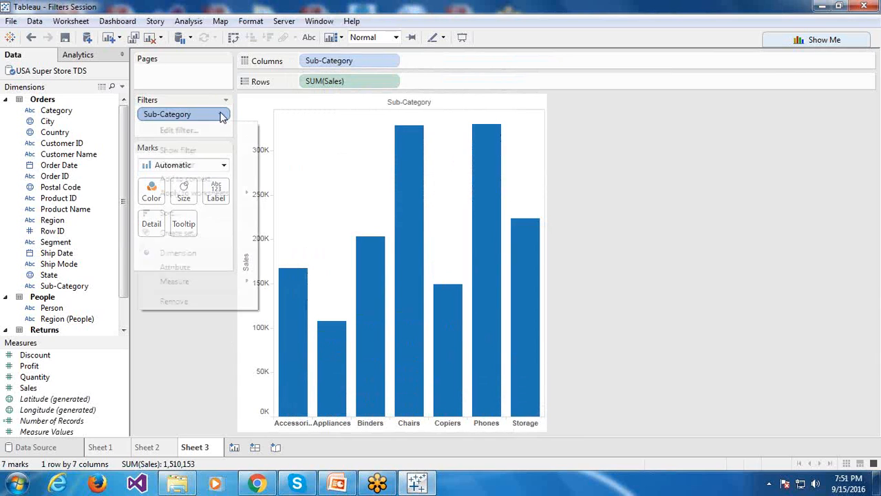
left_click(216, 130)
left_click(404, 94)
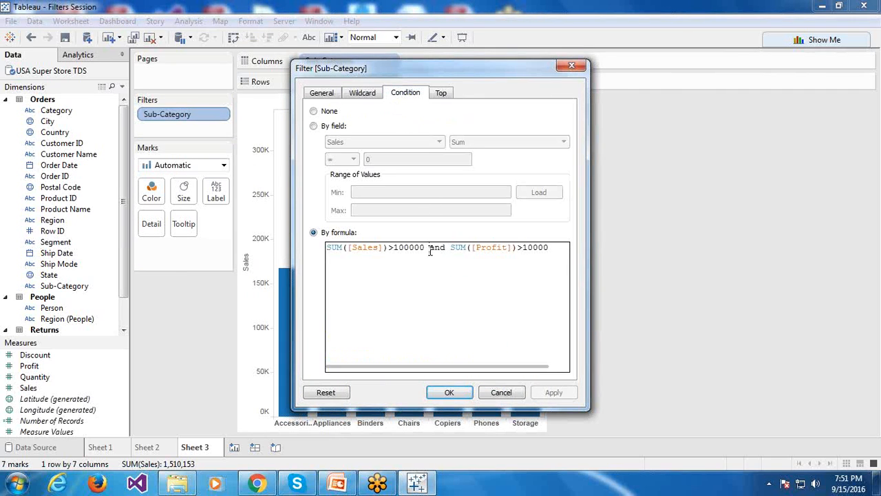
left_click_drag(430, 248, 563, 245)
key("ctrl+c")
key("BackSpace")
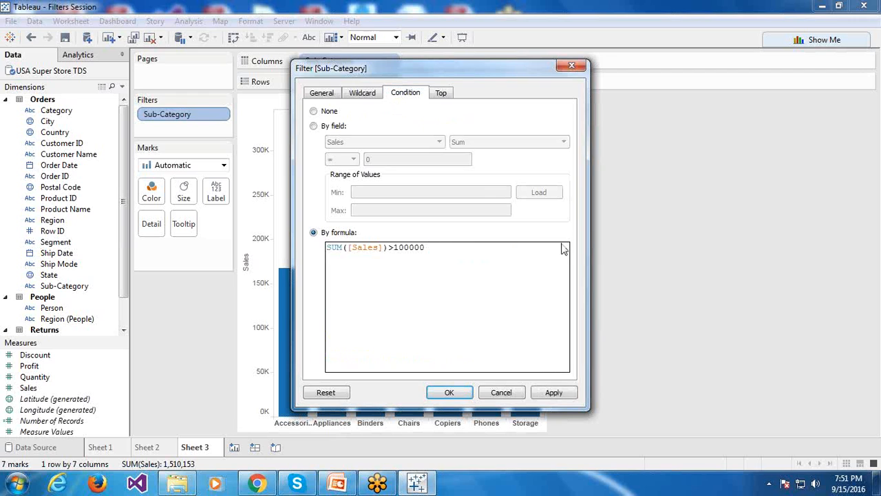
left_click_drag(433, 67, 709, 56)
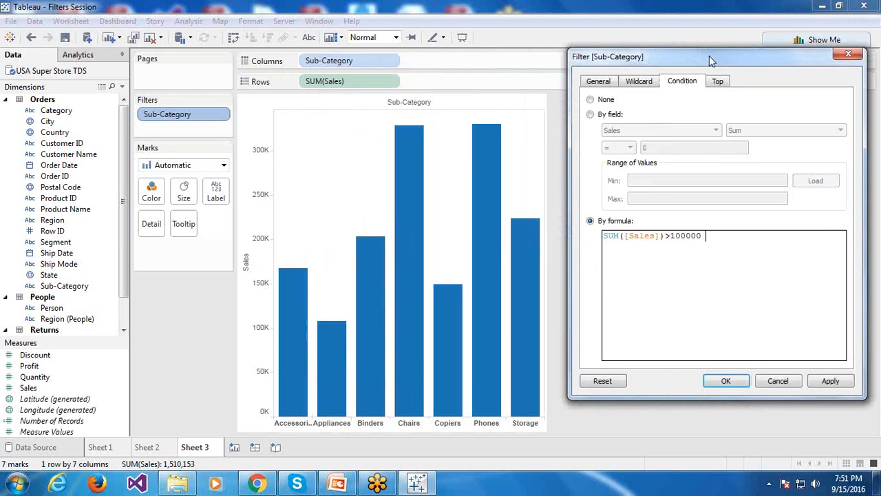
left_click(727, 383)
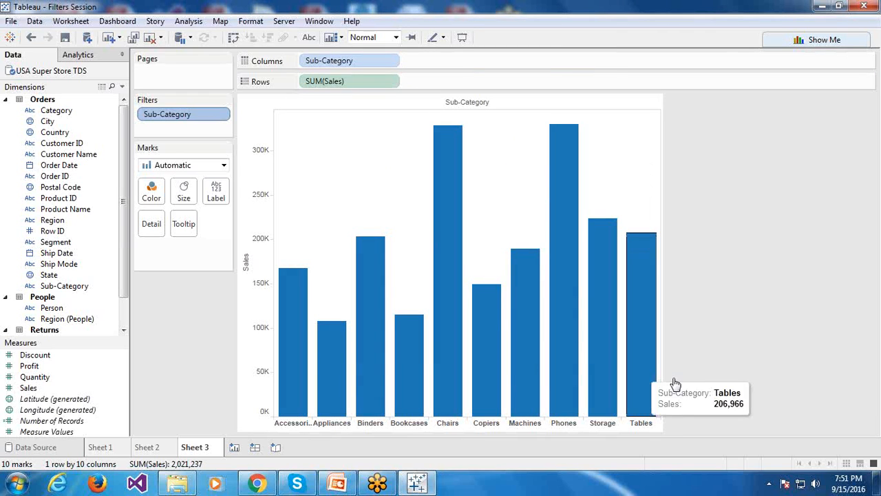
Step: Restore the criterion and SUM([Profit])>10000 in the Sub-Category filter's condition formula and accept the filter
left_click(222, 116)
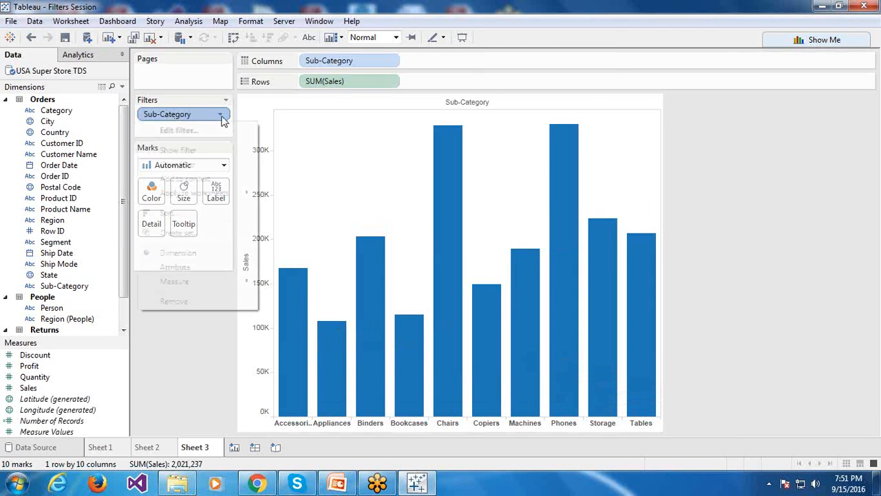
left_click(185, 132)
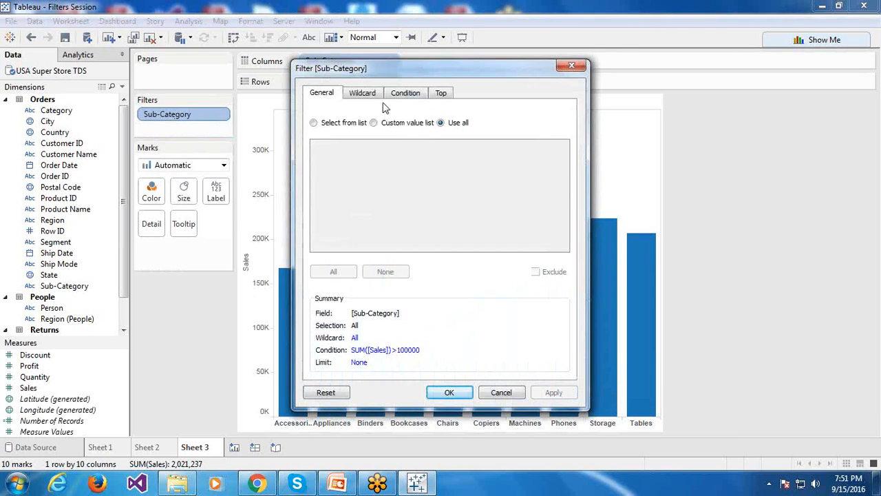
left_click(405, 96)
left_click(426, 248)
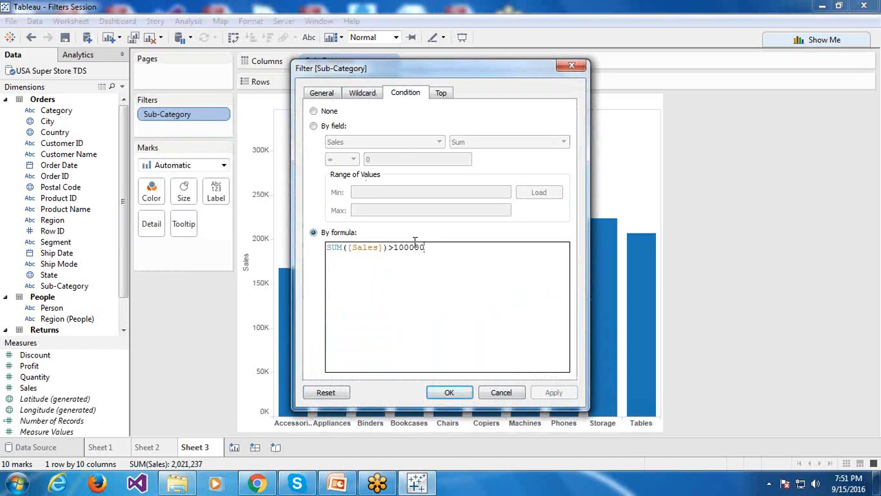
key("ctrl+v")
left_click(446, 391)
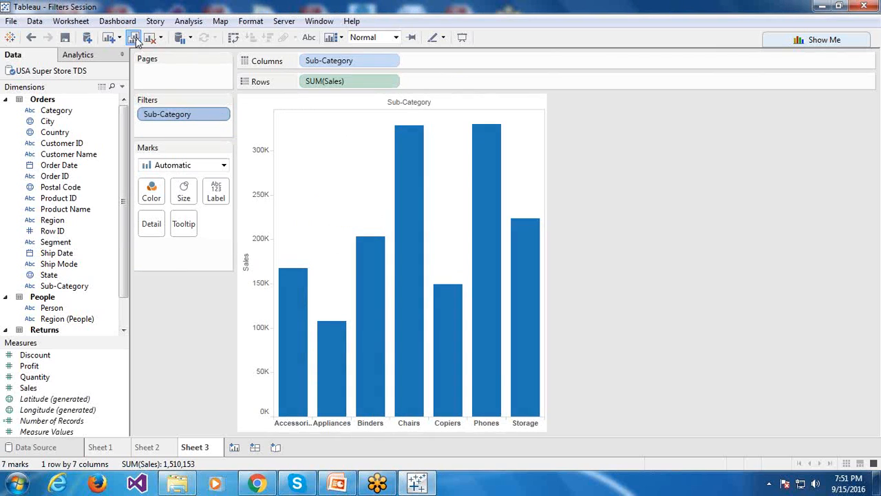
Step: Duplicate Sheet 3, return to the original sheet and switch its Sub-Category filter to a by-field condition
key("ctrl+m")
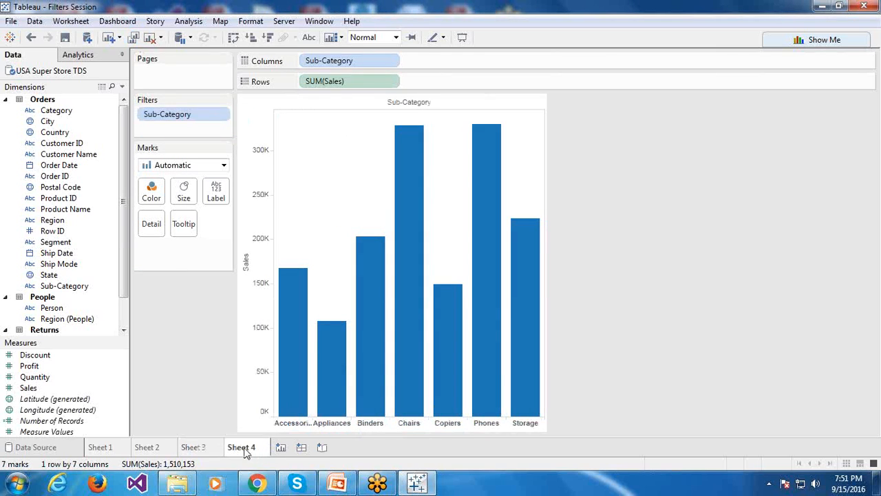
left_click(205, 448)
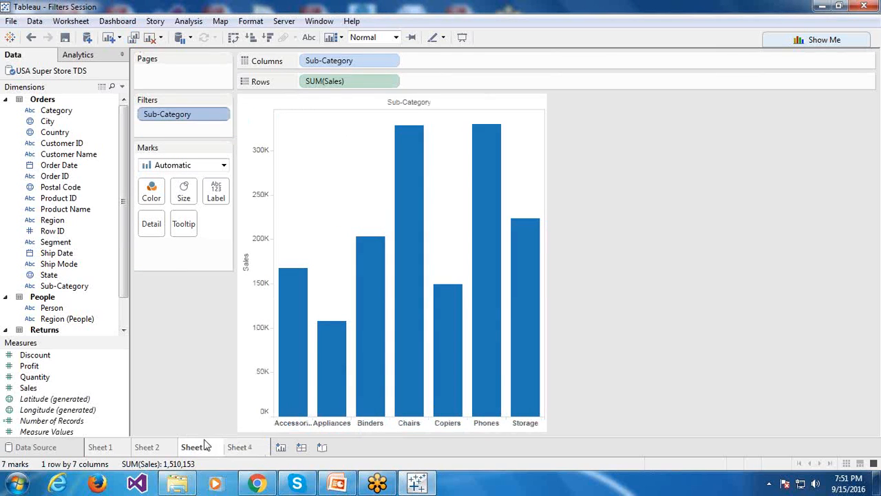
left_click(223, 115)
left_click(196, 137)
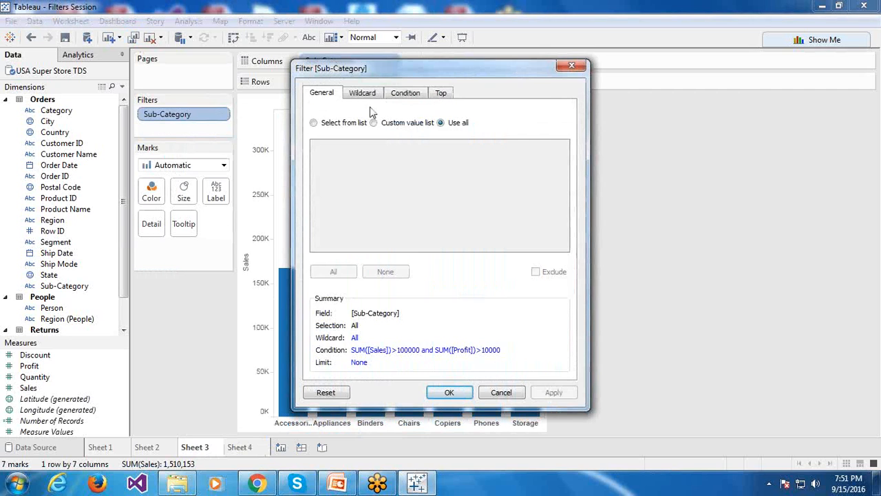
left_click(403, 94)
left_click(314, 126)
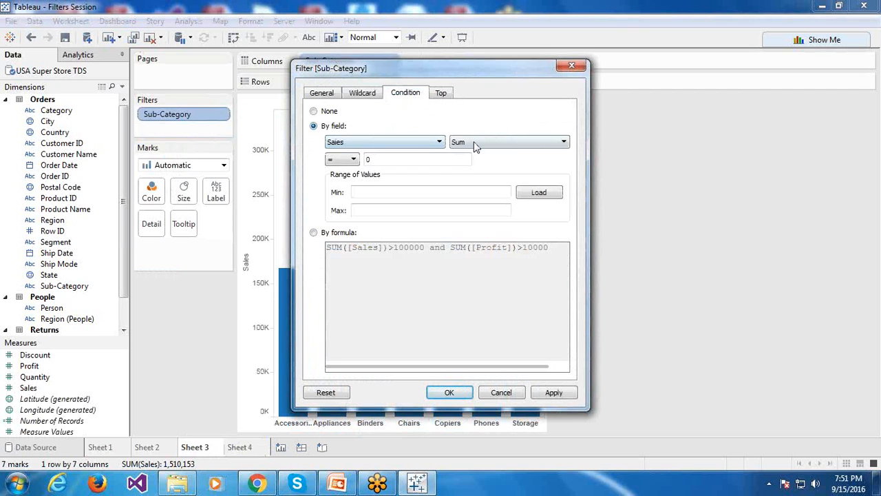
Step: Set Sheet 3's by-field condition to Sum of Sales > 100000 and accept the Sub-Category filter
left_click(354, 159)
left_click(337, 203)
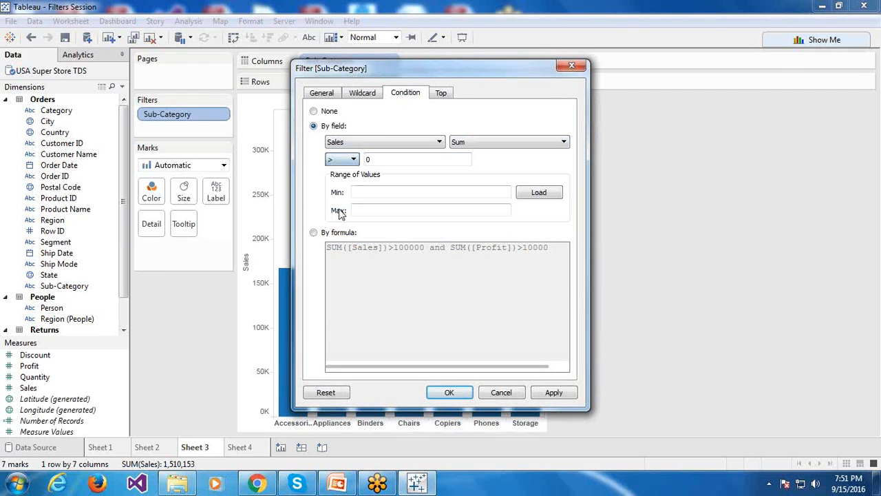
left_click(353, 159)
left_click(334, 213)
left_click(381, 159)
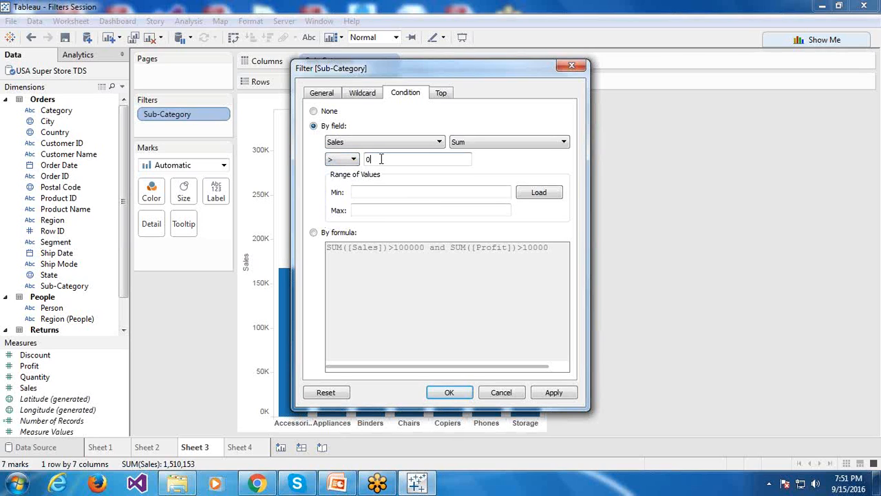
key("BackSpace")
type("100000")
left_click(439, 392)
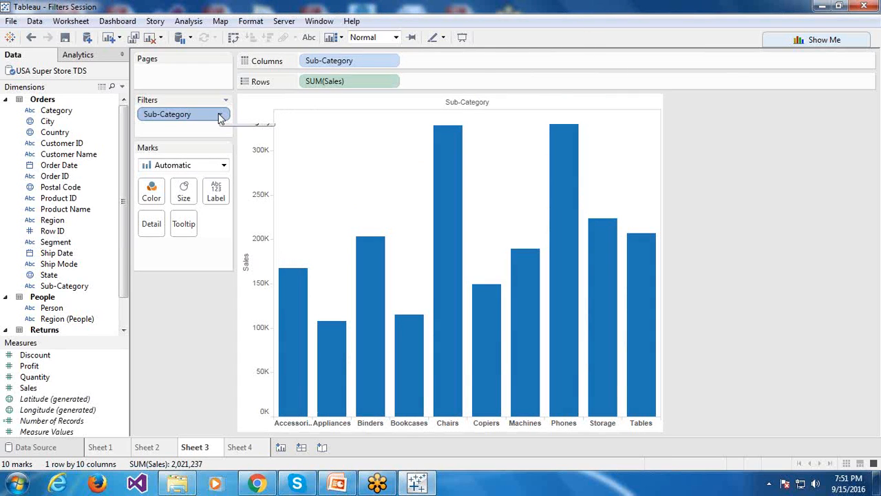
Step: Compare Sheet 4's bars with Sheet 3's and review the condition formula of Sheet 4's Sub-Category filter
left_click(241, 447)
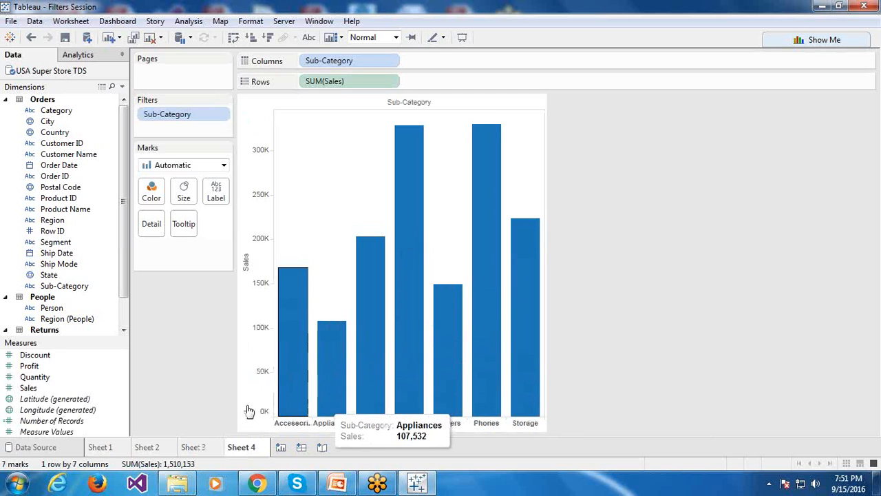
mouse_move(537, 400)
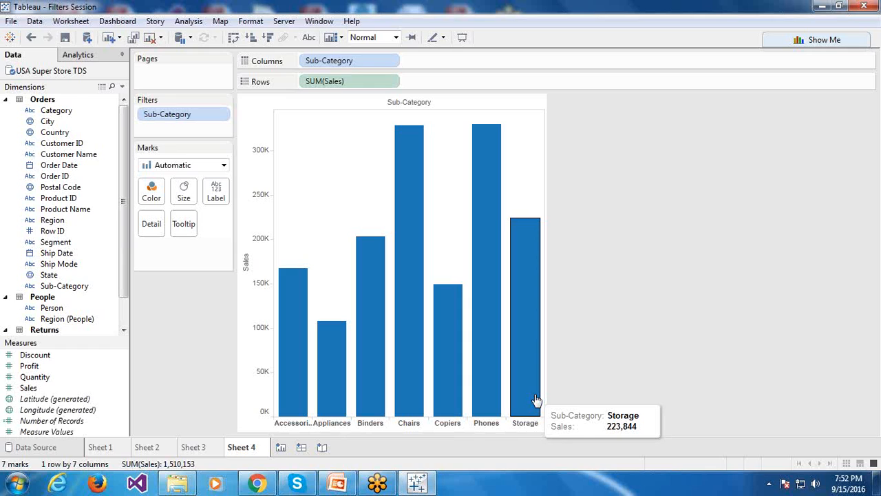
mouse_move(215, 449)
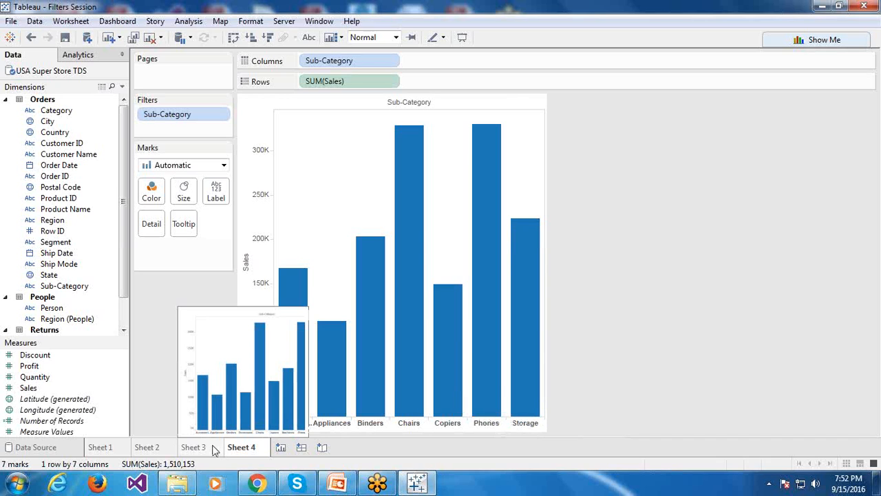
left_click(220, 115)
left_click(206, 135)
left_click(405, 95)
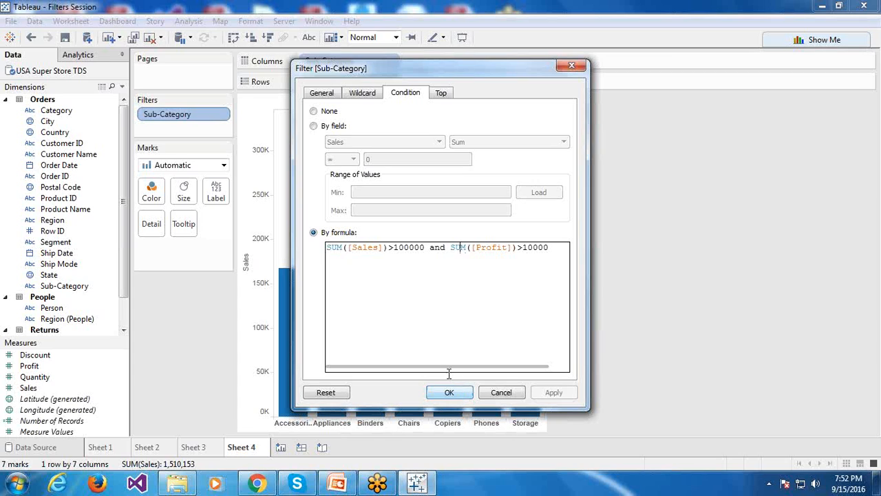
left_click(444, 249)
left_click(451, 393)
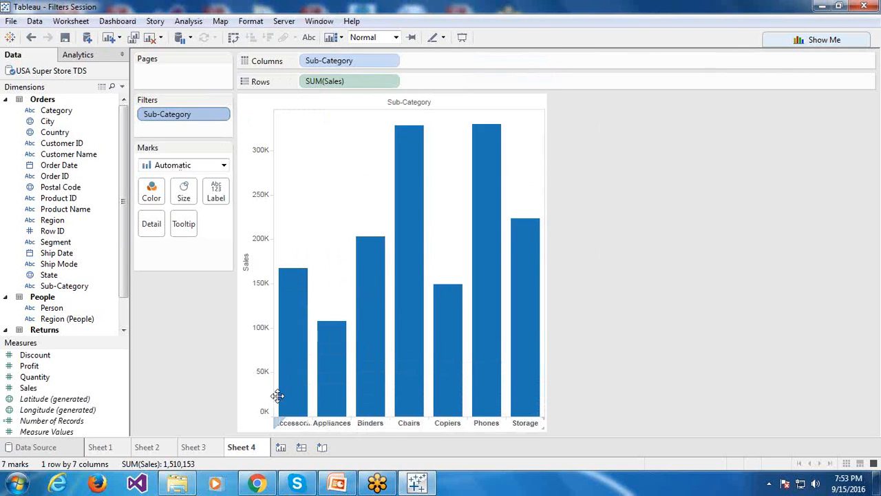
Step: Duplicate Sheet 4 and enable the by-field Top limit in the copy's Sub-Category filter
left_click(133, 37)
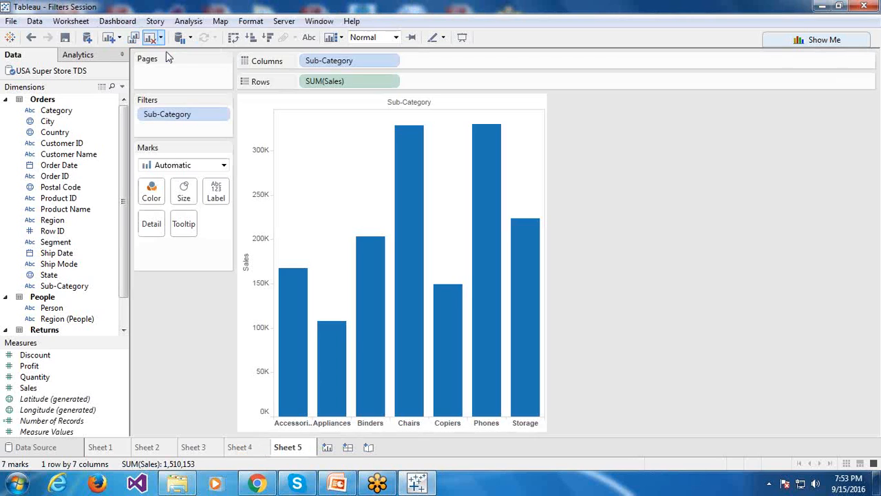
left_click(222, 117)
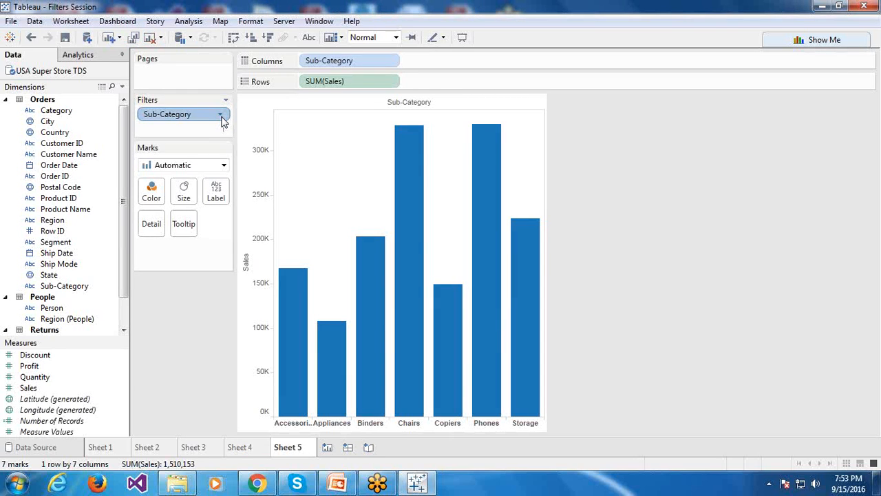
left_click(213, 132)
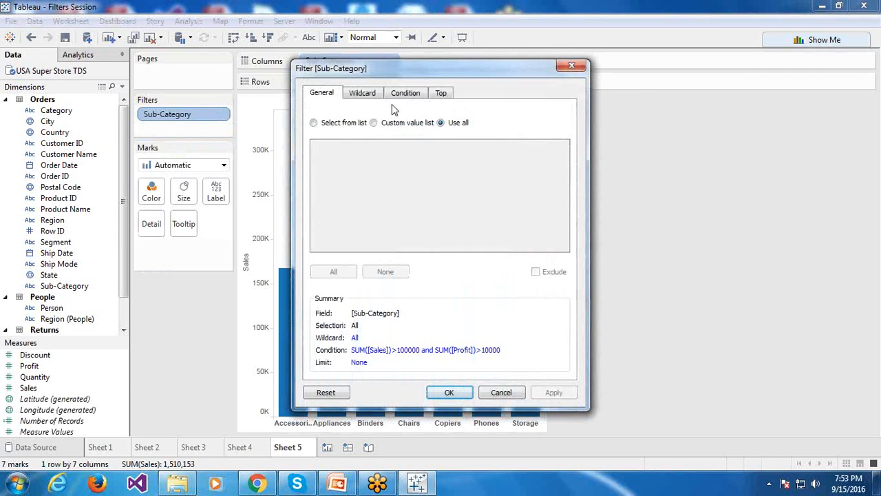
left_click(439, 95)
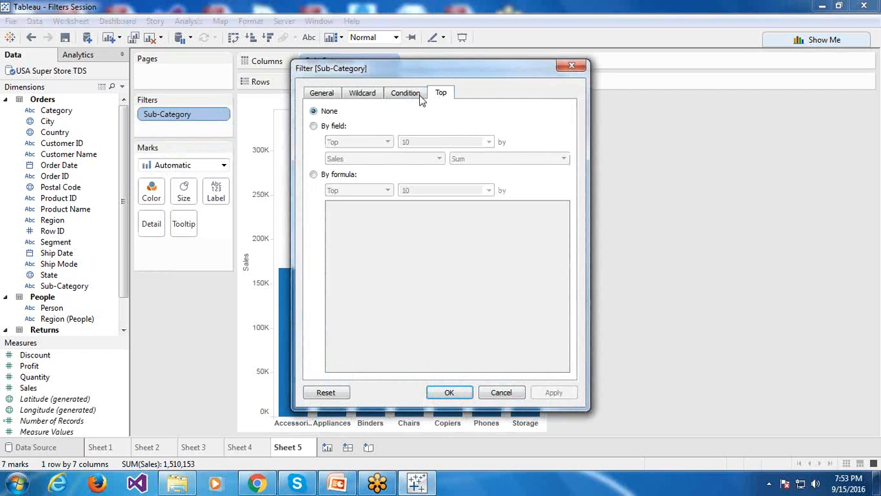
left_click(330, 129)
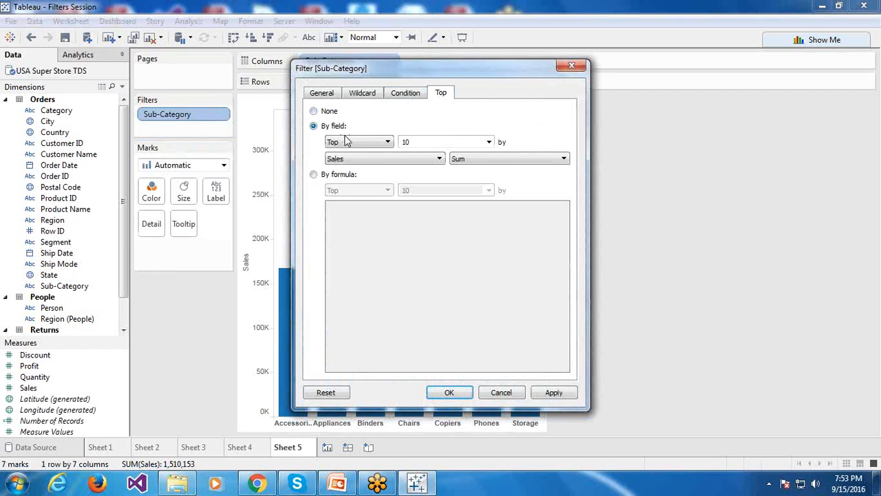
Step: Limit the Sub-Category filter to the Top 5 by Sum of Sales and accept it
double_click(413, 141)
type("5")
left_click_drag(405, 76, 704, 51)
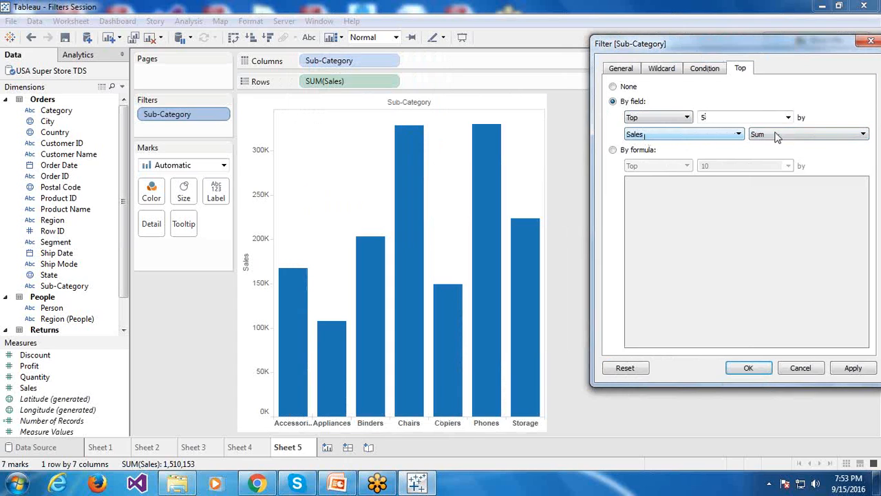
left_click(765, 136)
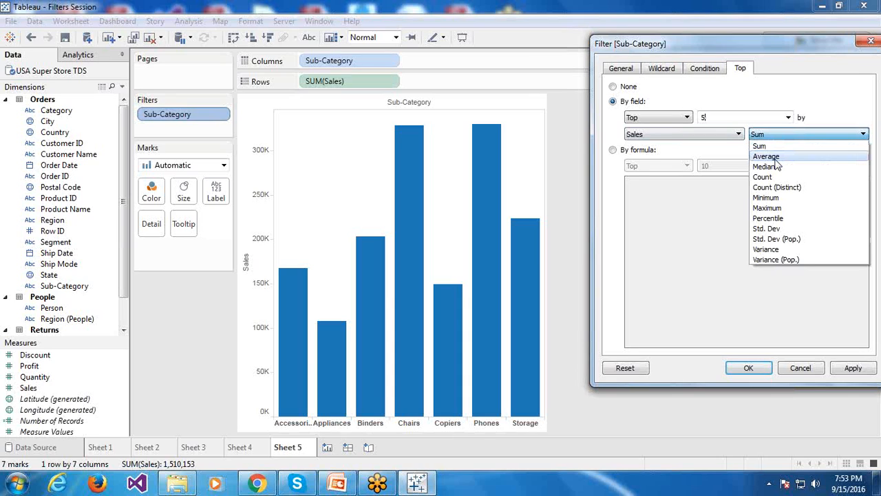
left_click(777, 144)
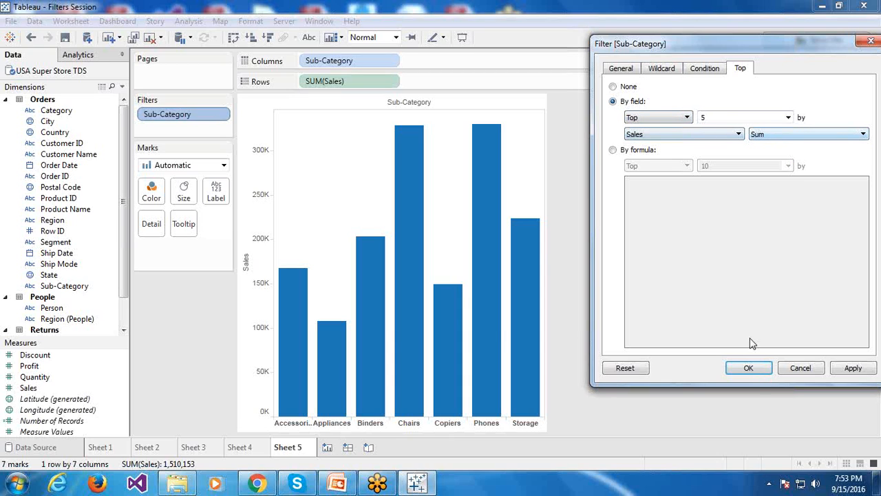
left_click(749, 369)
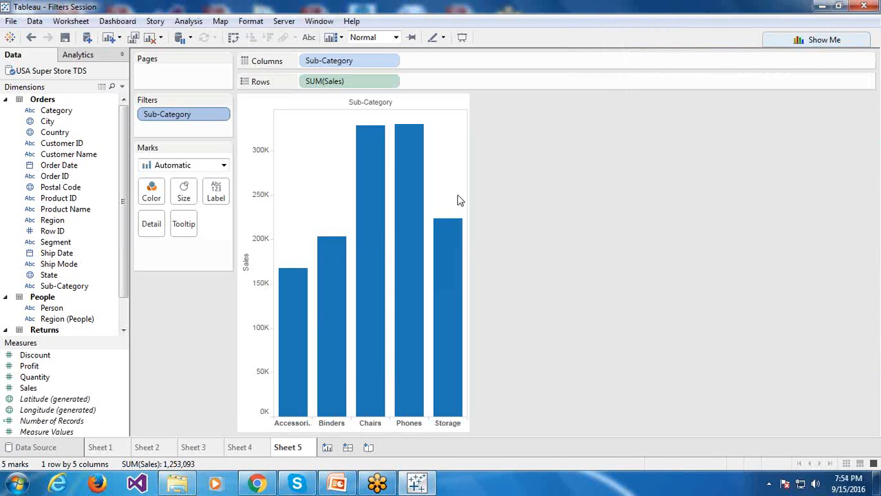
Step: Change Sheet 5's Top 5 limit on the Sub-Category filter to rank by Sum of Profit and accept it
left_click(222, 115)
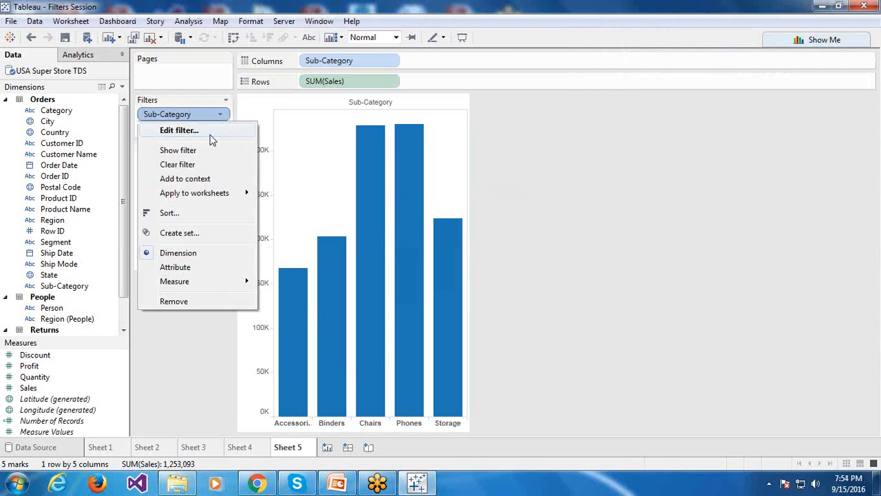
left_click(207, 130)
left_click(441, 93)
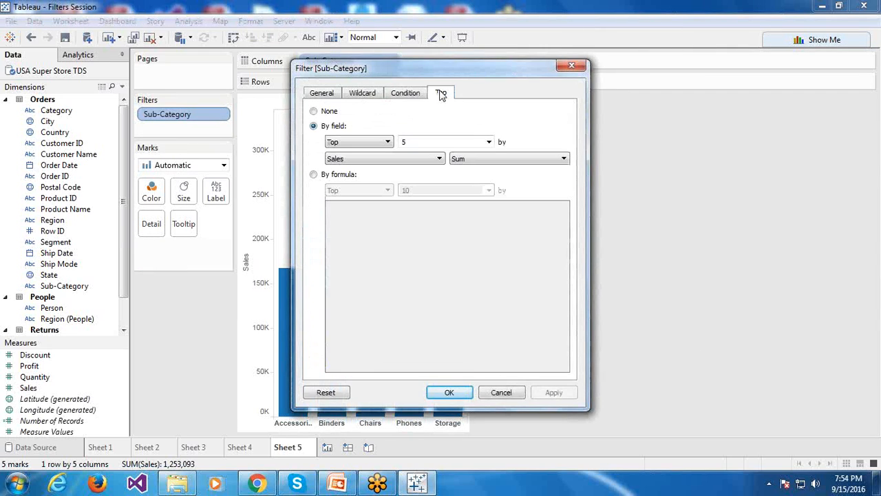
left_click(377, 160)
type("prof")
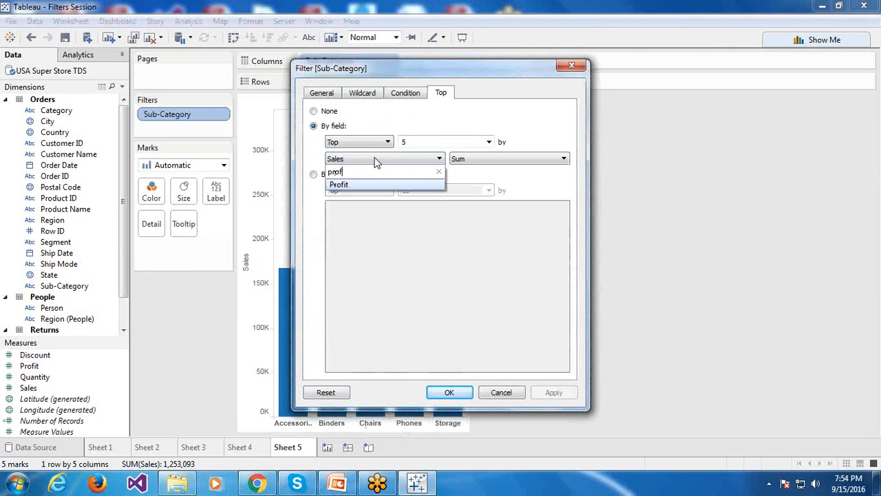
key("Return")
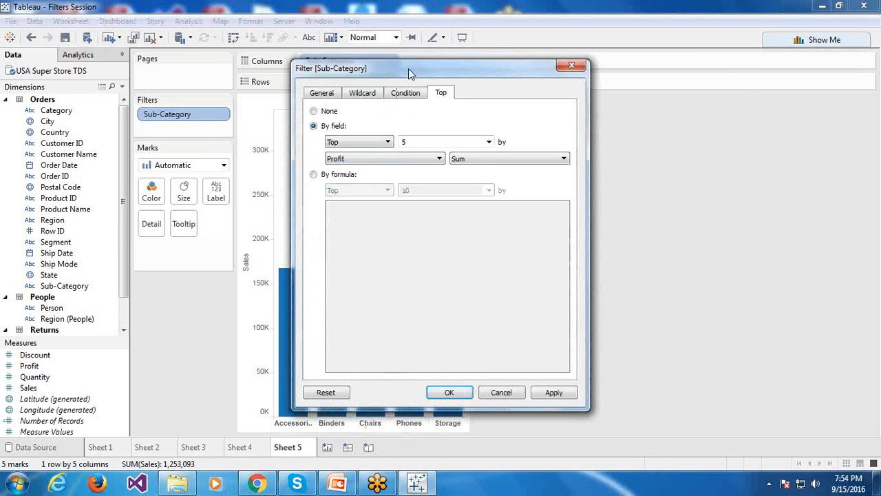
left_click_drag(409, 68, 640, 91)
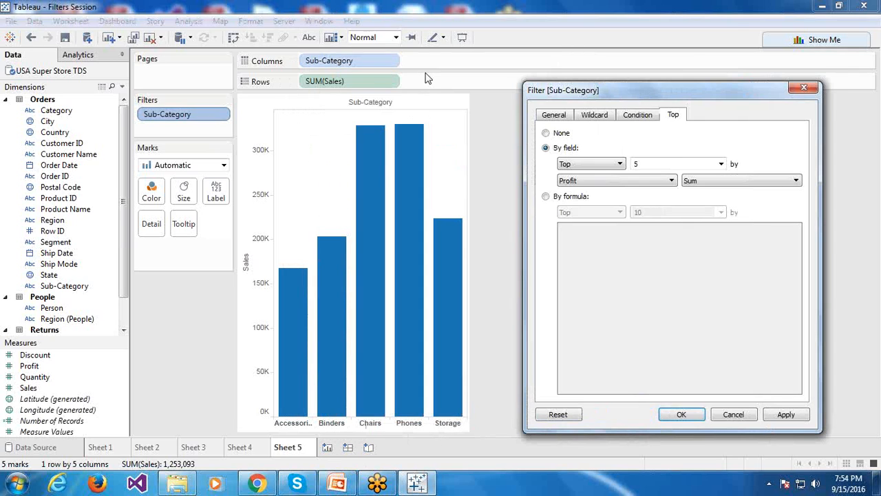
left_click(677, 415)
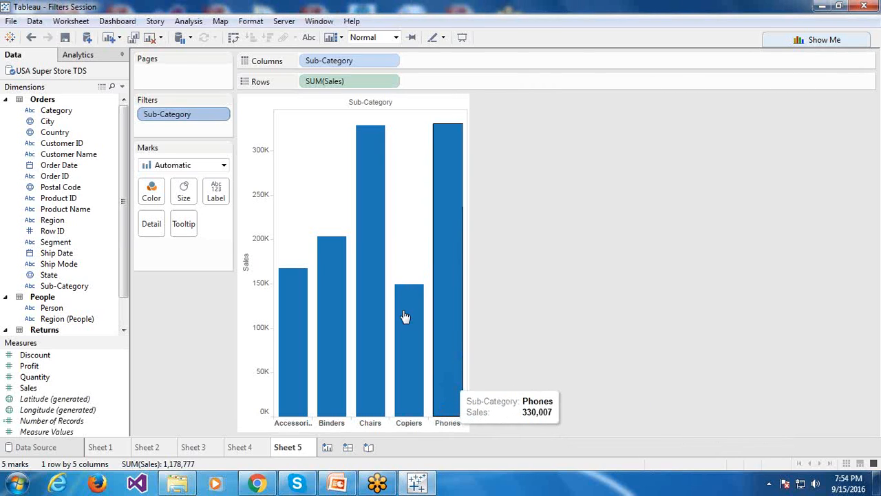
Step: Set Sheet 5's Top 5 limit on the Sub-Category filter back to Sum of Sales and accept it
left_click(222, 114)
left_click(181, 131)
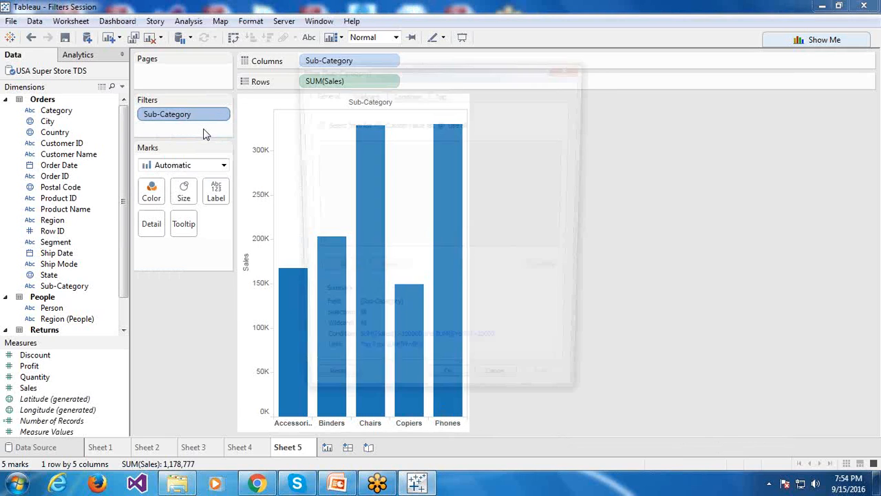
left_click_drag(431, 69, 686, 66)
left_click(693, 92)
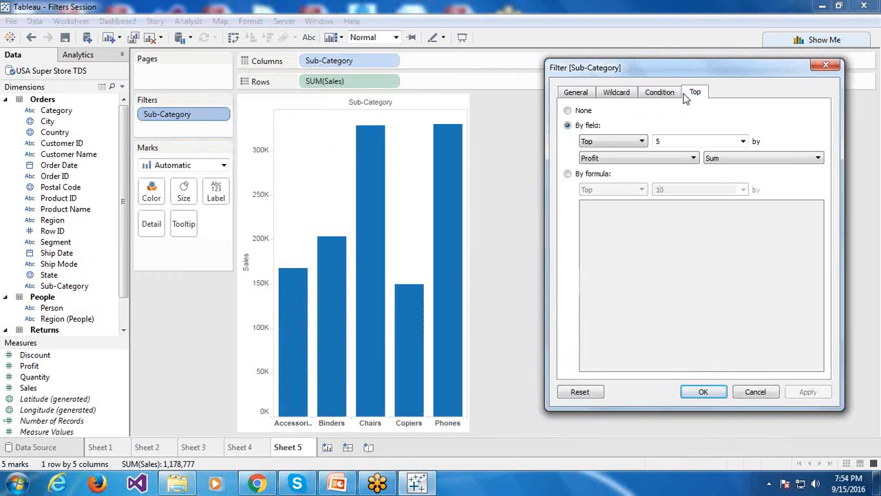
left_click(639, 157)
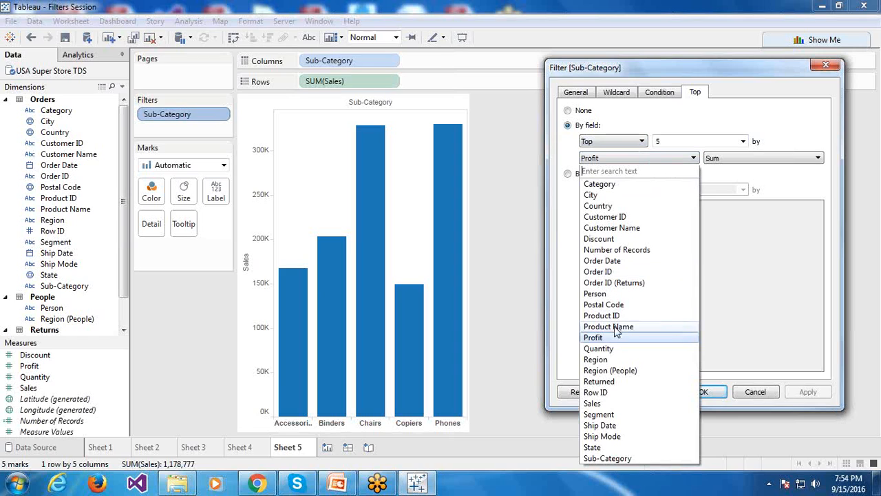
type("sale")
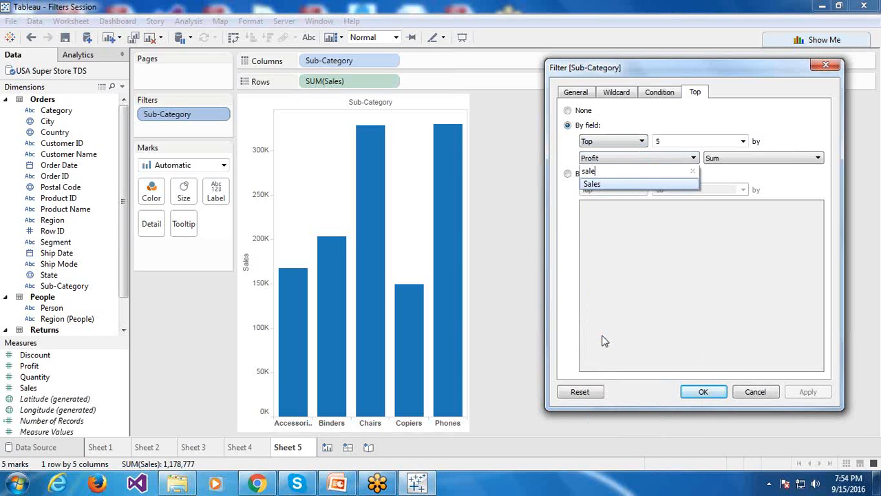
key("Return")
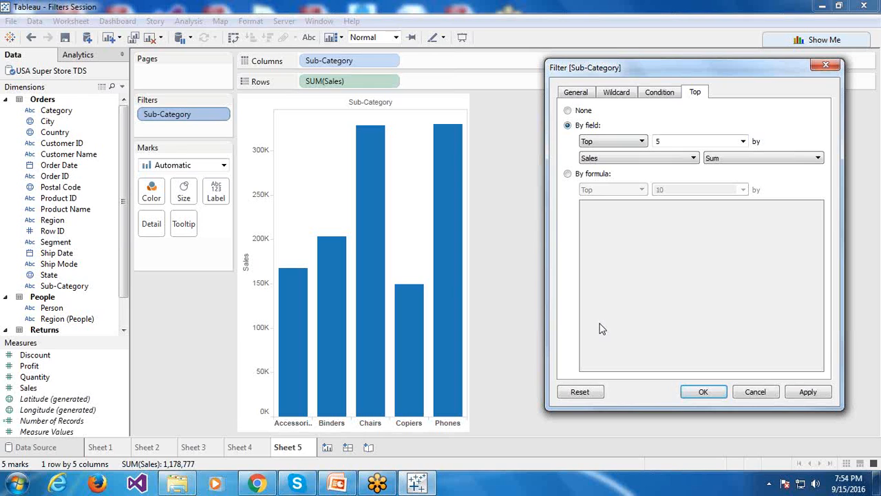
left_click(702, 391)
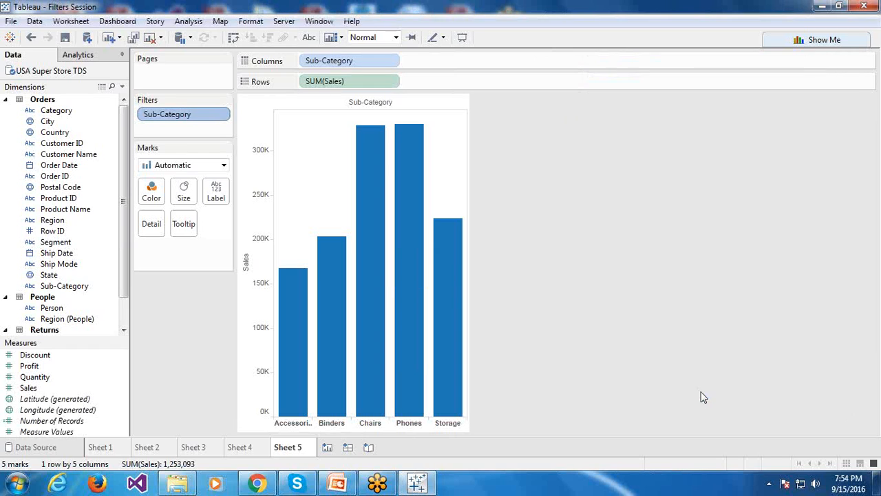
Step: Duplicate Sheet 5 and limit the copy's Sub-Category filter to the Top 5 by Sum of Profit
left_click(285, 430)
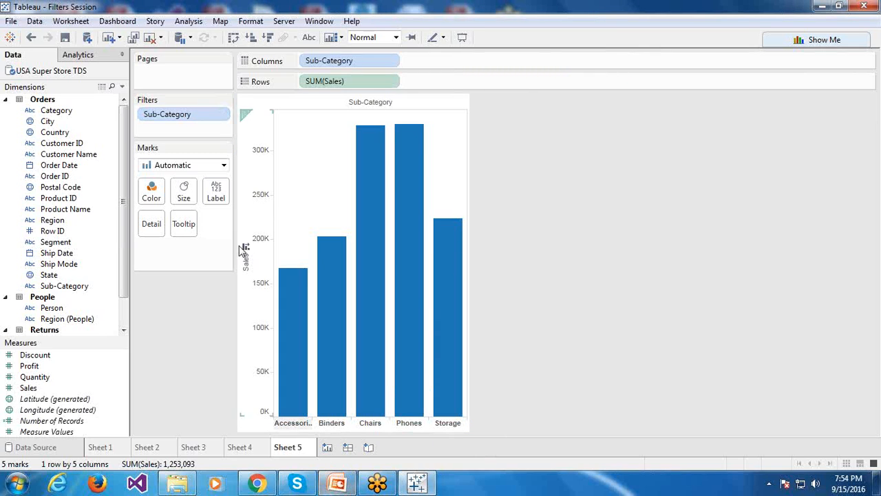
left_click(134, 37)
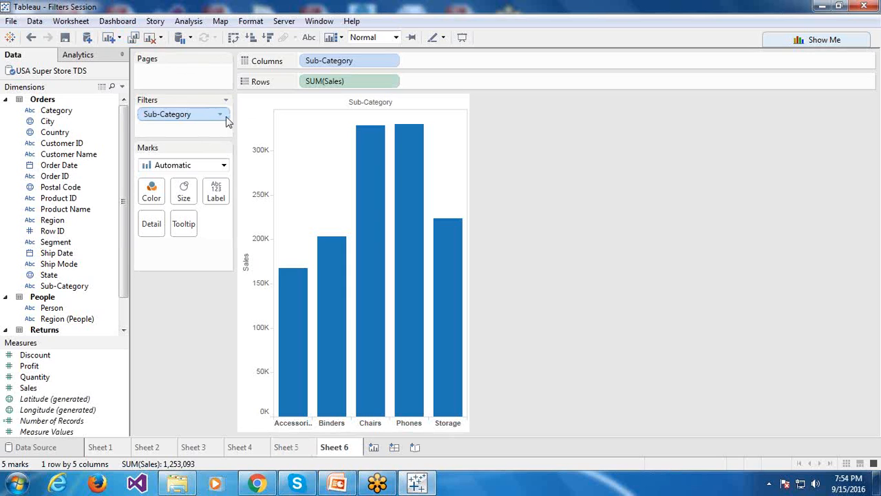
left_click(221, 115)
left_click(210, 131)
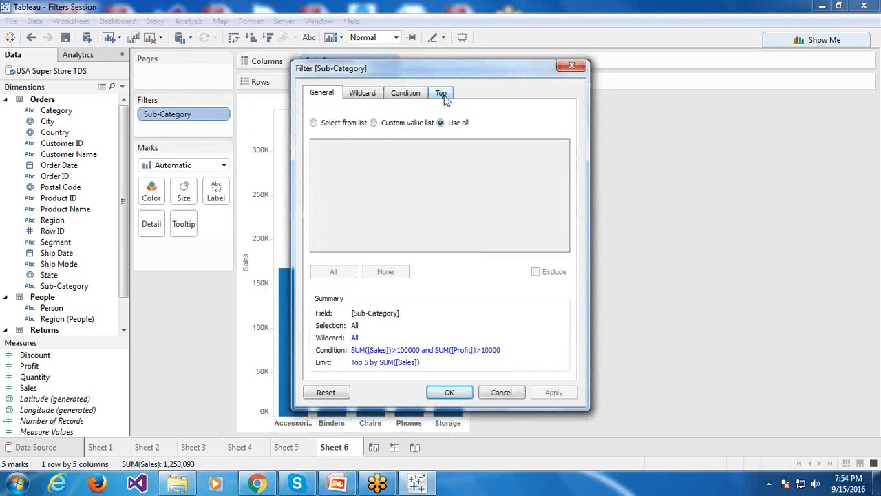
left_click(441, 93)
left_click(373, 158)
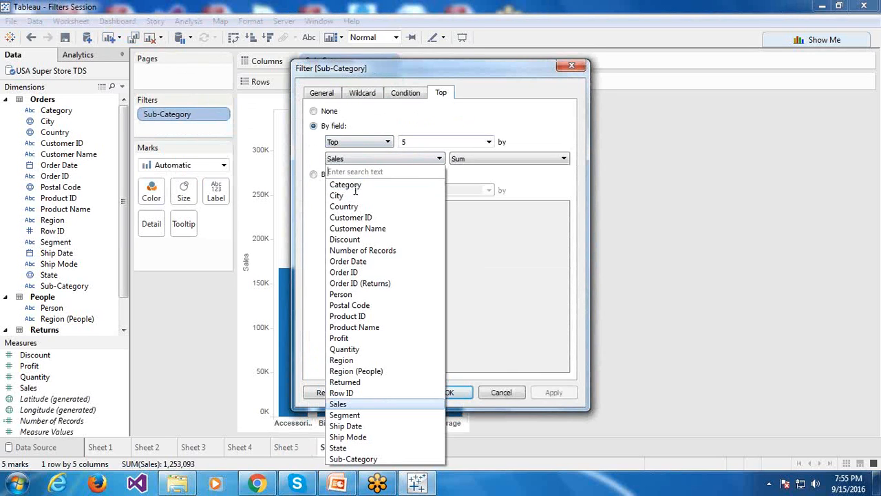
type("prof")
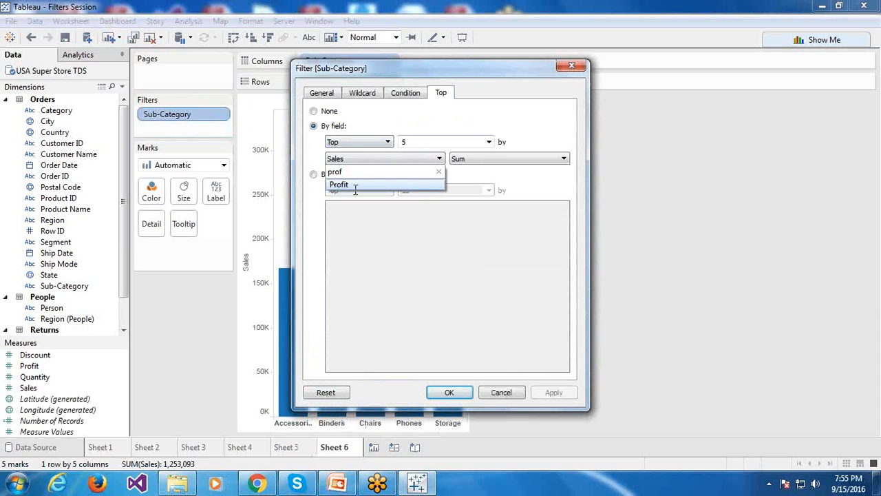
left_click(355, 185)
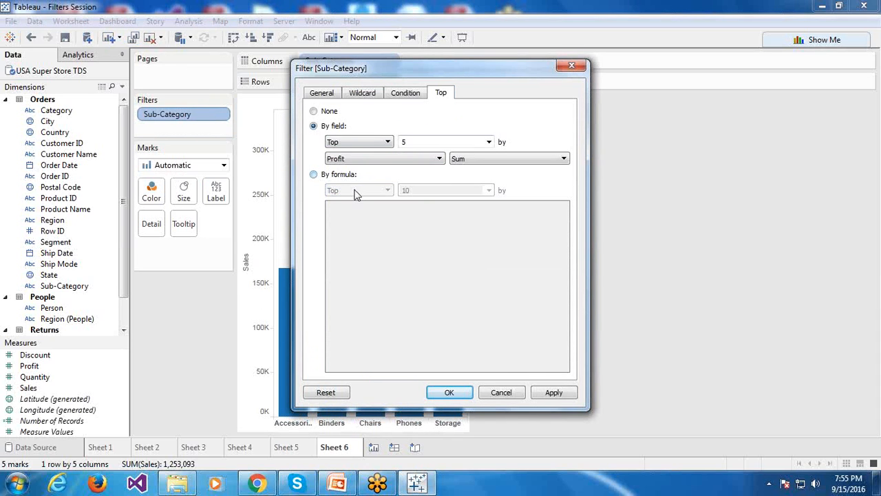
left_click(452, 397)
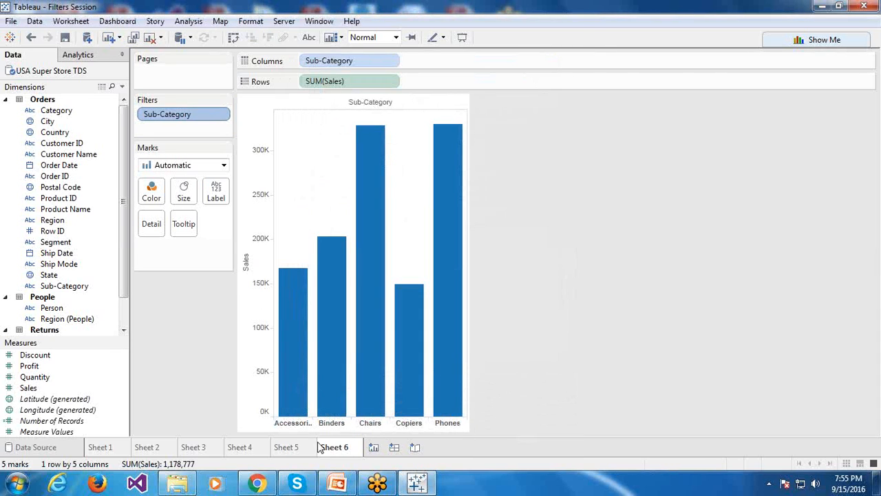
Step: Compare the sub-category bars of Sheet 5, ranked by Sales, with those of Sheet 6, ranked by Profit
left_click(292, 451)
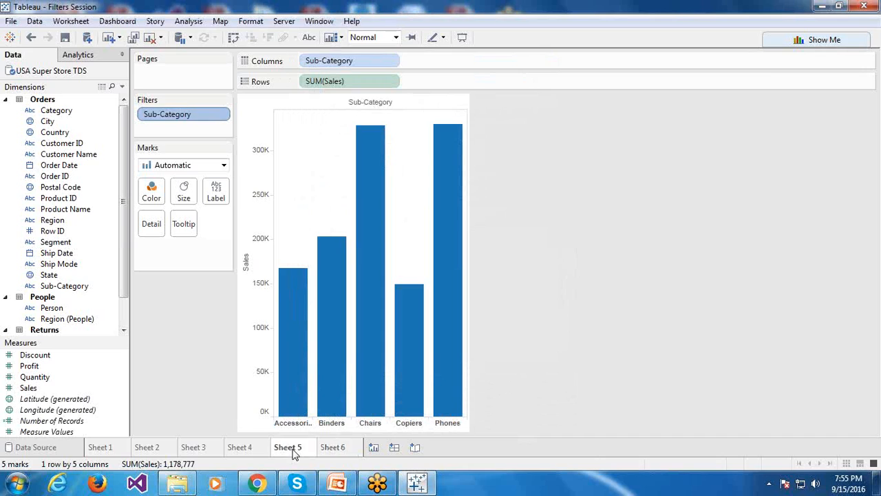
left_click(337, 448)
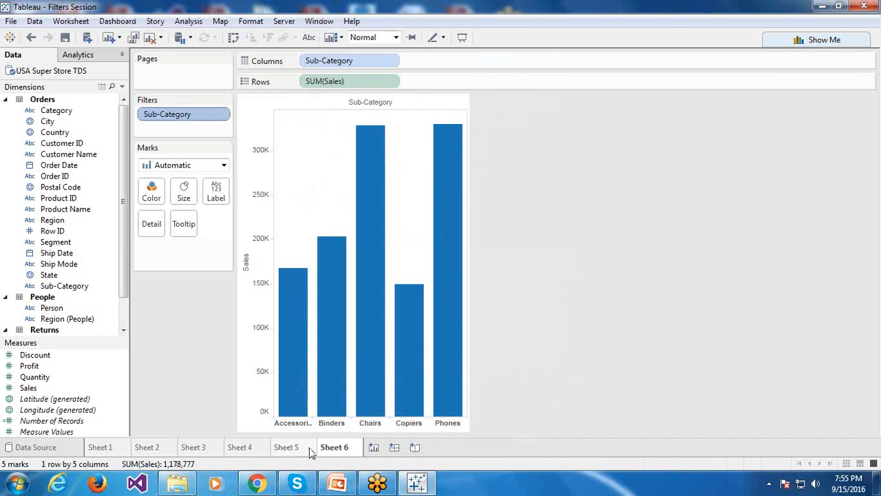
left_click(310, 449)
left_click(333, 449)
left_click(308, 451)
left_click(329, 449)
left_click(308, 452)
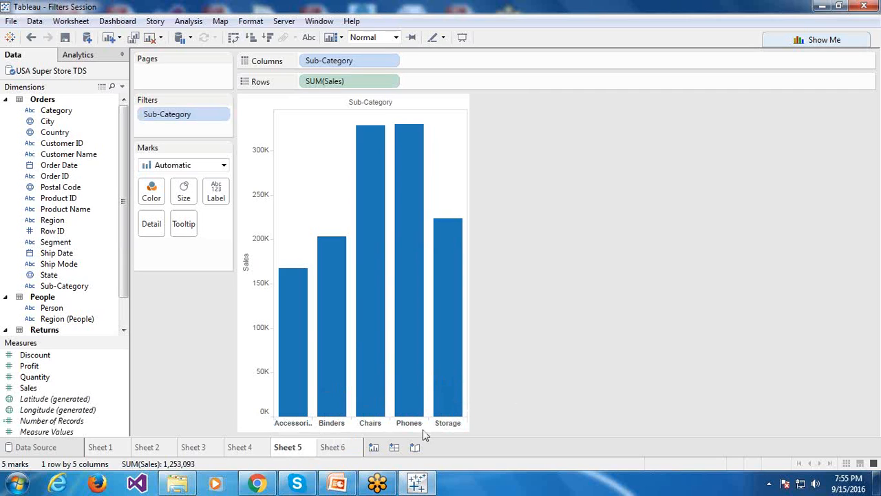
left_click(332, 449)
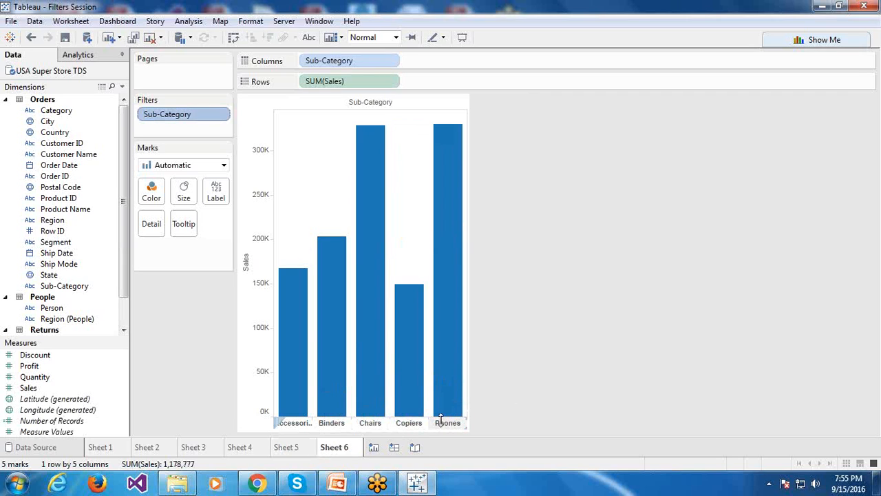
mouse_move(403, 365)
left_click(295, 448)
left_click(332, 449)
mouse_move(346, 416)
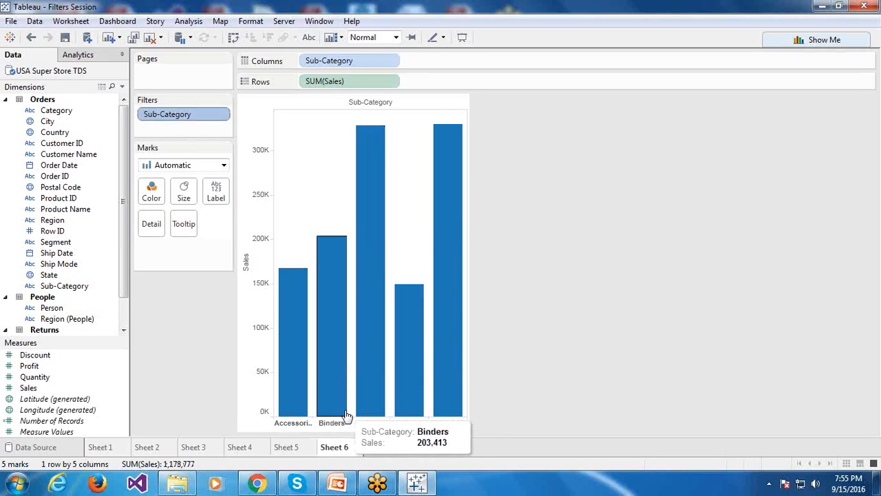
left_click(307, 449)
left_click(336, 448)
left_click(302, 449)
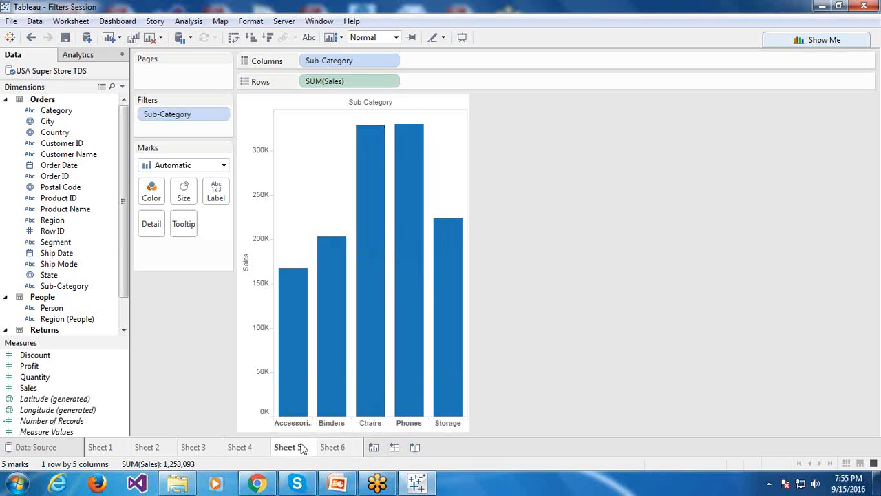
left_click(335, 449)
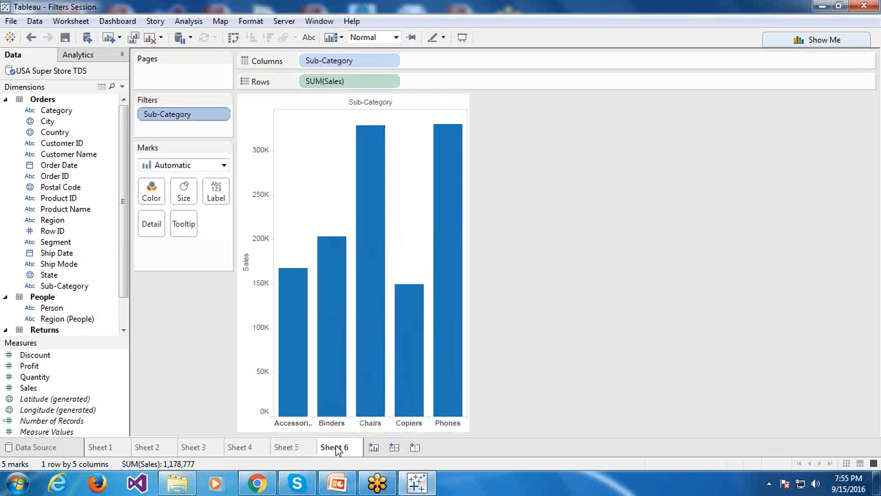
left_click(306, 448)
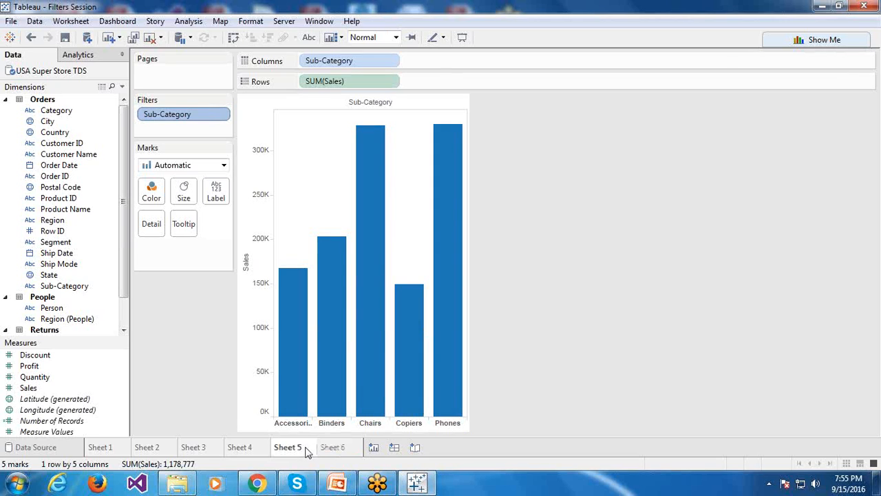
Step: Switch the Top limit of Sheet 6's Sub-Category filter to the by-formula option
left_click(323, 449)
left_click(220, 115)
left_click(206, 130)
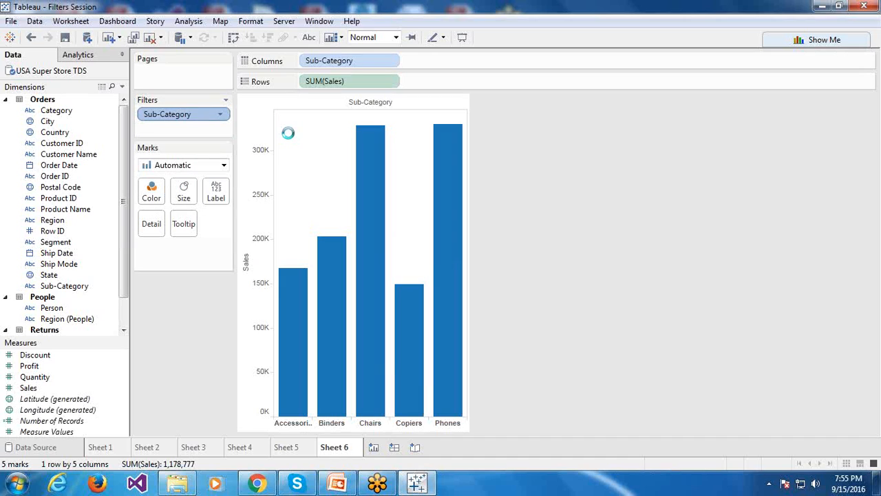
left_click(449, 95)
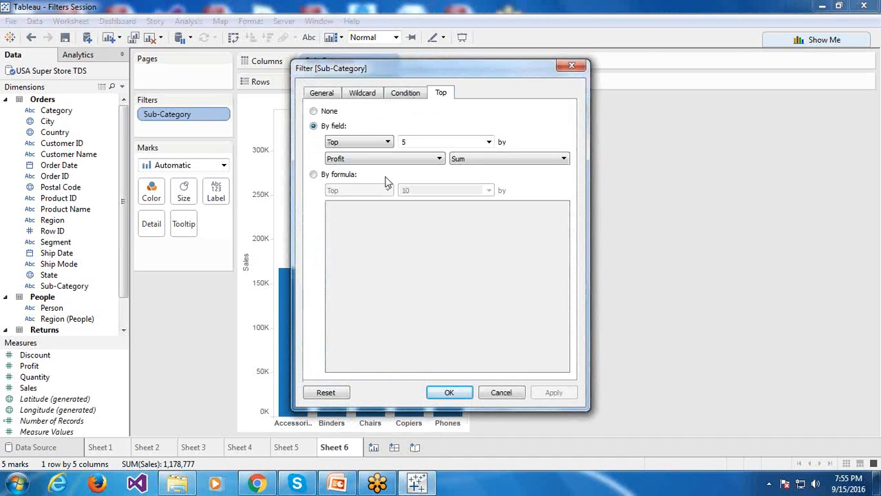
left_click(318, 176)
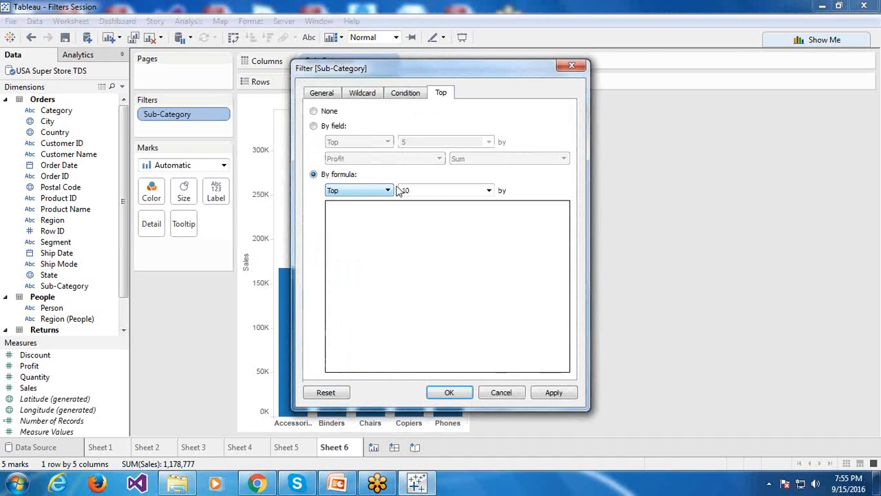
left_click(405, 92)
left_click(441, 92)
Step: Enter SUM([Profit])/SUM([Sales]) as the formula for the Top limit of Sheet 6's Sub-Category filter
left_click(405, 220)
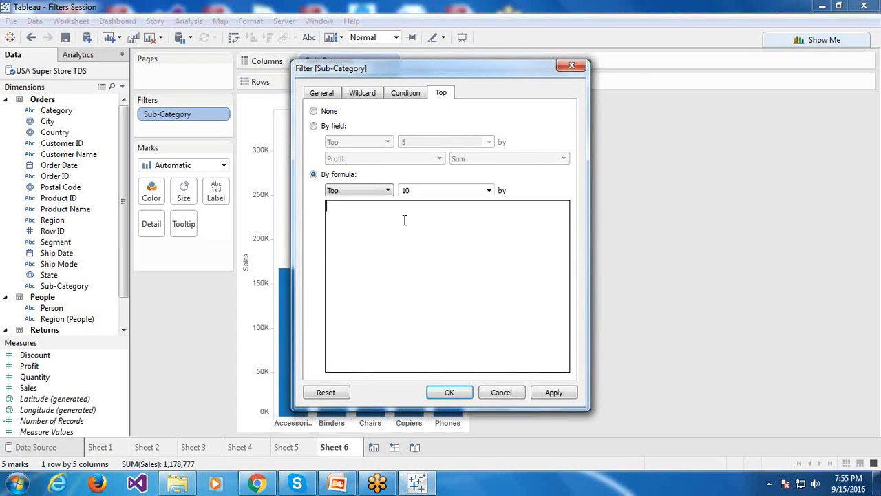
type("P")
key("BackSpace")
type("Sum")
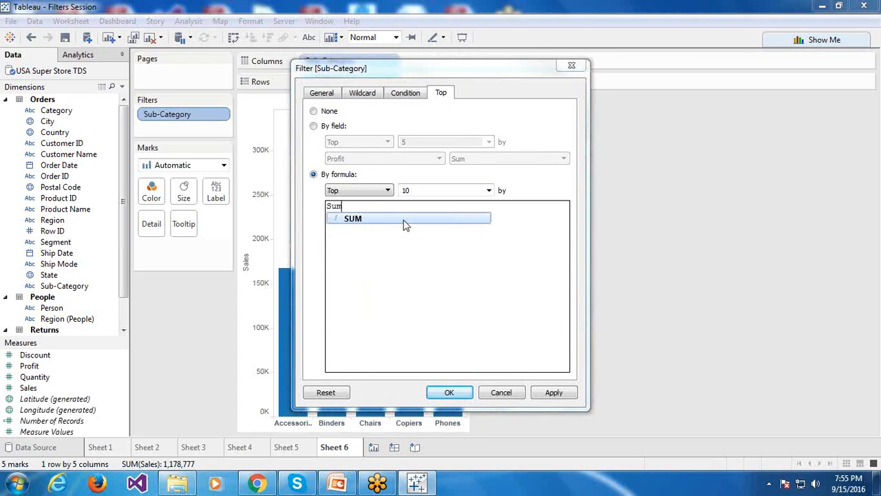
left_click(404, 220)
type("Prof")
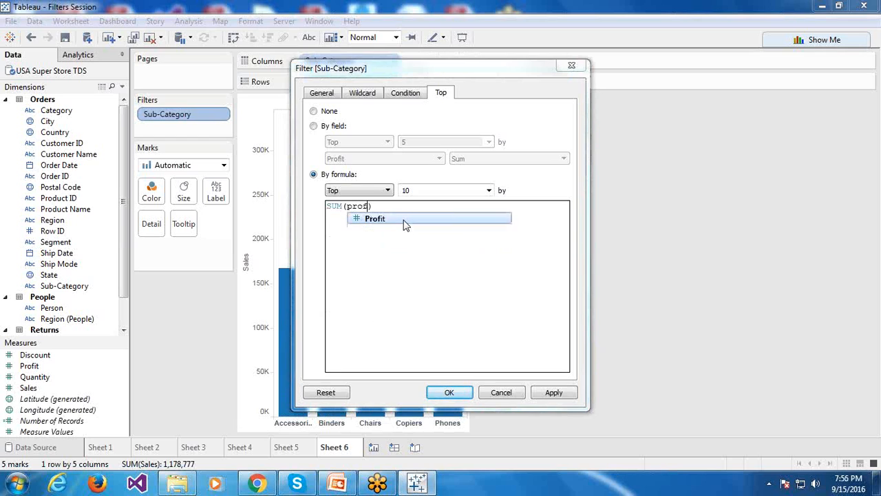
left_click(404, 220)
type("/")
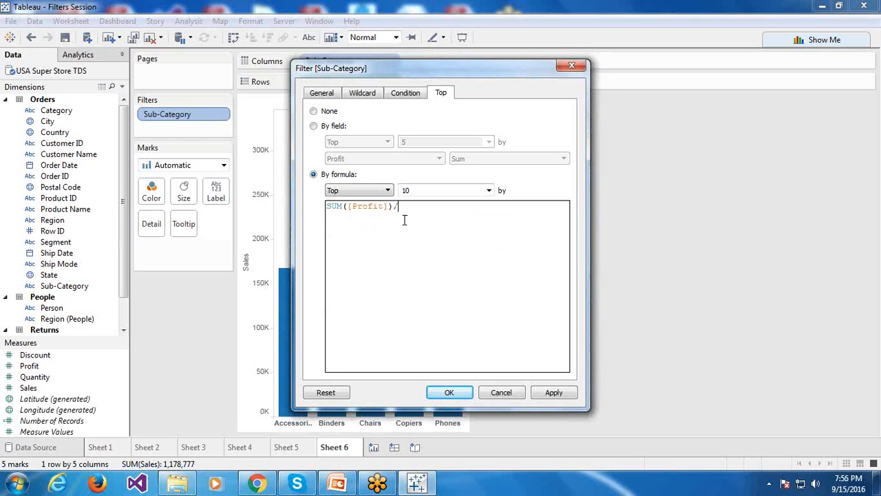
type("Sum")
left_click(404, 220)
type("sal")
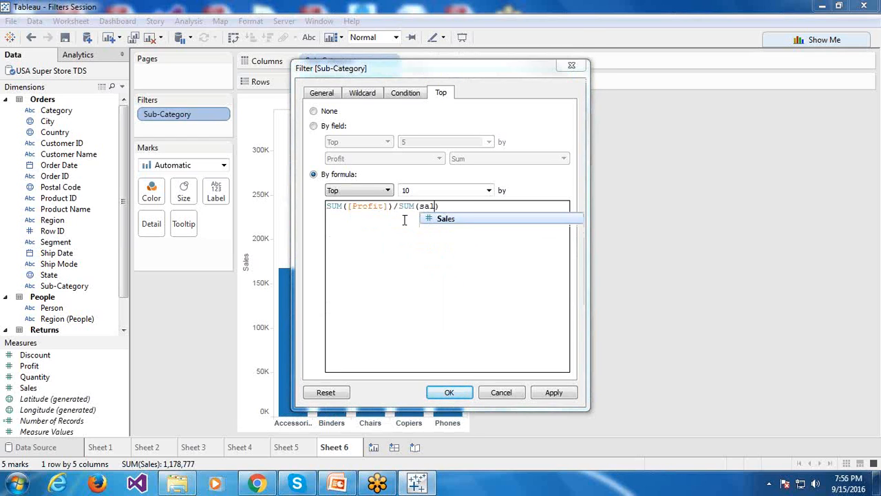
key("Return")
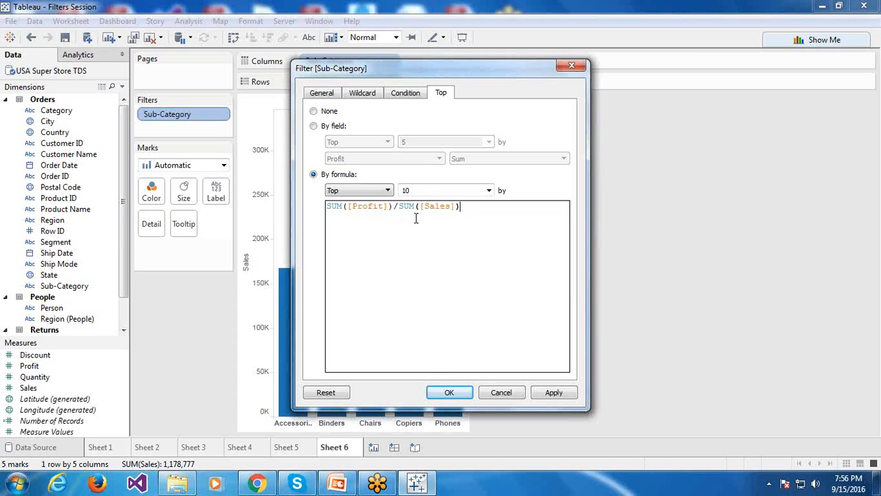
Step: Set the by-formula limit of the Sub-Category filter to Top 5 and accept the filter
left_click_drag(430, 67, 687, 49)
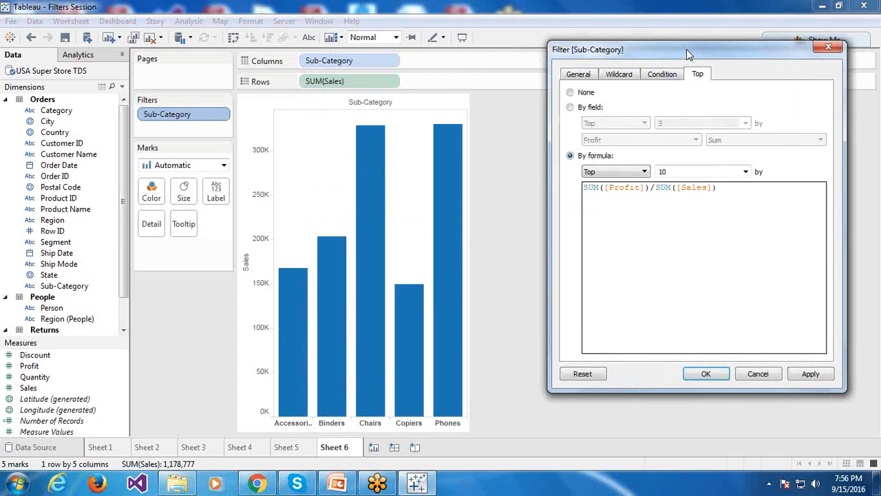
double_click(677, 172)
type("5")
left_click(706, 374)
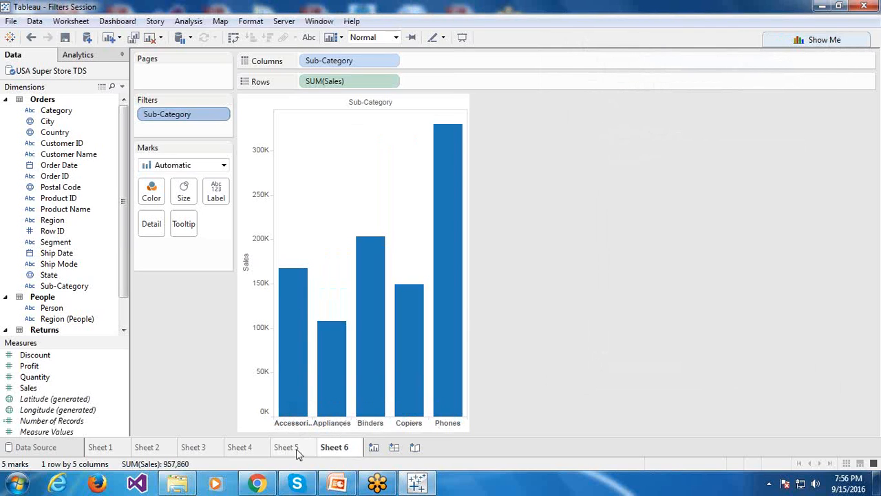
Step: Review the by-formula Top limit of Sheet 6's Sub-Category filter alongside the bar chart, and close the filter settings
left_click(220, 115)
left_click(199, 132)
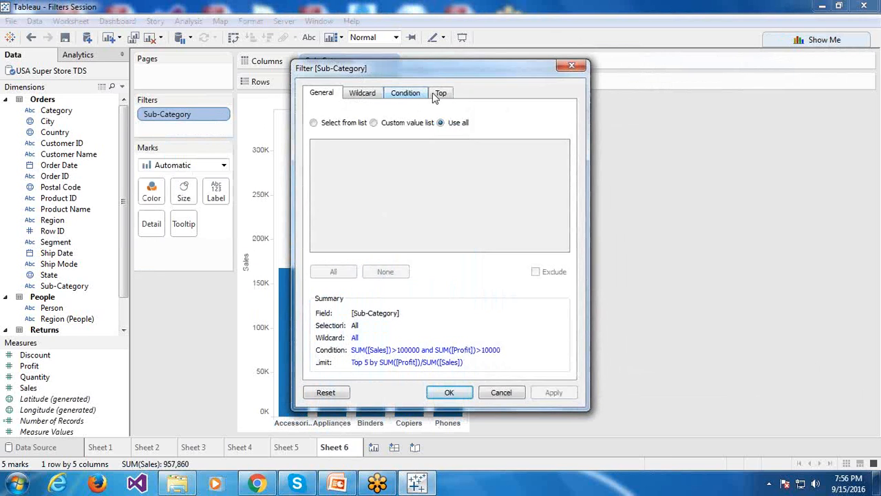
left_click(441, 94)
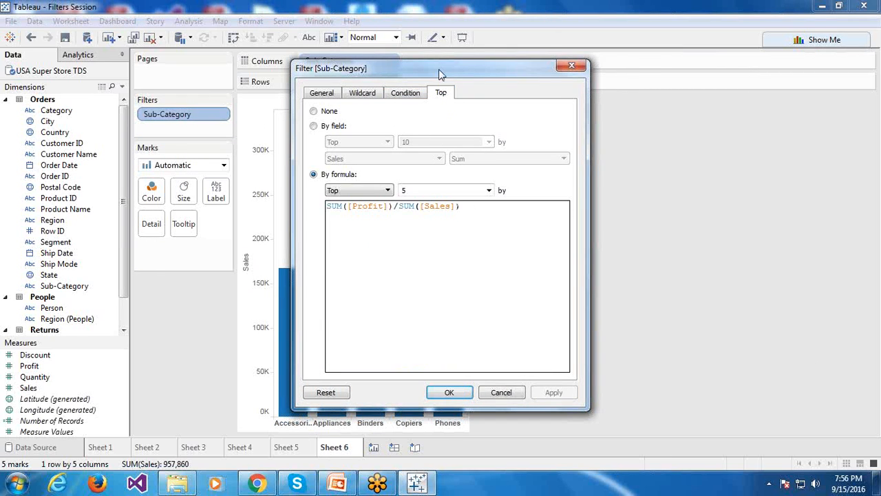
left_click_drag(441, 73, 673, 41)
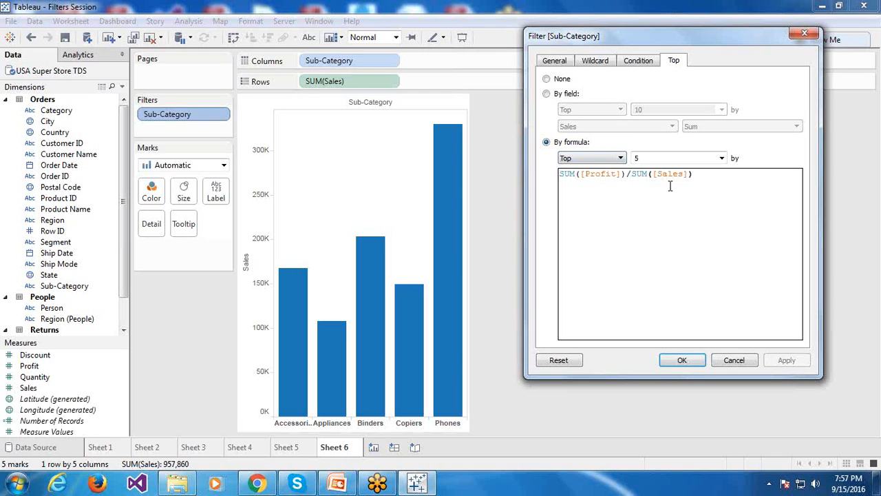
left_click(684, 360)
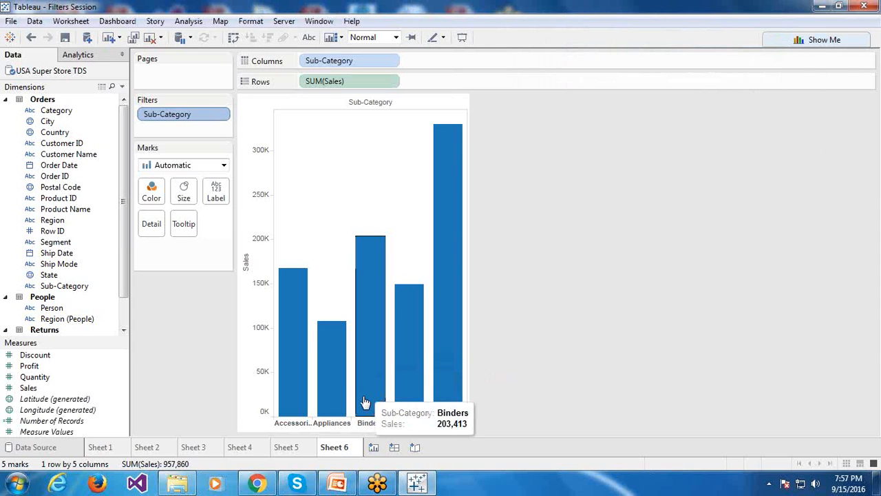
Step: Duplicate Sheet 6 and open the copy's Sub-Category filter for editing
left_click(133, 37)
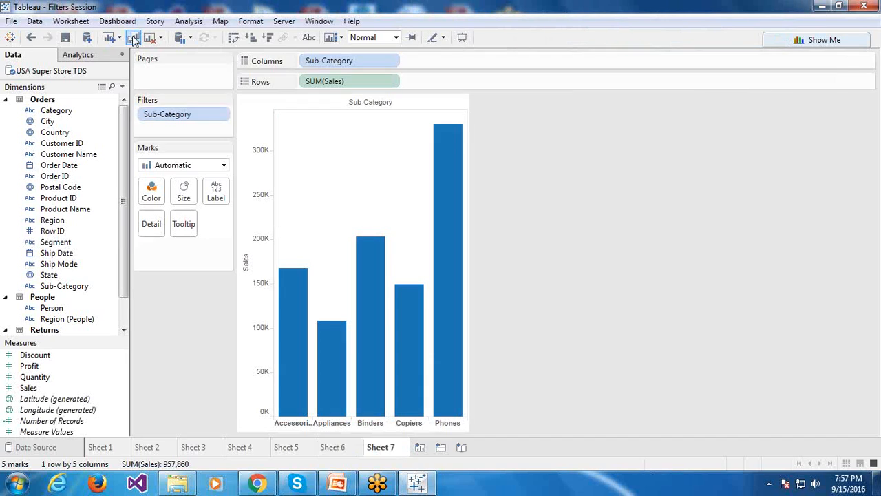
left_click(222, 118)
left_click(207, 129)
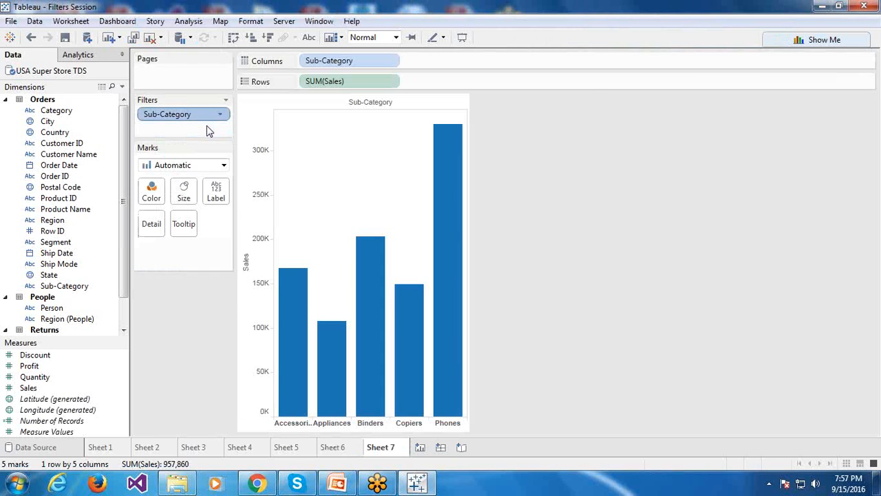
Step: Change the Sub-Category filter's formula limit to the bottom 5 by SUM([Profit])/SUM([Sales])
left_click(438, 95)
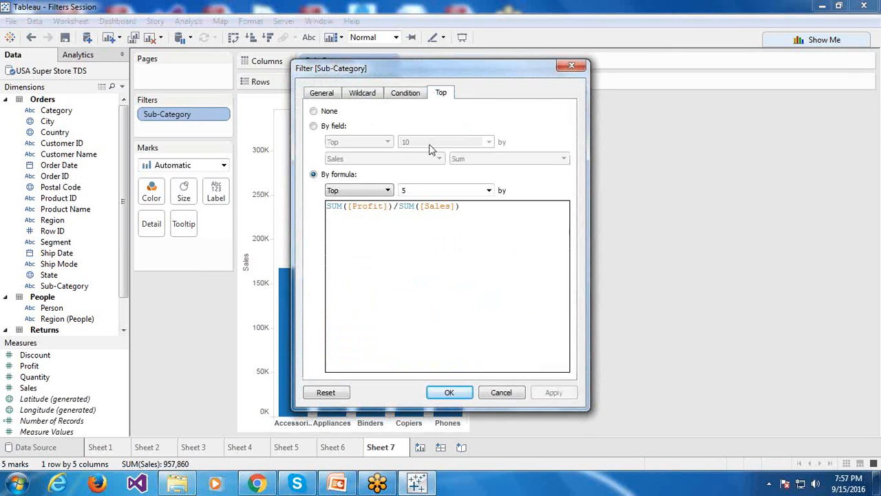
left_click(388, 190)
left_click(375, 210)
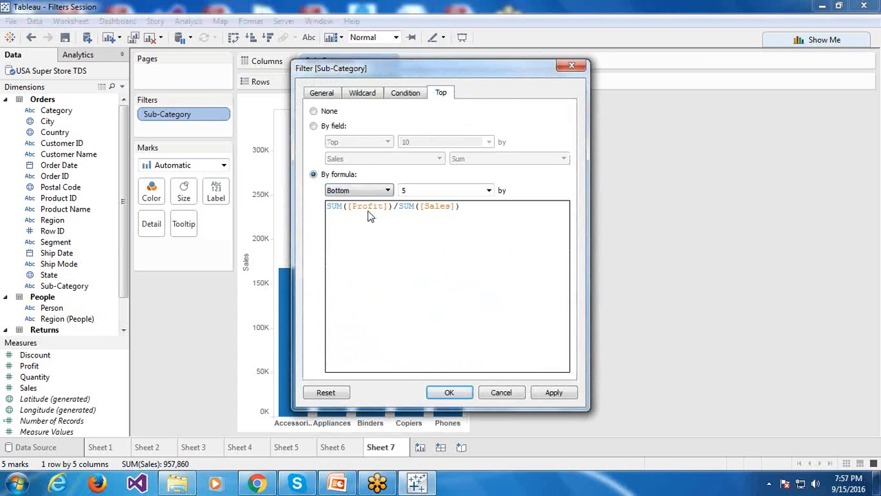
left_click(453, 393)
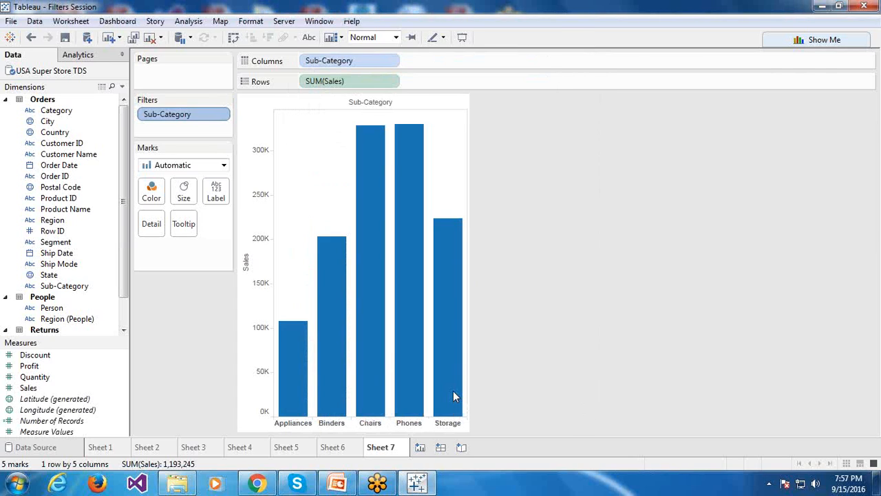
Step: Compare the sub-category bar charts on Sheet 6 and Sheet 7
left_click(352, 448)
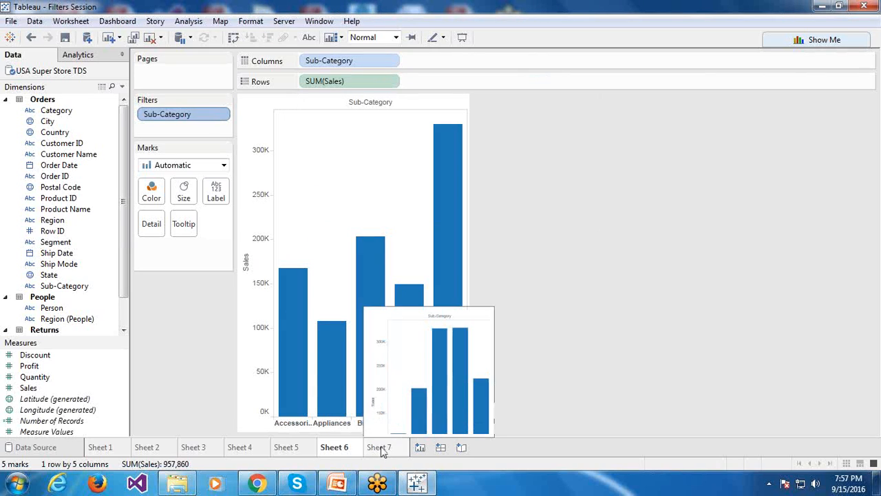
left_click(385, 449)
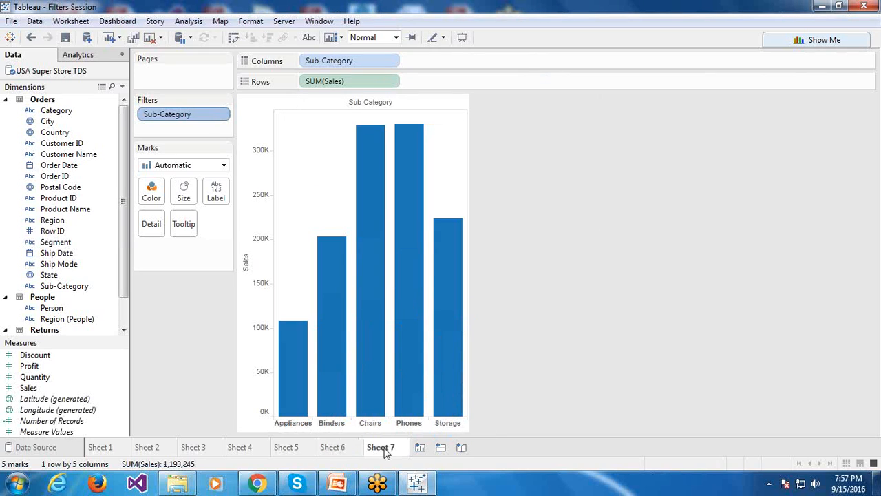
left_click(335, 448)
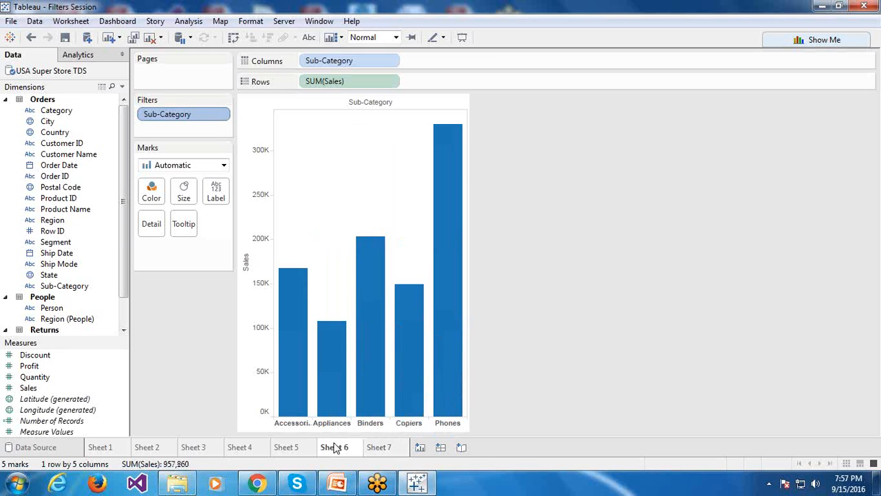
left_click(377, 448)
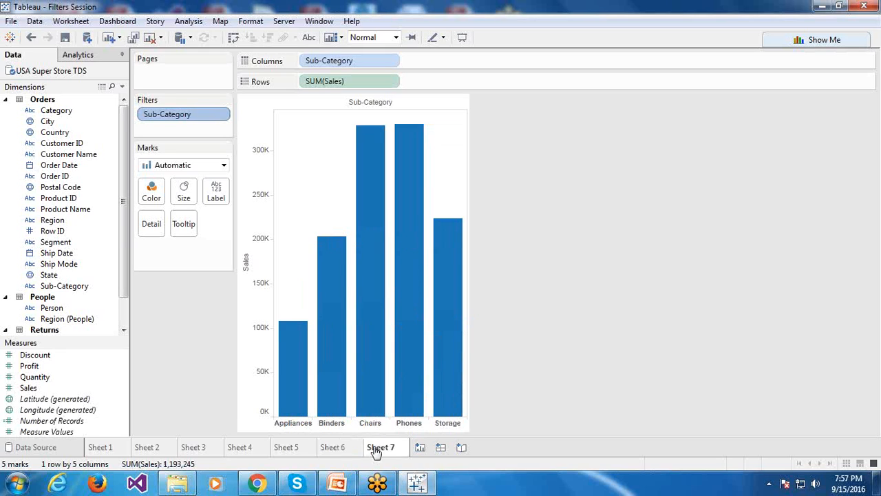
Step: Review the by-field and by-formula limit options of the Sub-Category filter, keeping the bottom 5 formula limit
left_click(222, 114)
left_click(191, 130)
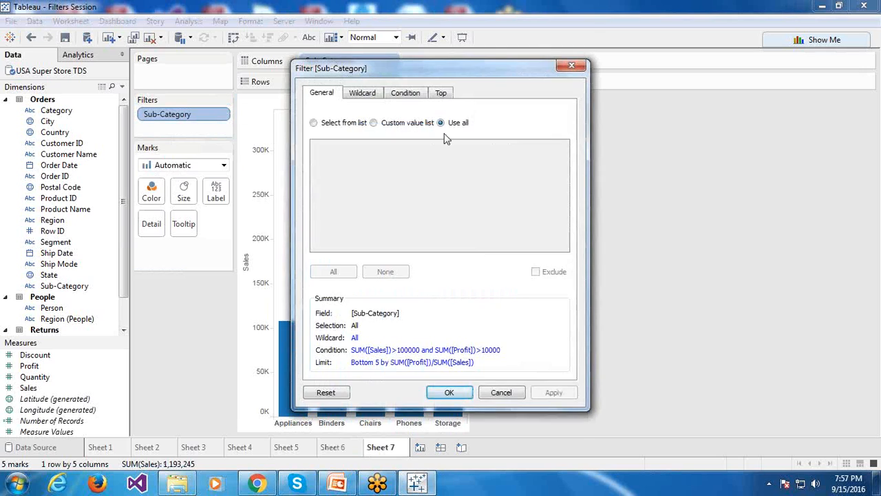
left_click(440, 95)
left_click(388, 190)
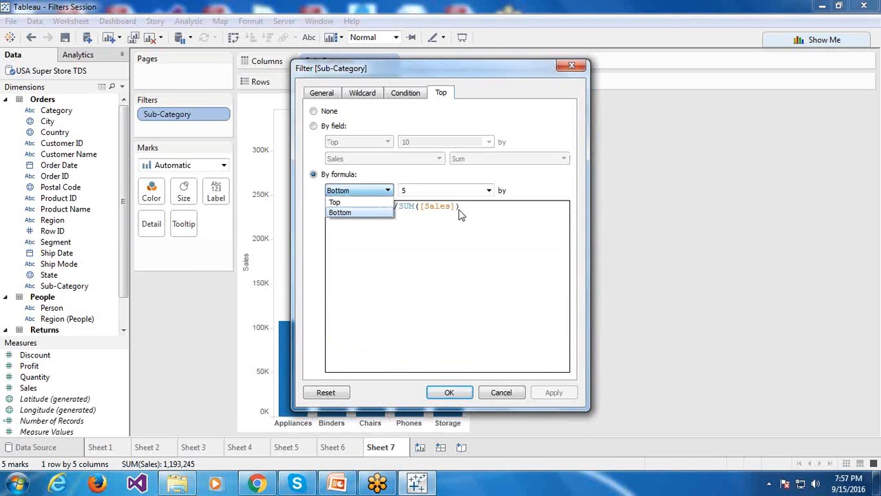
left_click(459, 210)
left_click(323, 127)
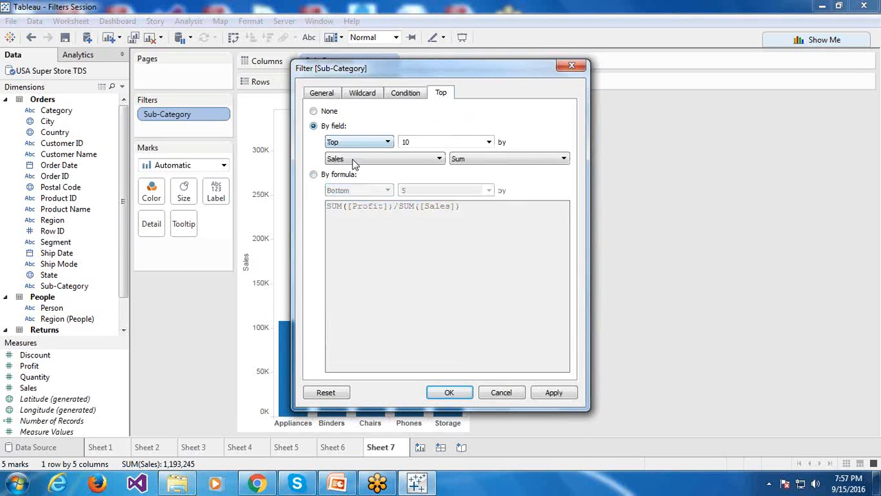
left_click(358, 143)
left_click(358, 143)
left_click(344, 177)
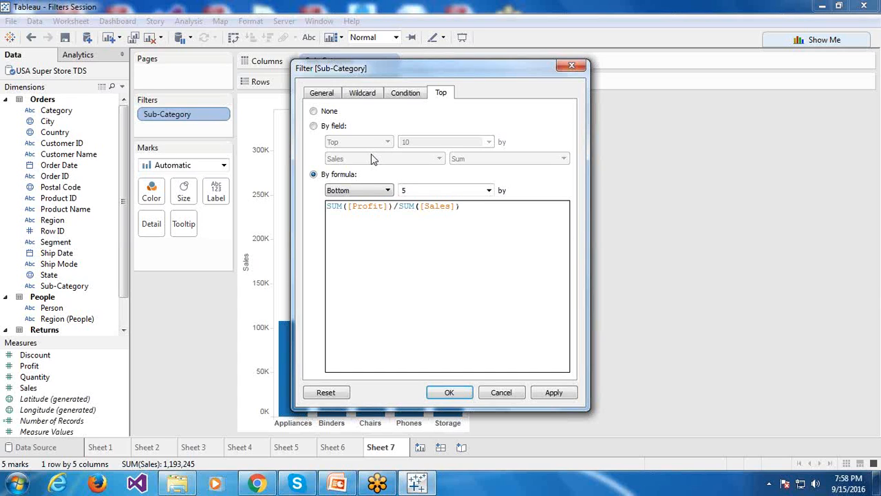
left_click(453, 393)
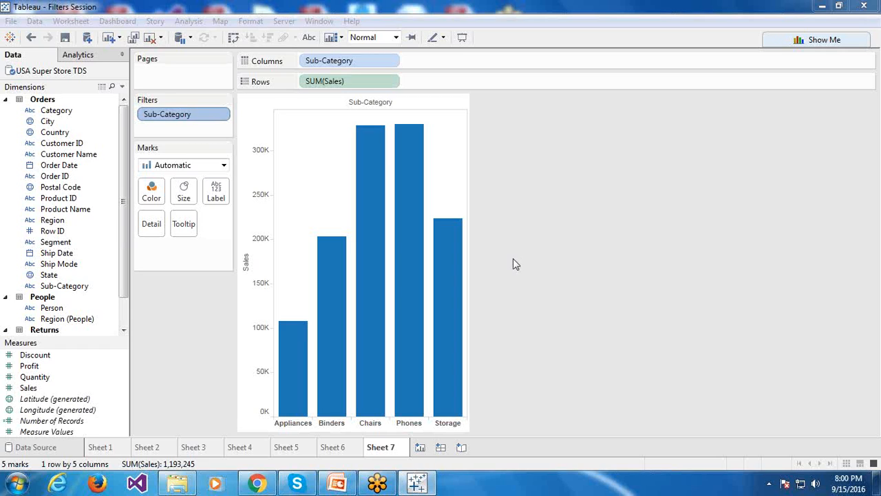
left_click(220, 114)
left_click(216, 135)
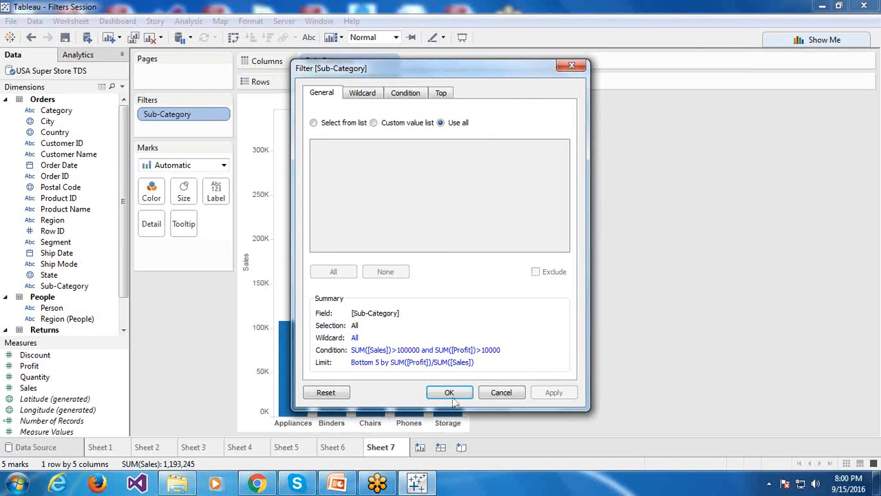
left_click(509, 397)
Step: Create a new worksheet with Sales on rows, trying State on columns and removing it again
left_click(420, 447)
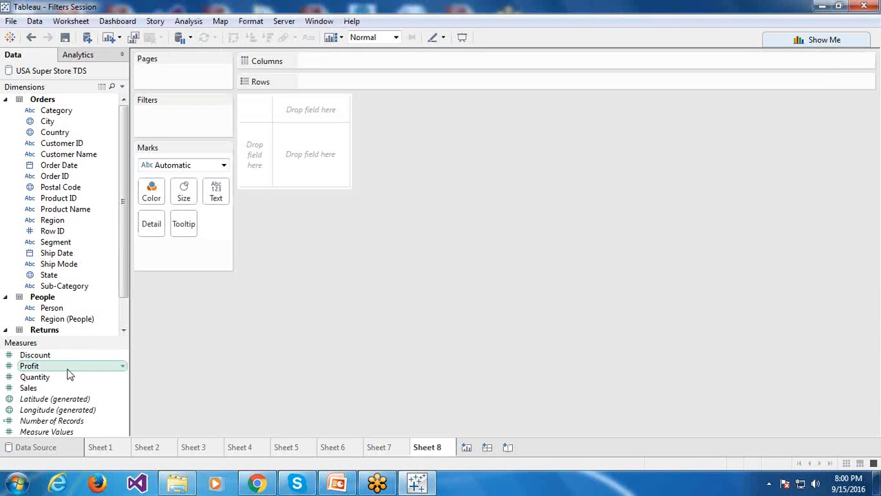
double_click(42, 390)
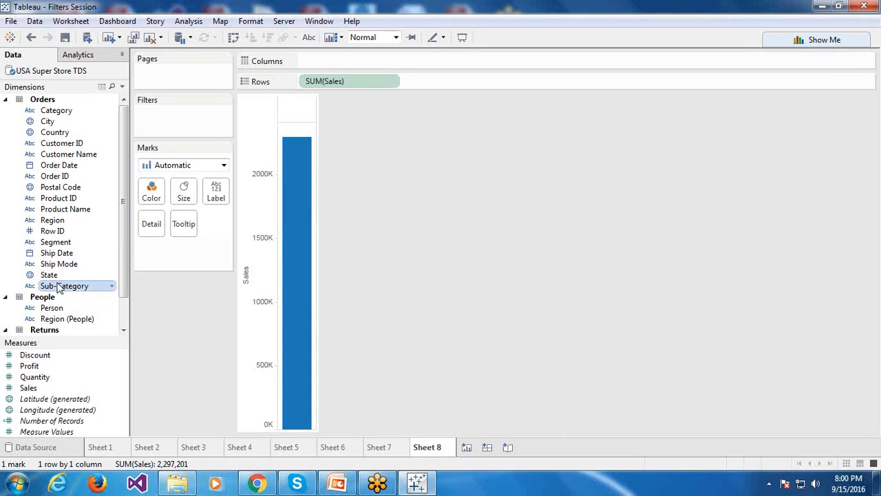
left_click_drag(49, 275, 338, 64)
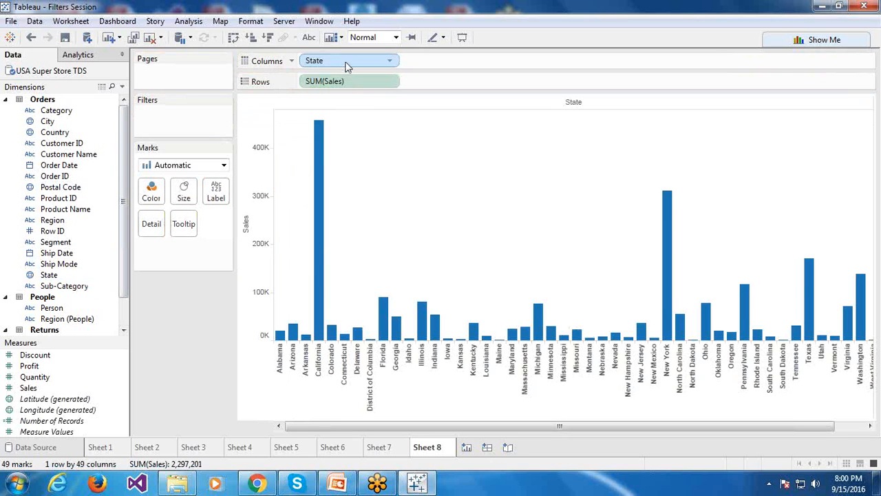
left_click_drag(347, 64, 169, 303)
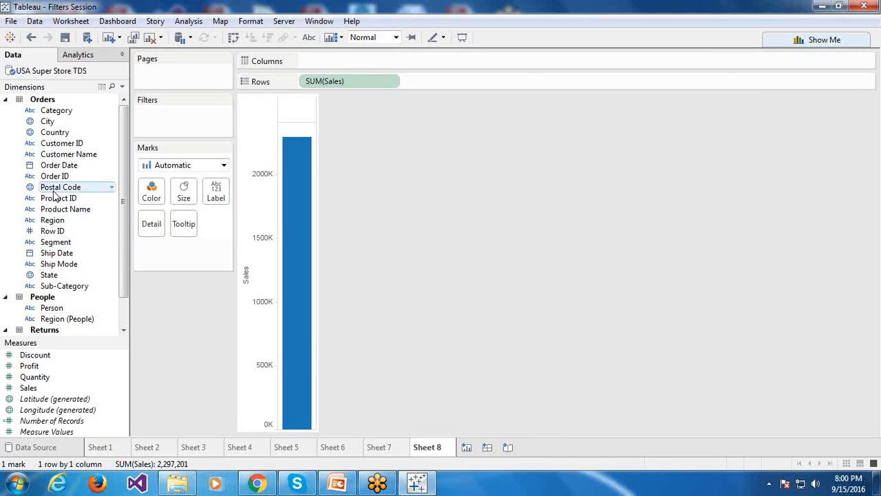
Step: Place Order Date on columns and set it to continuous quarters to plot the Sales trend
left_click_drag(59, 165, 344, 61)
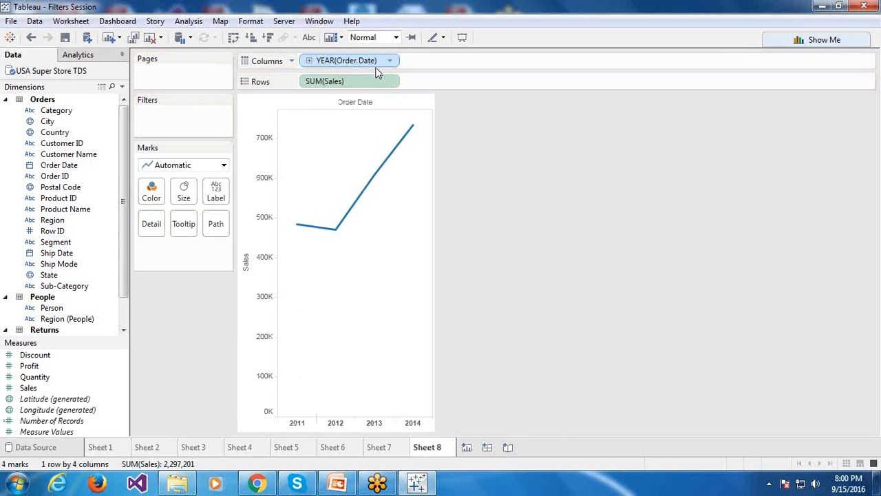
left_click(389, 60)
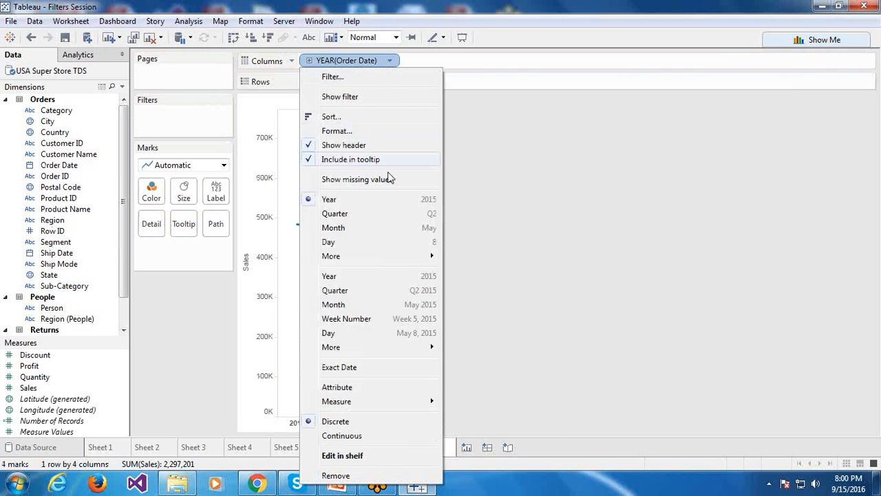
left_click(377, 291)
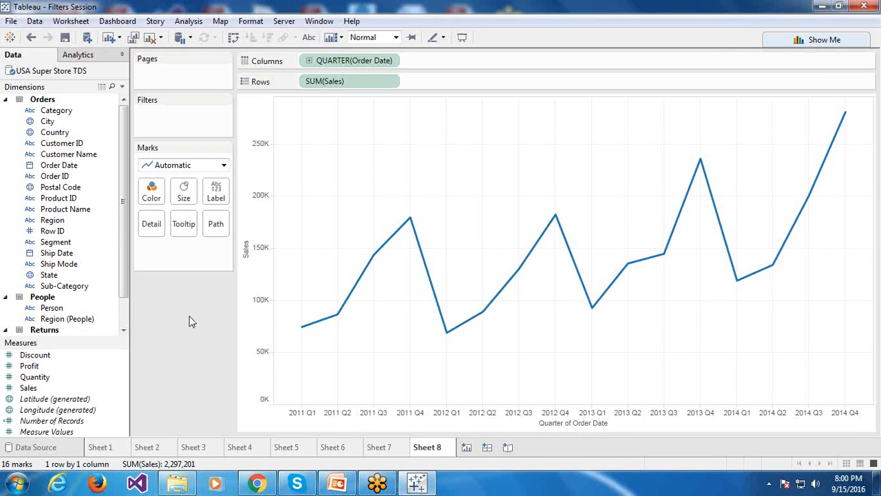
Step: Examine the filter choices offered for Order Date and for Category without adding either filter
left_click(71, 170)
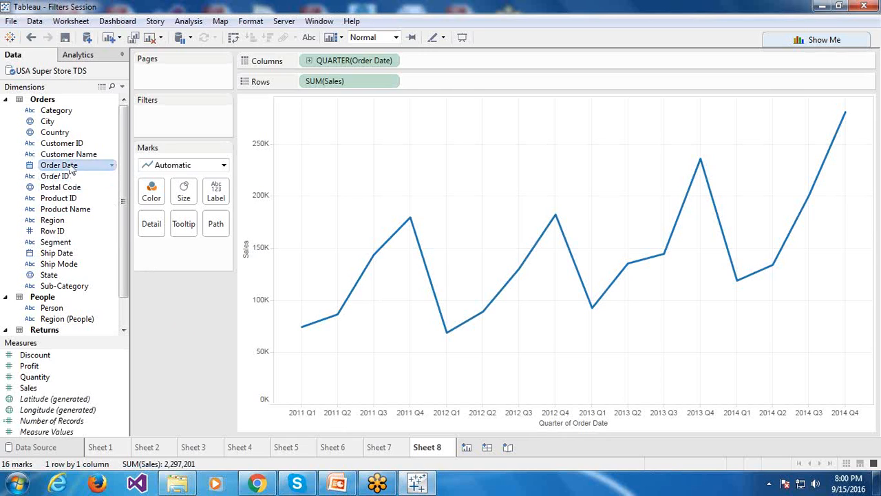
left_click_drag(71, 170, 188, 130)
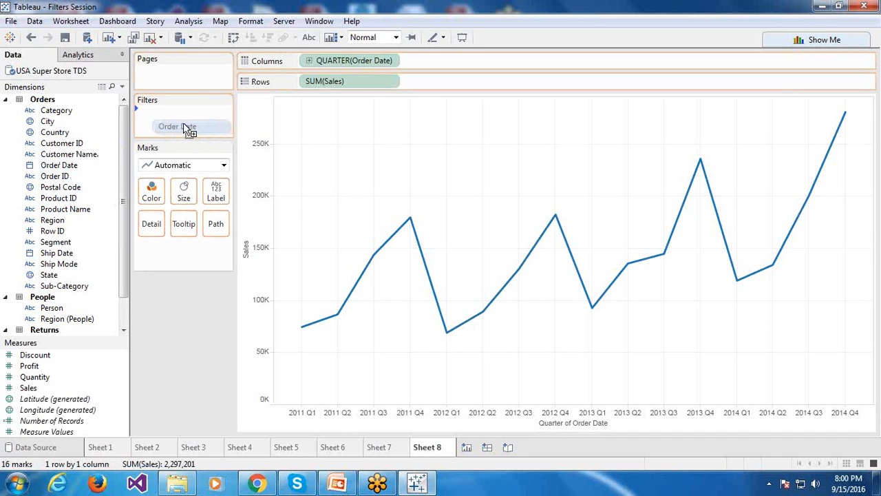
left_click_drag(188, 130, 184, 129)
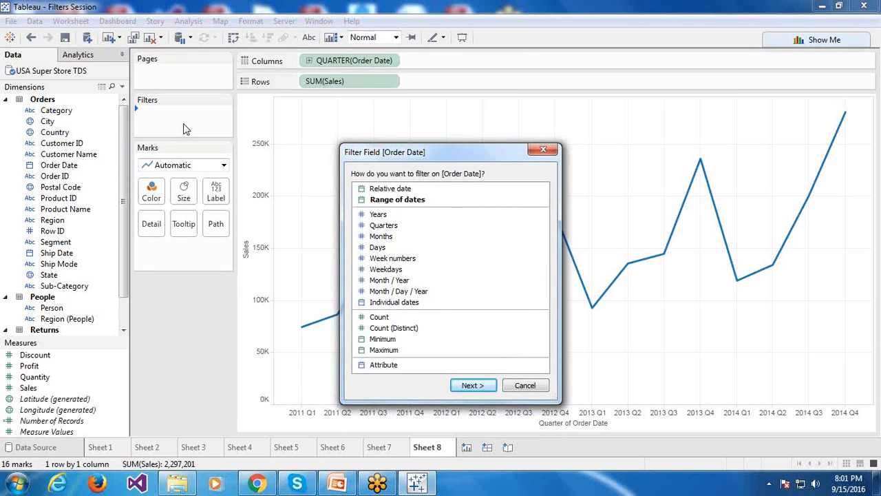
left_click_drag(405, 157, 390, 100)
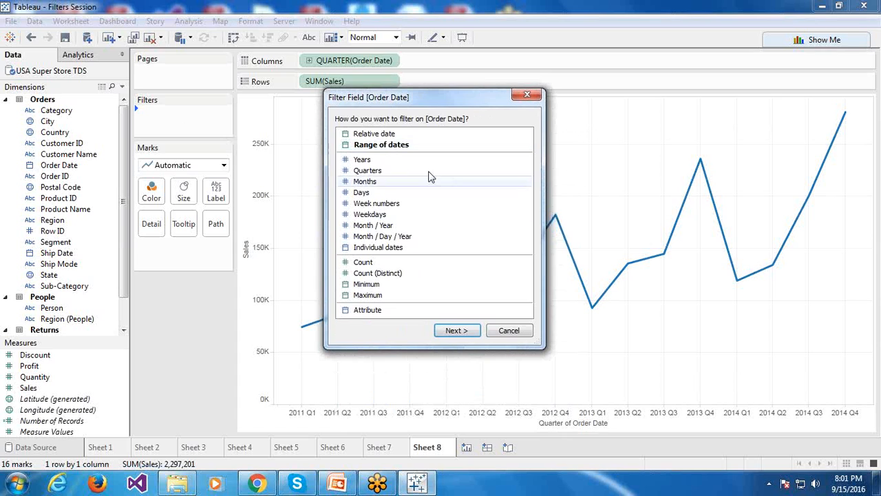
left_click(506, 331)
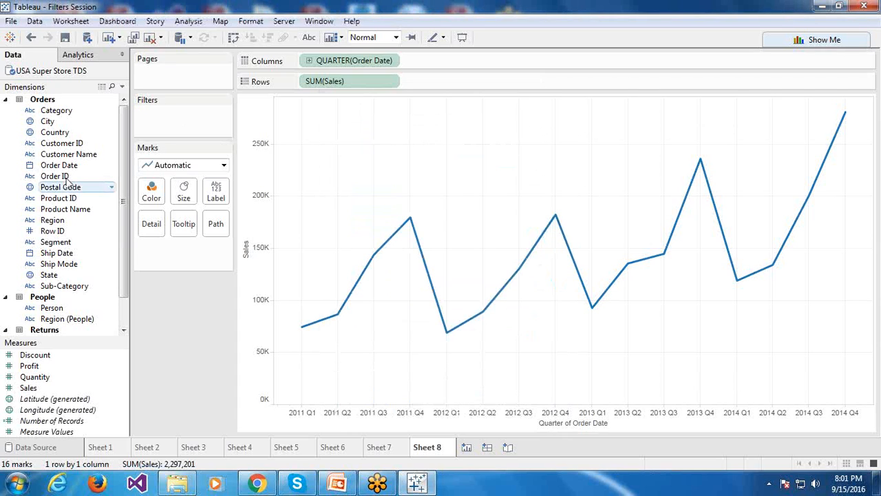
left_click_drag(56, 110, 155, 125)
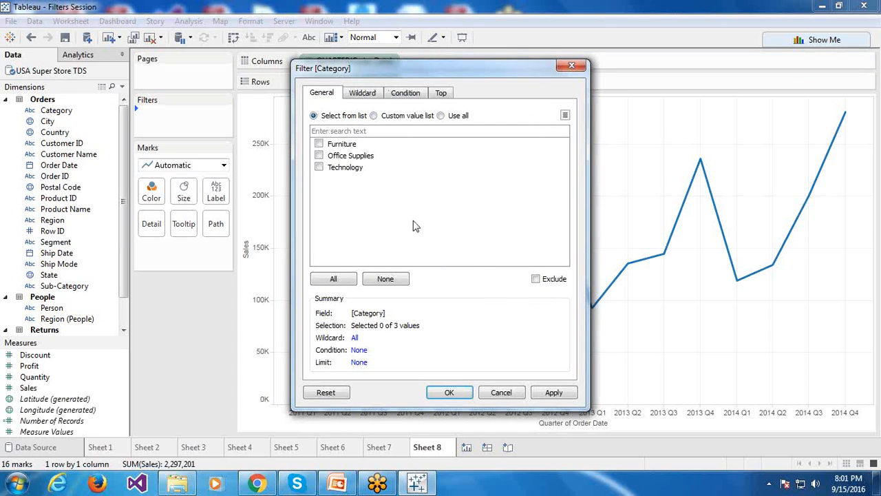
left_click(499, 392)
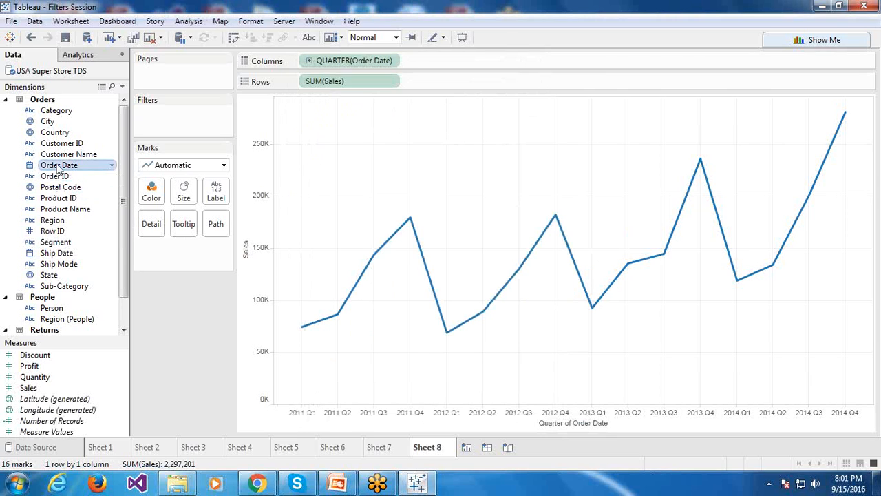
Step: Start an Order Date filter using Range of dates and move its dialog clear of the chart
left_click_drag(58, 169, 165, 127)
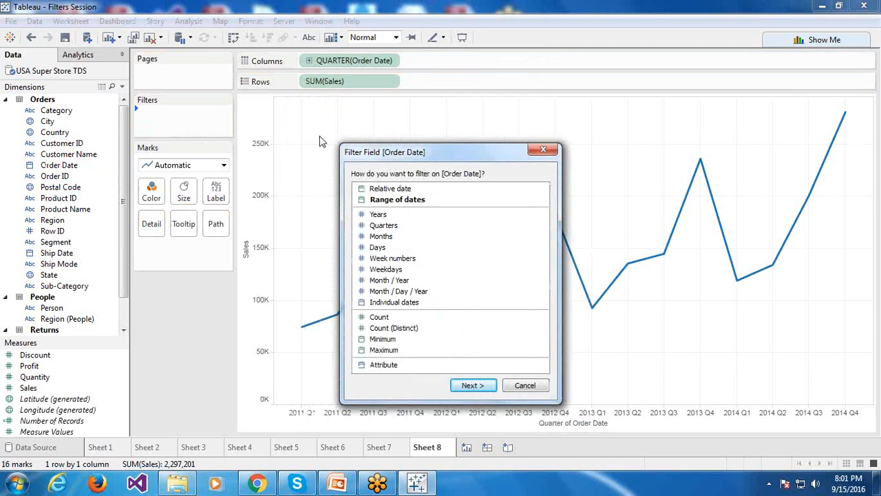
left_click_drag(413, 156, 389, 100)
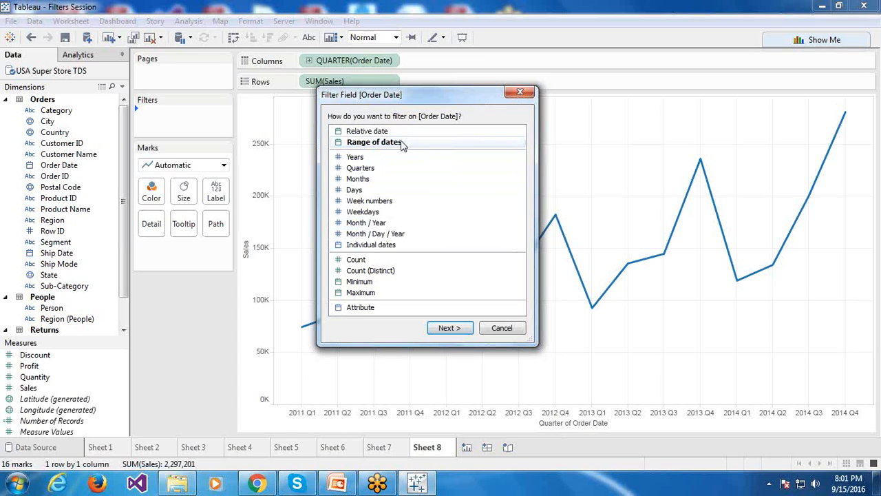
left_click(403, 144)
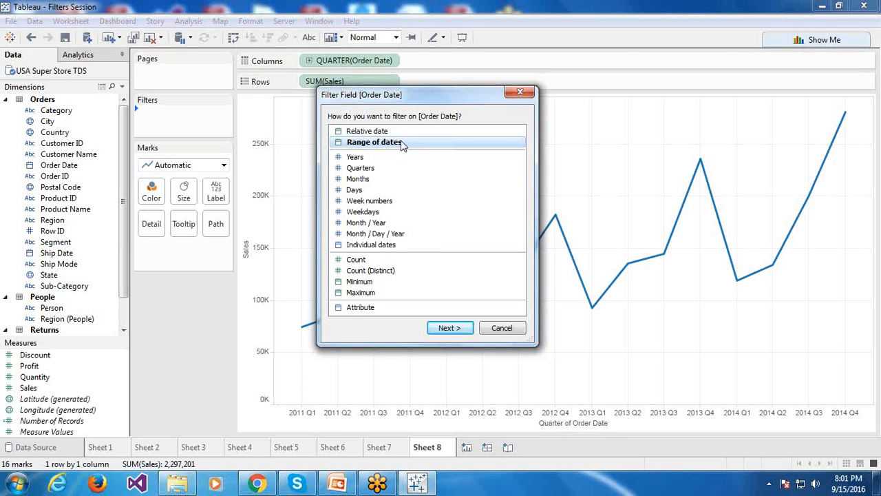
left_click(452, 328)
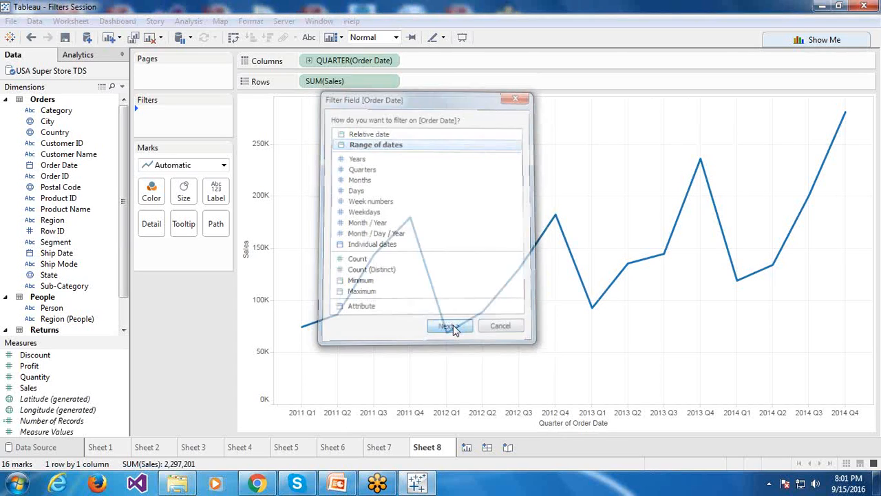
left_click_drag(443, 133, 304, 150)
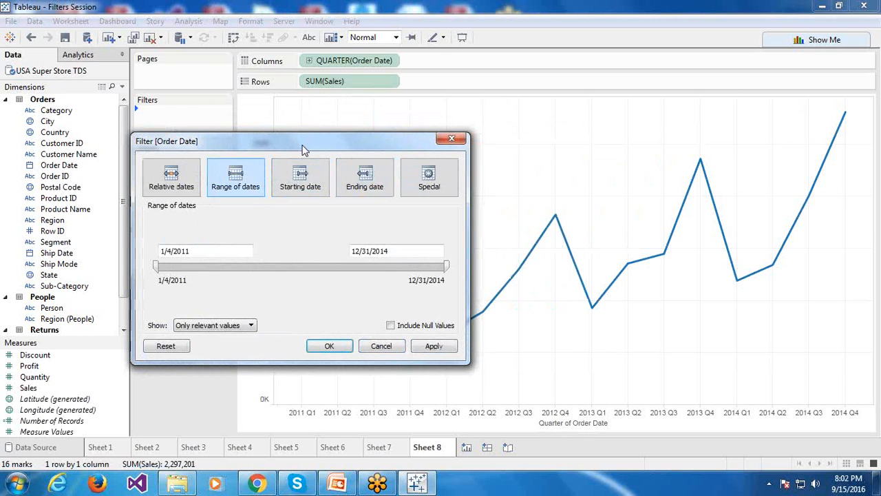
left_click_drag(304, 150, 189, 44)
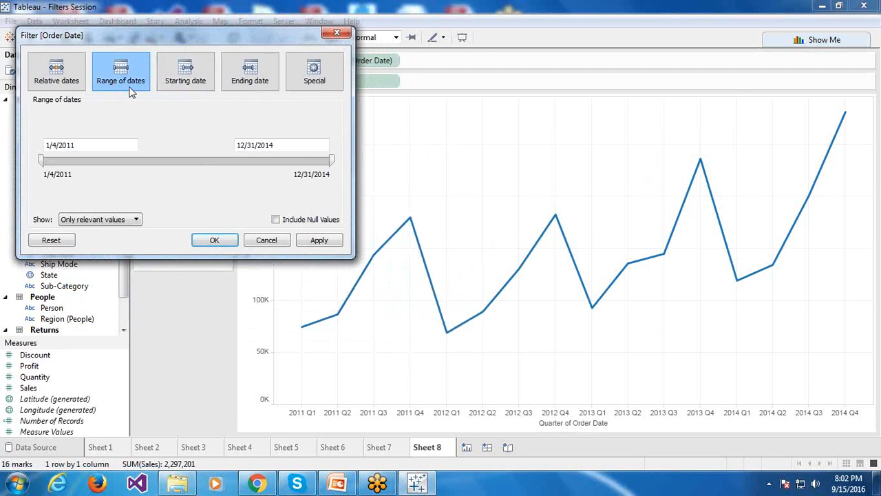
Step: Compare the Relative dates and Range of dates settings of the Order Date filter, ending on Range of dates
left_click(69, 80)
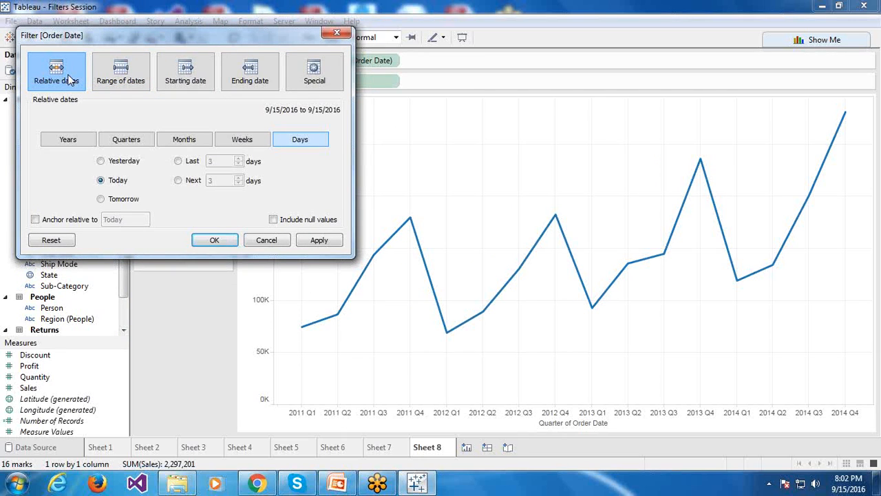
left_click(128, 77)
left_click(76, 79)
left_click(119, 77)
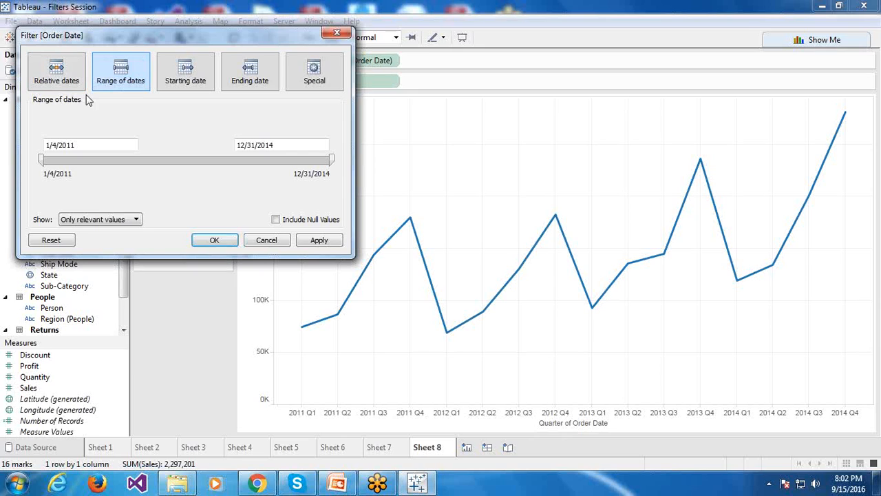
Step: Limit the Order Date filter to the range 9/27/2012 to 4/27/2014 and apply it to the chart
left_click_drag(40, 159, 128, 165)
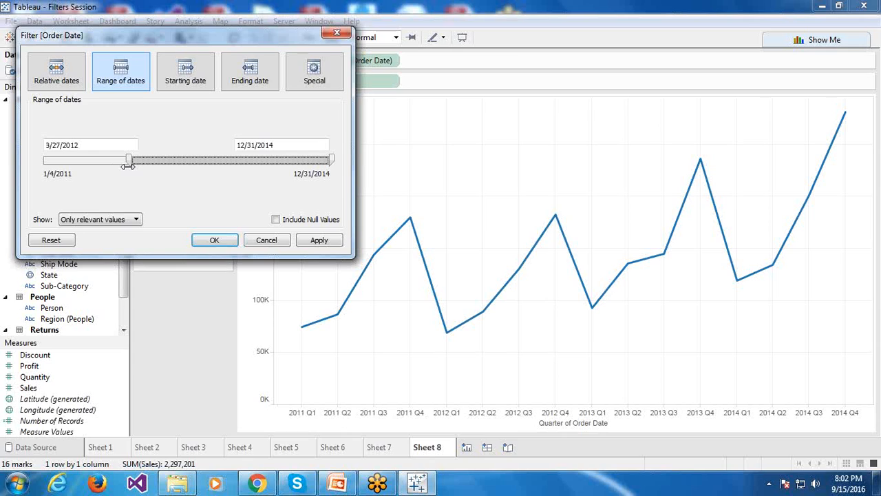
left_click_drag(128, 165, 164, 166)
left_click_drag(331, 161, 283, 161)
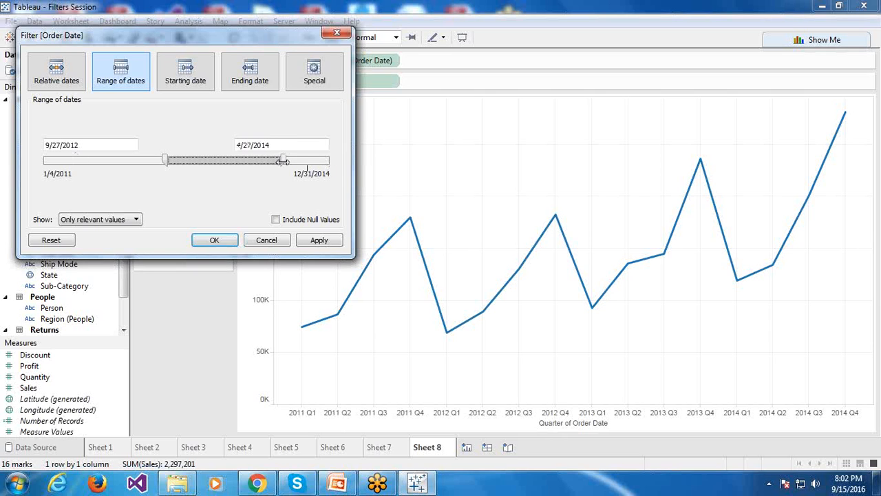
left_click(214, 241)
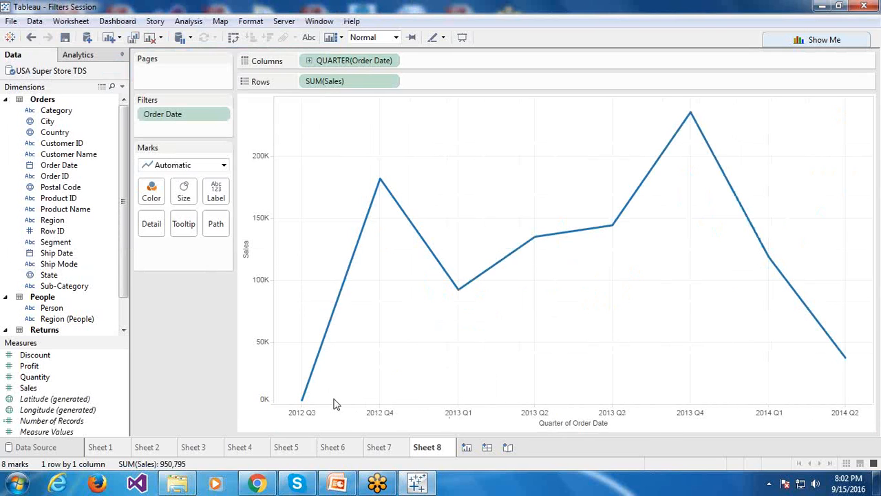
Step: Edit the Order Date filter so its range ends on 9/12/2013, moving its dialog clear of the chart
left_click(220, 115)
left_click(217, 126)
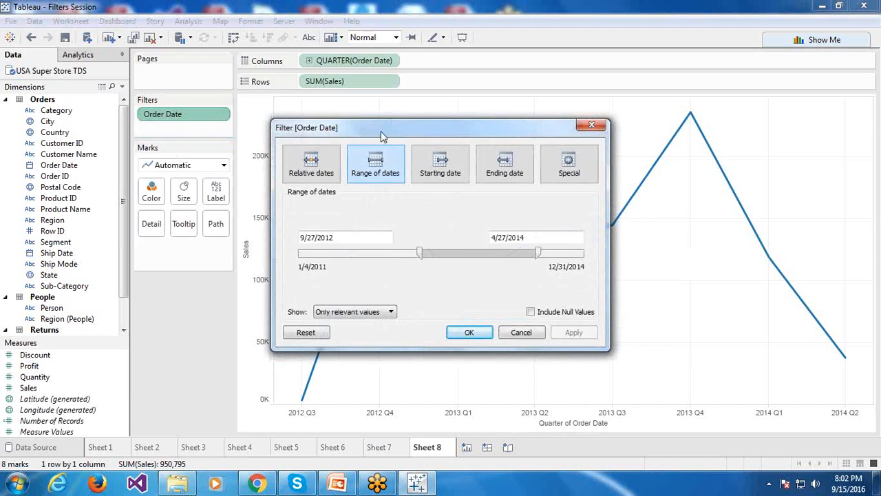
left_click_drag(381, 131, 195, 80)
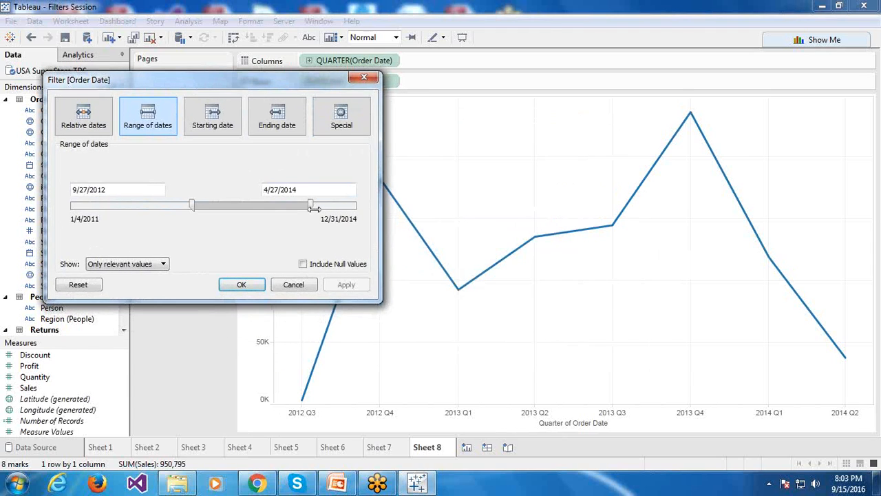
left_click_drag(313, 208, 267, 205)
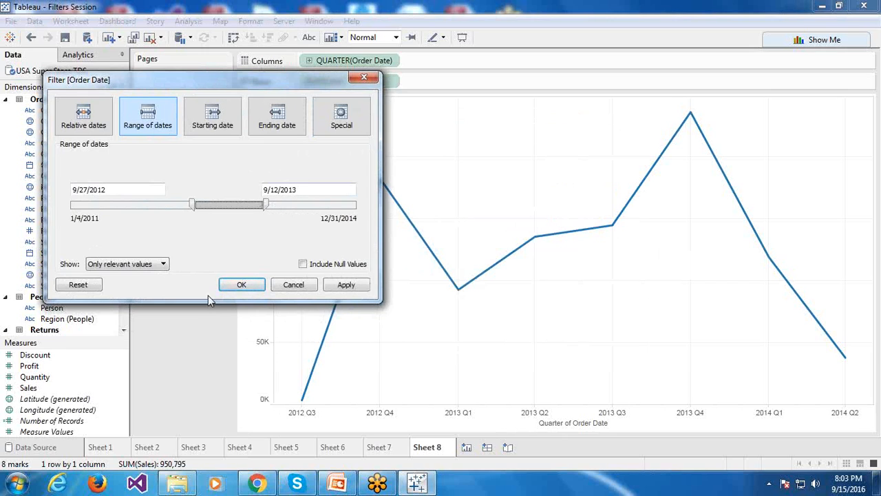
left_click(241, 285)
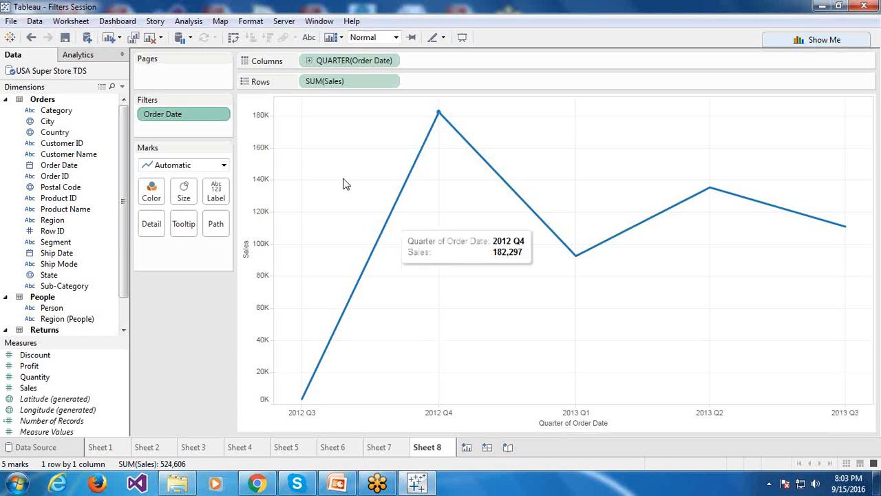
Step: Review the Order Date filter's current range settings and close them without changes
left_click(221, 116)
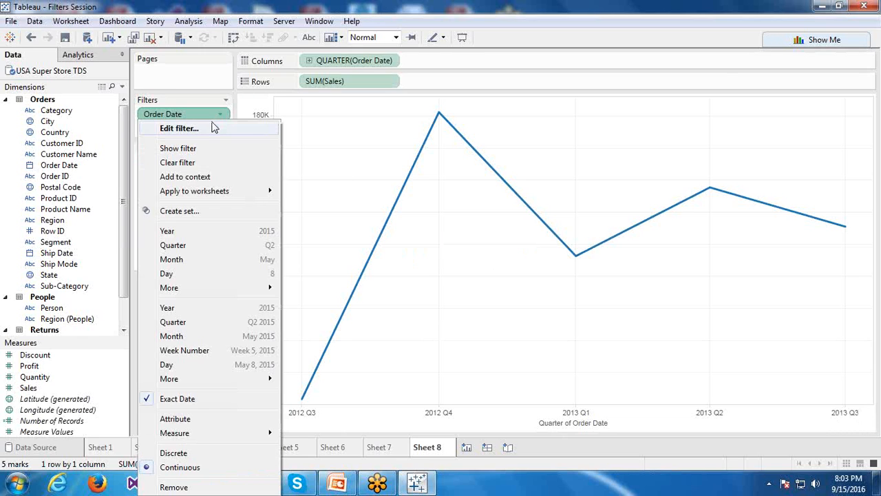
left_click(213, 126)
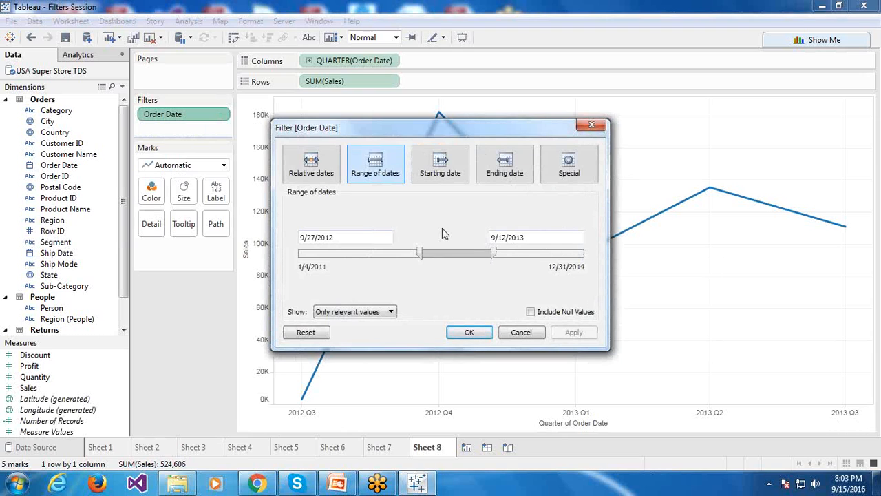
left_click(475, 333)
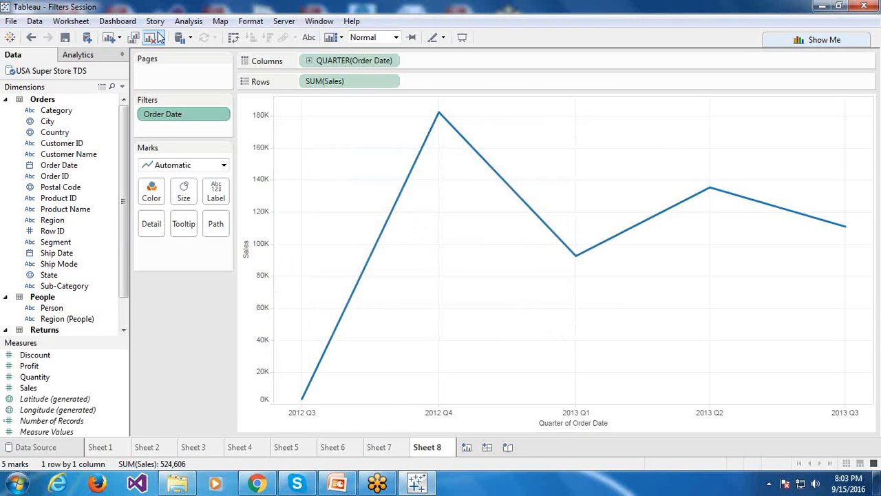
Step: Duplicate Sheet 8 and change the copy's Order Date filter to Starting date, using 9/27/2012
left_click(134, 37)
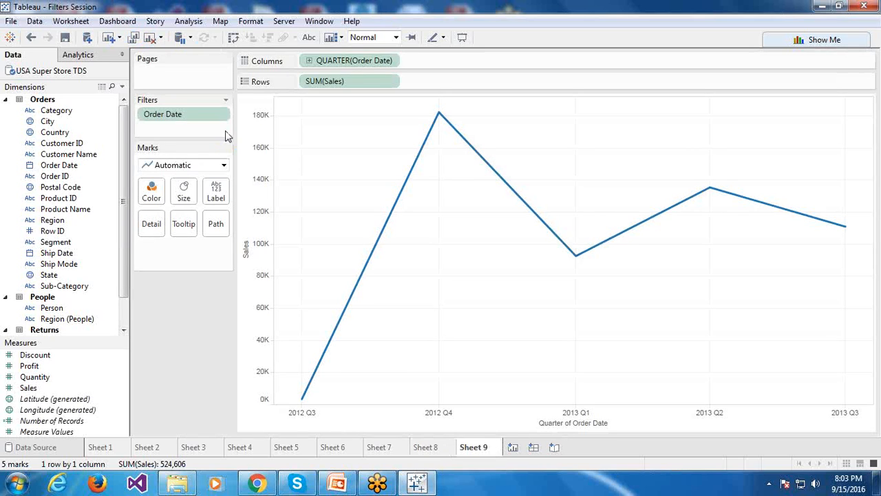
right_click(222, 116)
left_click(212, 127)
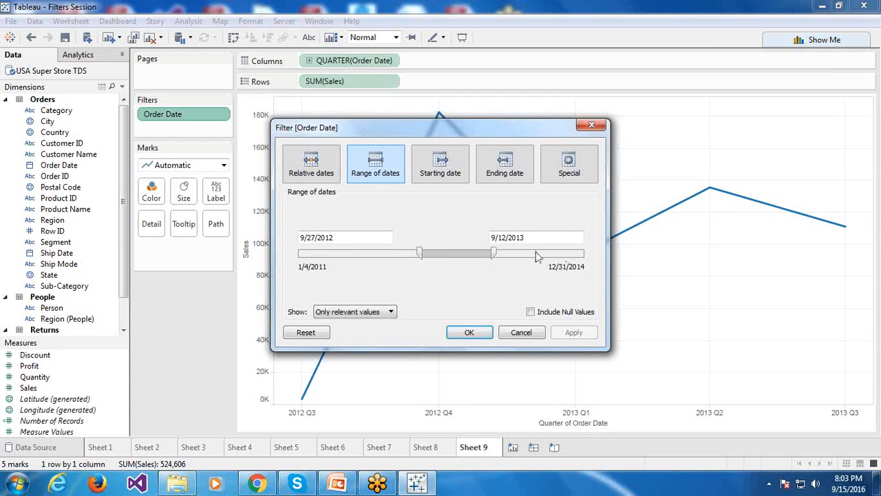
left_click(448, 177)
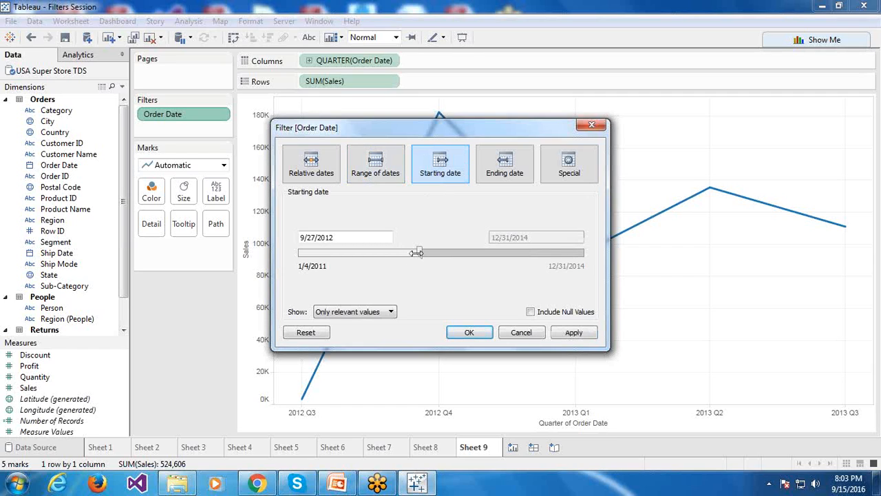
left_click(345, 239)
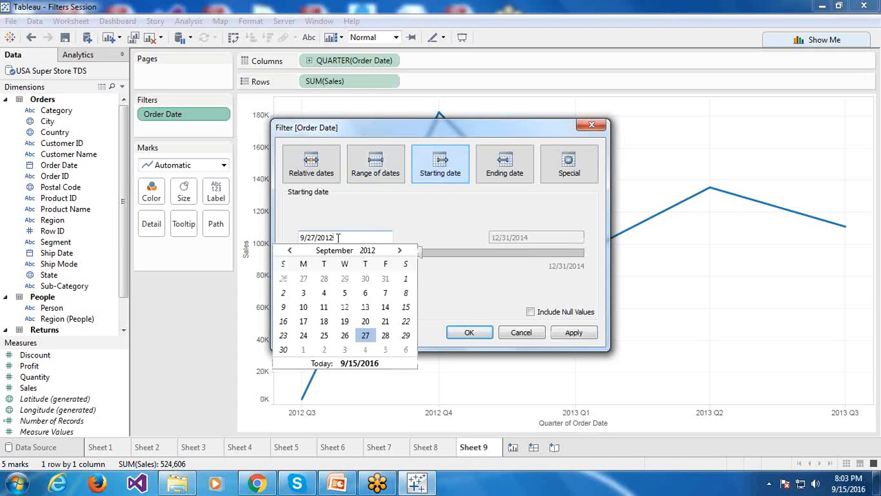
left_click(456, 222)
left_click(469, 333)
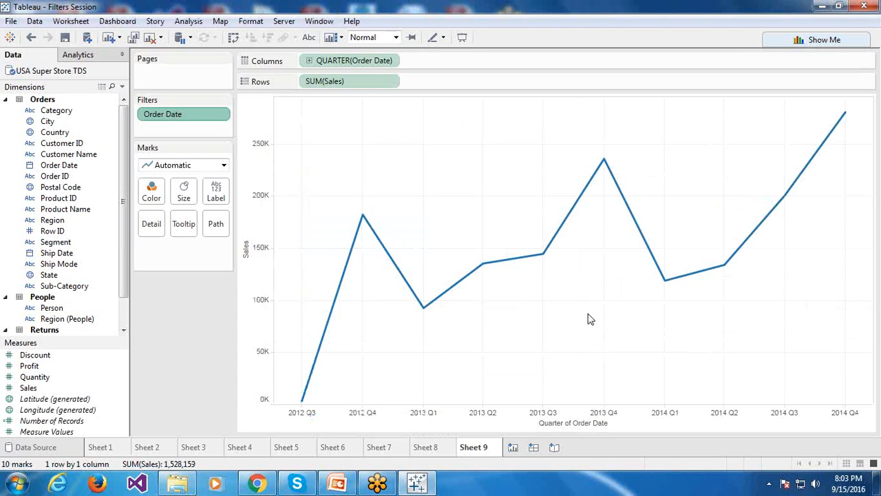
Step: Compare the Ending date, Range of dates and Starting date settings of the Order Date filter, finishing on Ending date
left_click(221, 115)
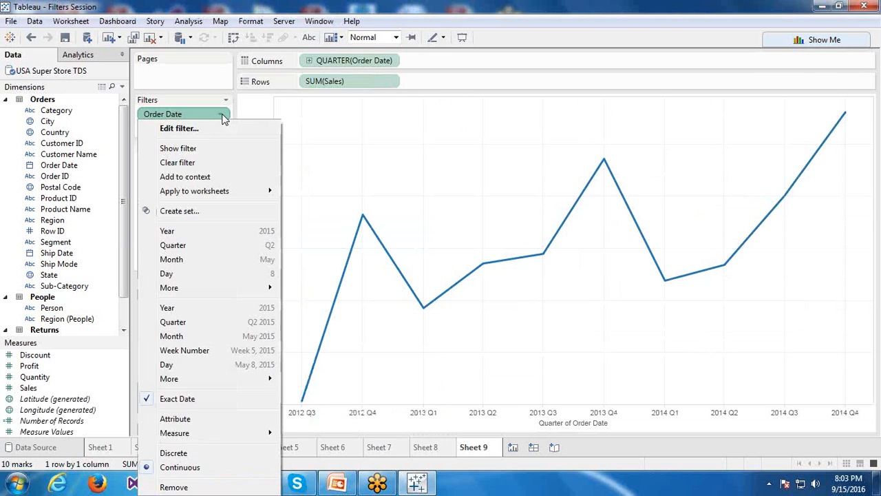
left_click(215, 129)
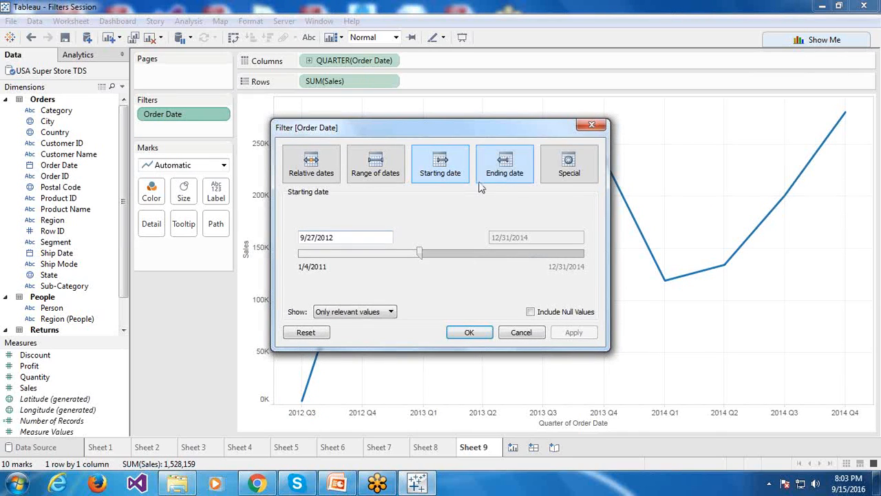
left_click(503, 177)
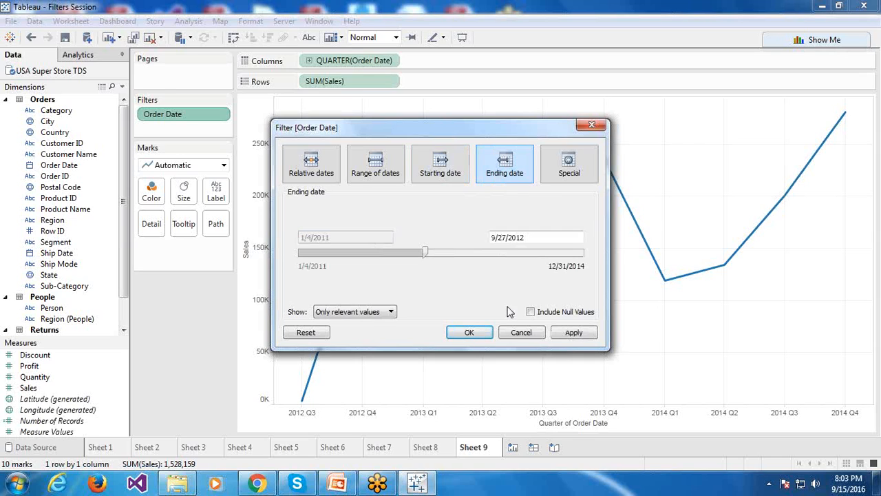
left_click(372, 170)
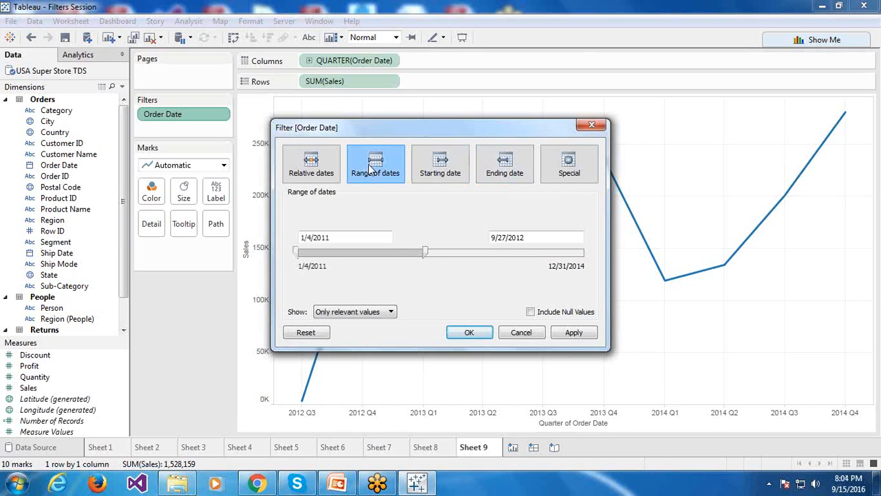
left_click(426, 172)
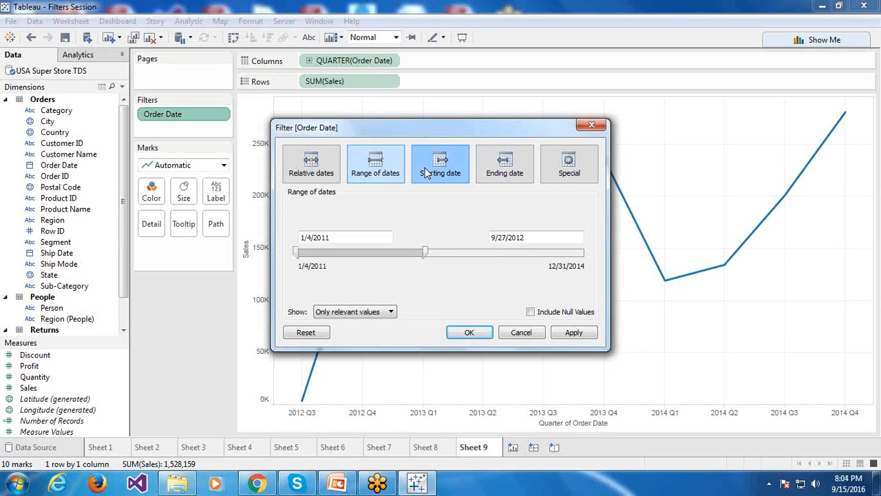
left_click(502, 170)
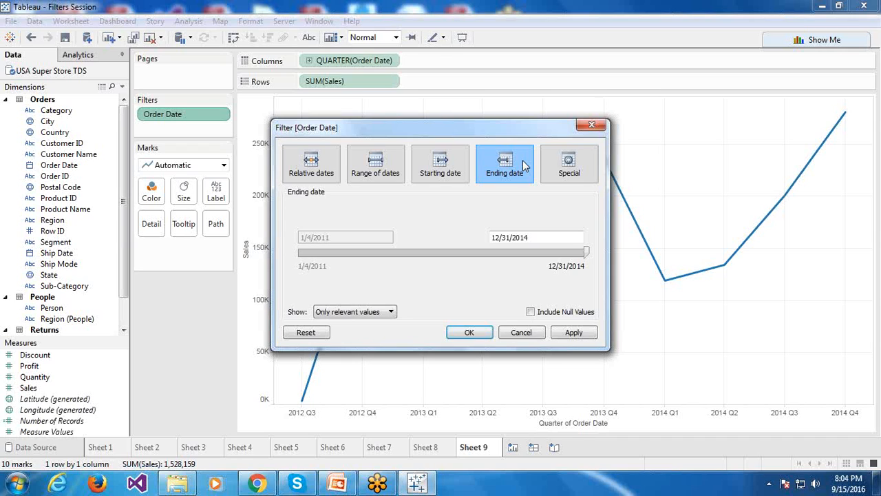
Step: Explore the Relative dates settings for days, toggling the anchor date on and off and trying Yesterday and Tomorrow
left_click(329, 168)
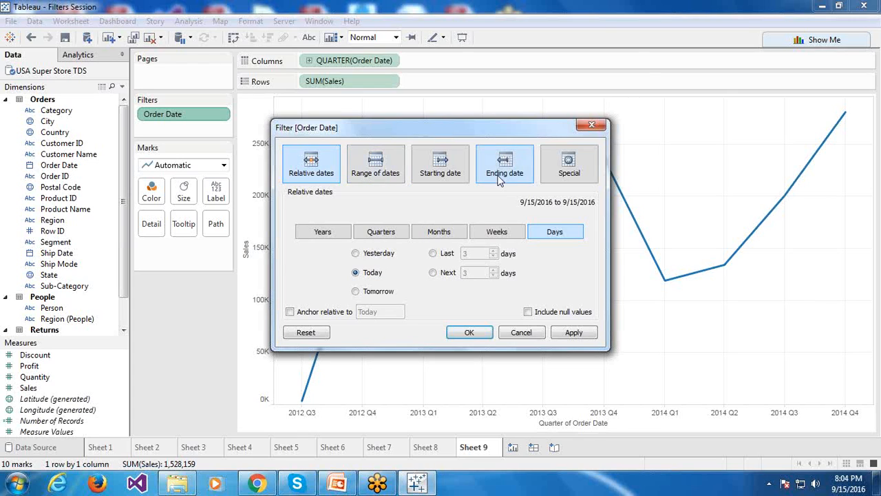
left_click(290, 312)
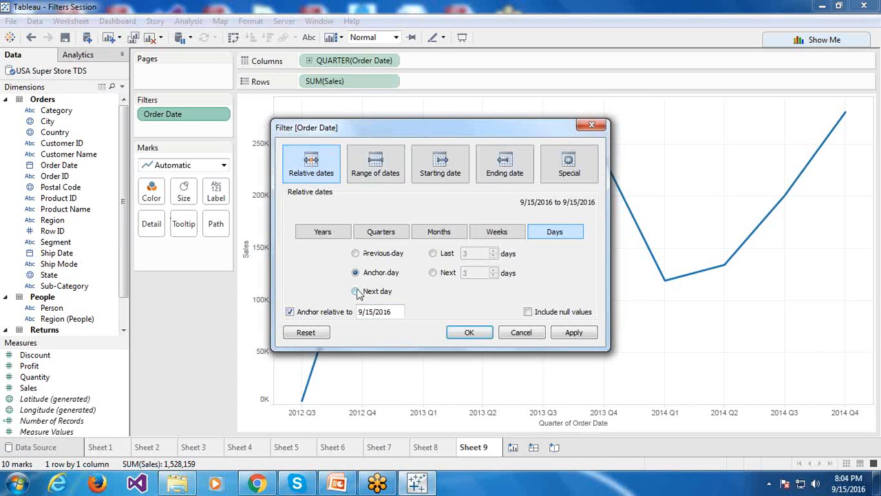
left_click(289, 312)
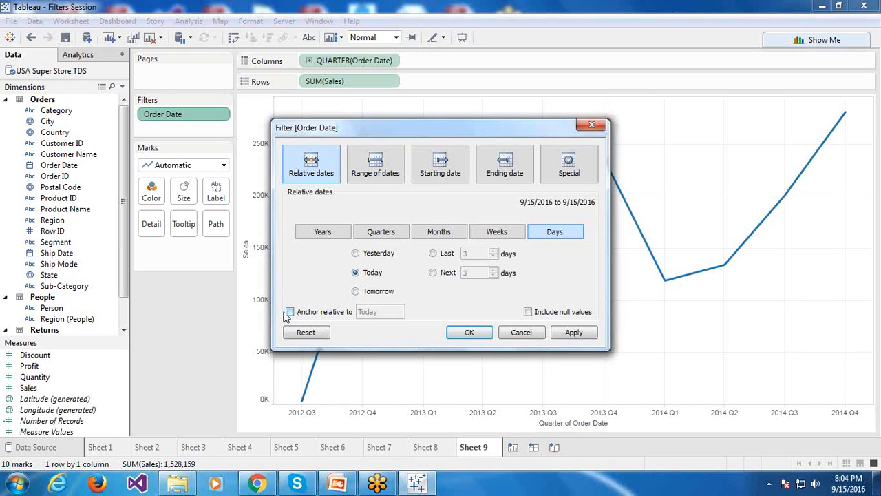
left_click(290, 312)
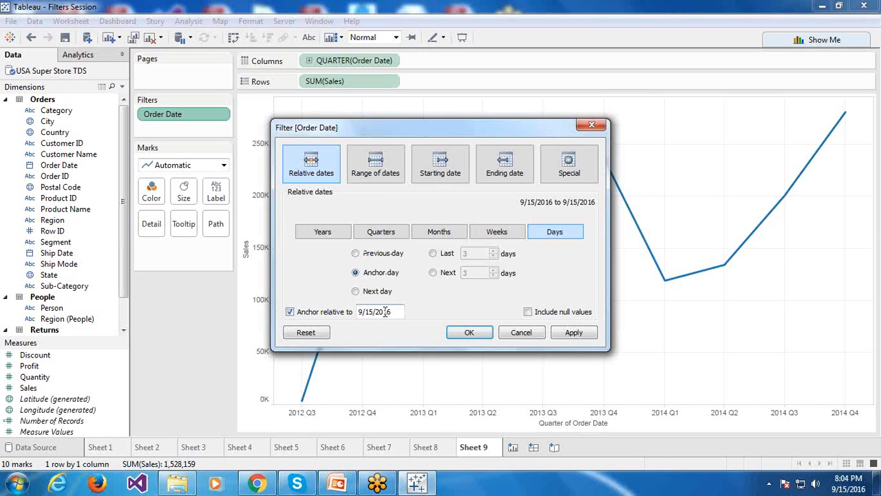
left_click(290, 312)
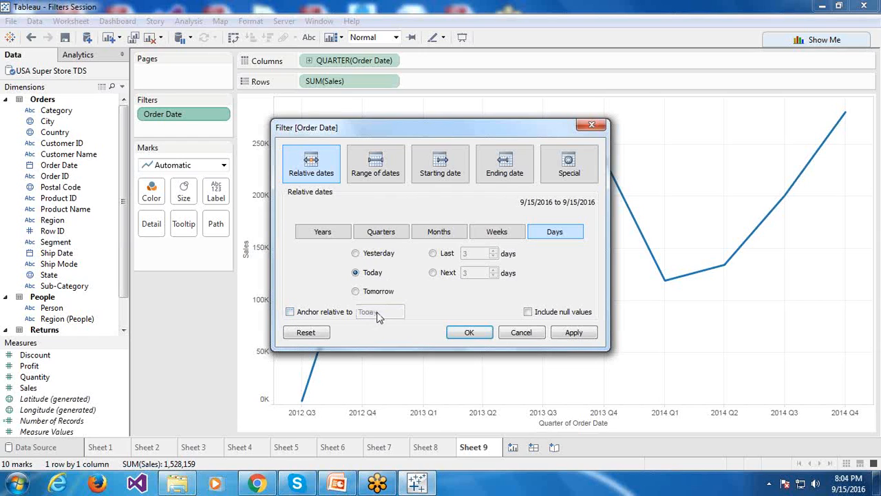
left_click(355, 254)
left_click(356, 292)
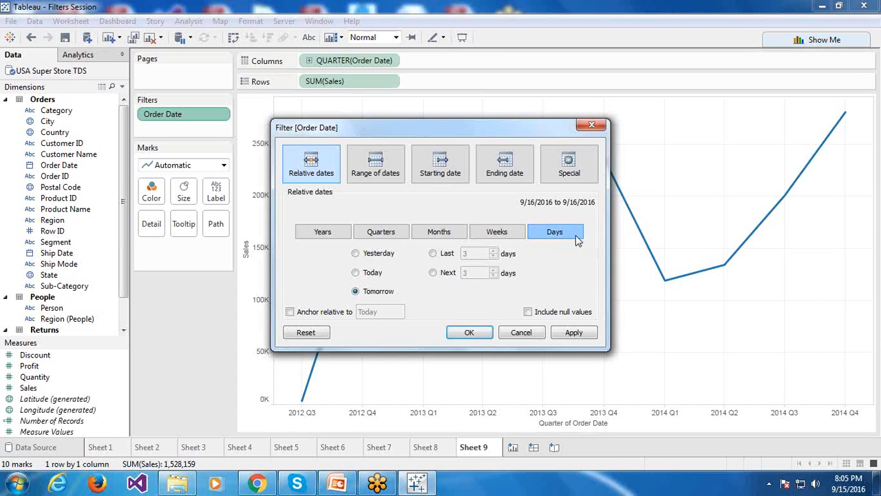
Step: Set the Order Date filter's relative dates to This month and apply it
left_click(452, 235)
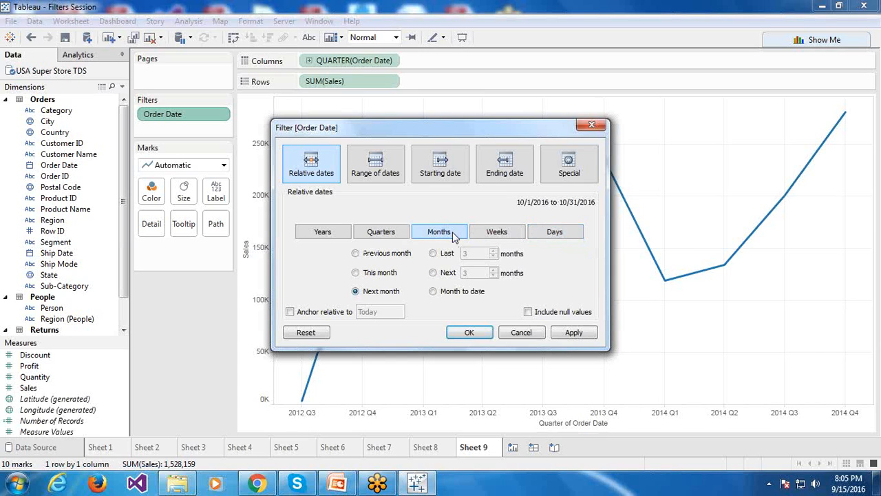
left_click(355, 274)
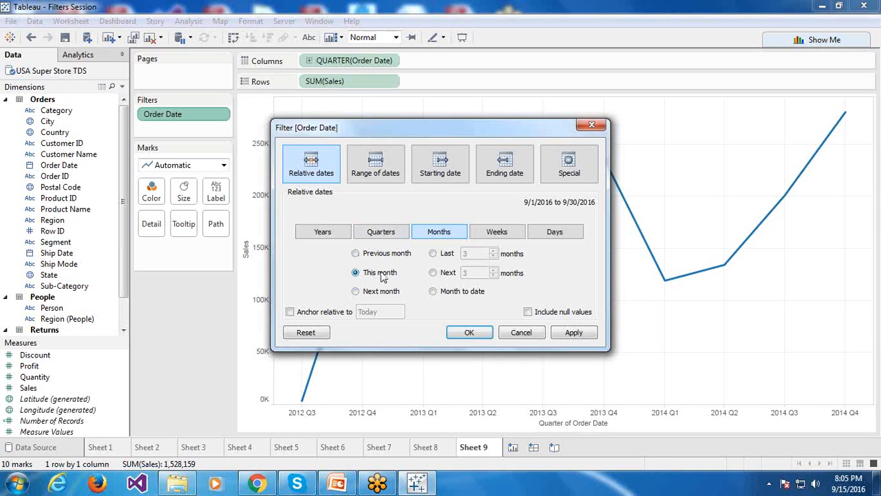
left_click(469, 332)
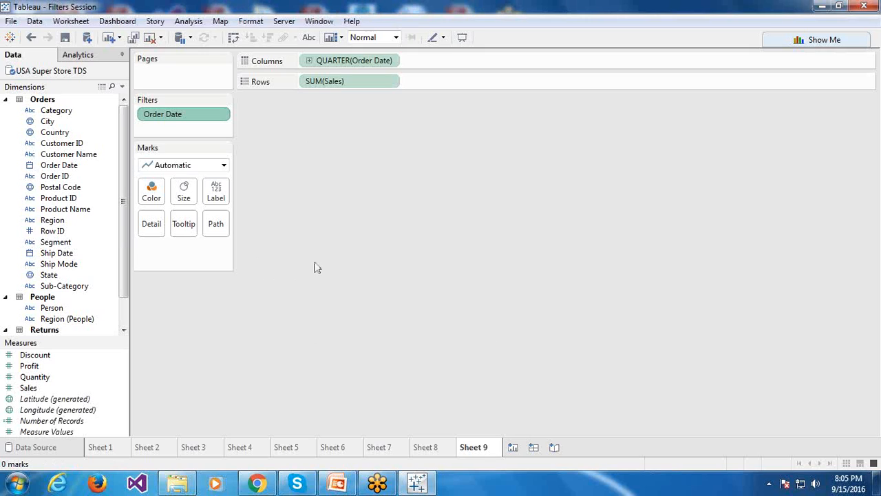
Step: Edit the Order Date filter to anchor its relative dates to 12/31/2014
left_click(220, 114)
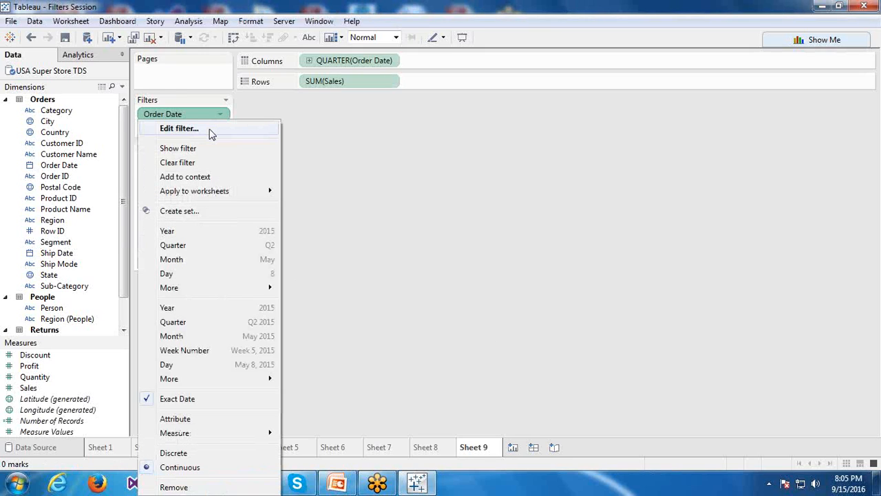
left_click(212, 132)
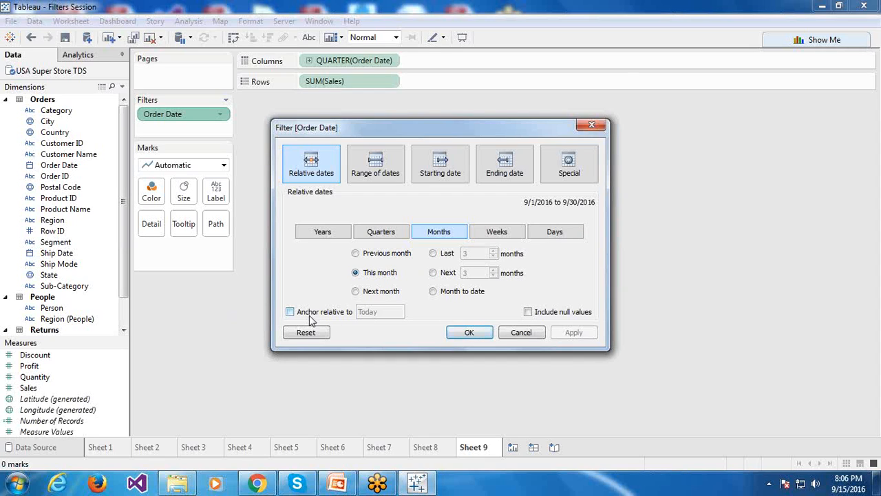
left_click(291, 312)
left_click(345, 312)
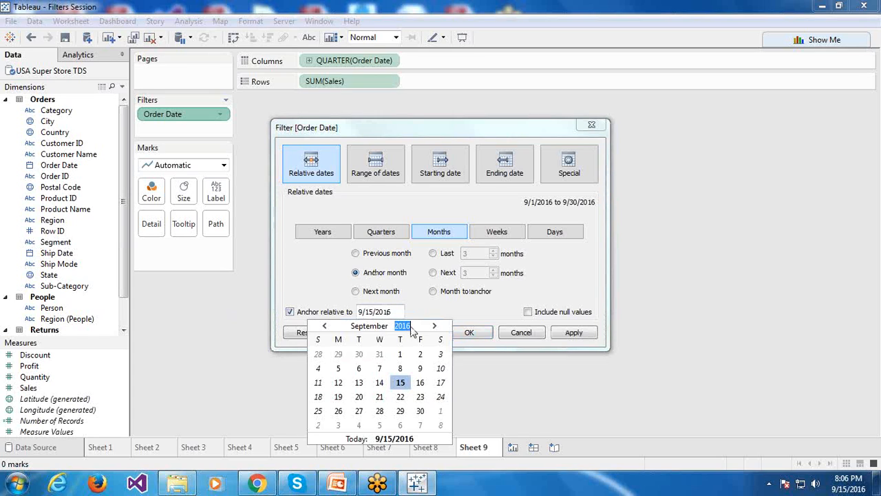
key("BackSpace")
type("4")
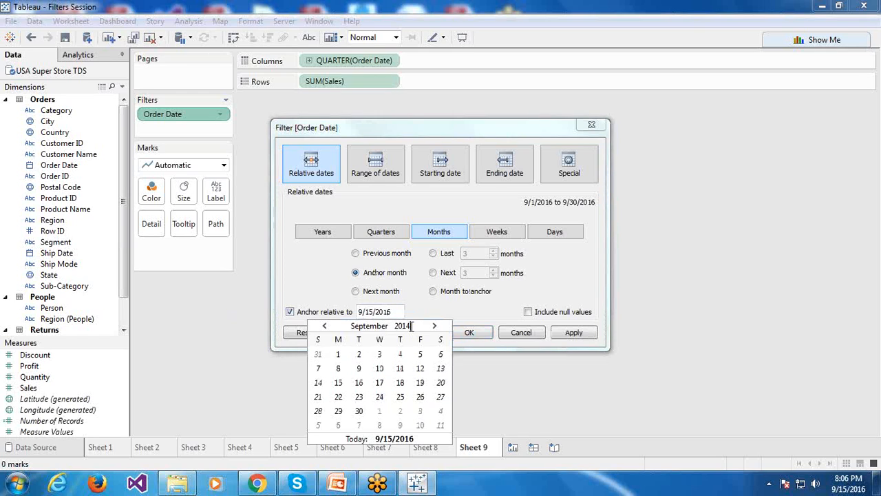
left_click(373, 328)
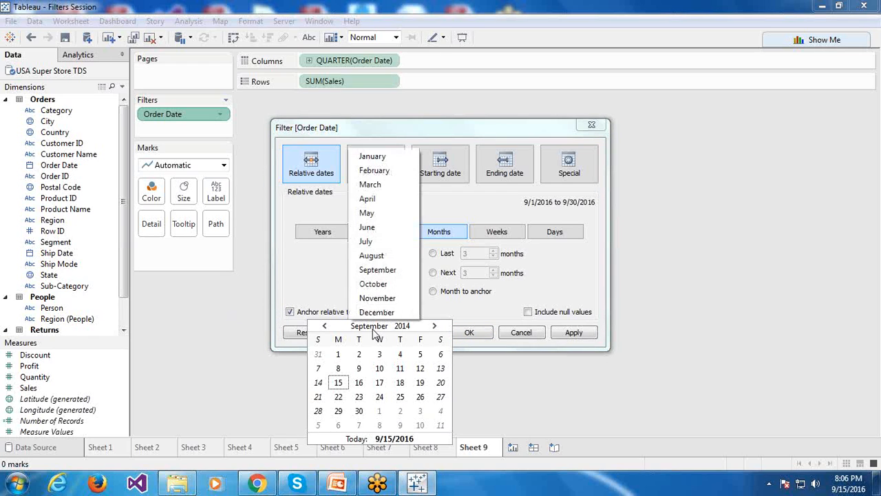
left_click(377, 312)
left_click(379, 411)
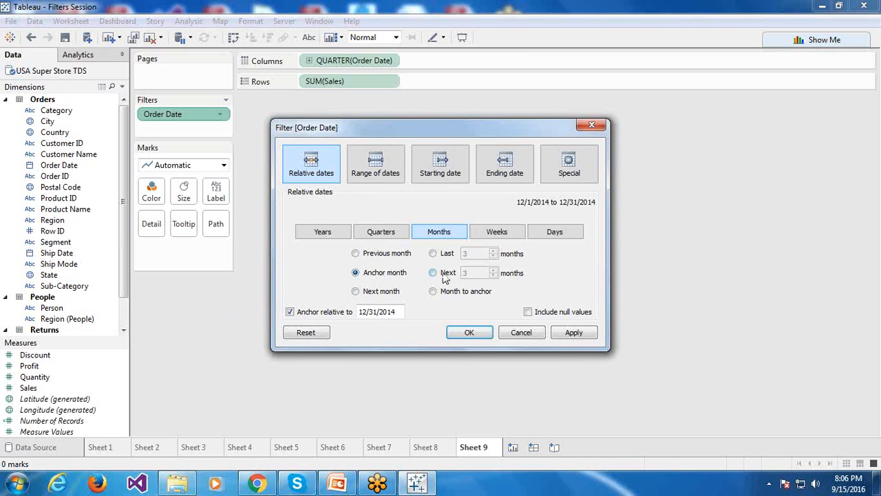
Step: Compare the monthly relative date options, trying previous, next and anchor month, last 3, next 3 and month to anchor
left_click(378, 256)
left_click(363, 292)
left_click(368, 276)
left_click(433, 254)
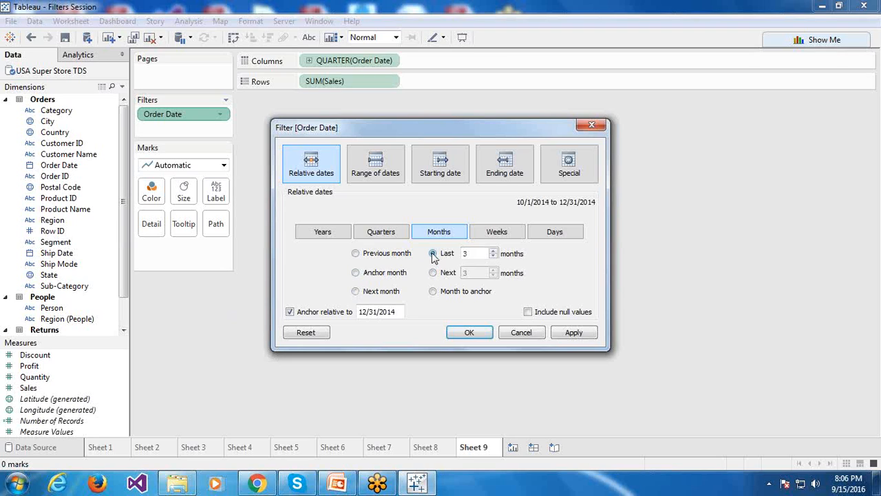
left_click(433, 273)
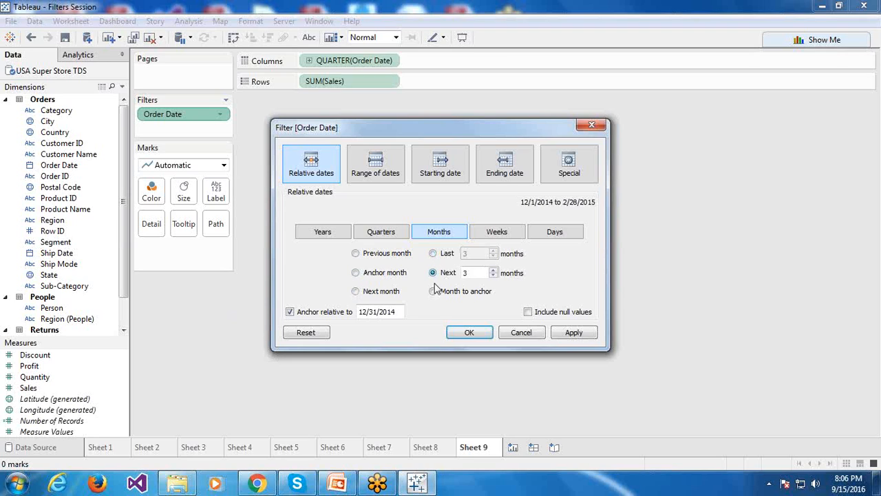
left_click(434, 293)
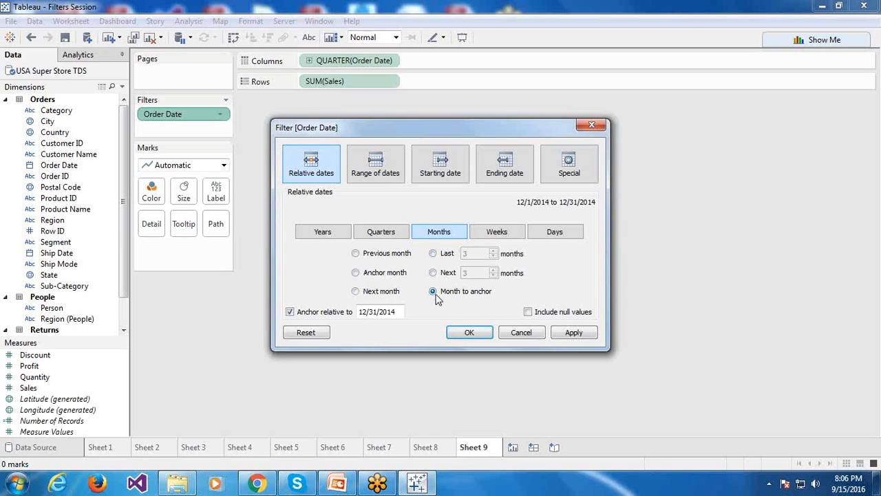
Step: Compare the quarterly relative date options, trying anchor quarter, last 3 quarters and quarter to anchor
left_click(400, 240)
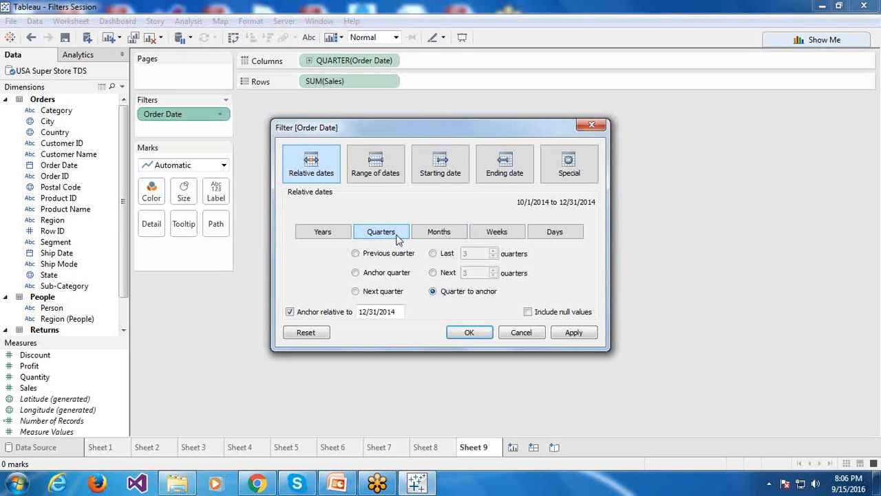
left_click(364, 276)
left_click(434, 256)
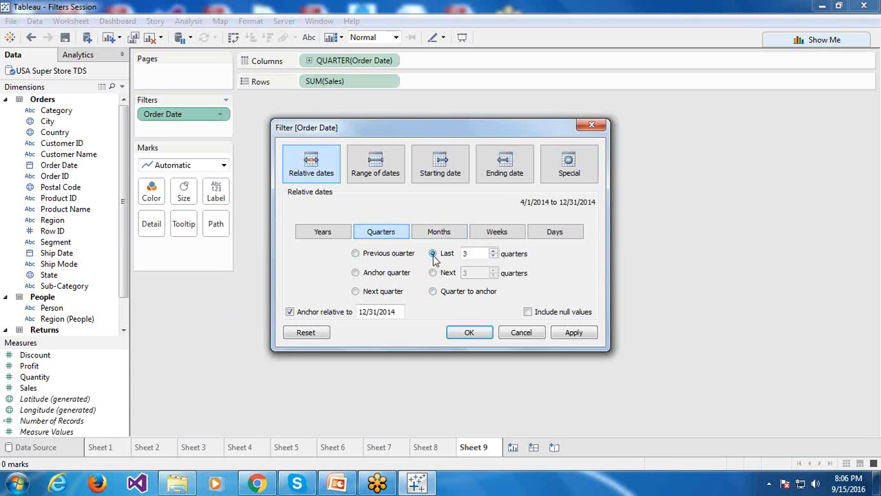
left_click(434, 292)
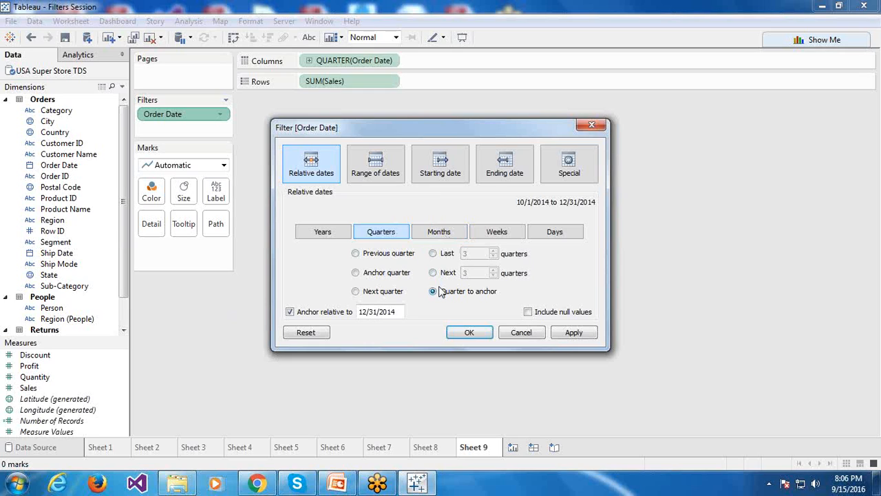
Step: Compare the relative date periods for years, quarters, months, weeks and days against the anchor date
left_click(330, 239)
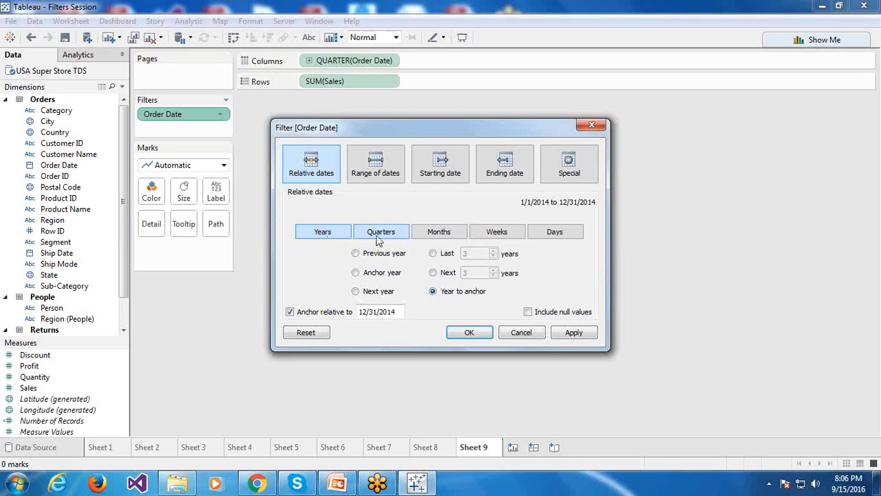
left_click(377, 237)
left_click(435, 235)
left_click(495, 237)
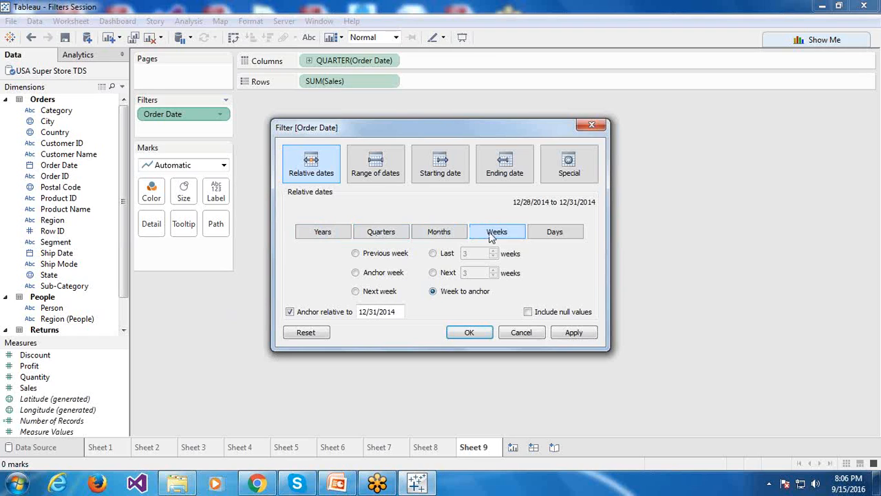
left_click(549, 235)
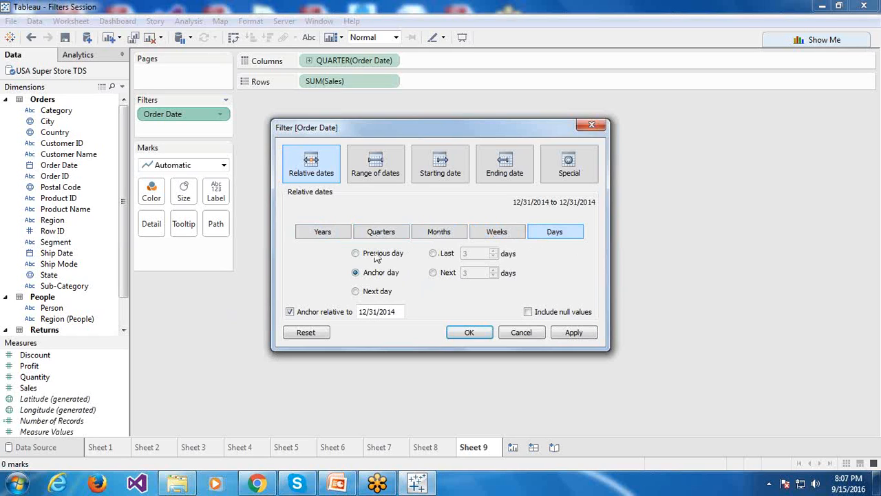
Step: Apply the Order Date filter by months for the anchor month and change the chart's mark type to Bar
left_click(440, 237)
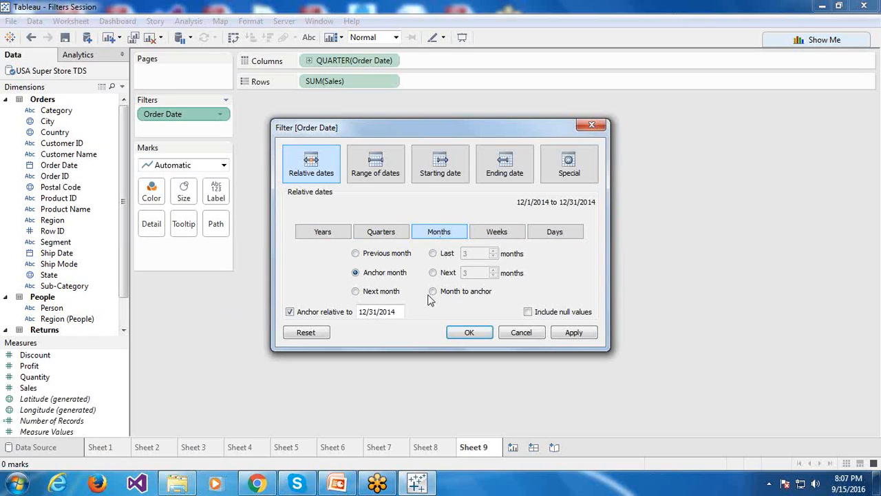
left_click(469, 333)
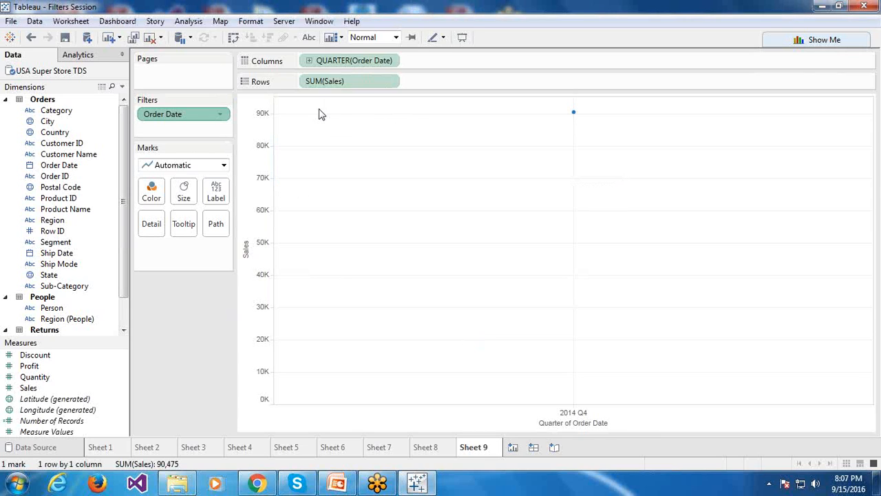
left_click(223, 166)
left_click(195, 195)
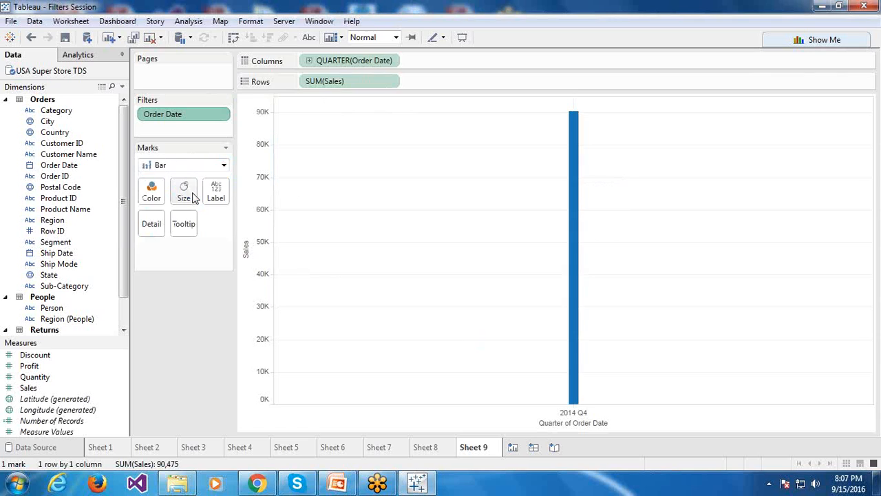
Step: Change the Order Date filter to the last 3 months relative to the anchor date and apply it
left_click(221, 114)
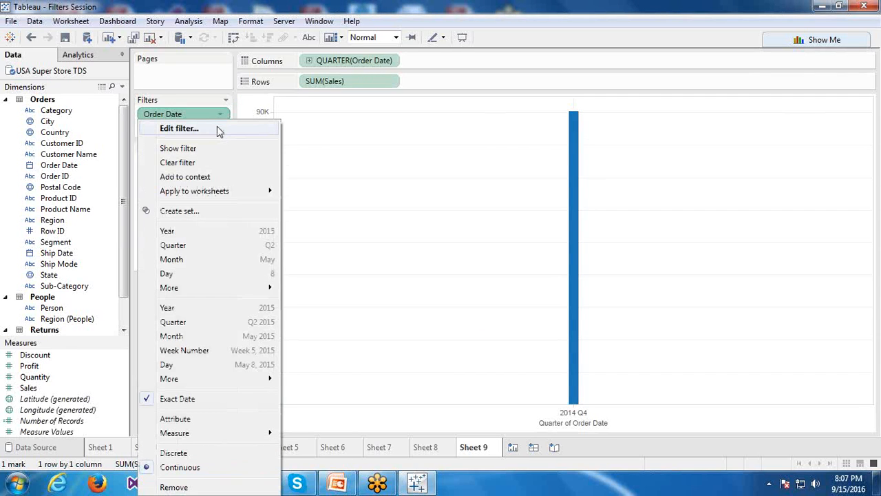
left_click(179, 128)
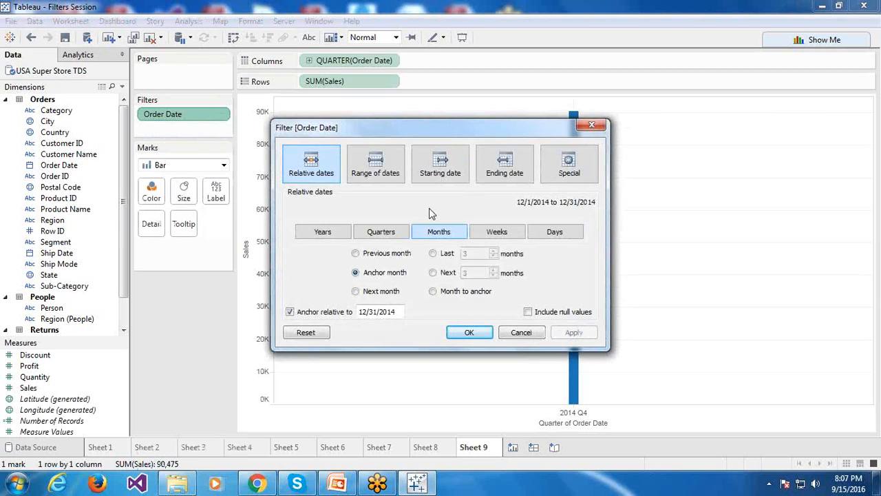
left_click(433, 254)
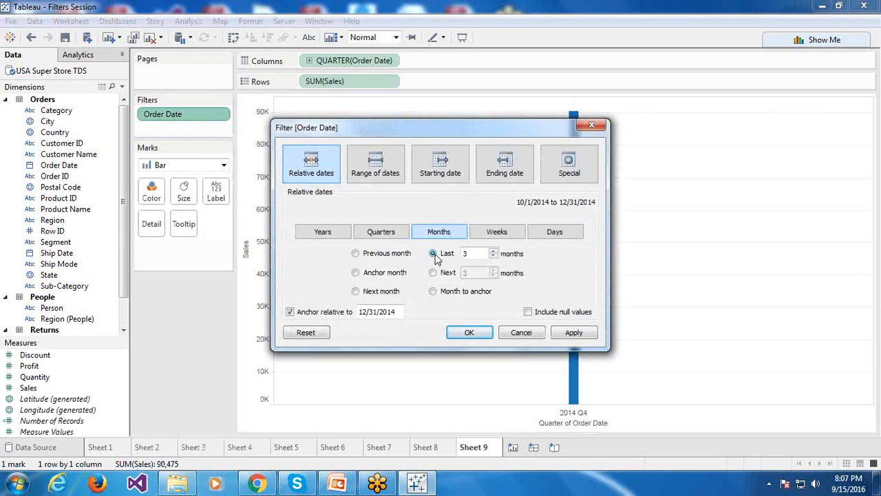
left_click(469, 332)
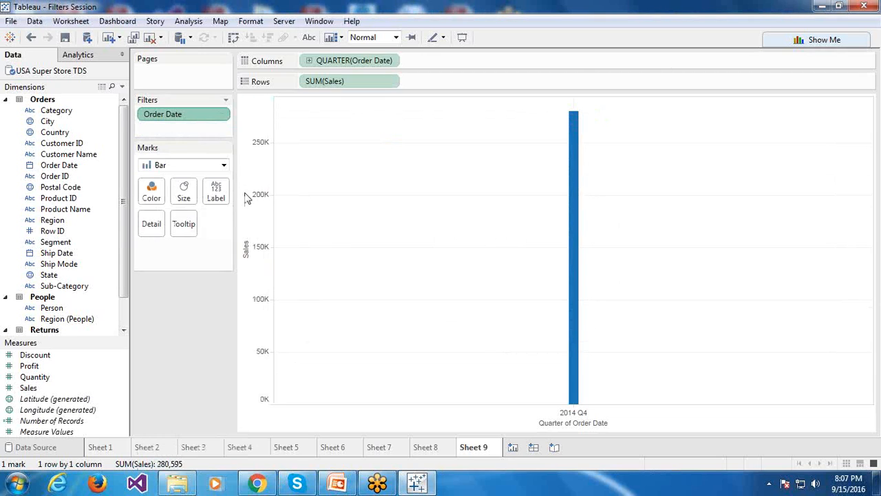
Step: Change the Order Date field on Columns to the continuous Month level
left_click(221, 114)
left_click(400, 62)
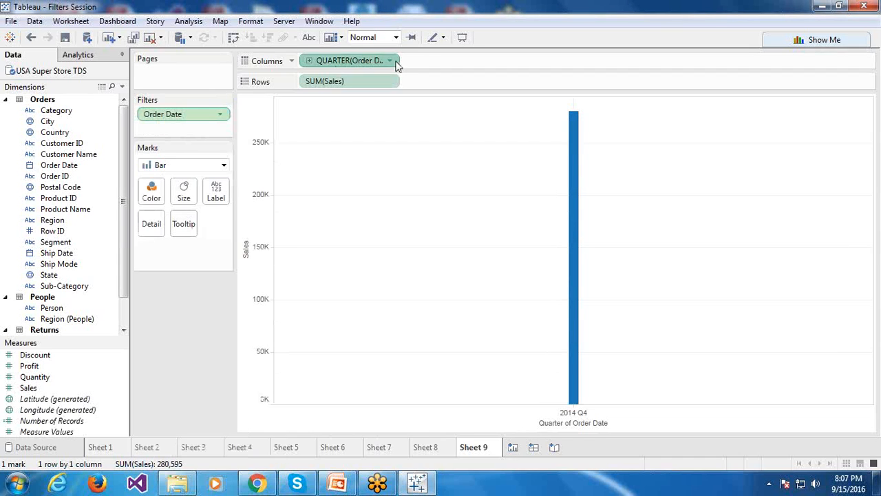
double_click(346, 62)
key("Return")
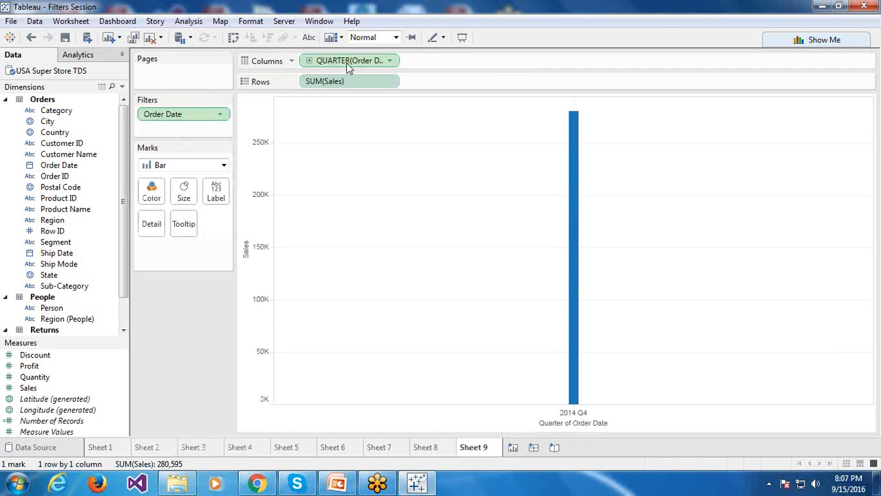
left_click(390, 60)
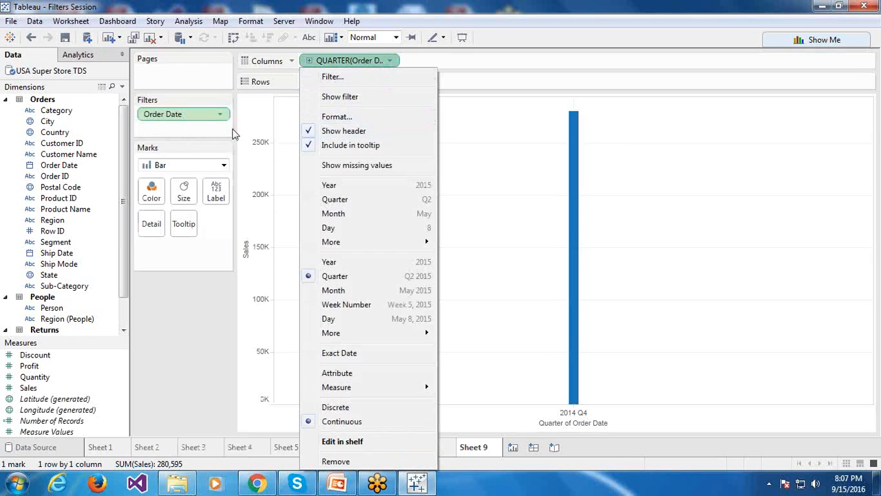
left_click(380, 290)
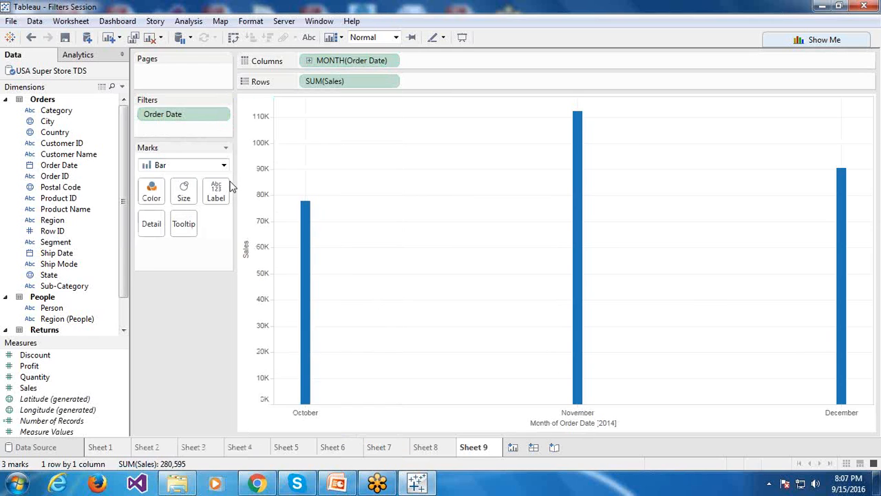
Step: Reopen the Order Date filter and compare Range of dates with Relative dates, checking the range's end date calendar
left_click(224, 115)
left_click(216, 127)
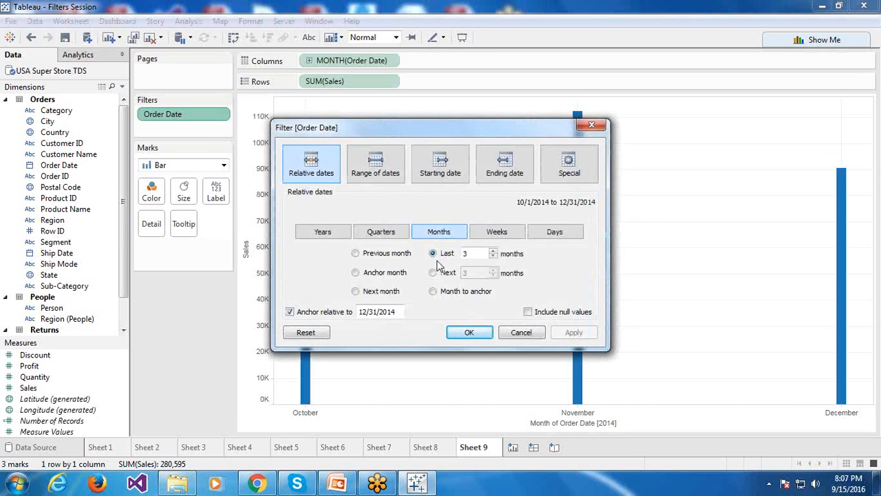
left_click(376, 175)
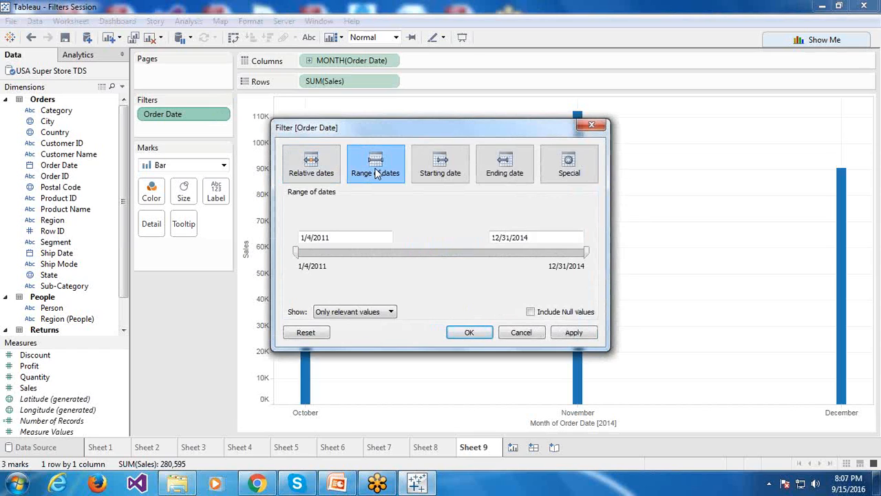
left_click(323, 171)
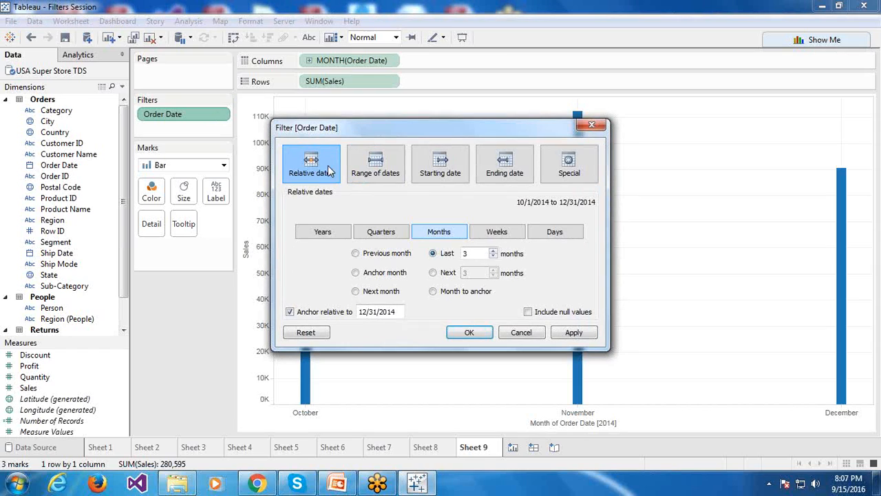
left_click(383, 172)
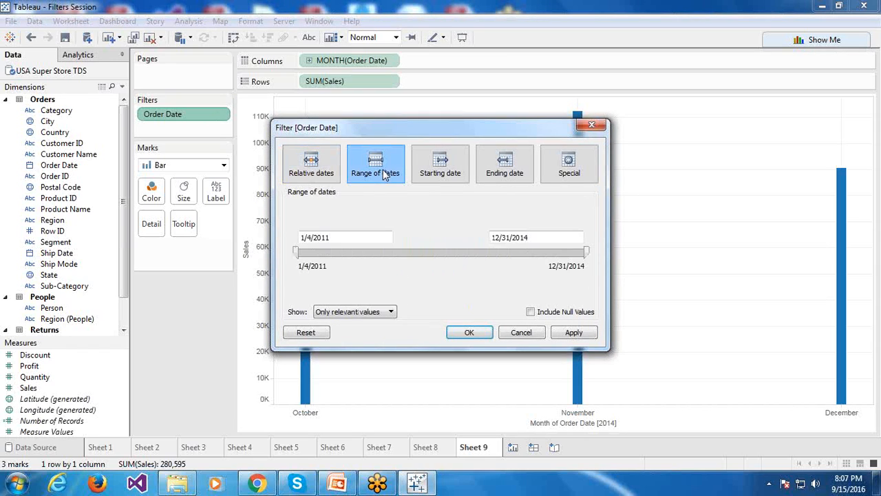
left_click(536, 237)
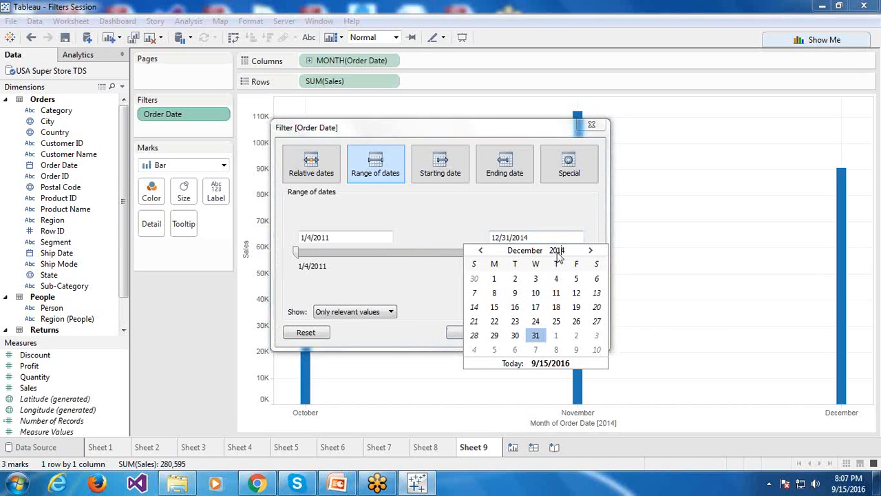
left_click(558, 250)
left_click(327, 181)
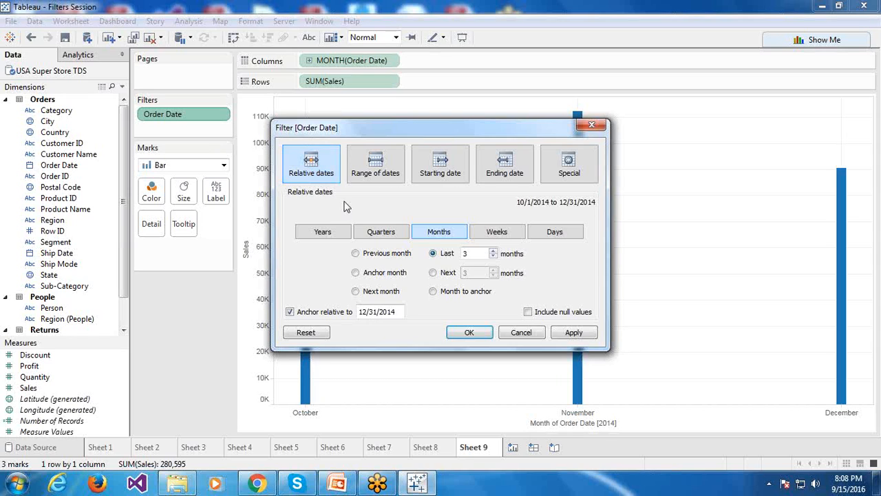
Step: Set the Order Date filter to This month with the anchor date turned off and apply it
left_click(356, 273)
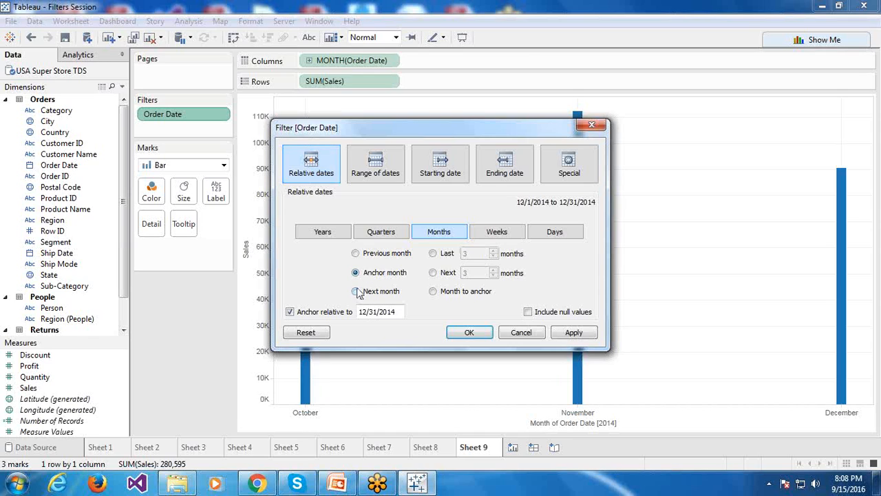
left_click(290, 313)
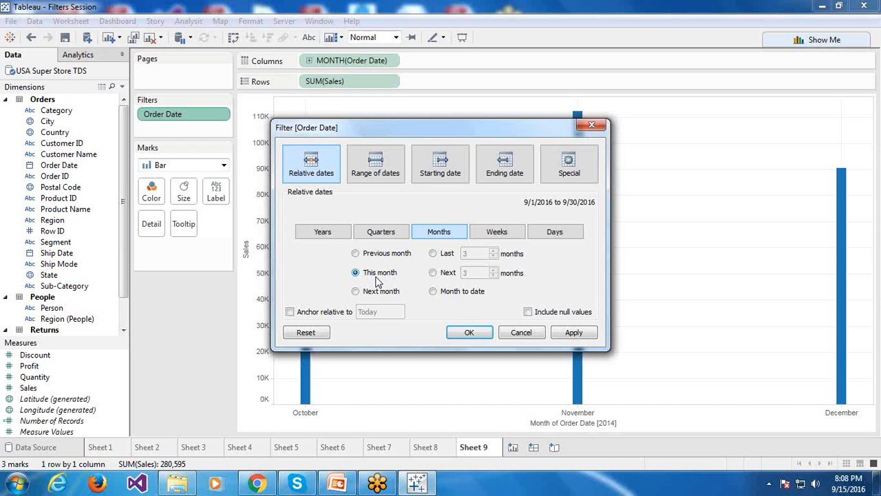
left_click(456, 330)
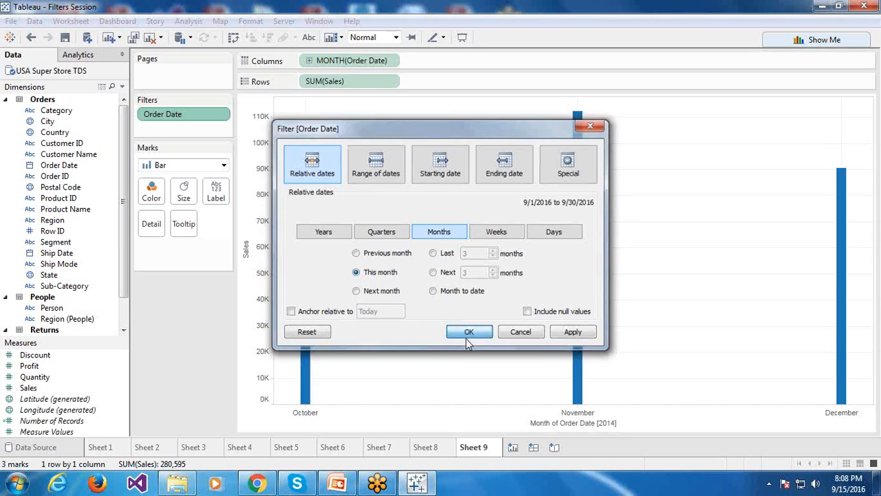
Step: Set the Order Date filter to the last 3 months, turn on the anchor date and check its calendar
left_click(223, 114)
left_click(210, 135)
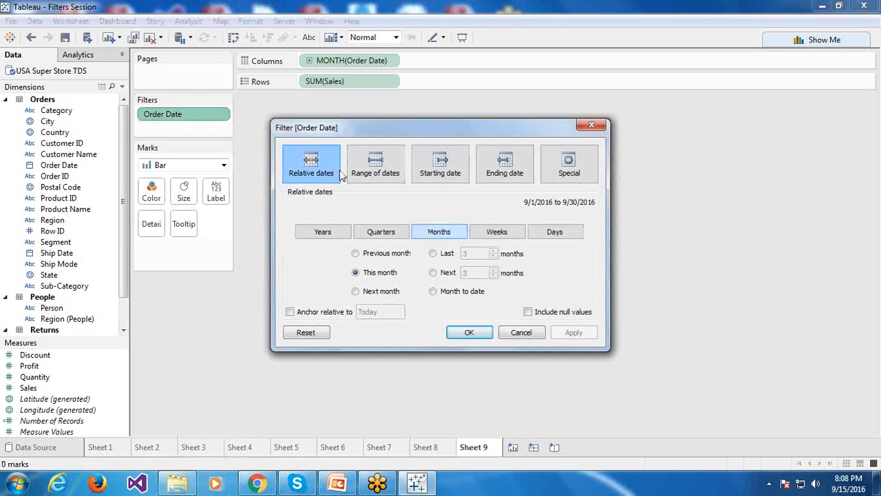
left_click(433, 254)
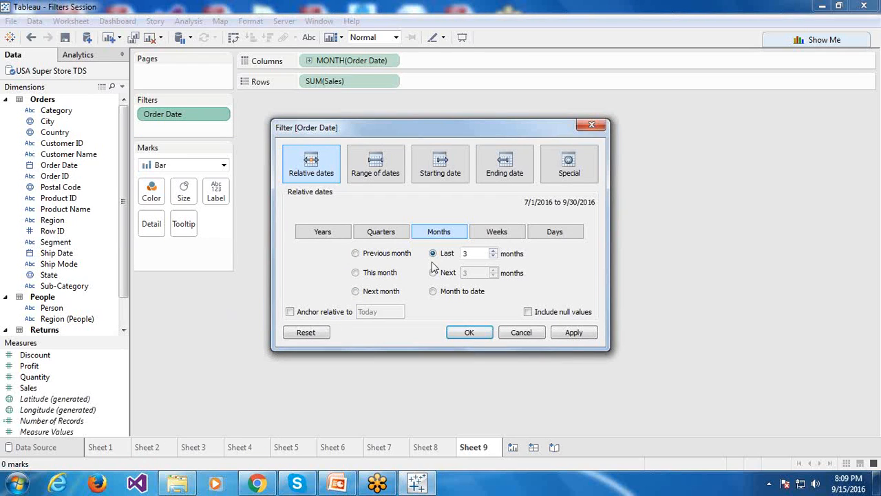
left_click(290, 312)
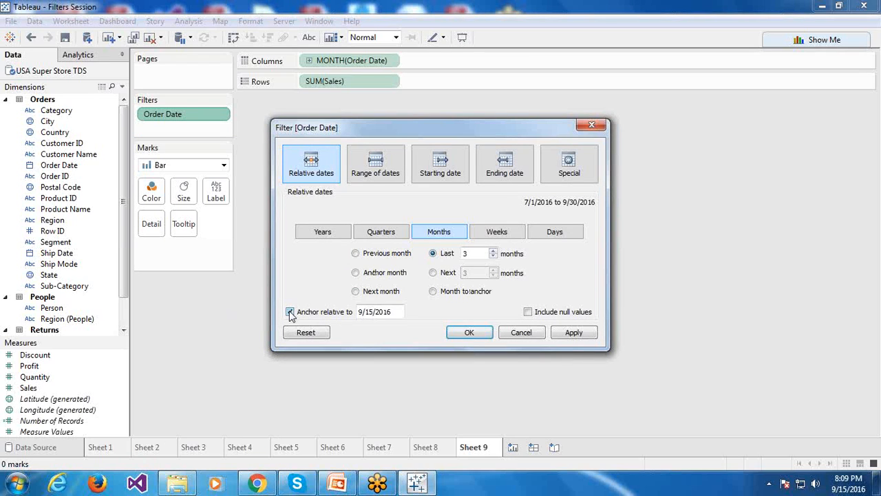
left_click(381, 312)
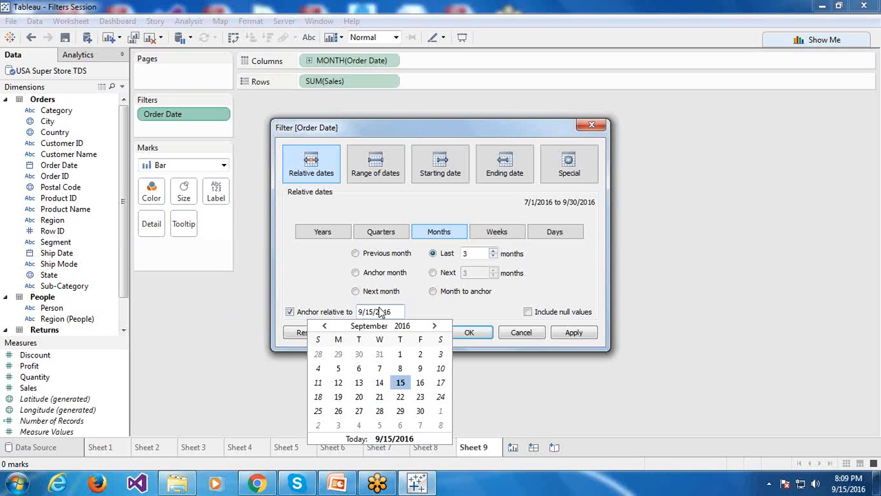
left_click(308, 266)
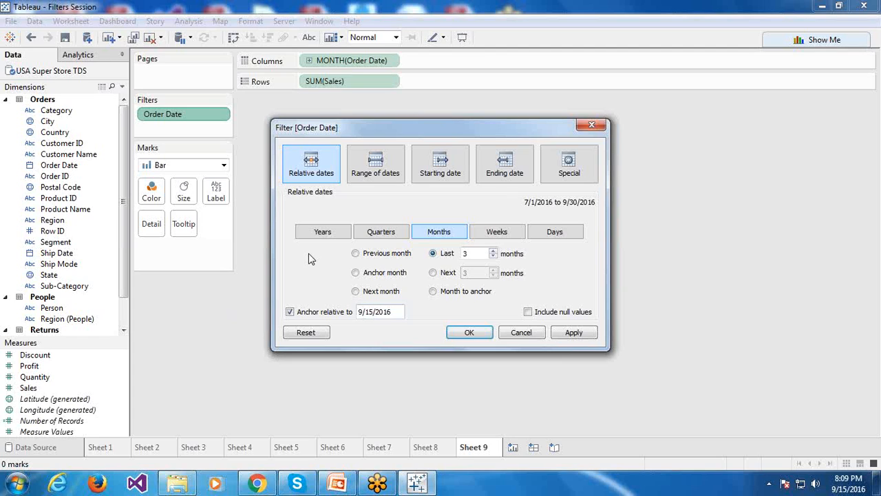
left_click(395, 307)
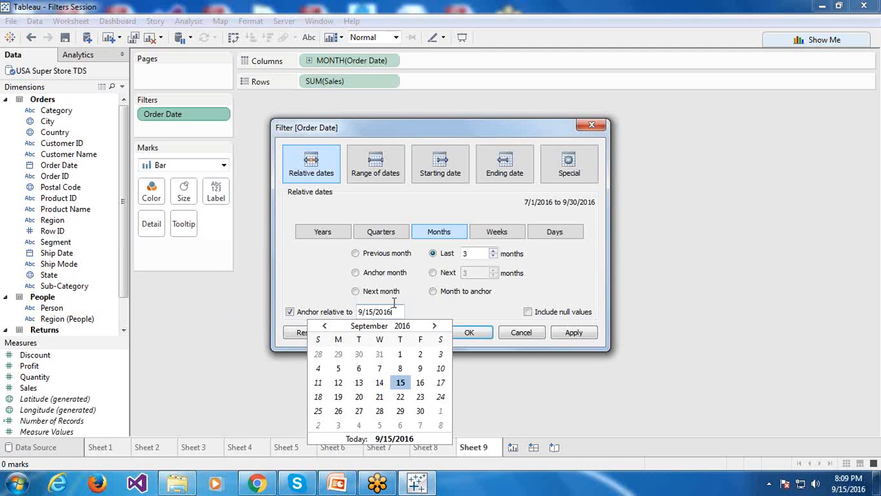
Step: Switch the anchor date off and on to compare the relative month options with today and with an anchor
left_click(290, 312)
left_click(290, 312)
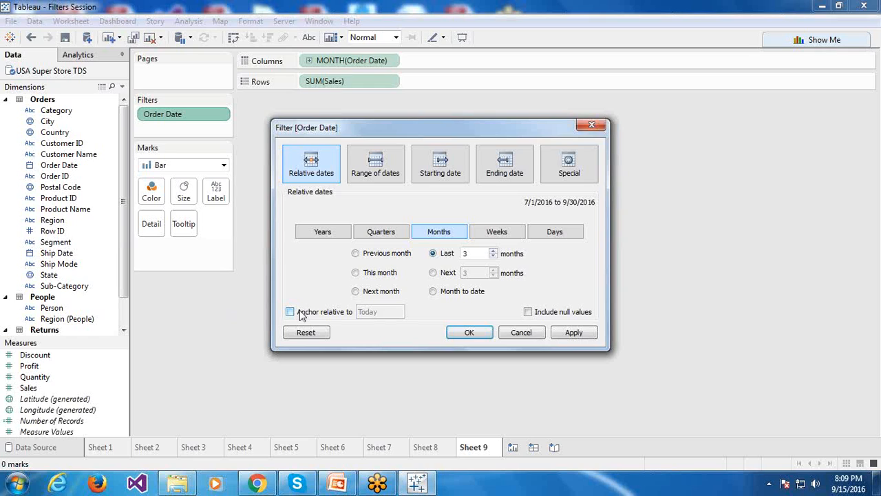
left_click(303, 314)
left_click(303, 314)
left_click(315, 314)
Step: Set the relative date filter's anchor date to 3/31/2015
left_click(387, 312)
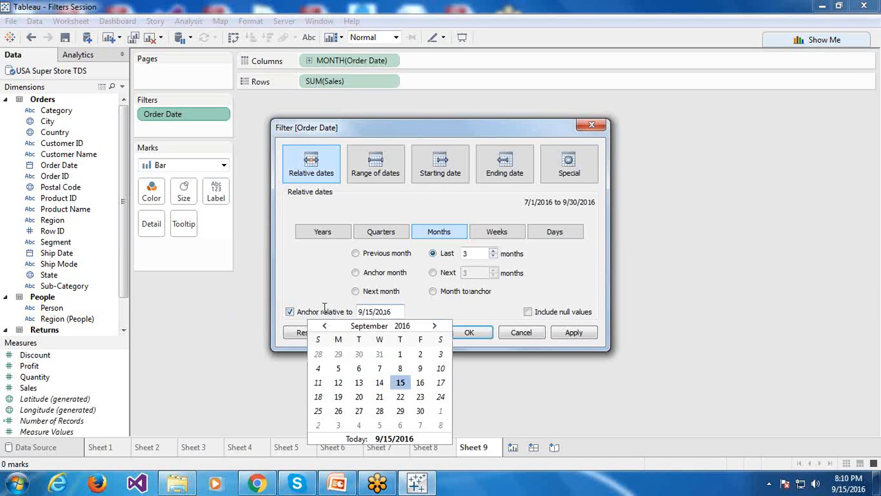
left_click(412, 324)
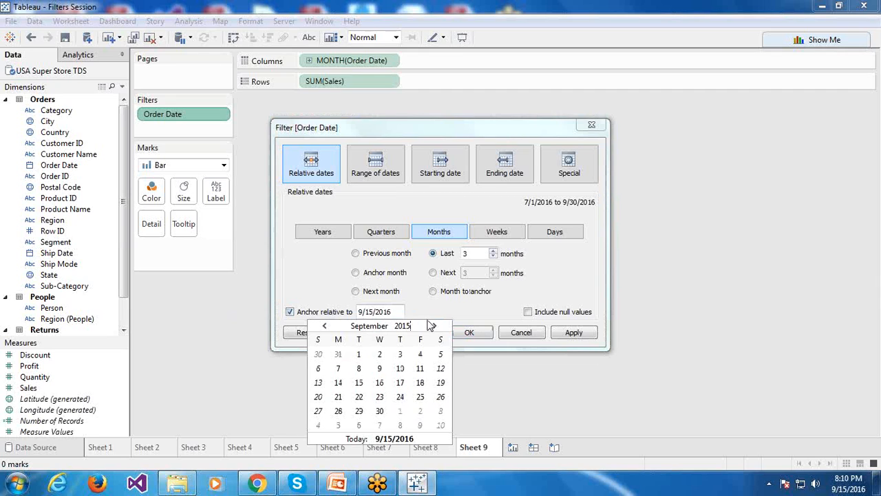
left_click(376, 328)
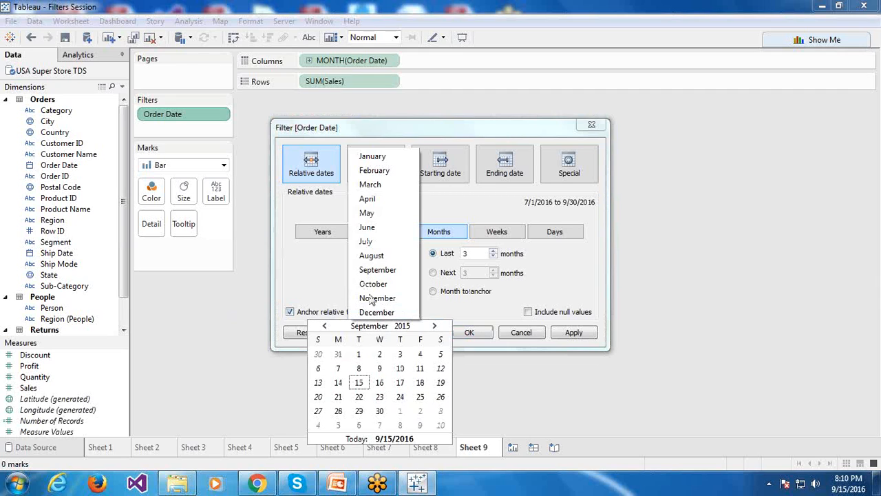
left_click(382, 186)
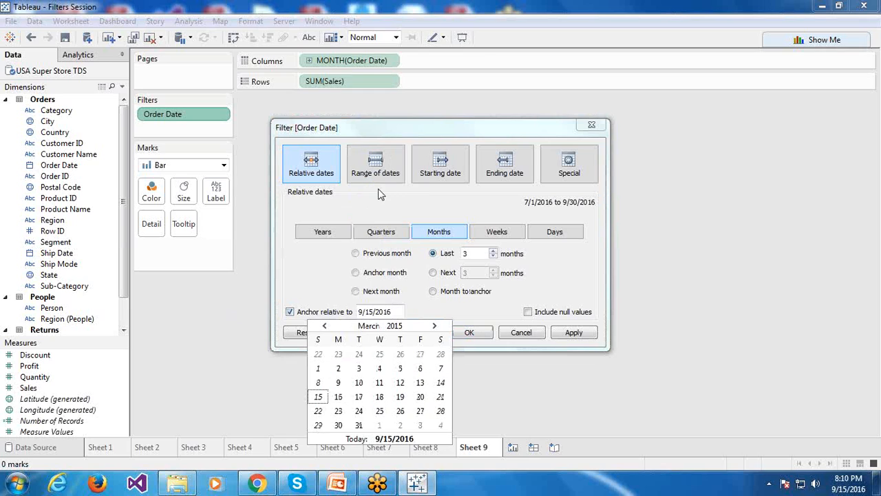
left_click(360, 426)
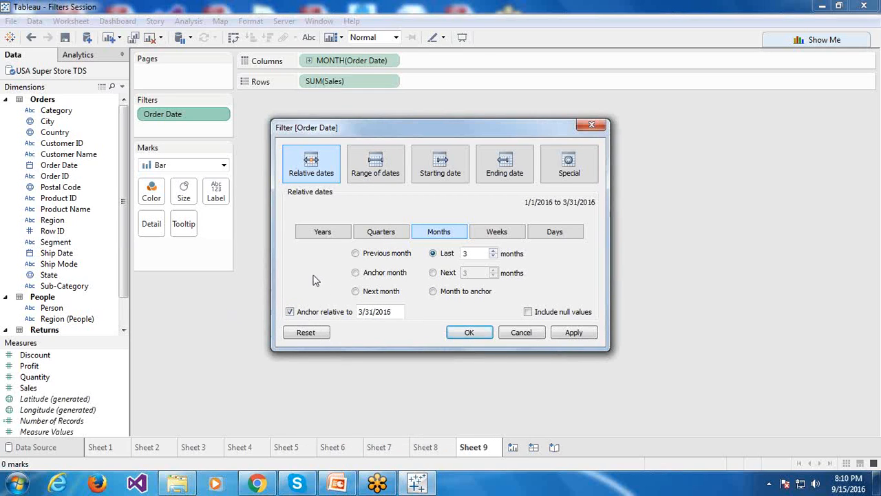
Step: Extend the relative period to the last 6 months, apply the filter and inspect the monthly Sales bars
left_click(493, 251)
left_click(494, 251)
left_click(493, 251)
left_click(469, 332)
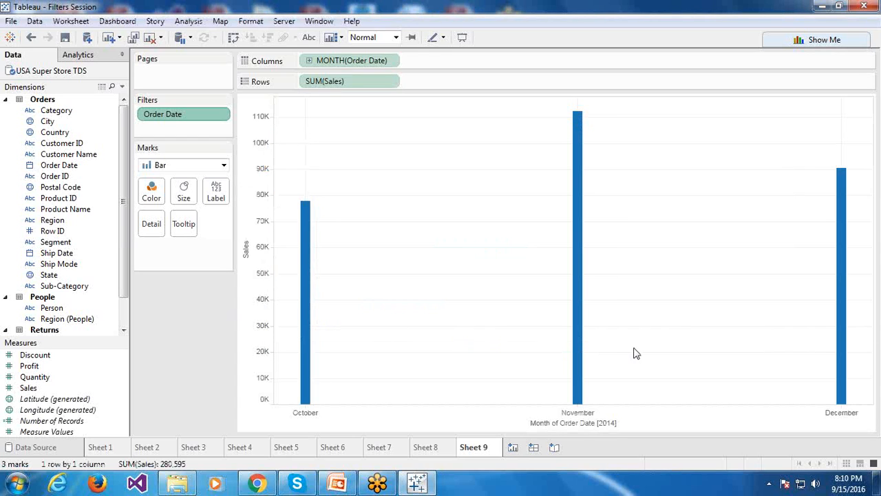
mouse_move(834, 362)
mouse_move(861, 345)
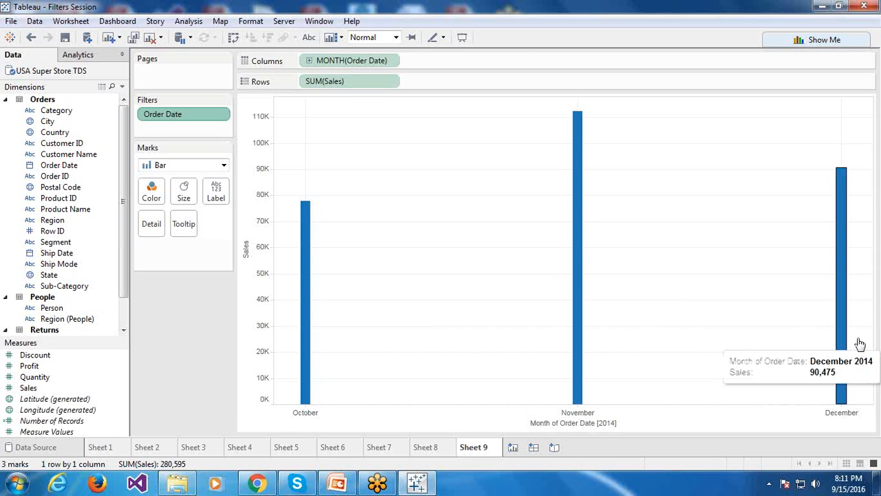
mouse_move(368, 393)
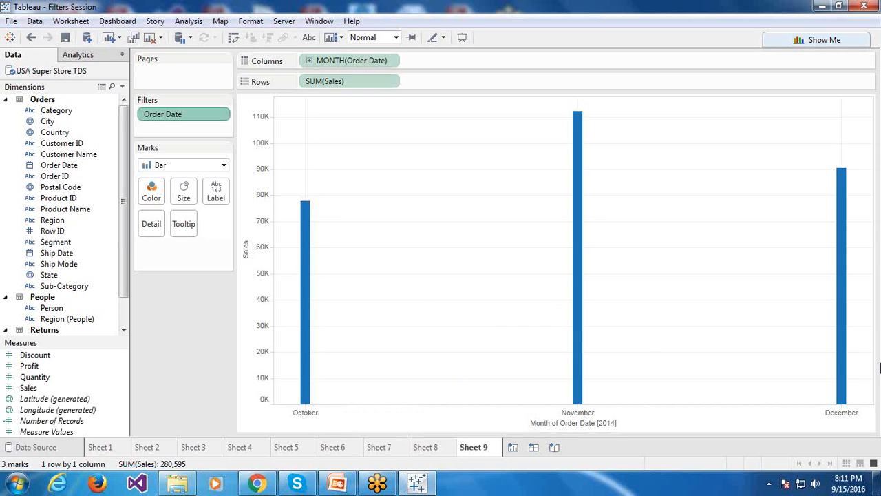
left_click(220, 117)
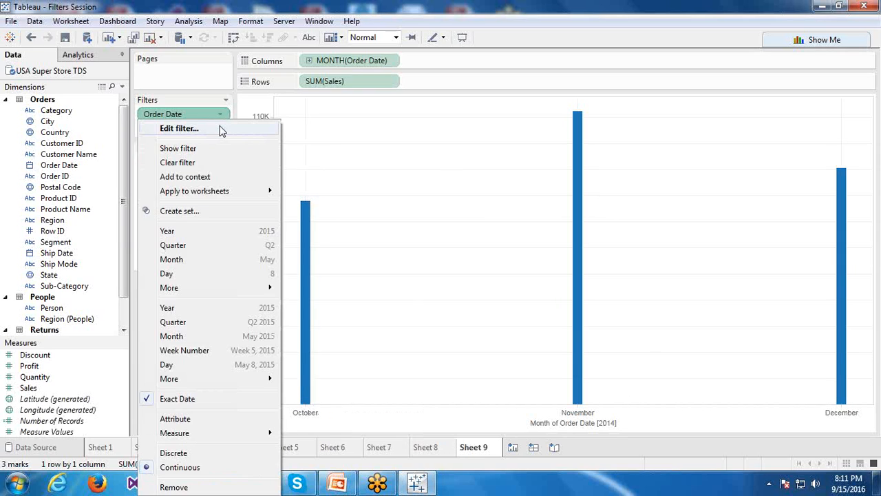
left_click(219, 128)
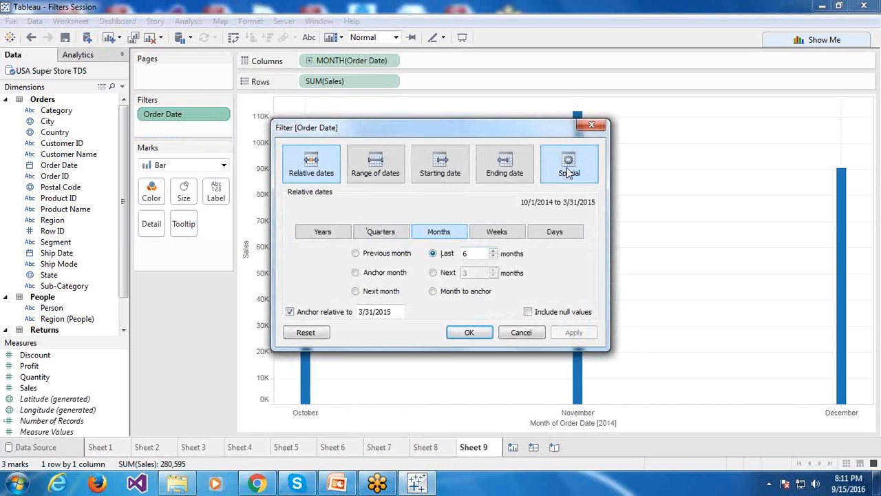
left_click(523, 334)
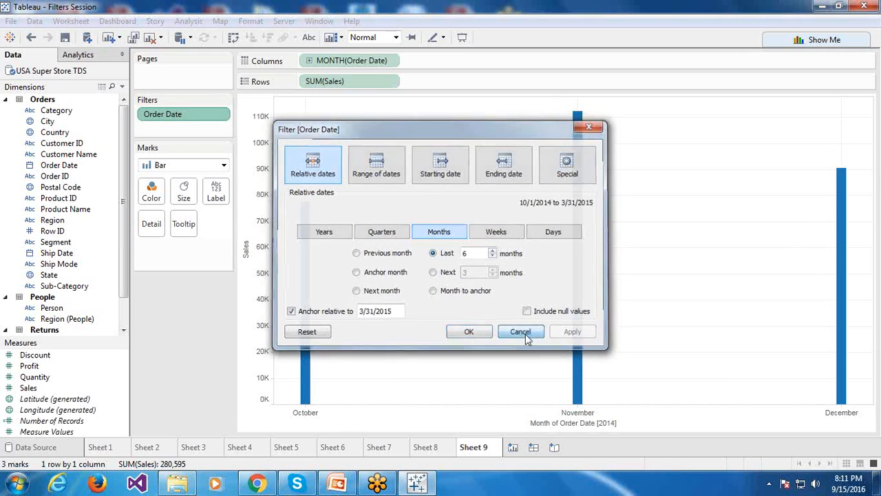
left_click(109, 38)
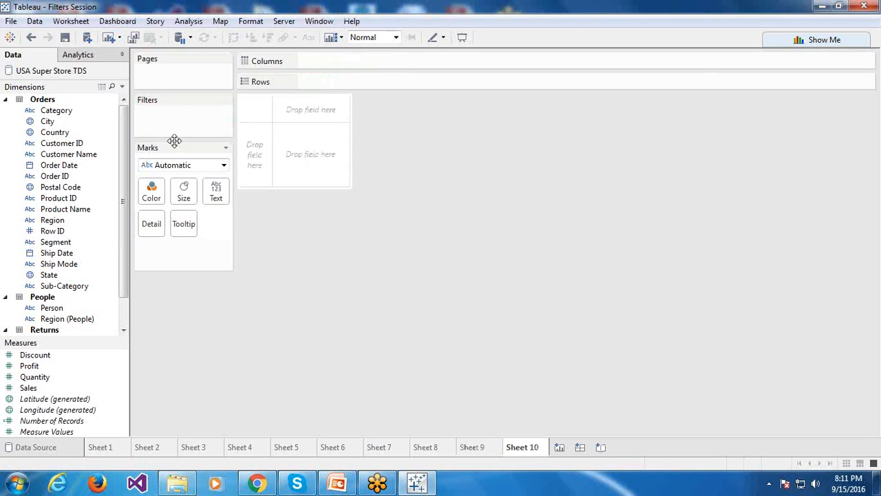
right_click(527, 455)
left_click(572, 343)
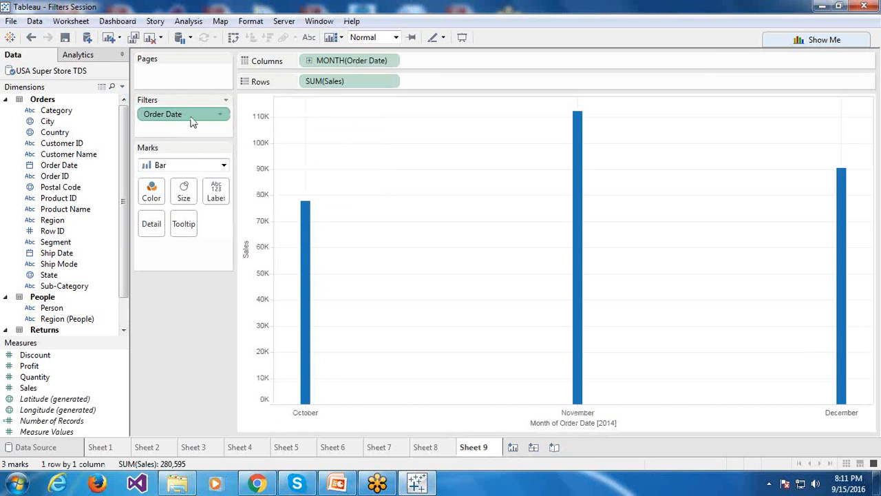
Step: Duplicate the Sheet 9 worksheet and check the Order Date filter settings on the copy
left_click(135, 40)
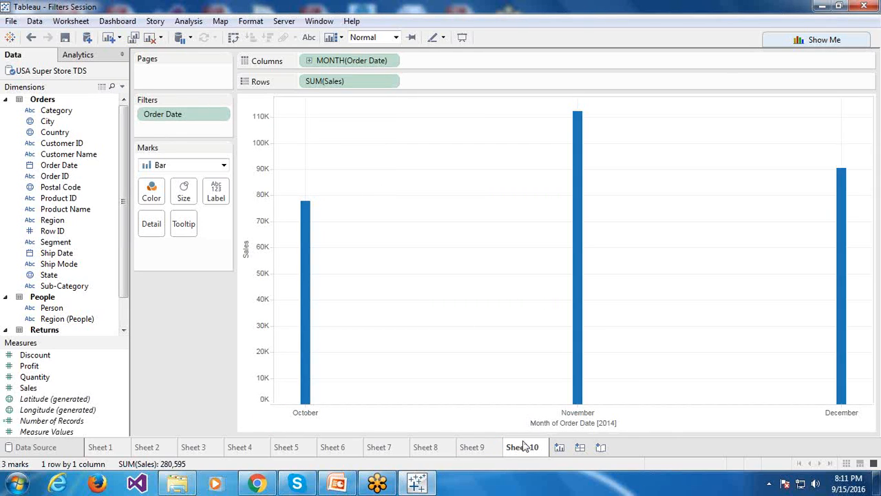
mouse_move(523, 447)
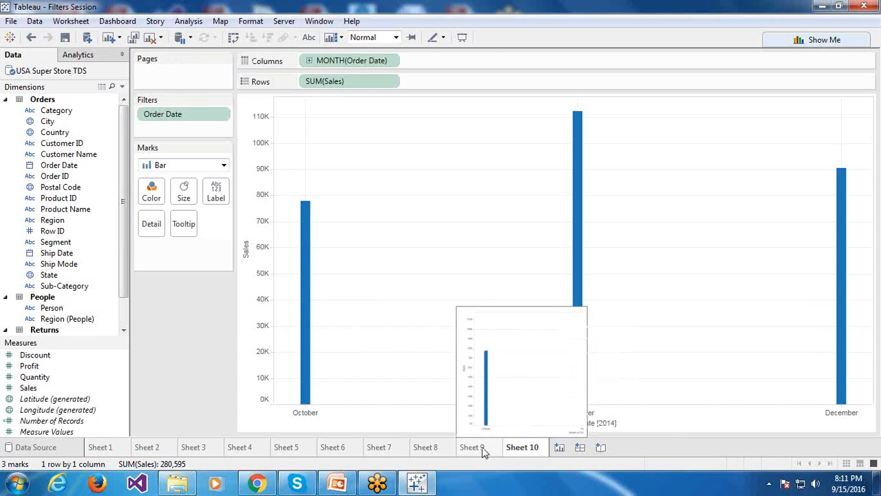
left_click(225, 114)
left_click(220, 131)
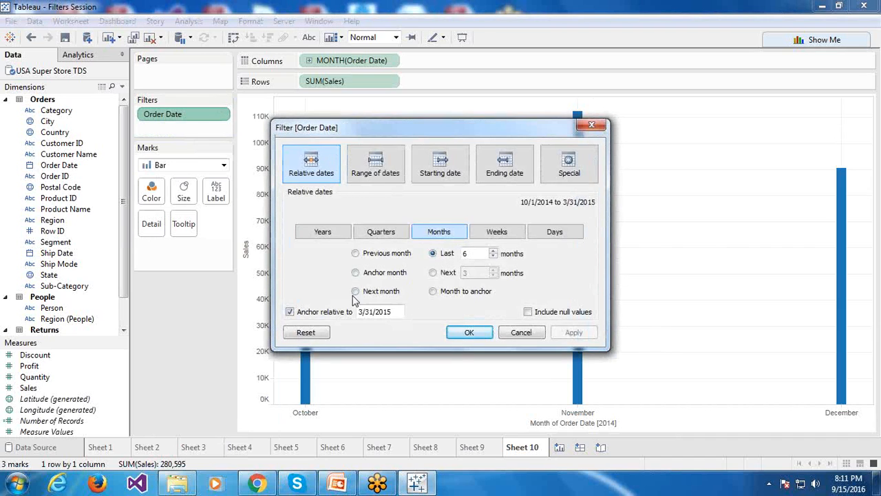
left_click(520, 332)
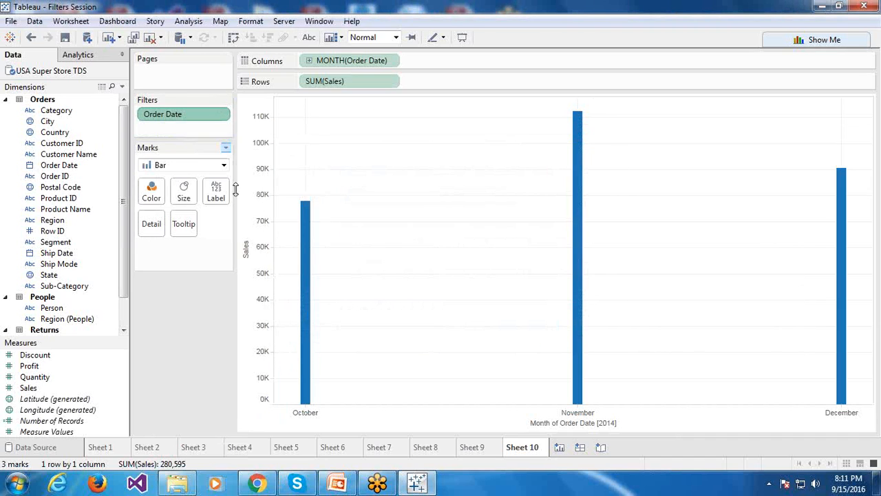
Step: Look through the special Order Date filter options for null and non-null dates, then apply the filter with All dates
left_click(220, 115)
left_click(224, 127)
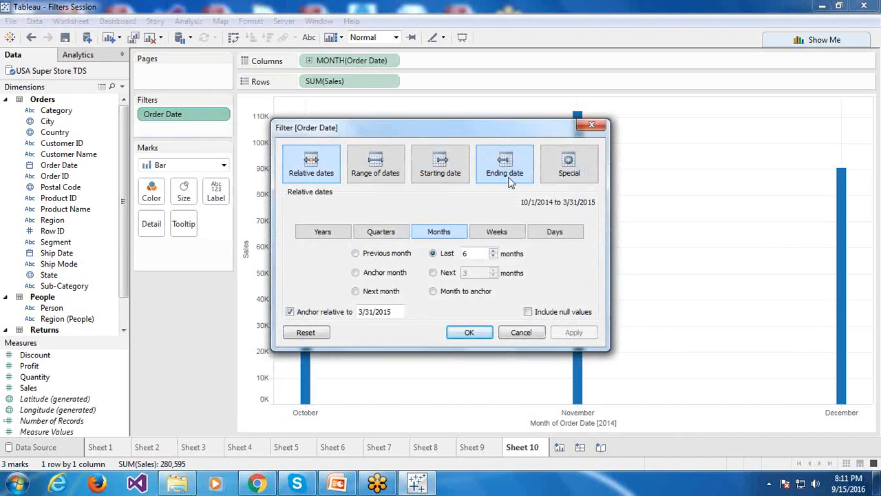
left_click(569, 171)
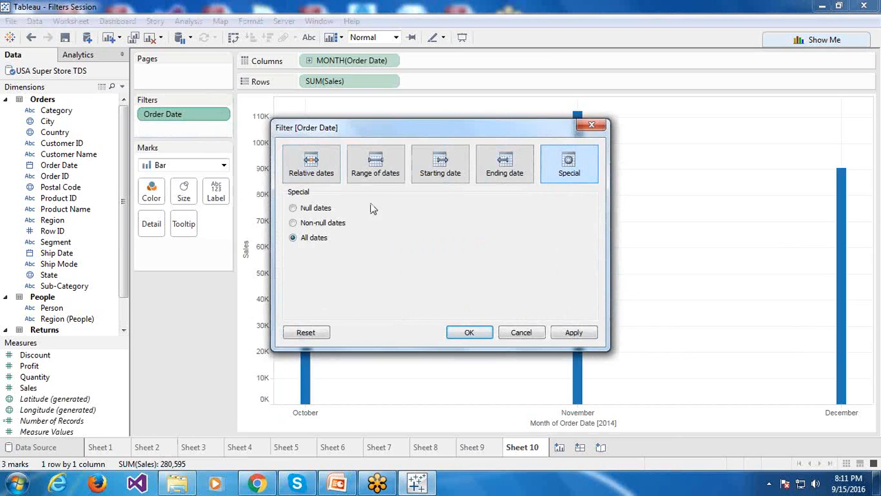
left_click(308, 208)
left_click(308, 226)
left_click(299, 213)
left_click(296, 225)
left_click(294, 238)
left_click(460, 332)
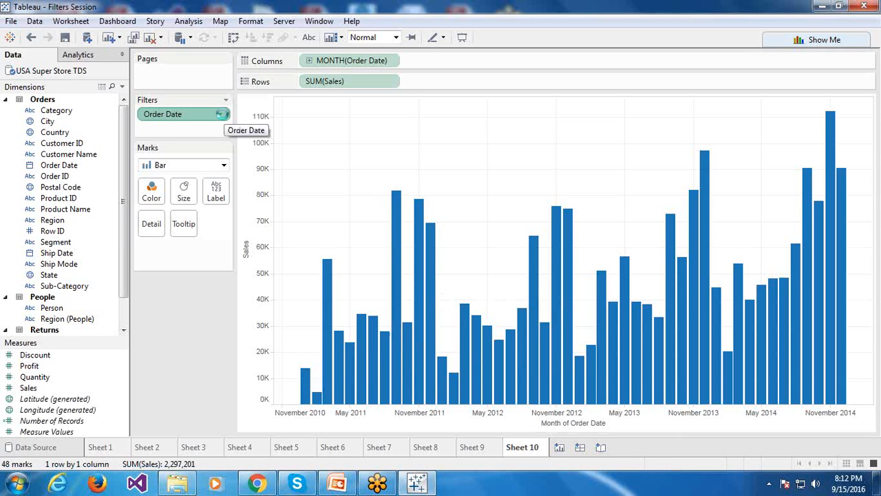
Step: Create a new worksheet with the sum of Sales on Rows and State on Columns
left_click(559, 448)
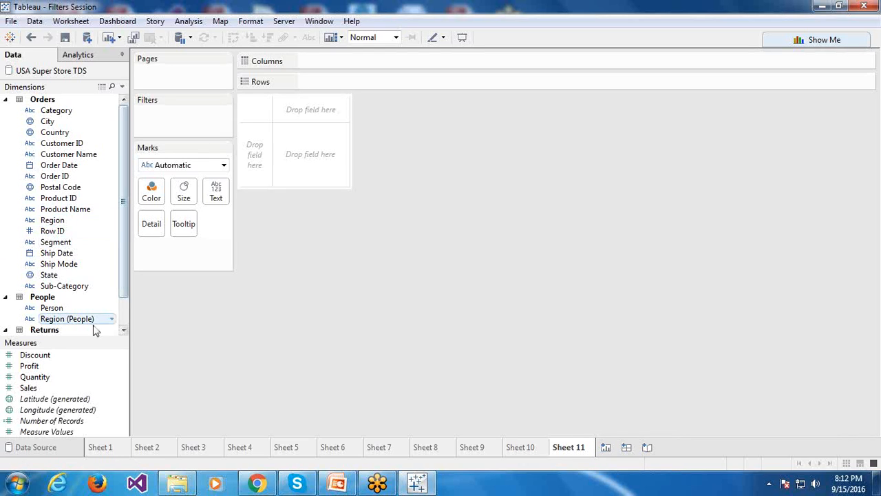
left_click(38, 390)
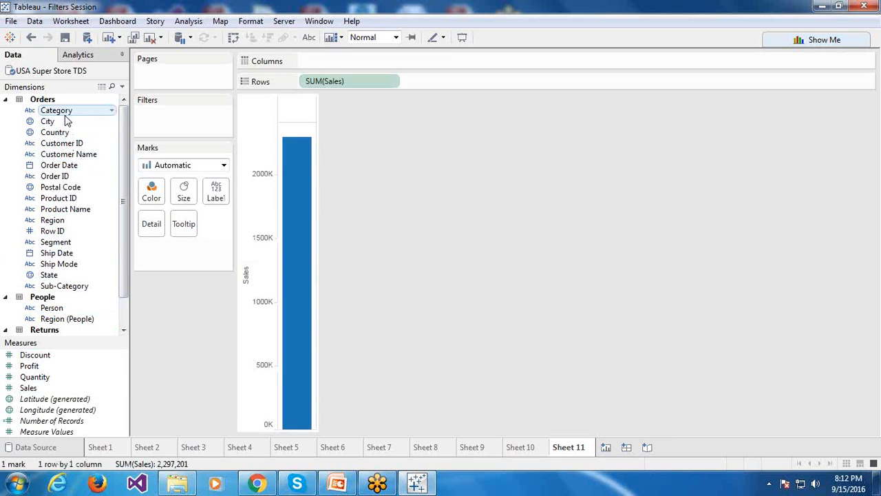
left_click(47, 276)
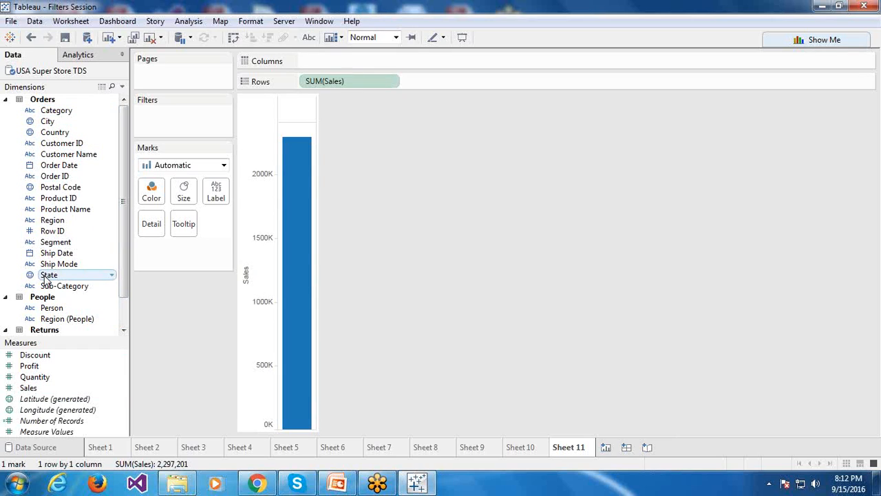
left_click_drag(47, 279, 314, 72)
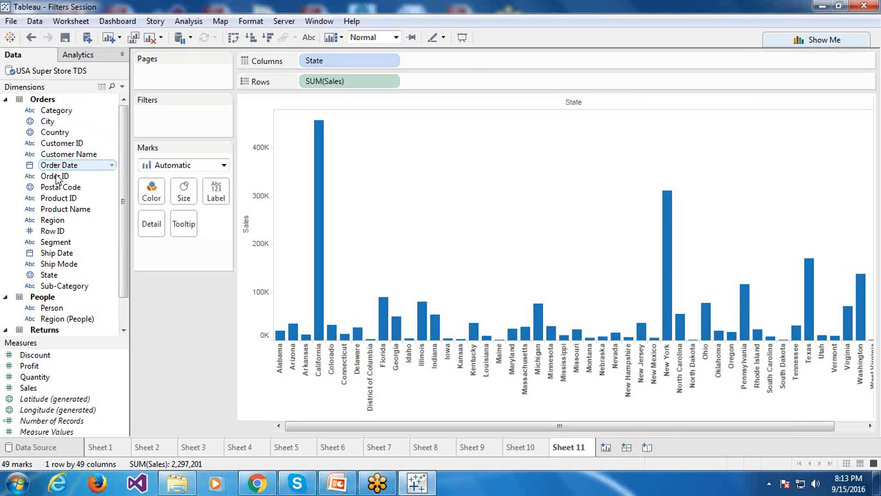
Step: Add a Sum of Sales filter with a range of values from 106,731 to 383,306
left_click_drag(55, 390, 172, 126)
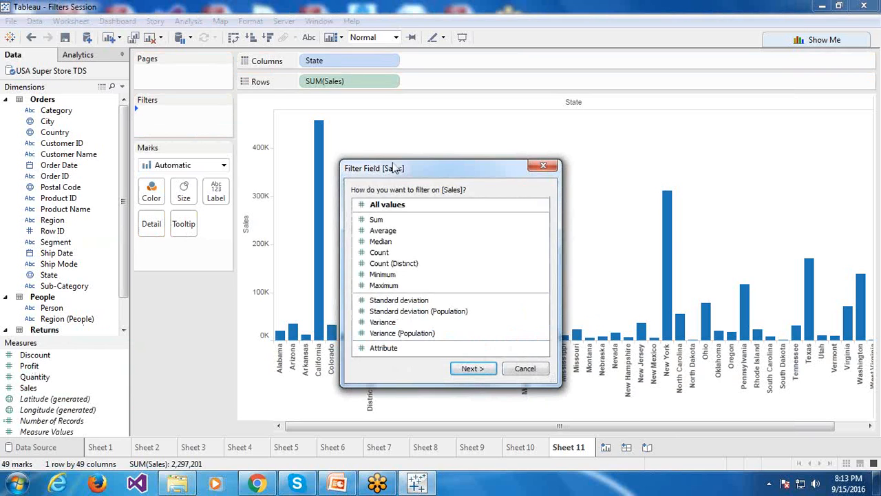
left_click_drag(393, 170, 413, 138)
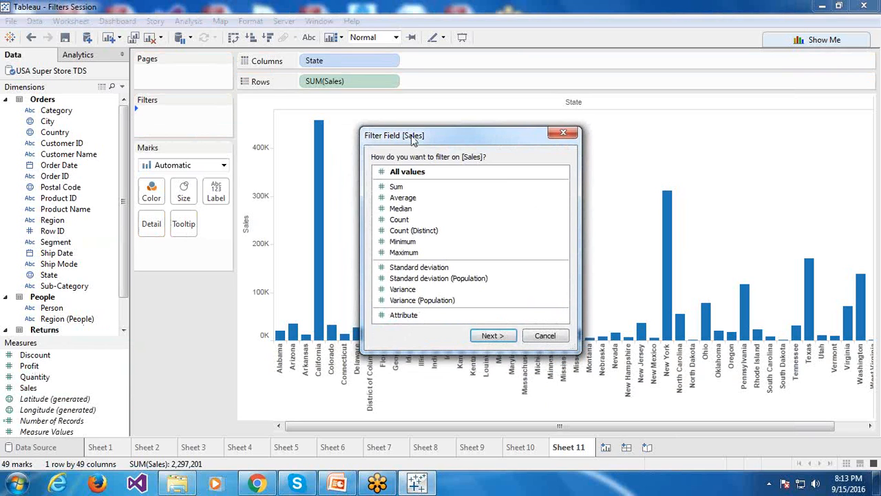
left_click_drag(426, 139, 174, 186)
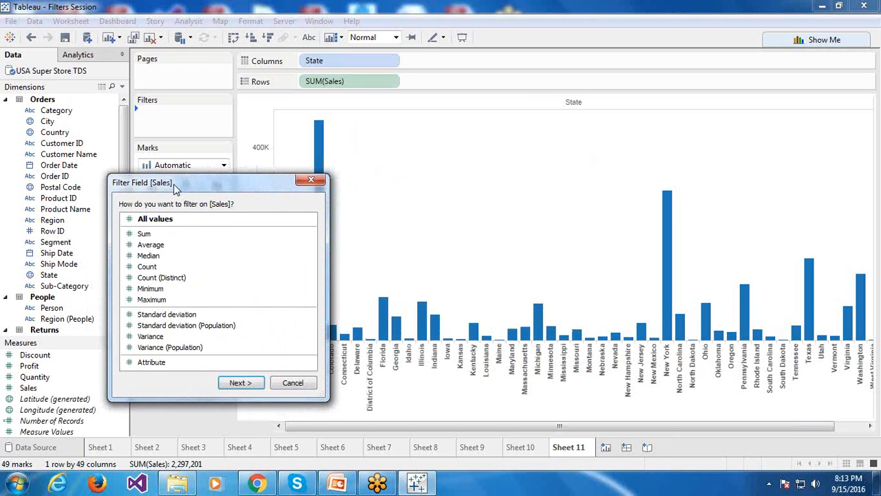
left_click(155, 235)
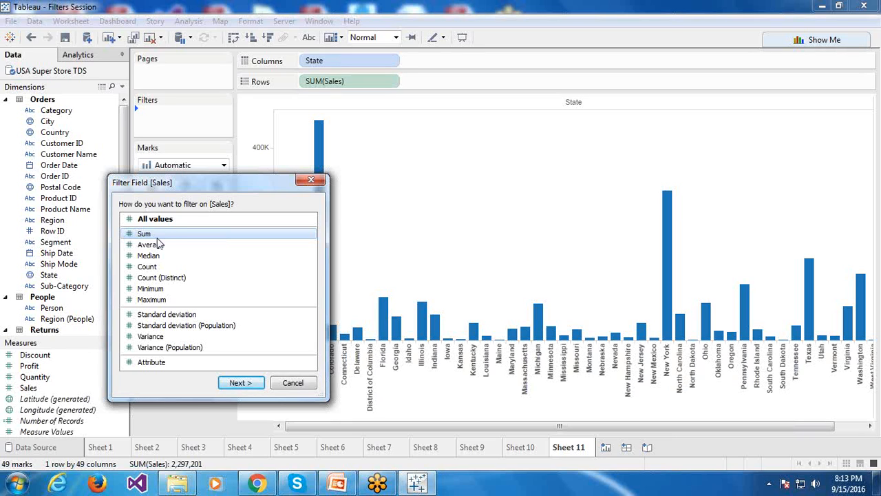
left_click(238, 383)
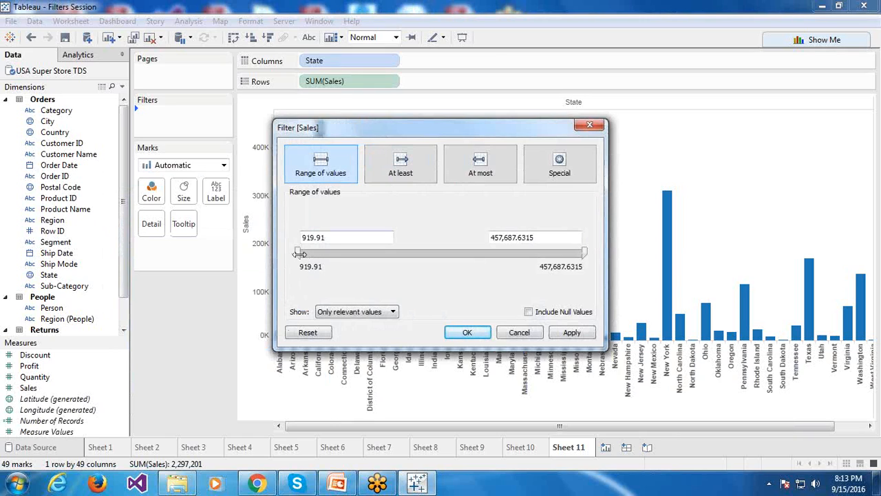
left_click_drag(299, 254, 365, 254)
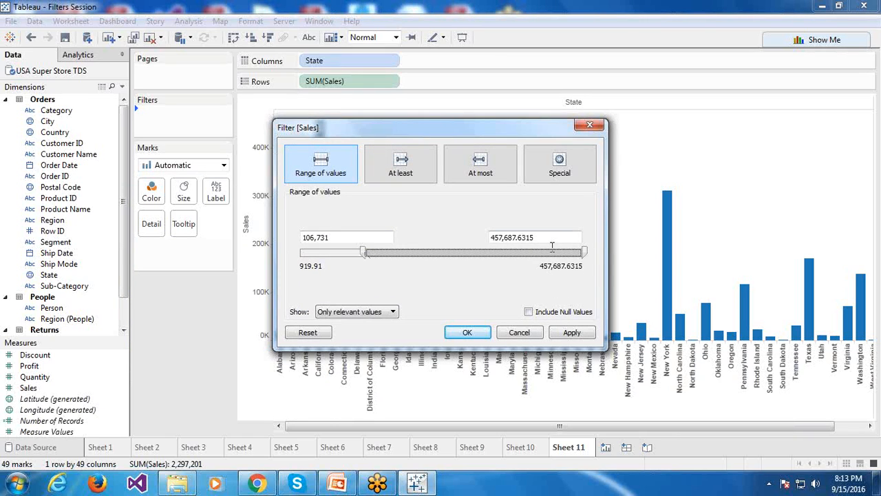
left_click_drag(585, 252, 539, 254)
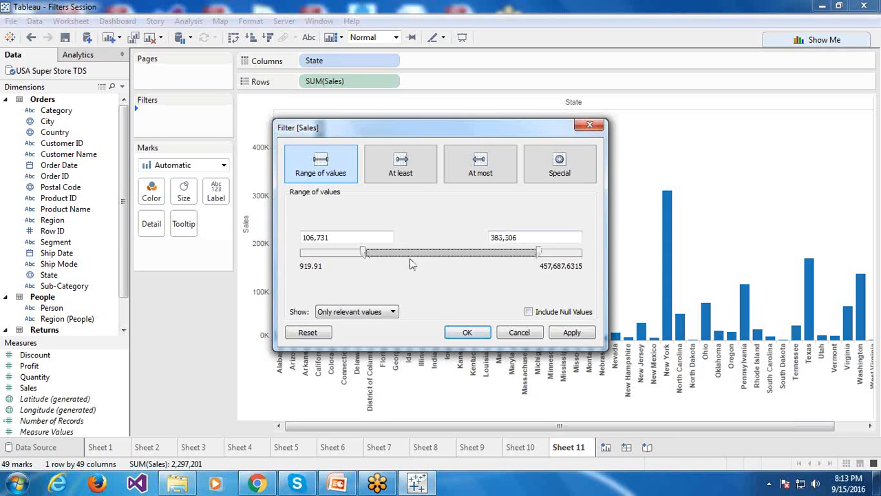
left_click(472, 334)
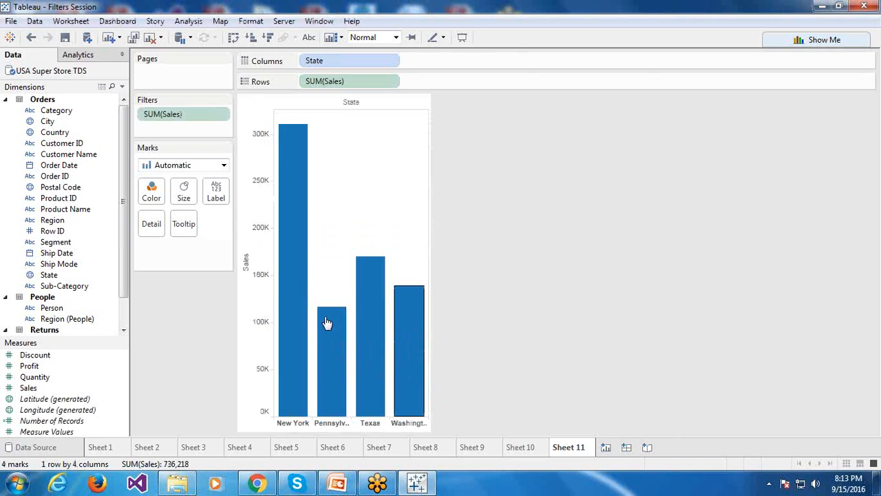
Step: Compare the Sales filter's range settings with the remaining State bars
left_click(223, 114)
left_click(213, 132)
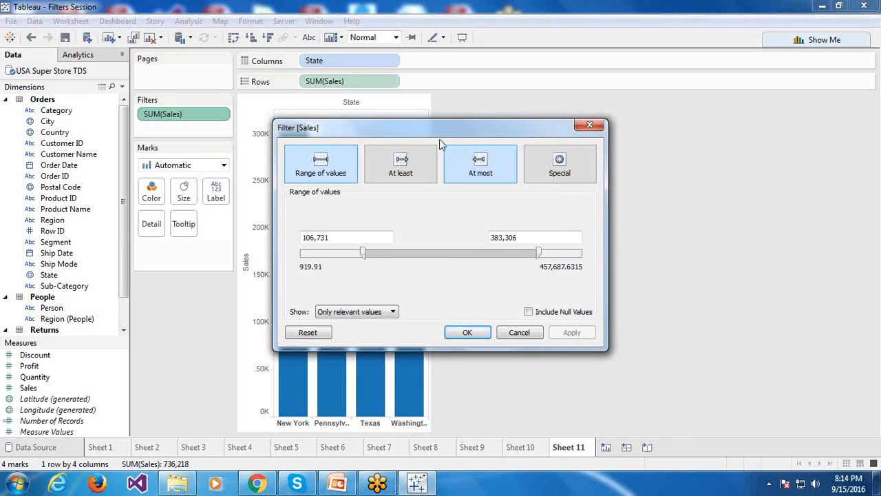
left_click_drag(445, 128, 668, 118)
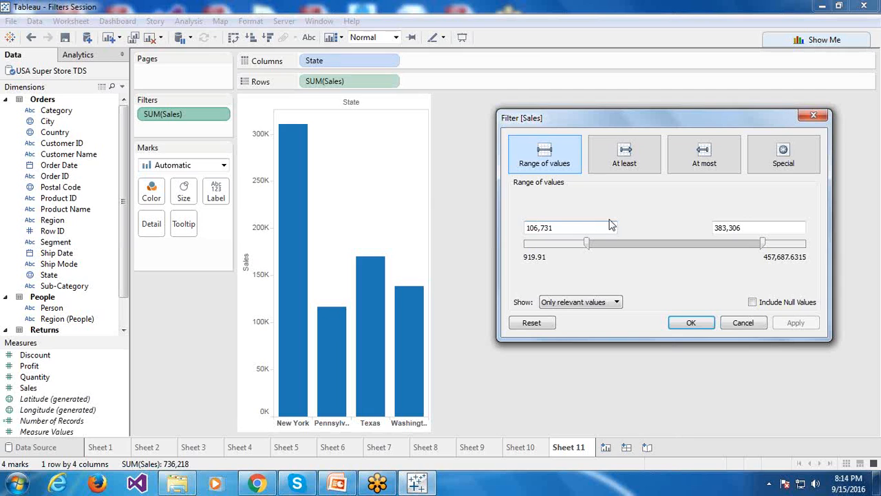
left_click(687, 325)
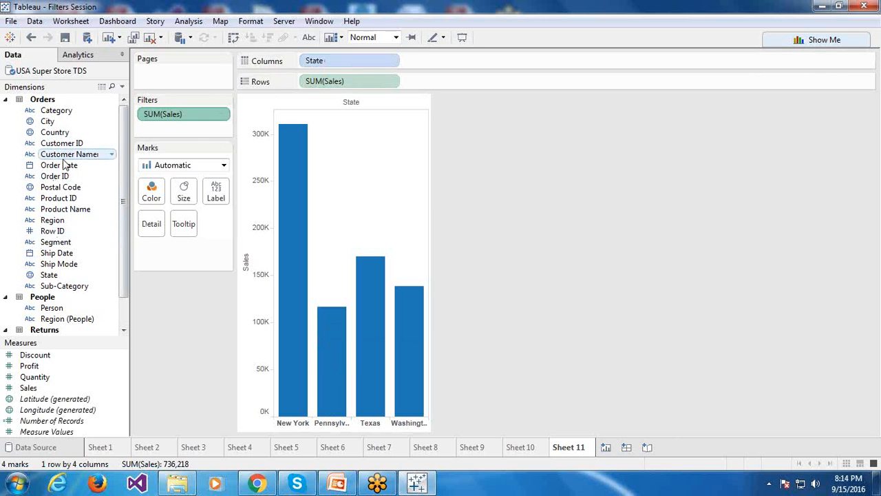
Step: Replace State on Columns with the year of Order Date
left_click(390, 62)
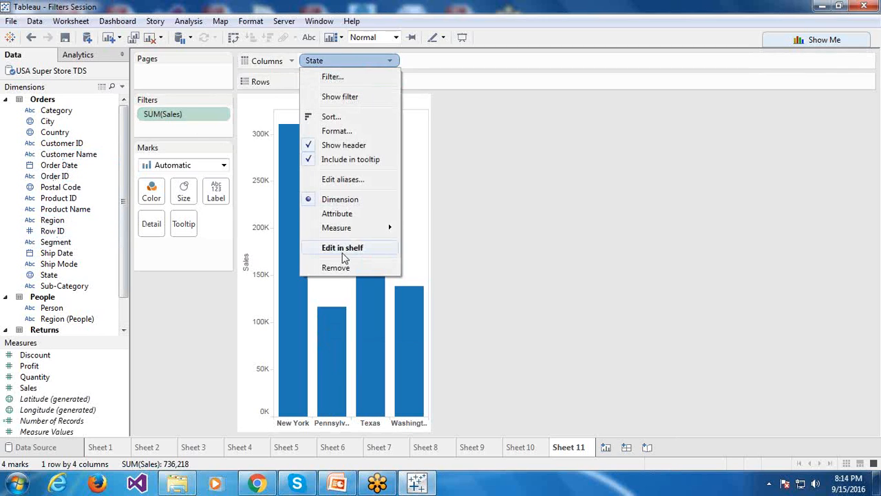
left_click(344, 272)
left_click_drag(61, 166, 349, 67)
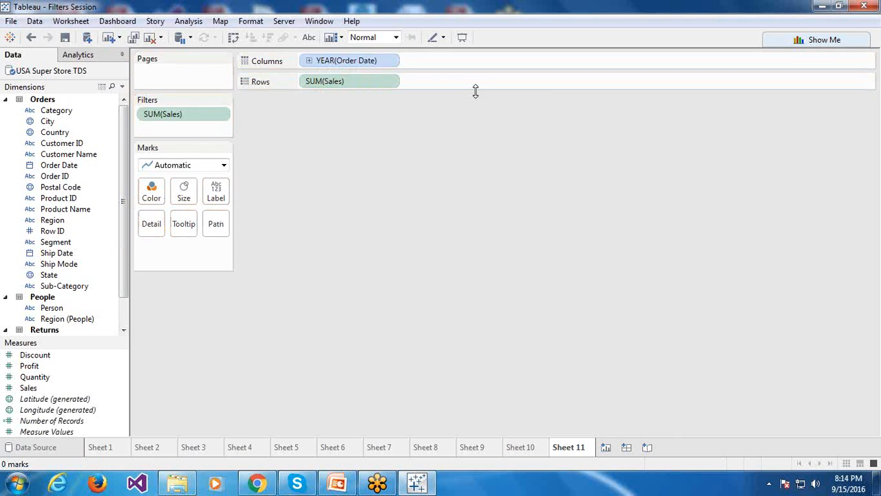
Step: Raise the Sales filter's upper limit to 733,947.0232 and apply it to the yearly view
left_click(221, 114)
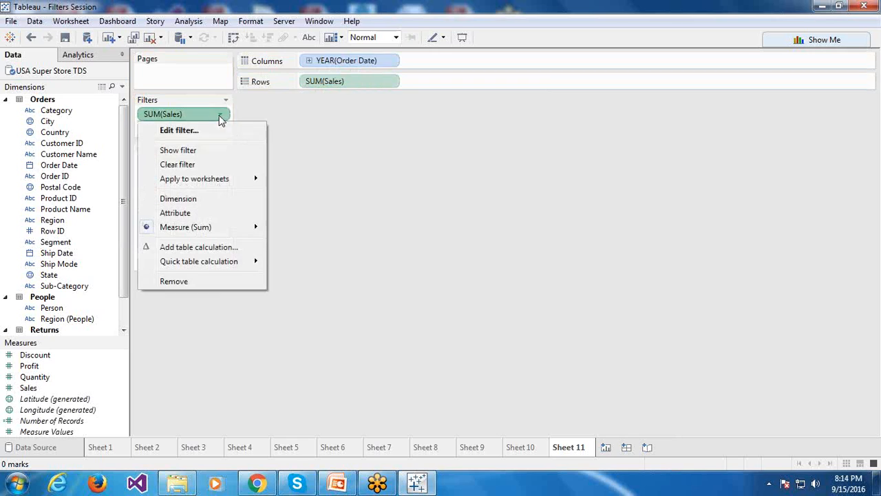
left_click(183, 130)
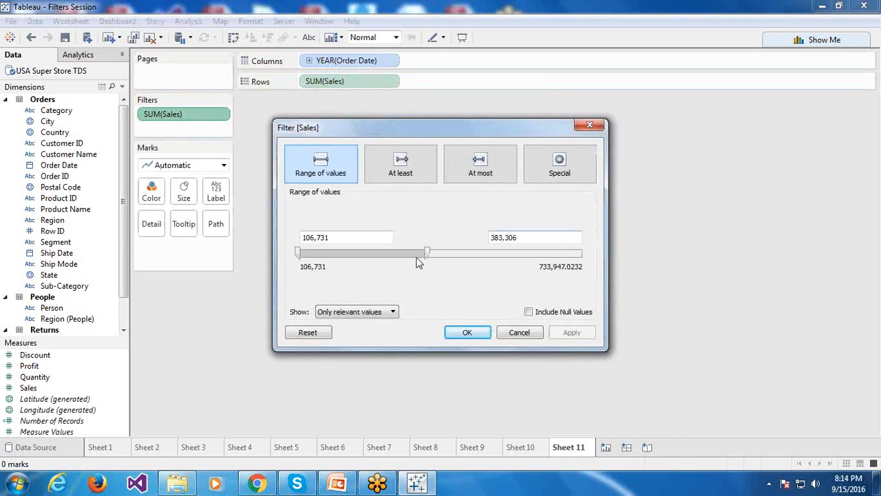
left_click_drag(430, 252, 623, 270)
left_click(467, 332)
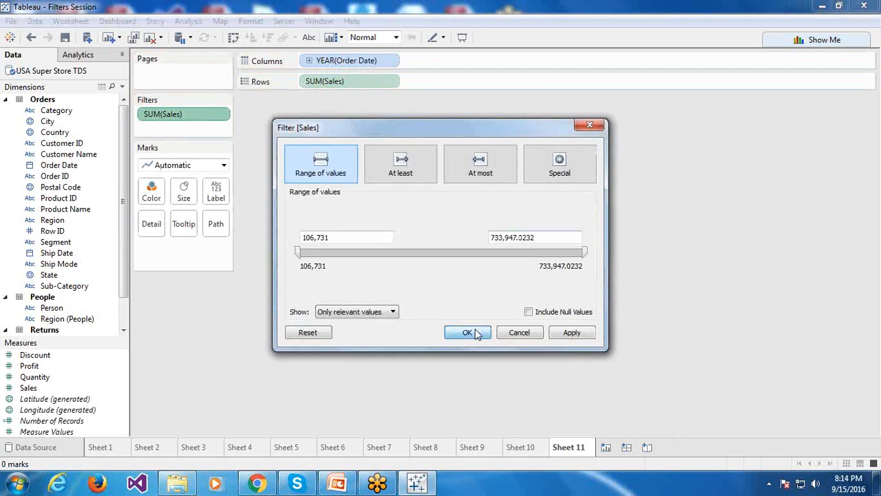
Step: Change the yearly Sales line to a bar chart and swap the axes so the bars stand vertically
left_click(810, 40)
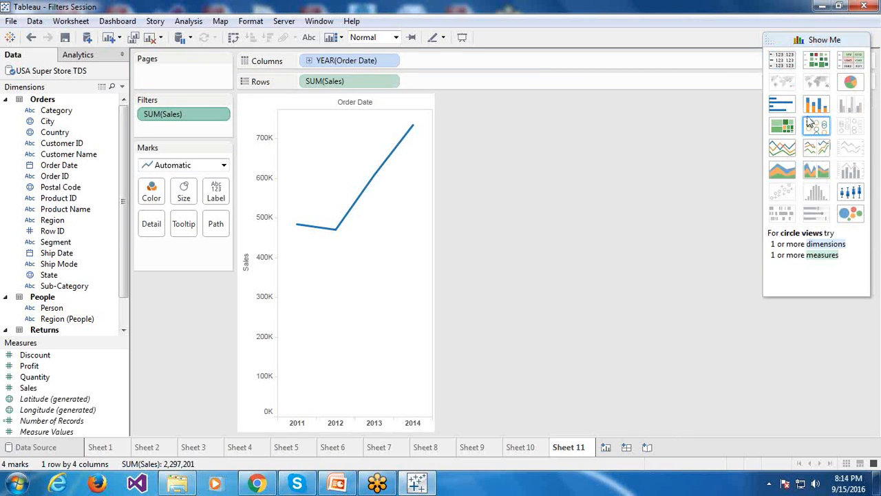
left_click(781, 103)
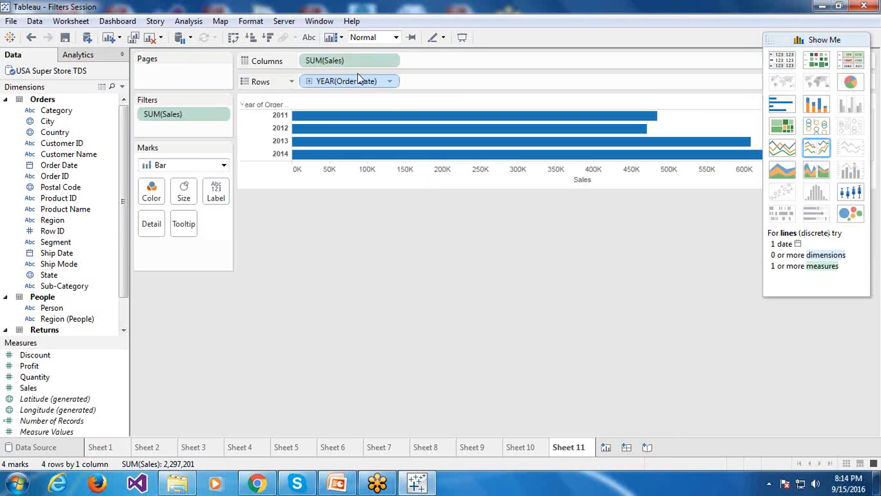
left_click(233, 37)
left_click(389, 61)
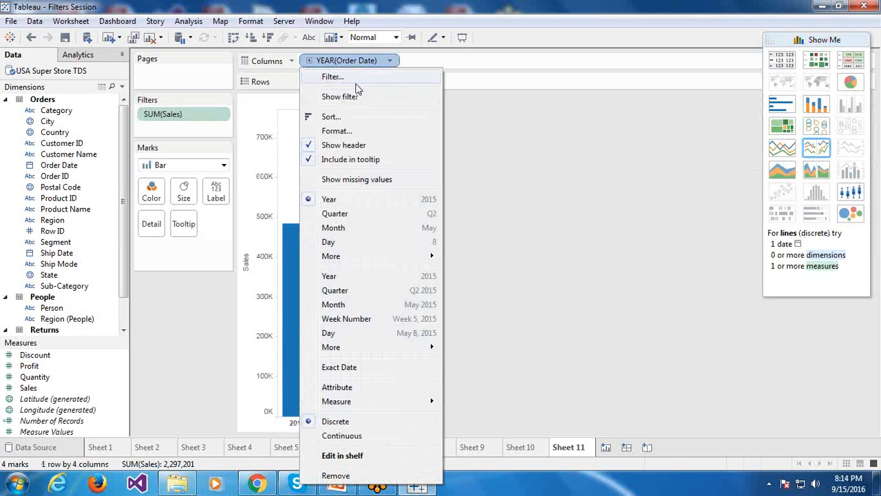
left_click(537, 108)
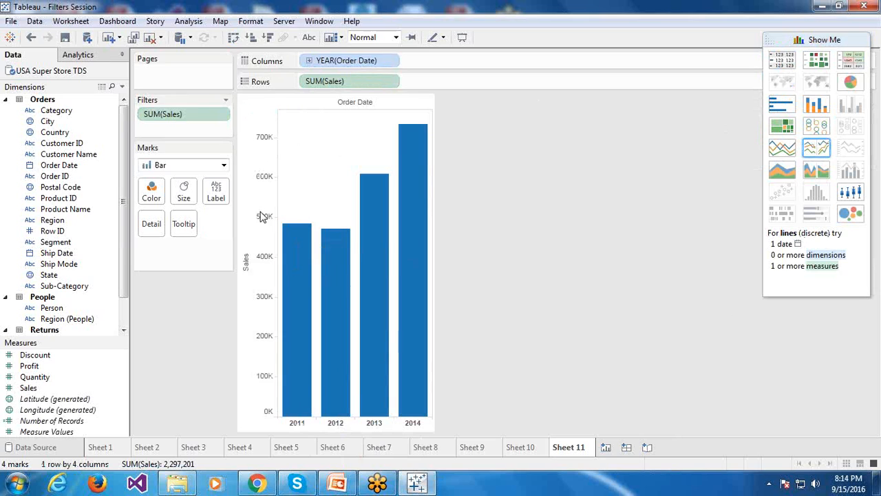
Step: Lower the upper limit of the Sales filter to 621,739 and apply it to the yearly bars
double_click(196, 114)
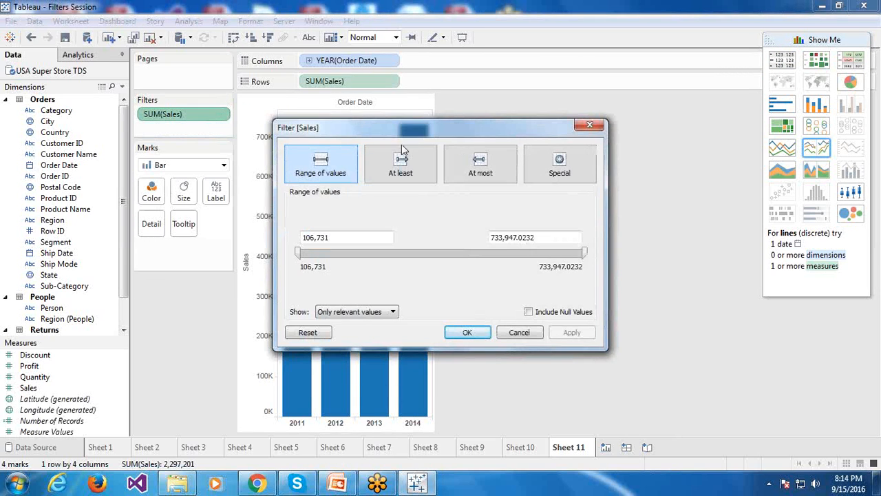
left_click_drag(398, 134, 658, 137)
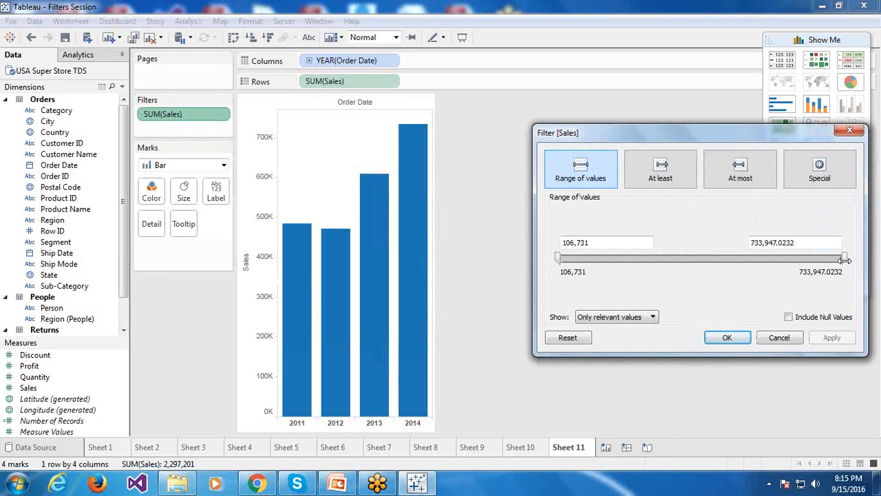
left_click_drag(845, 259, 792, 267)
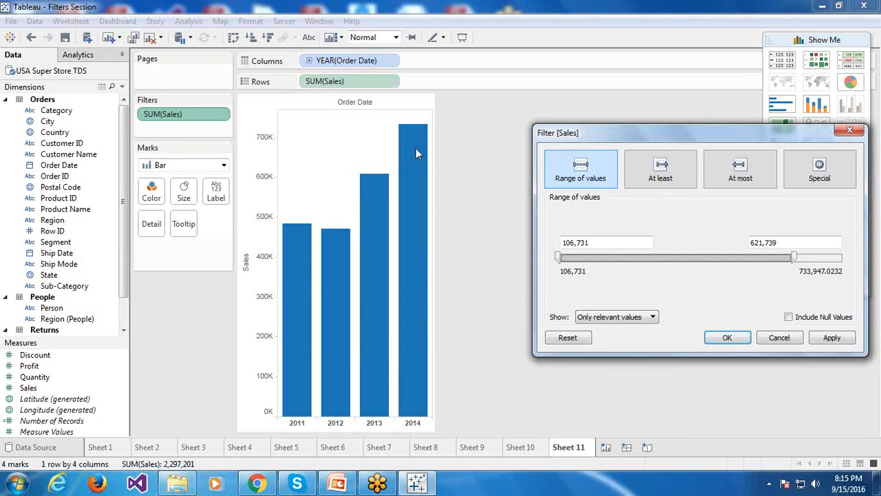
left_click(765, 243)
left_click(727, 339)
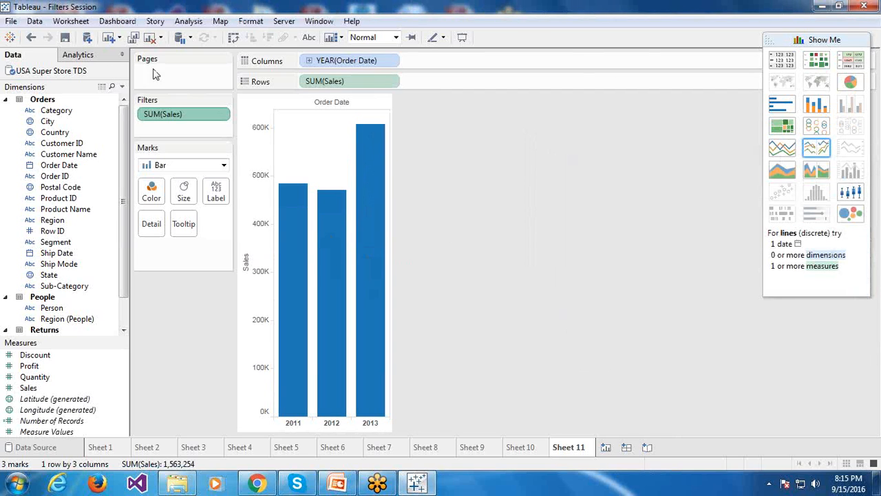
Step: Check the Sales filter's limits against the yearly bars and inspect the 2013 bar's sales
left_click(225, 115)
left_click(199, 129)
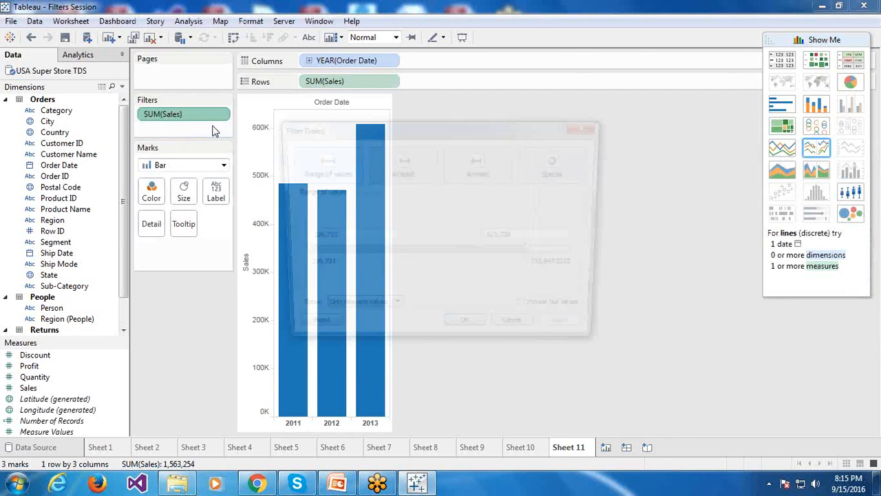
left_click_drag(442, 129, 667, 107)
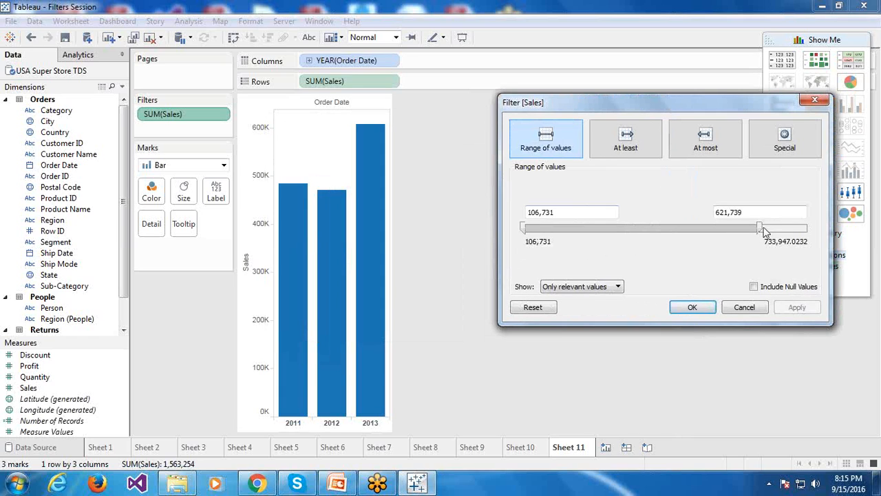
left_click(692, 307)
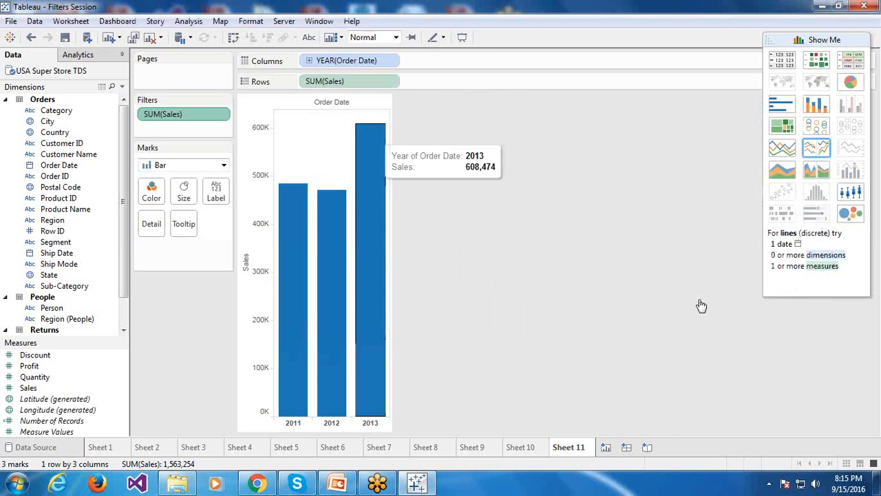
Step: Drill Order Date down from years to quarters and review the Sales filter range against the quarterly bars
left_click(309, 60)
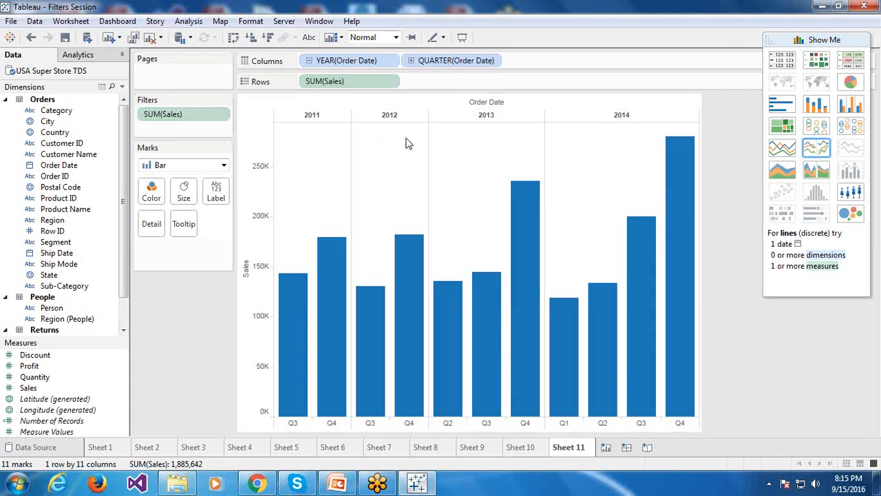
left_click(219, 120)
left_click(204, 133)
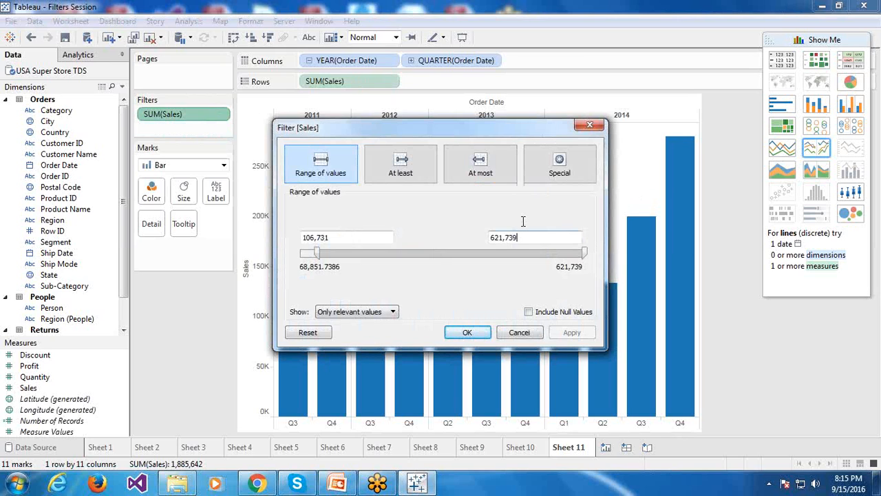
left_click_drag(423, 132, 599, 103)
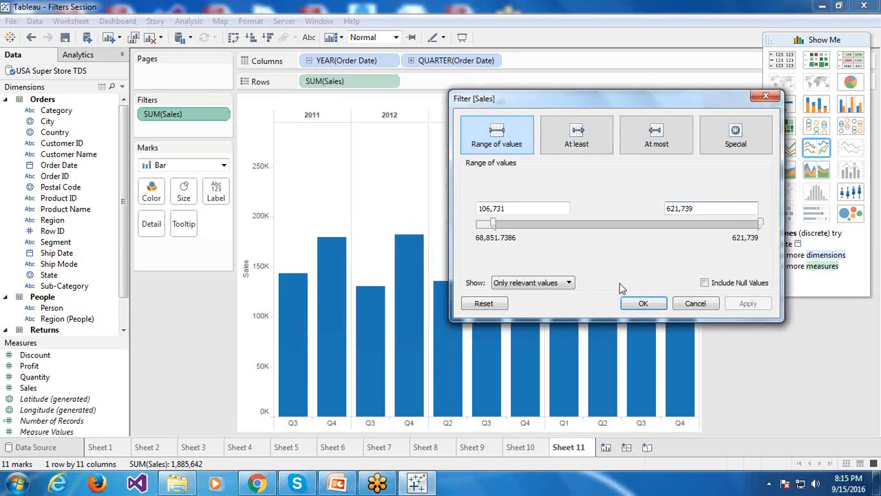
left_click(639, 303)
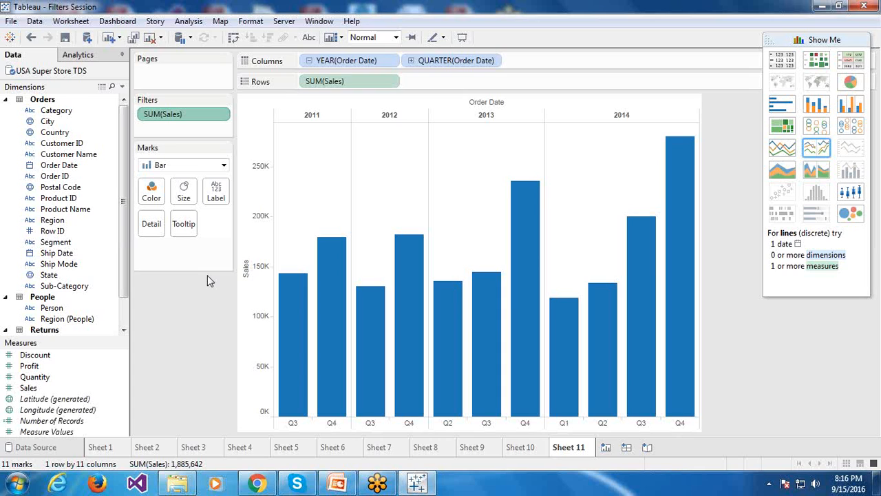
Step: Narrow the Sales filter to a range from 189,320 to 545,654 and apply it to the quarterly bars
left_click(223, 115)
left_click(160, 130)
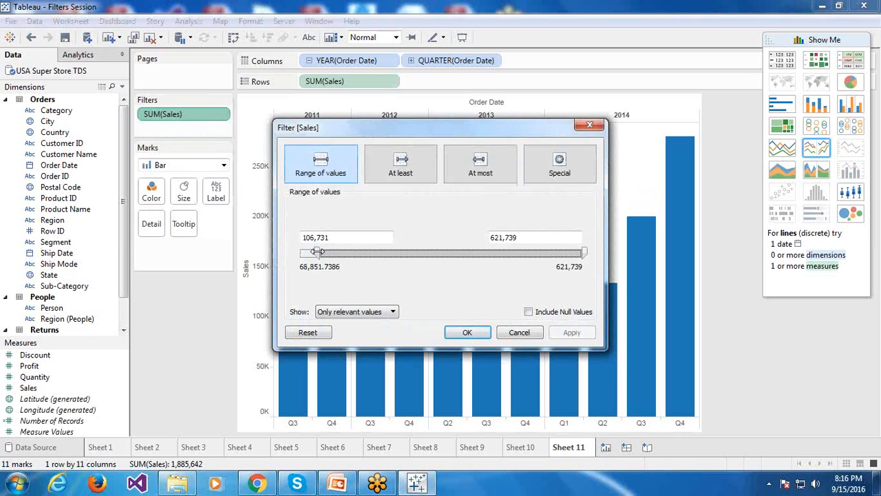
left_click_drag(318, 254, 360, 256)
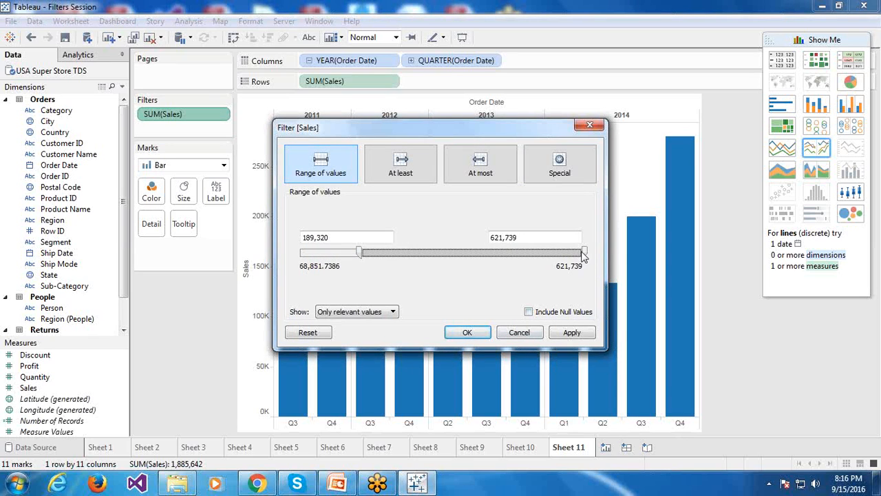
left_click_drag(584, 252, 544, 252)
left_click(468, 332)
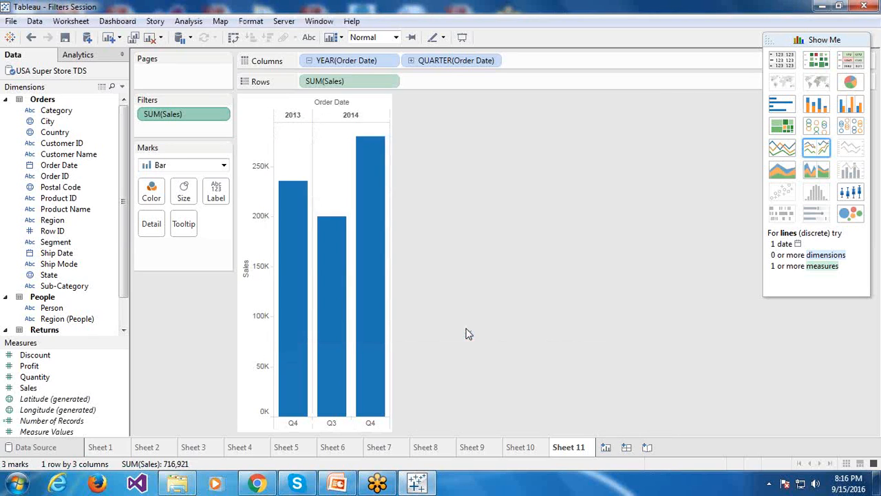
Step: Review the At least, At most and Special options of the Sales filter, with its dialog moved clear of the bars
left_click(220, 114)
left_click(213, 131)
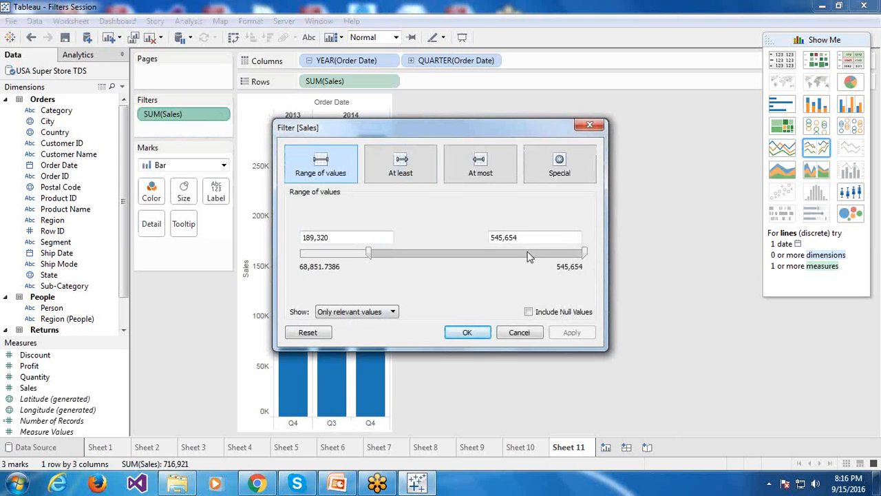
left_click(407, 176)
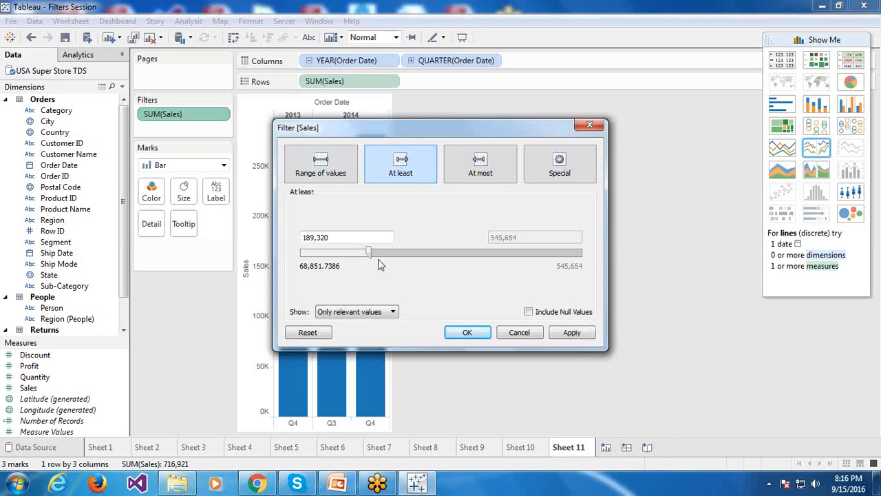
left_click(483, 173)
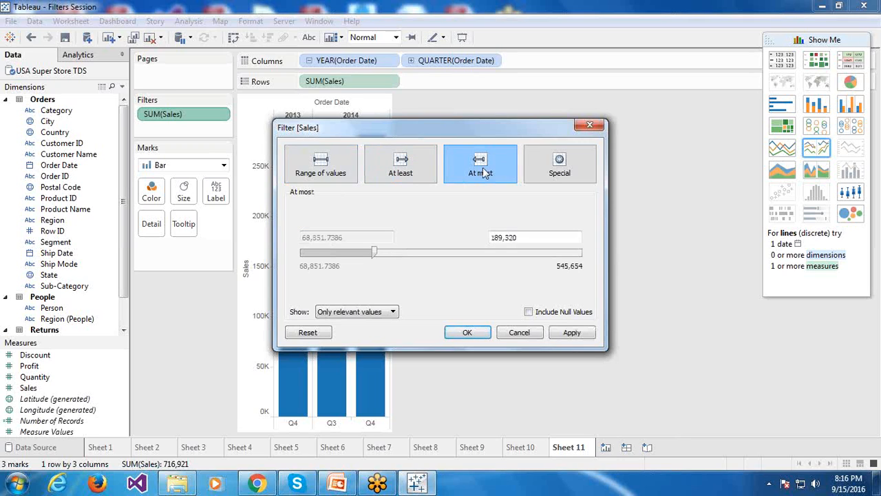
left_click(558, 171)
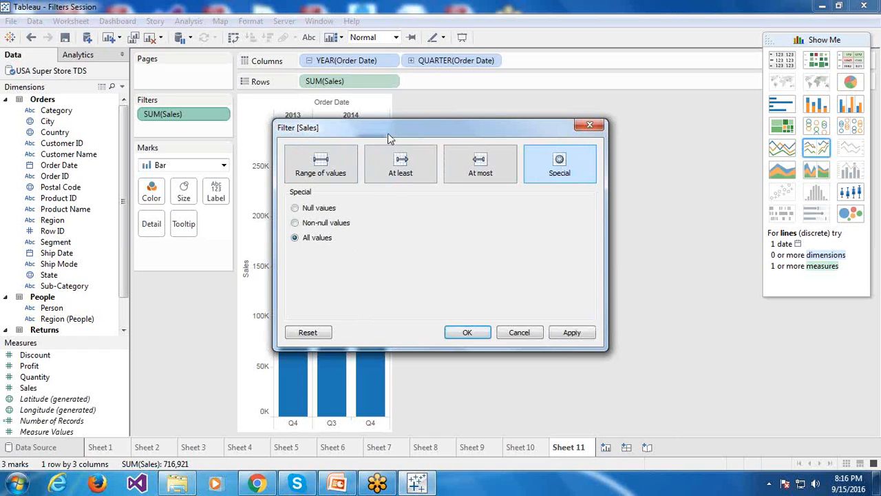
left_click_drag(395, 135, 557, 131)
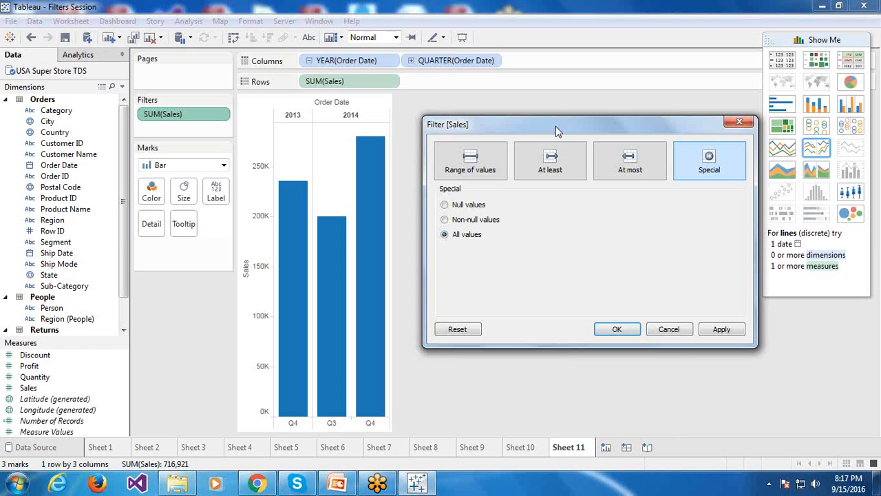
left_click(445, 205)
Step: Set the Sales filter back to a range of values from 68,851.7386 to 545,654, trying the Include Null Values option
left_click(471, 162)
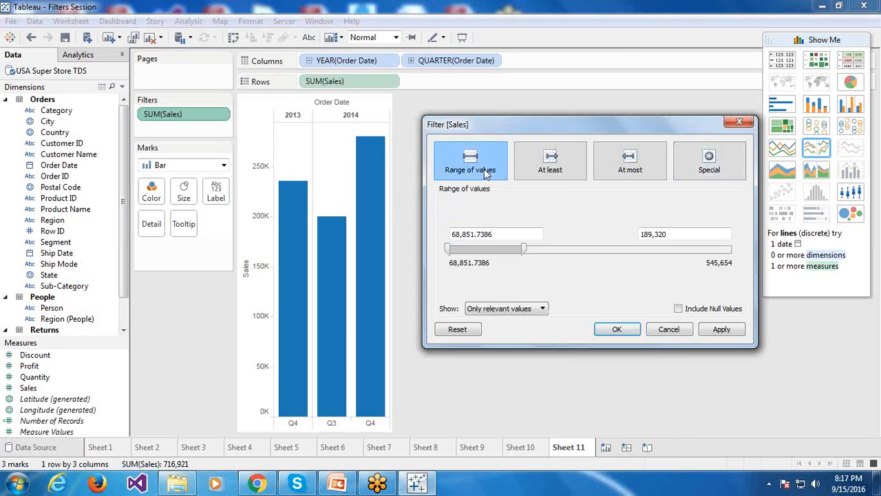
left_click_drag(524, 250, 764, 248)
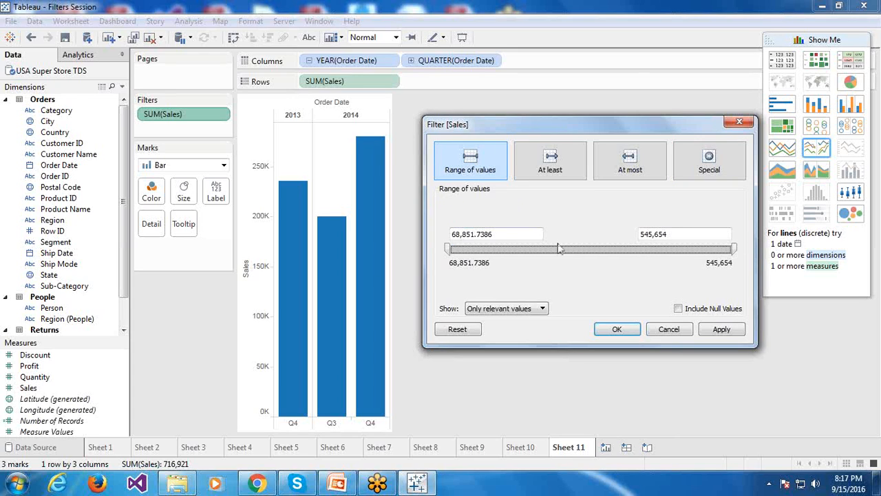
left_click(678, 309)
left_click(679, 310)
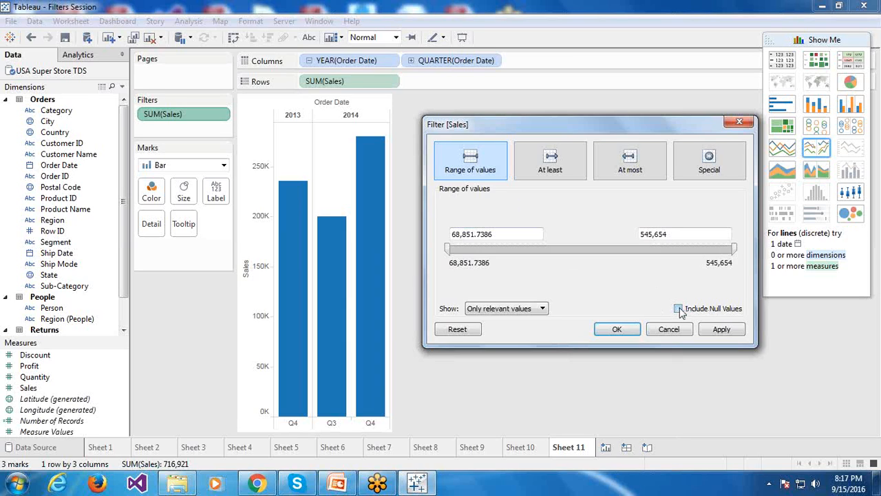
left_click(679, 310)
left_click(679, 310)
Step: Compare the Sales filter's Only relevant values and All values in database display options
left_click(542, 309)
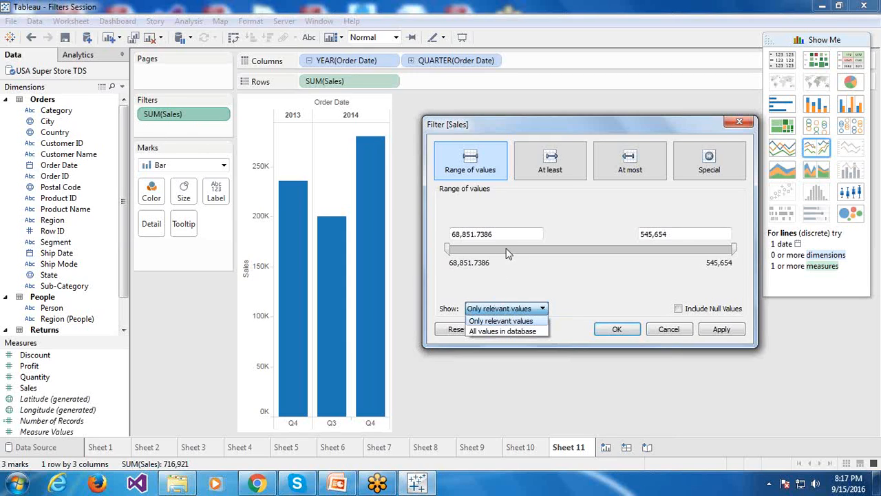
left_click(502, 322)
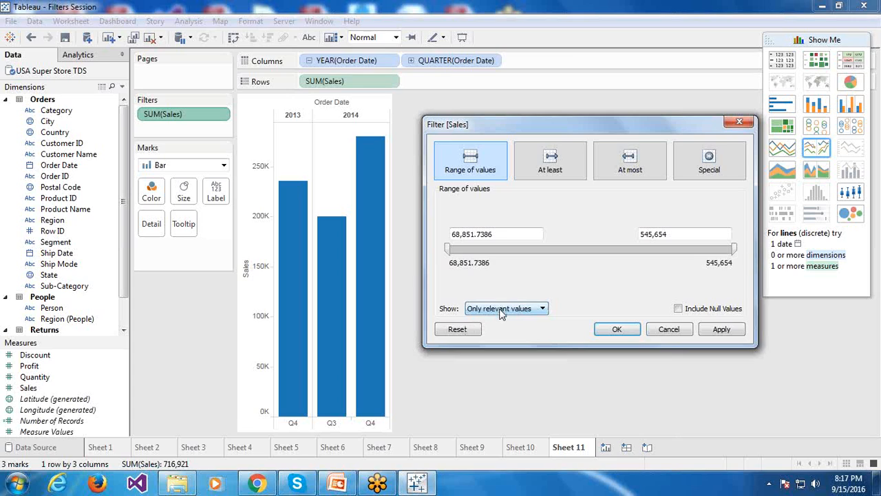
left_click(501, 311)
left_click(491, 335)
scroll(497, 311, "down", 1)
left_click(499, 310)
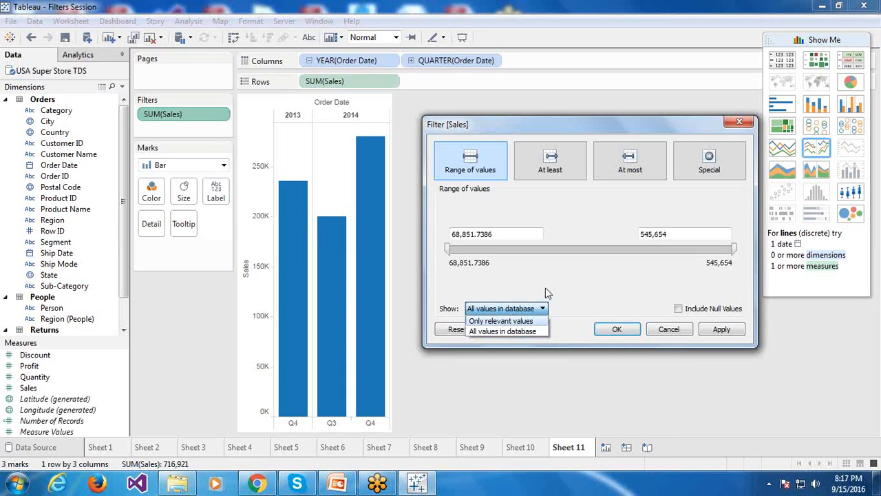
left_click(503, 320)
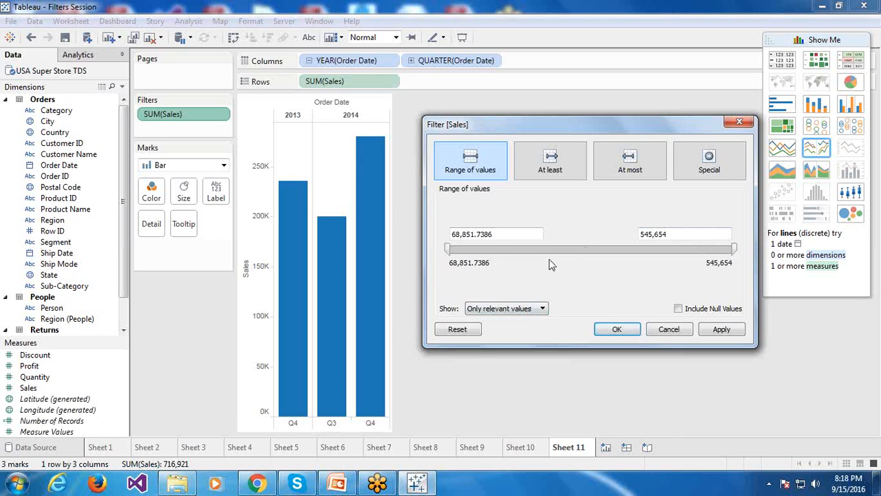
Step: Choose All values in database for the Sales filter and apply the full range to the quarterly bars
left_click(530, 309)
left_click(505, 331)
left_click(618, 329)
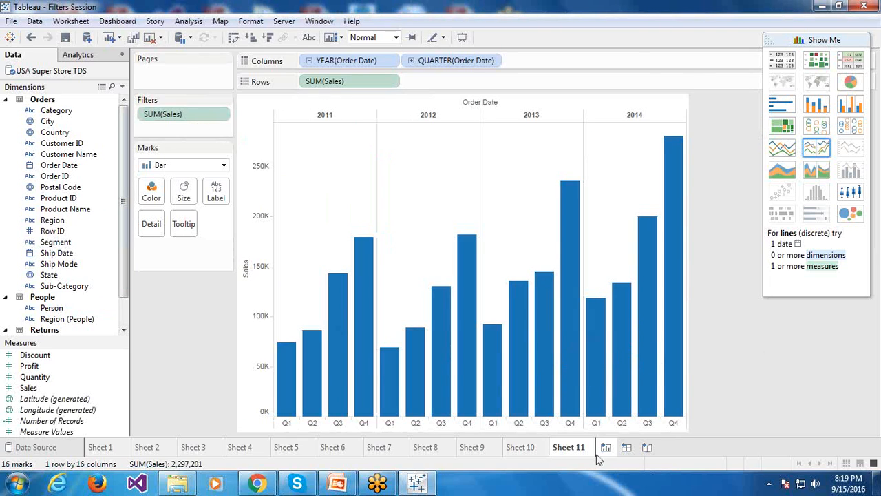
Step: Duplicate Sheet 11 and remove the summed Sales filter from the copy
left_click(135, 39)
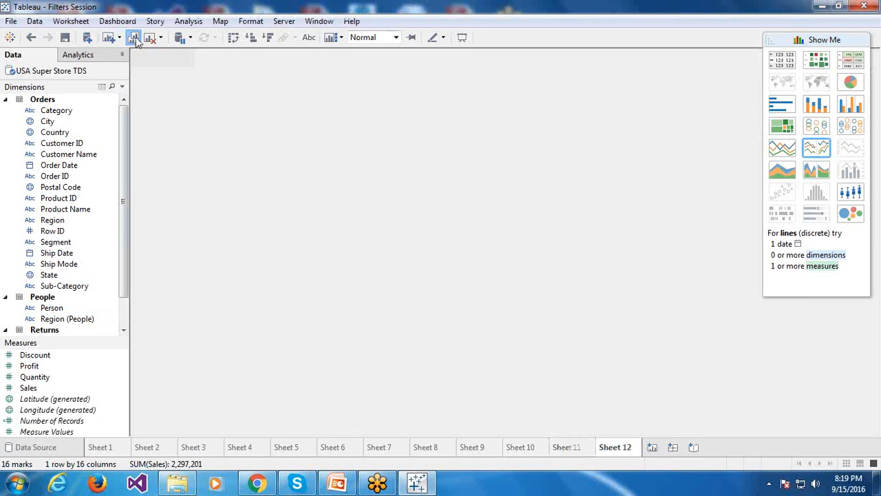
left_click(220, 115)
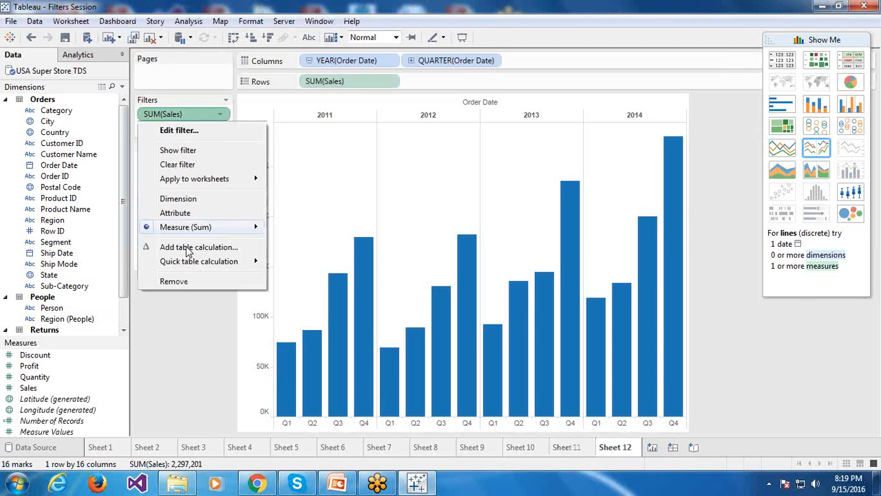
left_click(171, 281)
Step: Add Sales as a new filter based on All values instead of an aggregation
left_click_drag(31, 389, 157, 122)
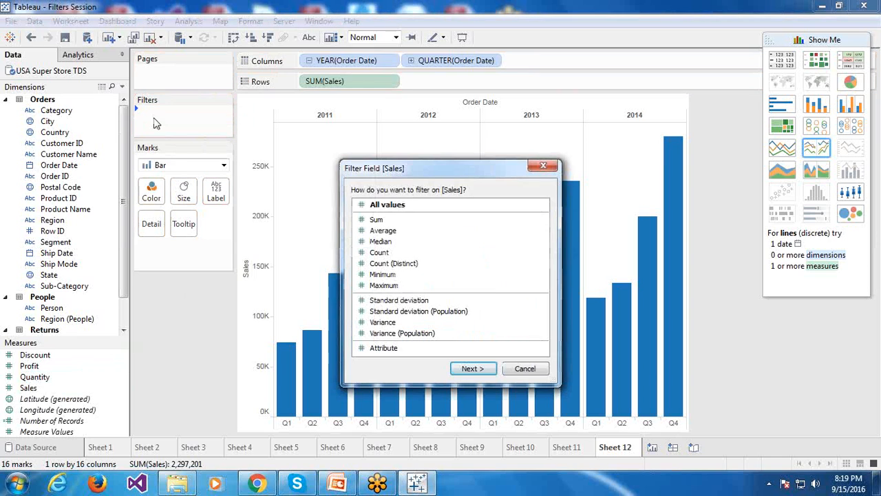
left_click(386, 233)
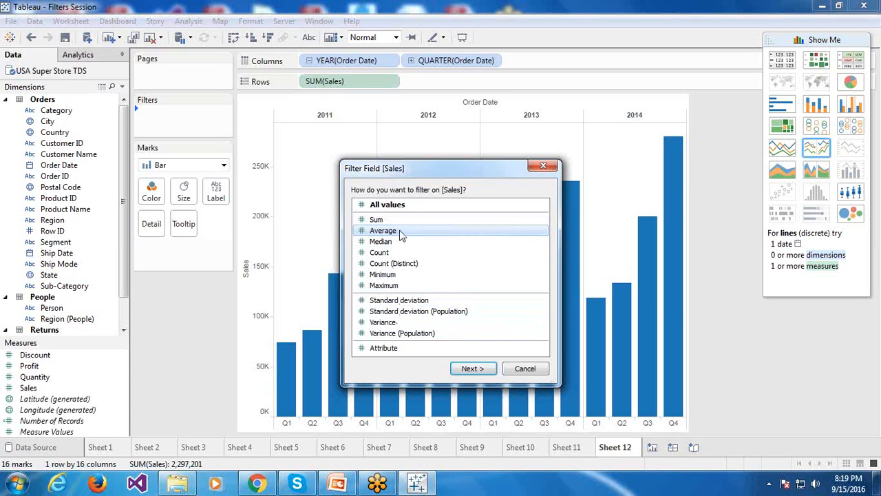
left_click(399, 208)
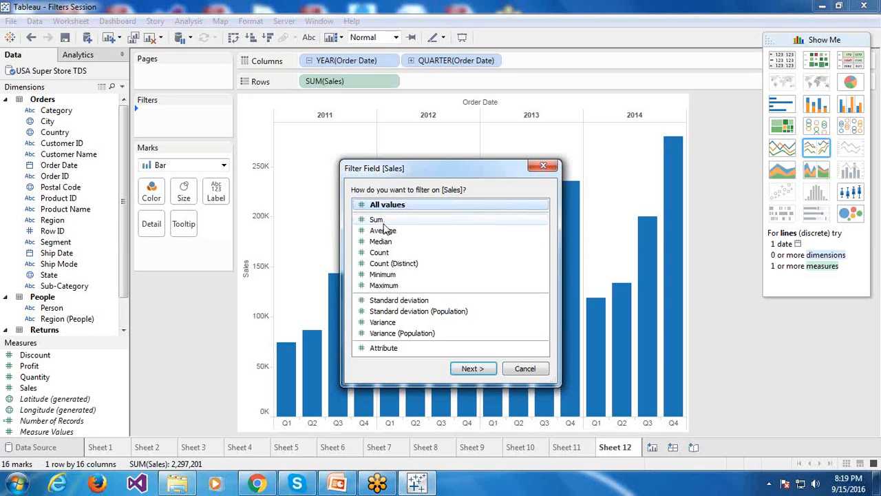
left_click(472, 371)
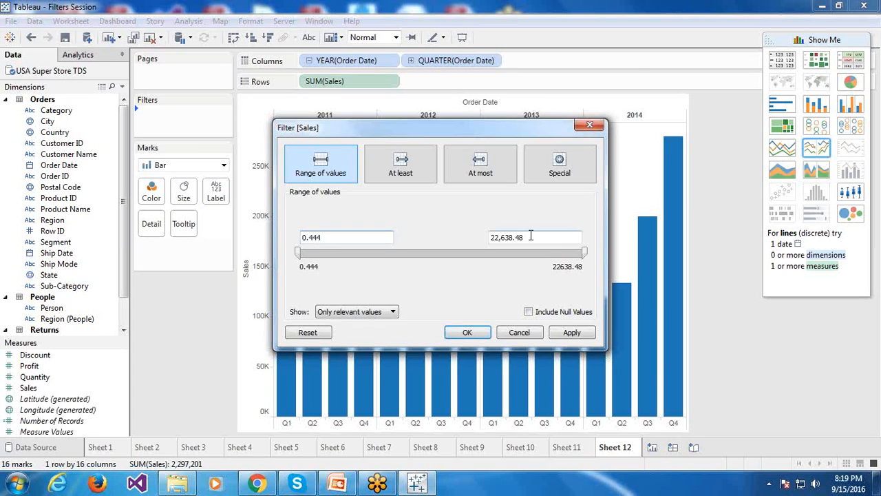
Step: Set the upper limit of the unaggregated Sales filter to 1 and apply it to the quarterly bars
left_click(500, 237)
mouse_move(583, 254)
left_mouse_down()
mouse_move(486, 254)
mouse_move(585, 254)
left_mouse_up()
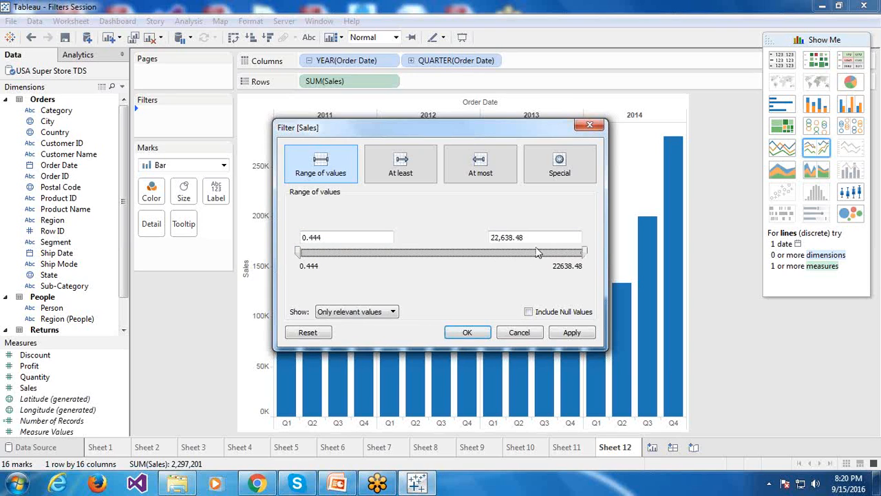
double_click(545, 234)
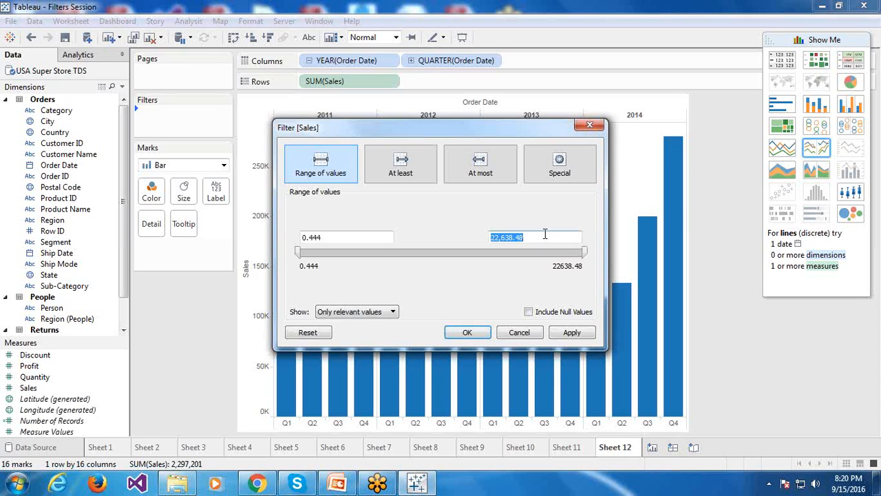
type("1")
left_click(475, 334)
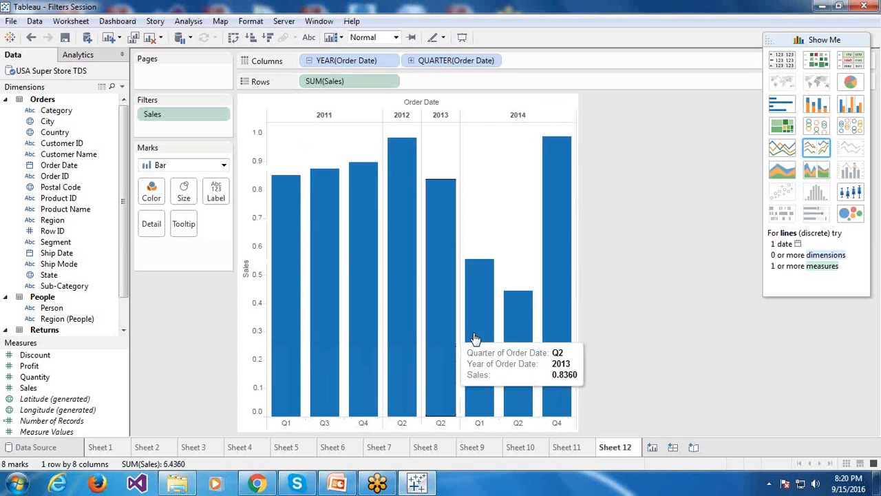
Step: Inspect the filtered quarterly bars and review the range settings of the unaggregated Sales filter
mouse_move(318, 336)
mouse_move(276, 336)
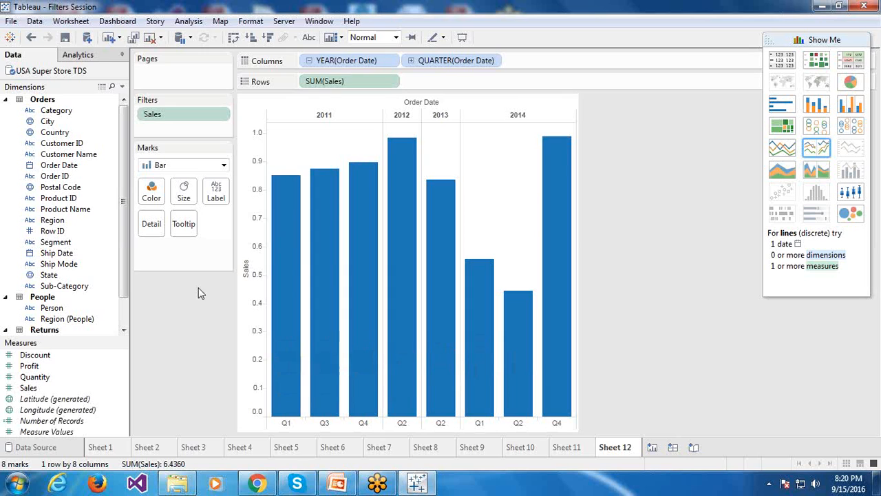
left_click(220, 115)
left_click(217, 132)
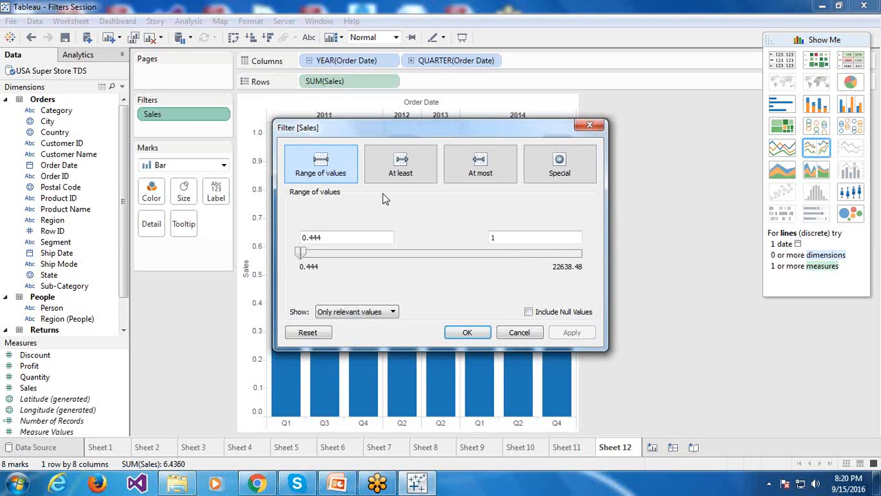
left_click(471, 338)
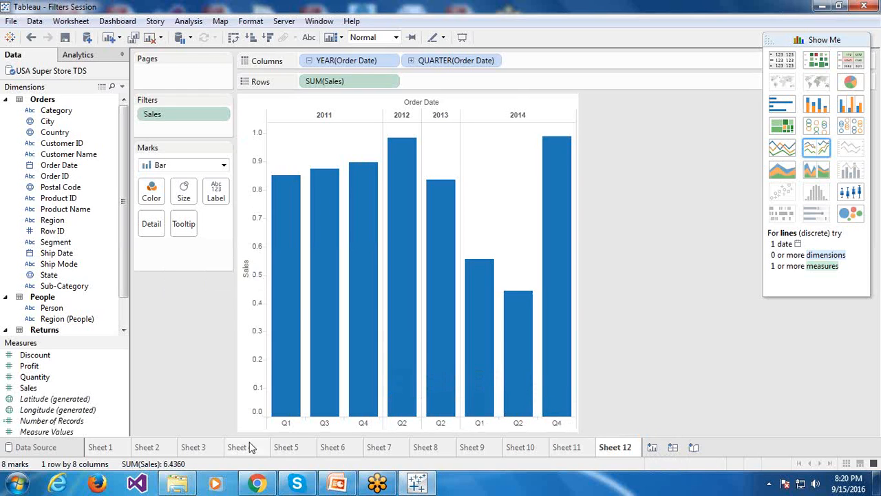
Step: On Sheet 3, add a Region filter to the Sub-Category bars that keeps only Central
left_click(196, 449)
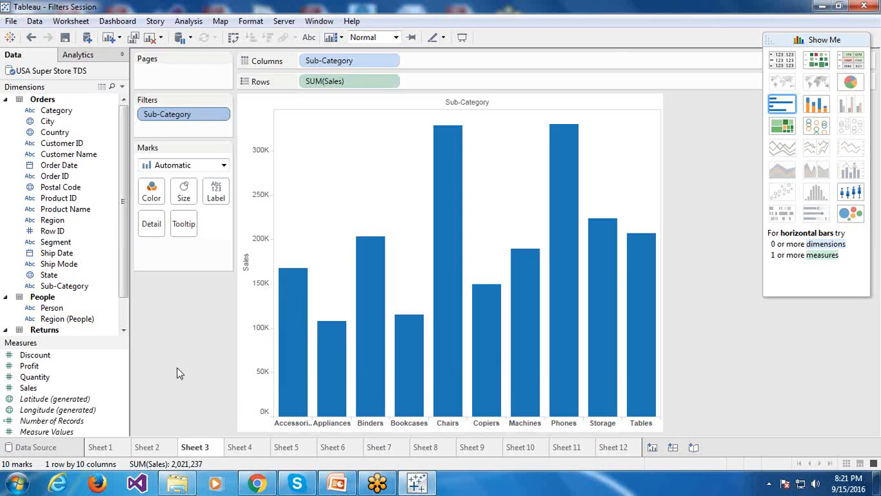
left_click_drag(57, 222, 163, 137)
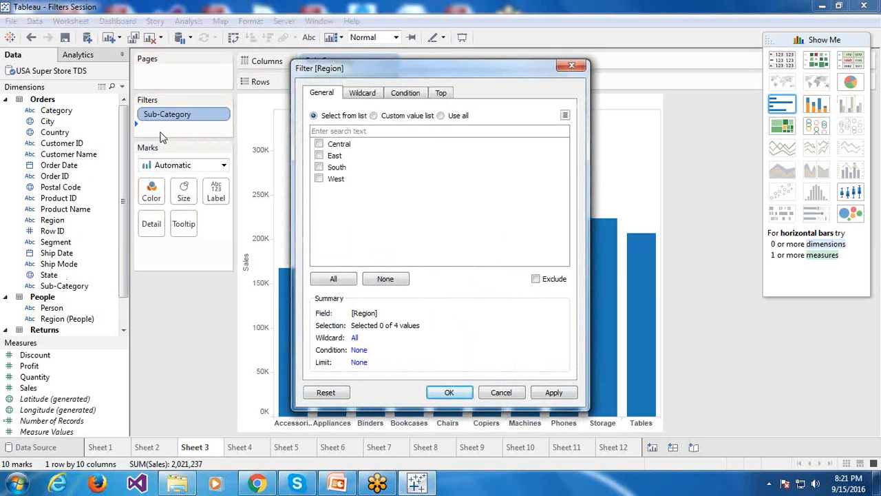
left_click(323, 148)
left_click(457, 394)
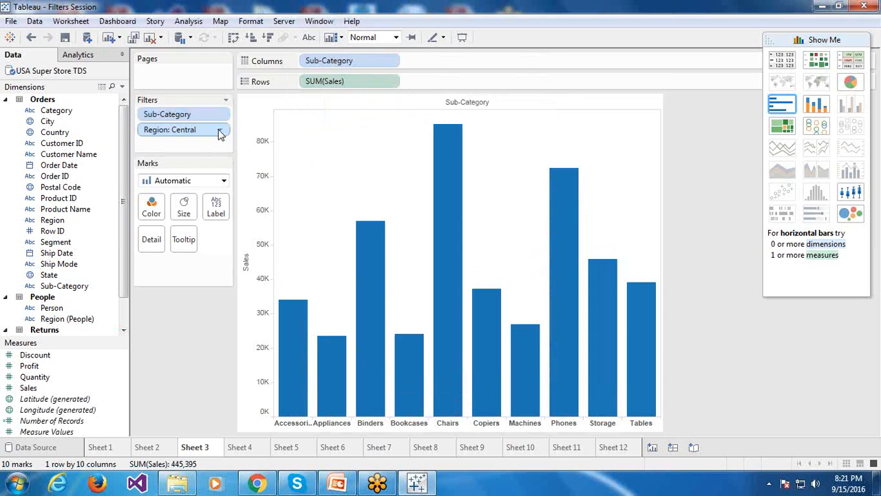
Step: Apply Sheet 3's Region filter to the selected worksheets Sheet 5 and Sheet 6 as well
left_click(220, 132)
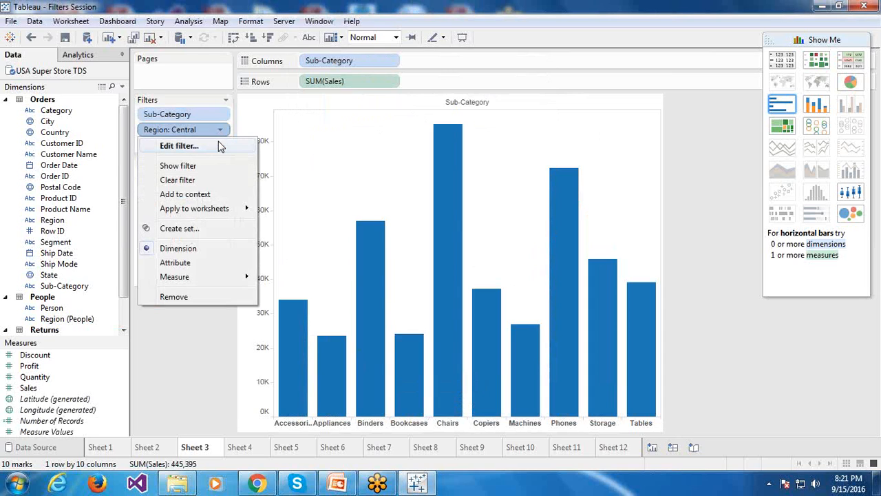
mouse_move(198, 210)
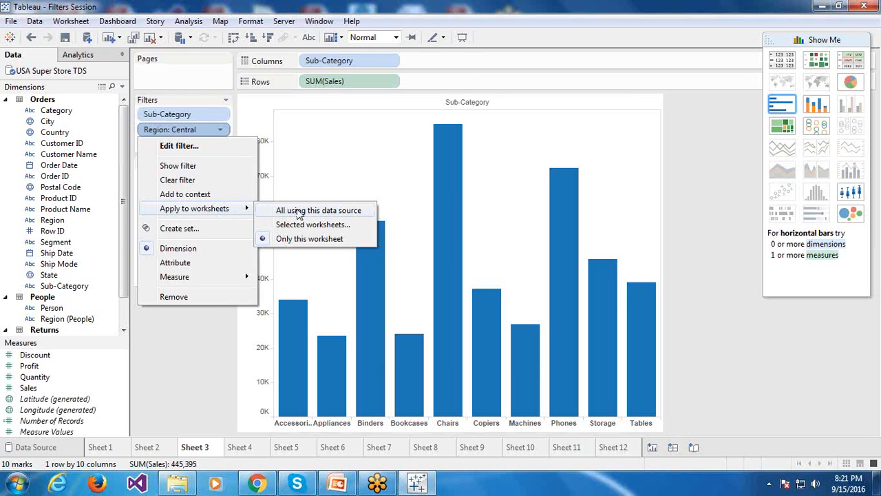
left_click(301, 225)
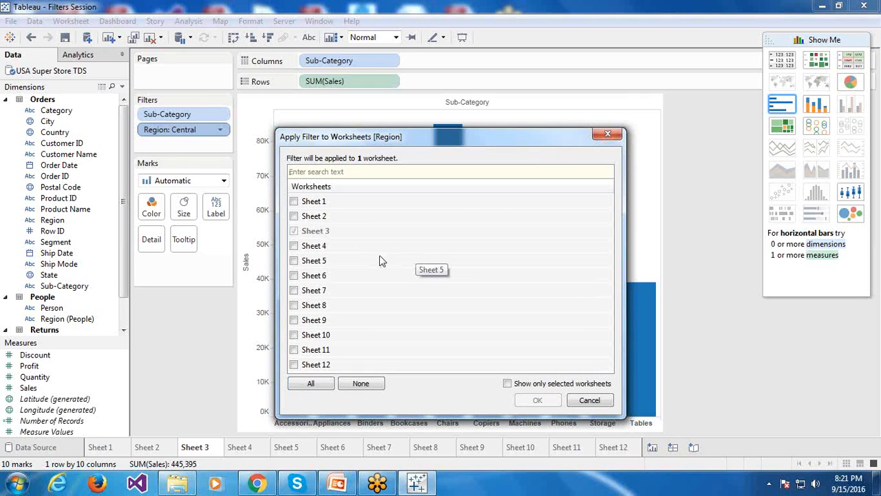
left_click(294, 261)
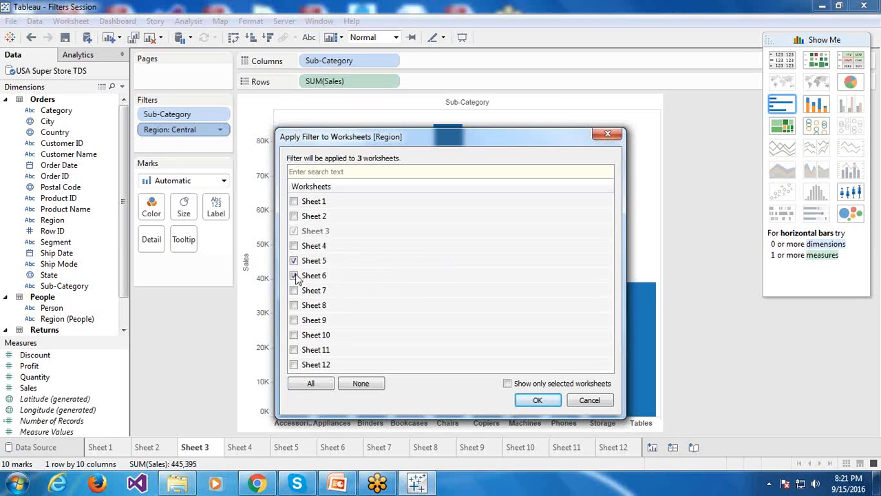
left_click(531, 402)
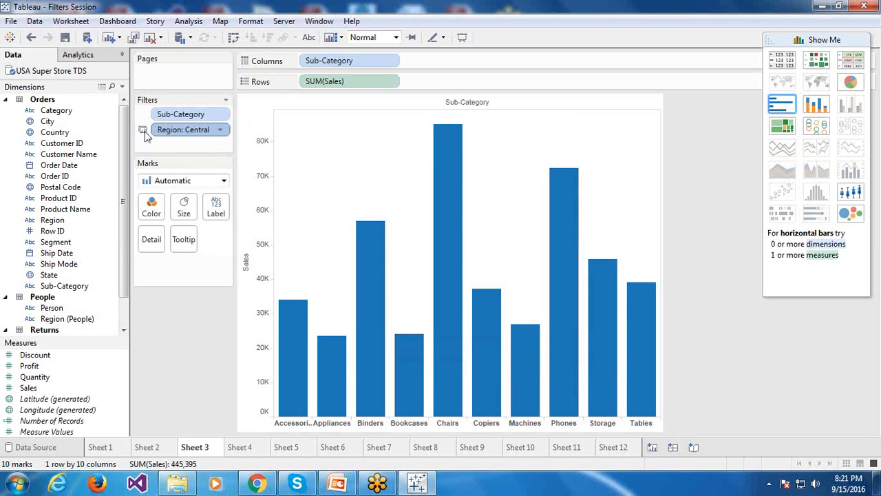
Step: Restrict Sheet 3's Region filter to that worksheet only instead of the selected worksheets
mouse_move(144, 135)
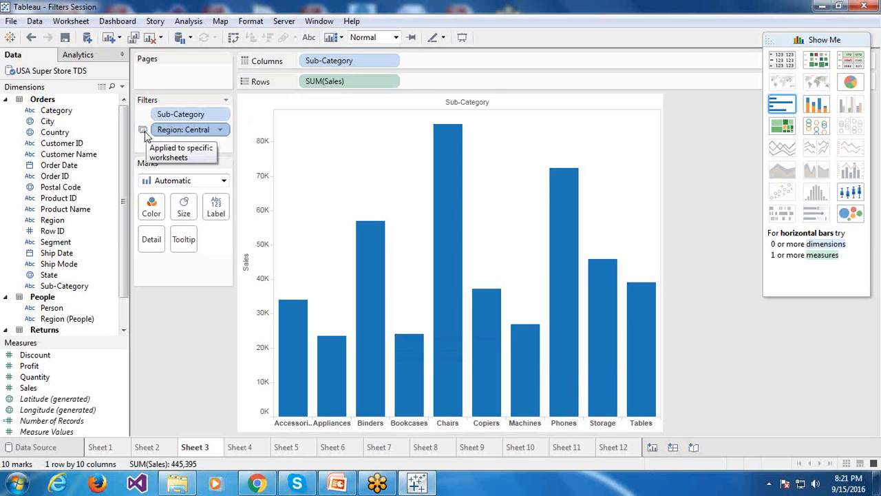
left_click(289, 447)
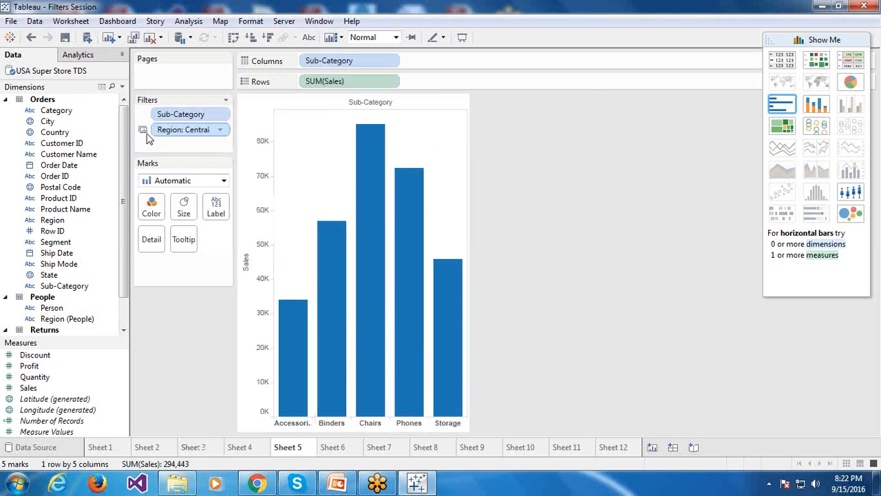
left_click(242, 447)
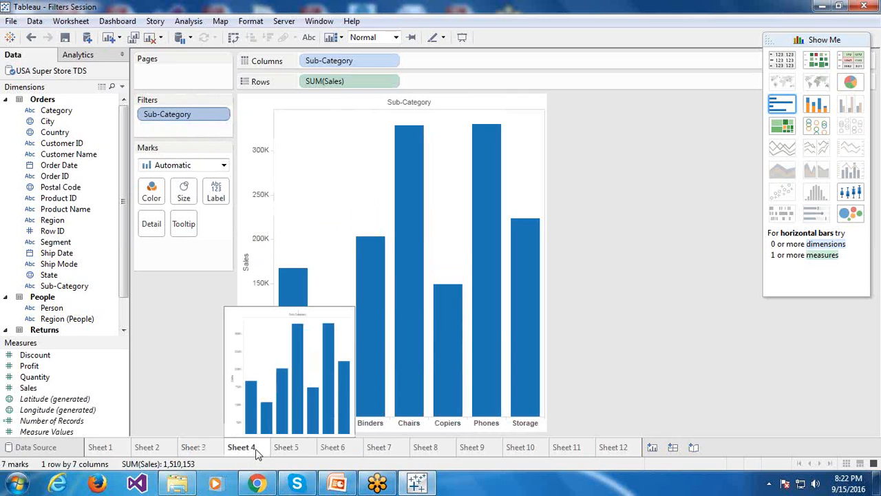
left_click(211, 450)
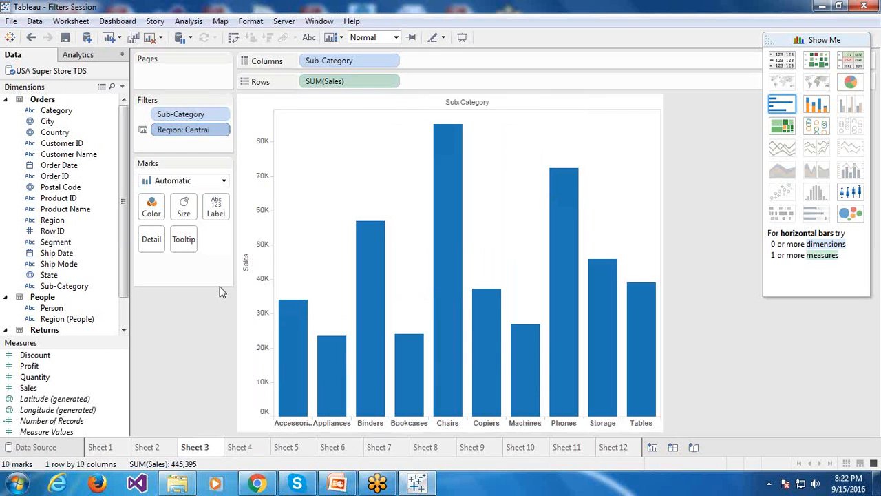
left_click(220, 130)
mouse_move(234, 209)
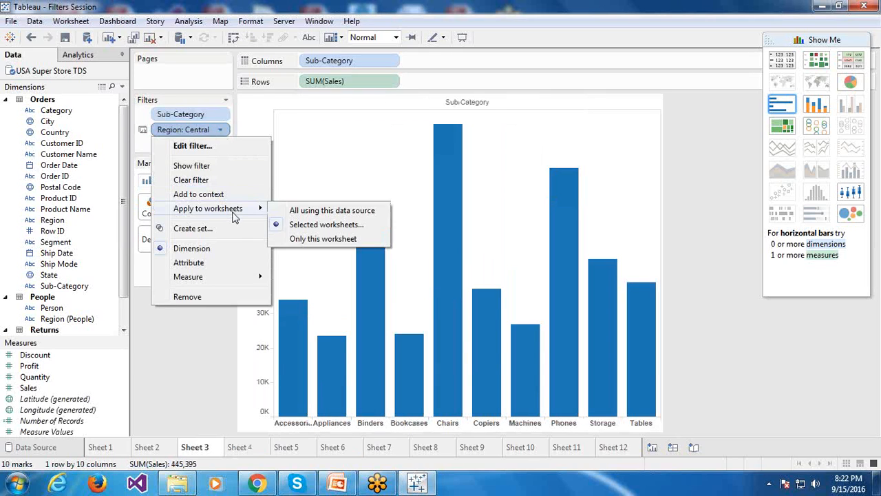
left_click(307, 239)
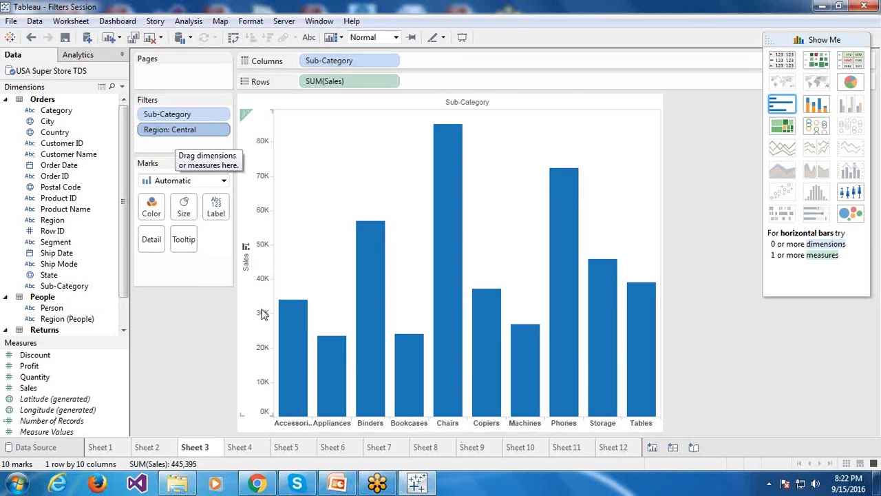
Step: Remove the Region filter from both Sheet 5 and Sheet 6
left_click(288, 448)
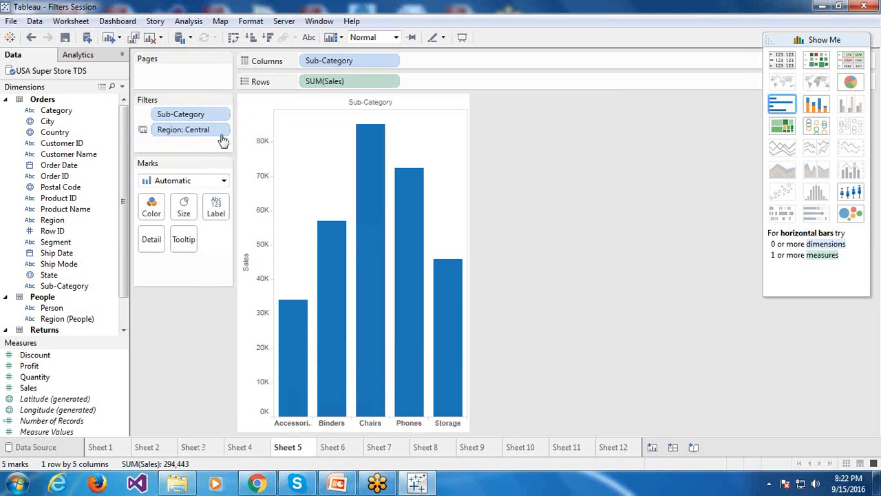
left_click(333, 448)
left_click(293, 449)
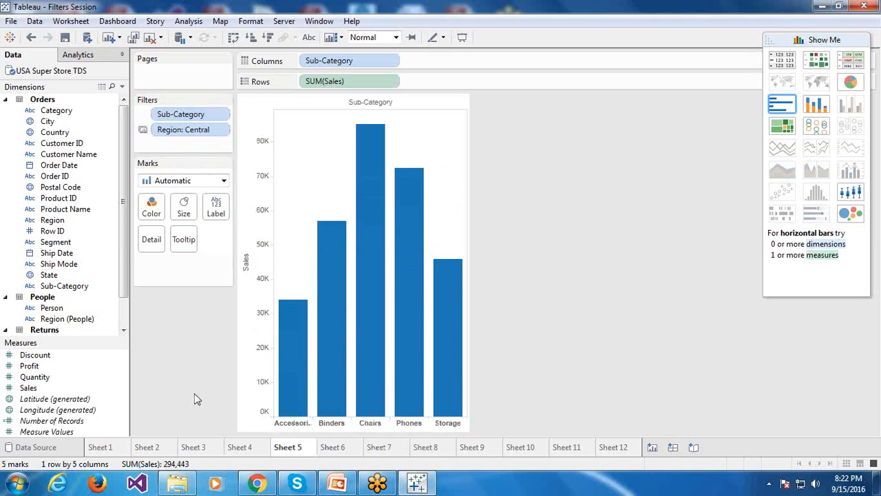
left_click(219, 129)
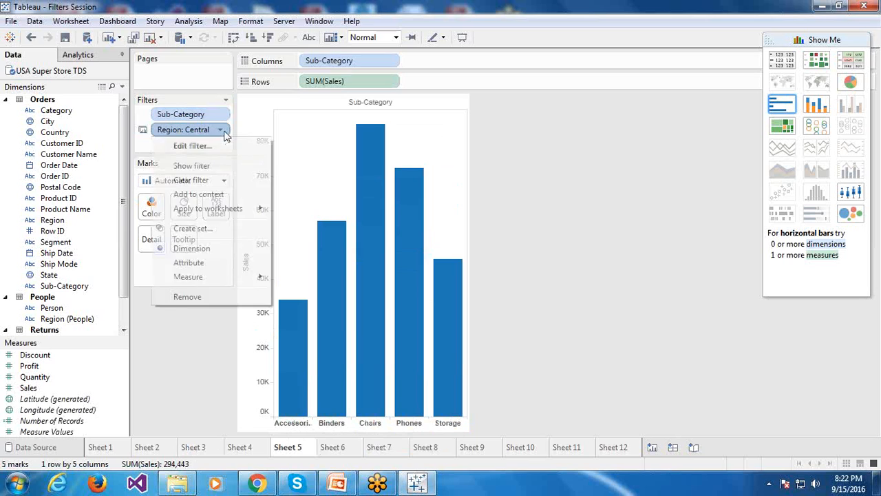
left_click(202, 296)
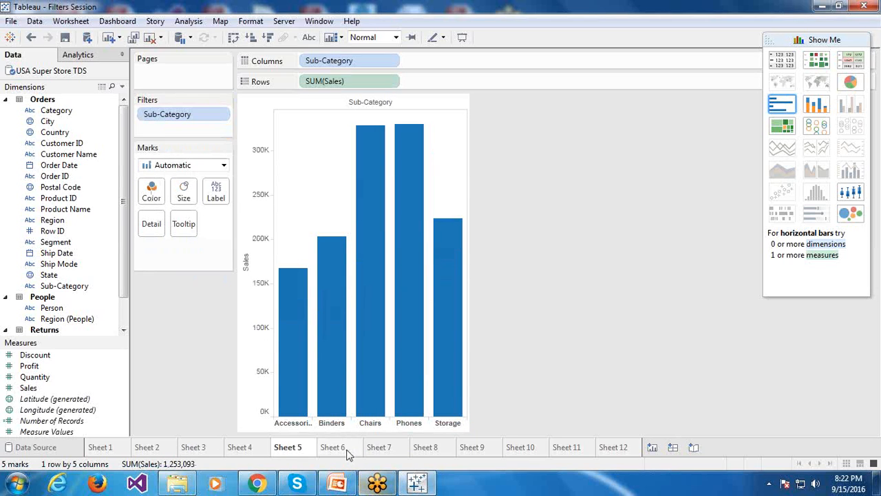
left_click(333, 448)
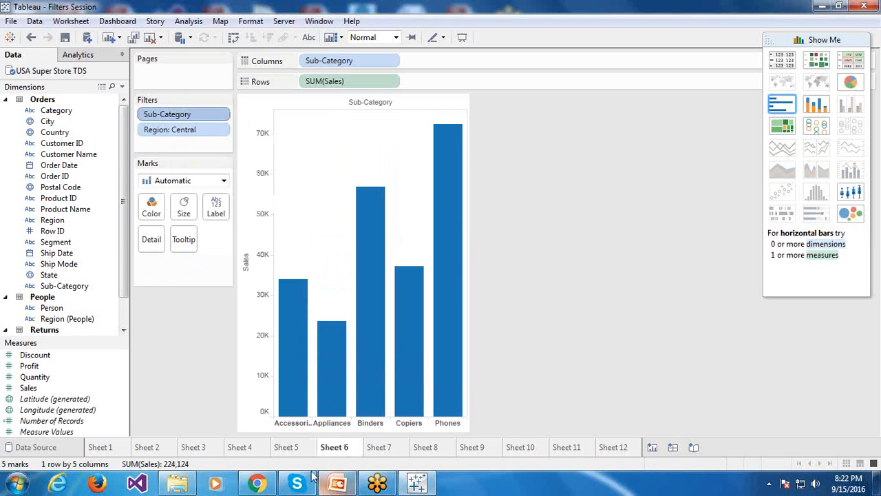
left_click(220, 129)
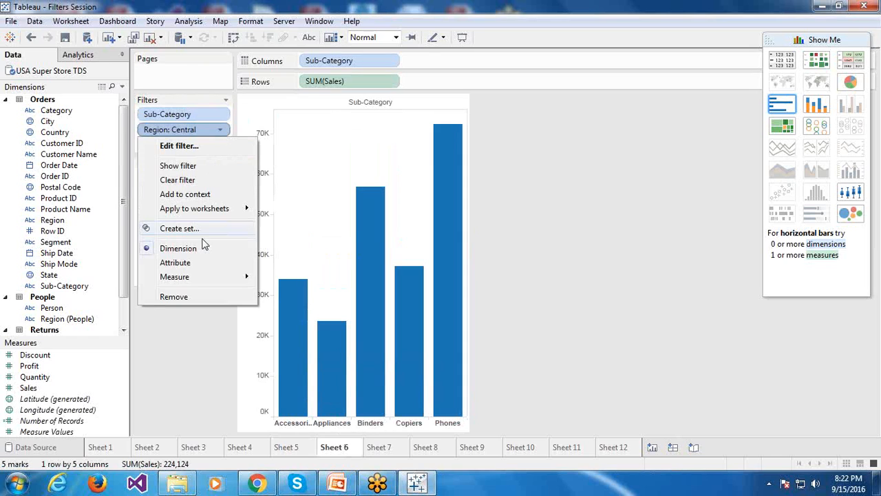
left_click(196, 296)
left_click(297, 451)
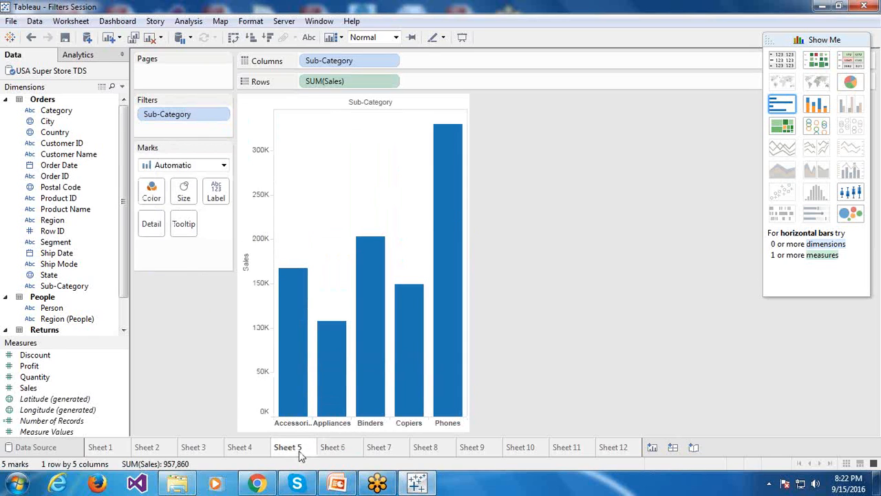
Step: Duplicate Sheet 3 with its Central Region filter as a new worksheet
left_click(195, 450)
left_click(224, 133)
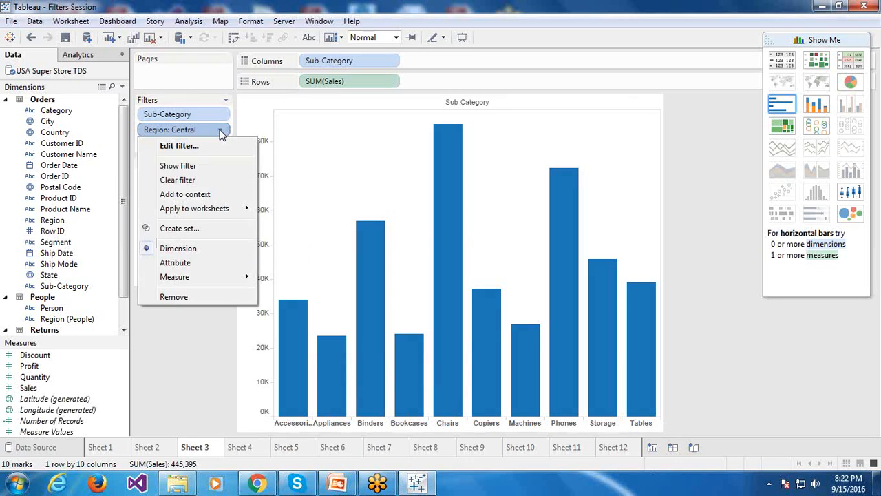
mouse_move(240, 209)
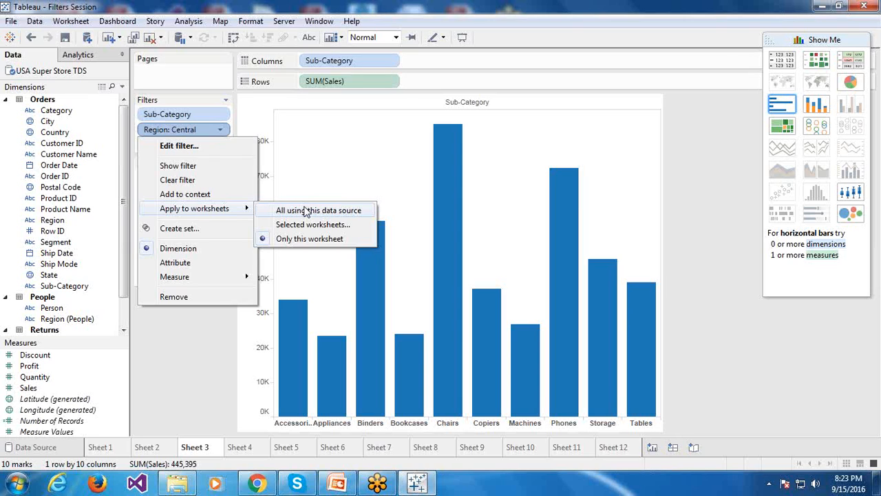
left_click(207, 352)
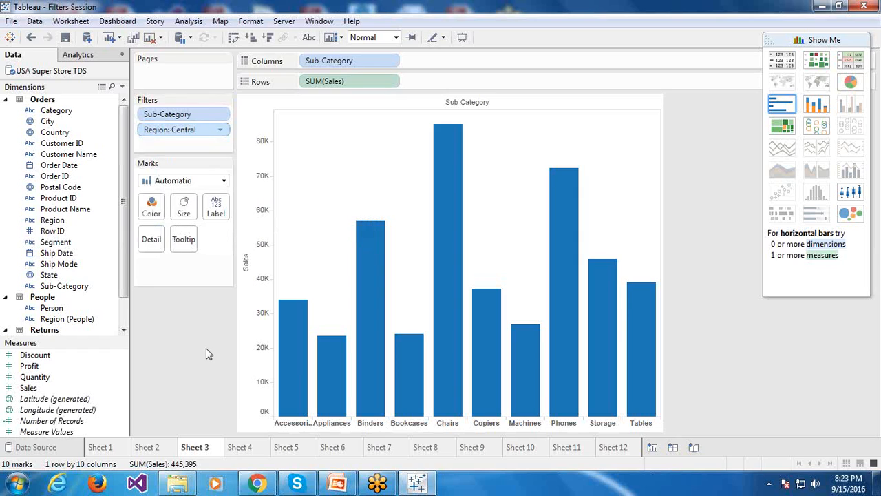
left_click(134, 39)
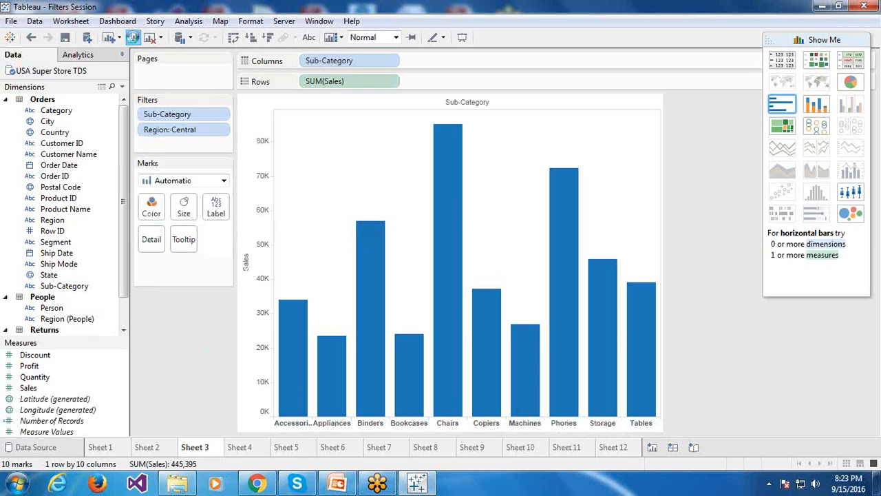
Step: From Sheet 3, share the Region filter with the selected worksheets Sheet 5 and Sheet 6
left_click(193, 449)
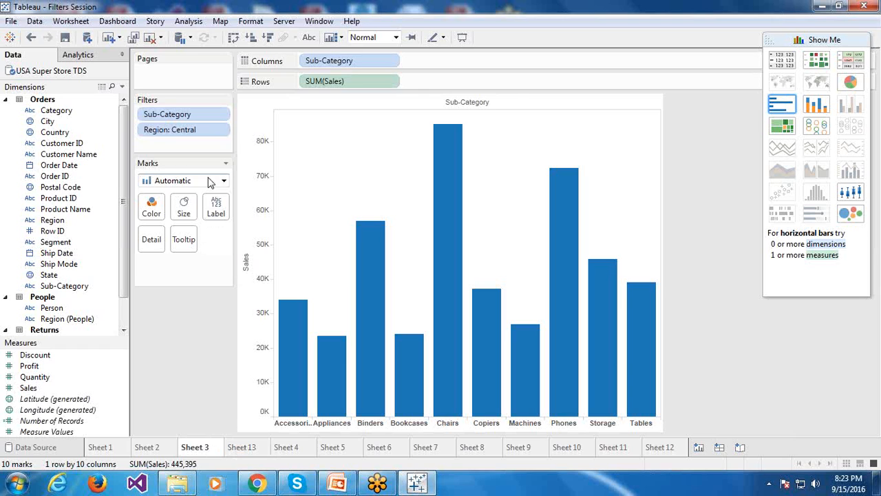
left_click(220, 130)
mouse_move(228, 209)
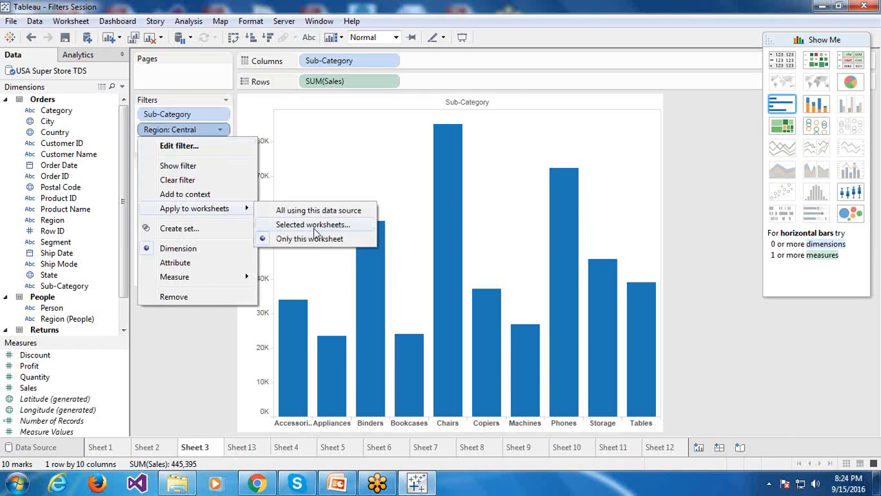
left_click(314, 224)
left_click(295, 275)
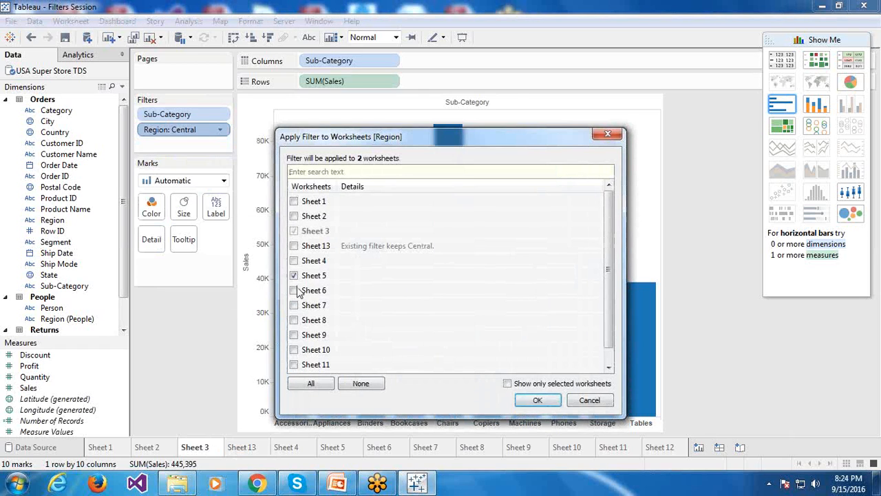
left_click(295, 290)
left_click(535, 402)
Step: Move the duplicate worksheet Sheet 13 behind Sheet 12 and collapse the Show Me chart suggestions
left_click(242, 447)
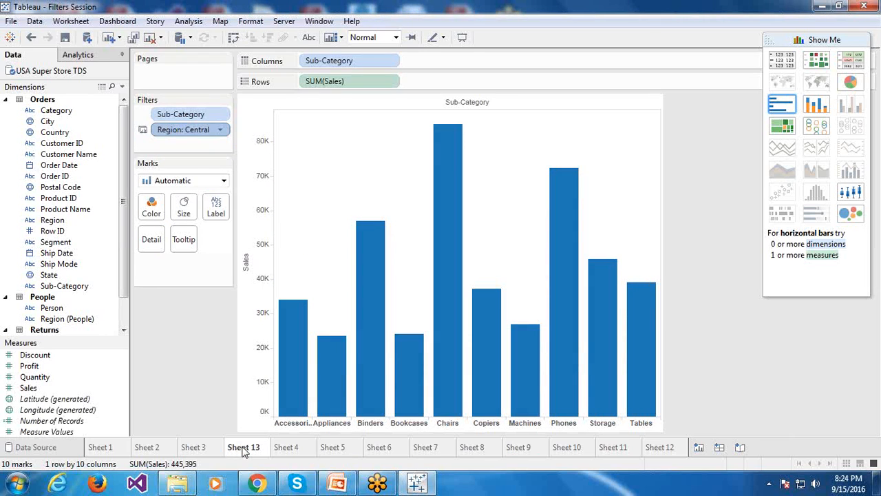
left_click_drag(691, 458, 686, 455)
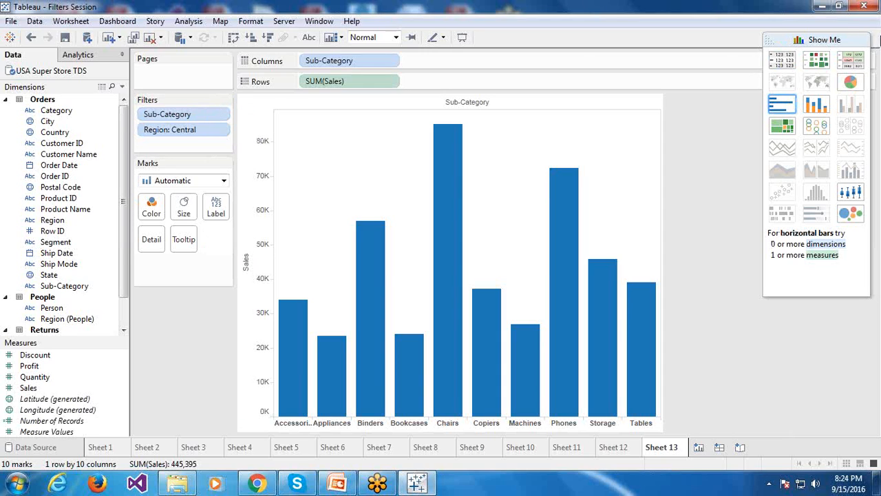
left_click(843, 39)
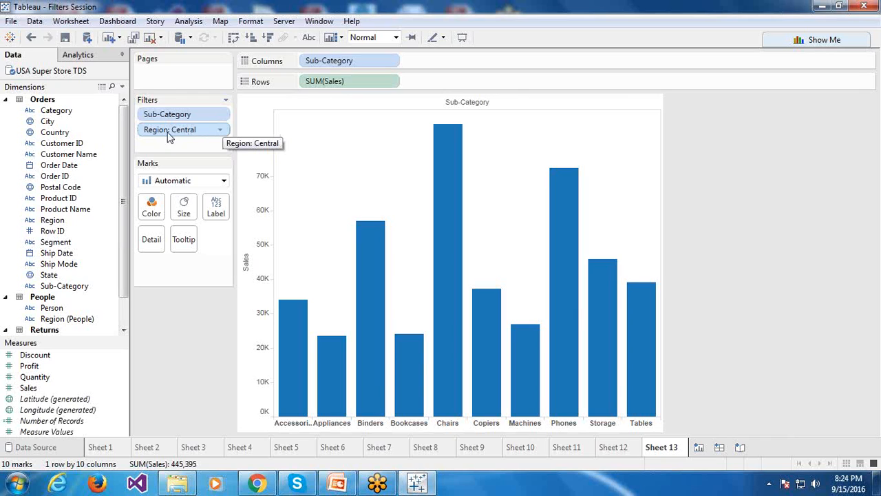
Step: Try Sheet 13's Region filter as a context filter and take it out of the context again
left_click(221, 131)
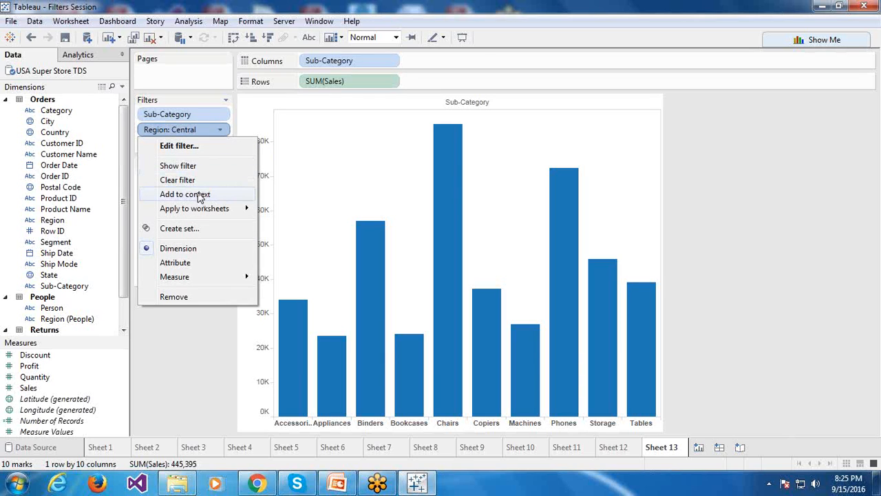
left_click(185, 194)
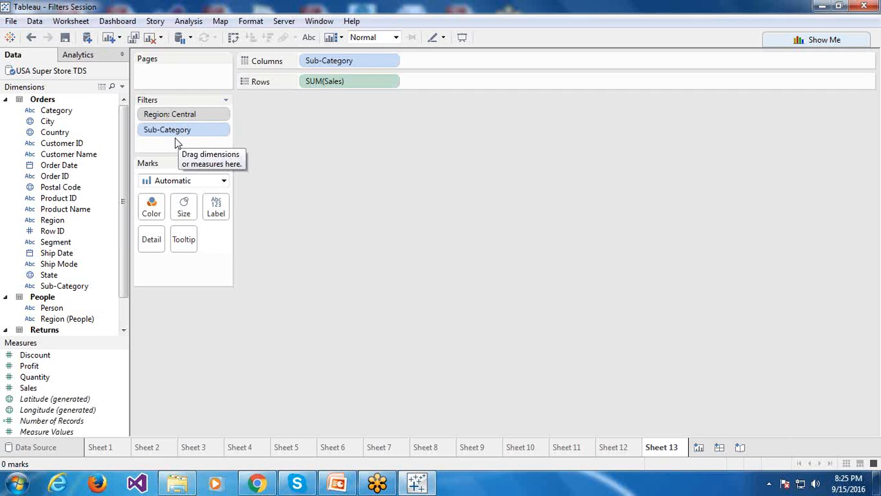
left_click(220, 115)
left_click(196, 178)
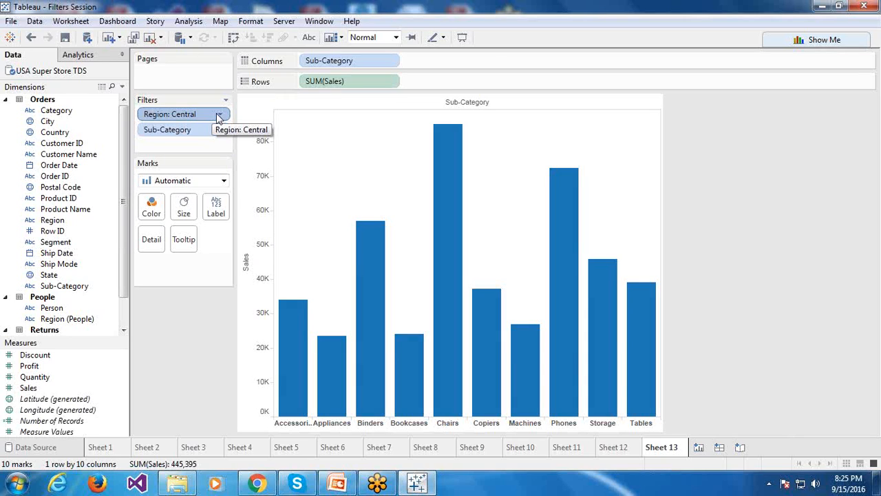
Step: Add Sheet 13's Region filter to the context
left_click(221, 116)
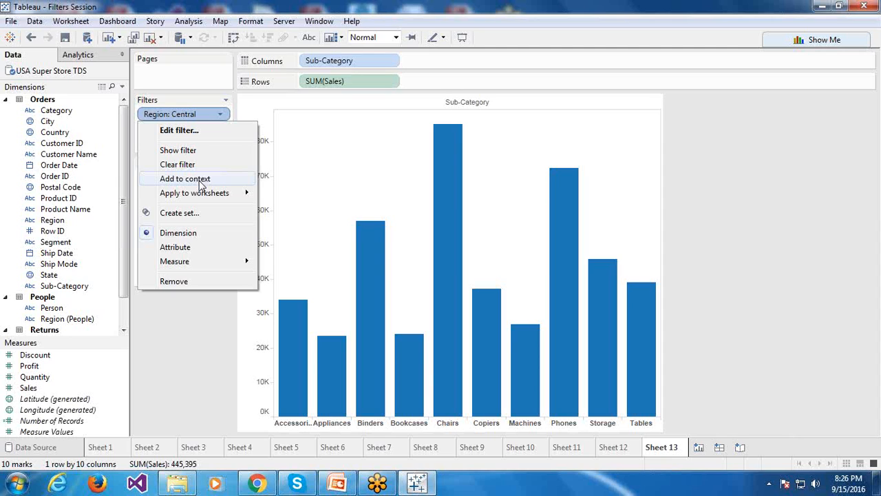
left_click(191, 347)
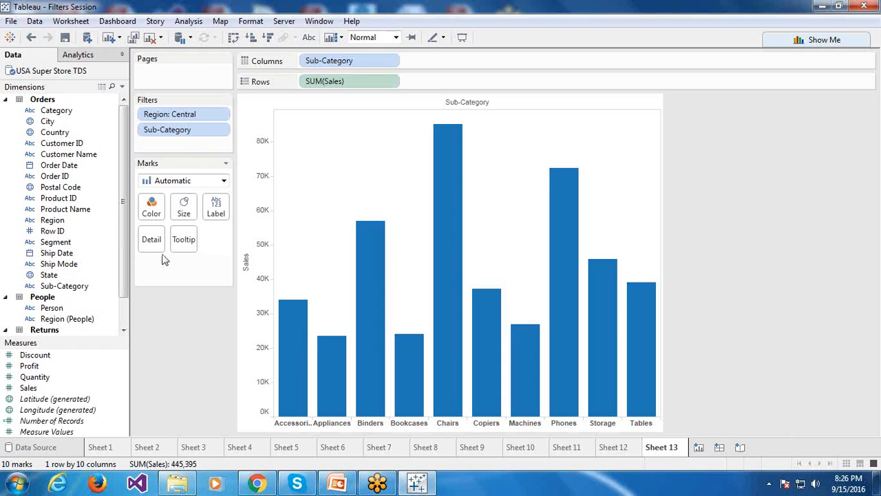
left_click(220, 115)
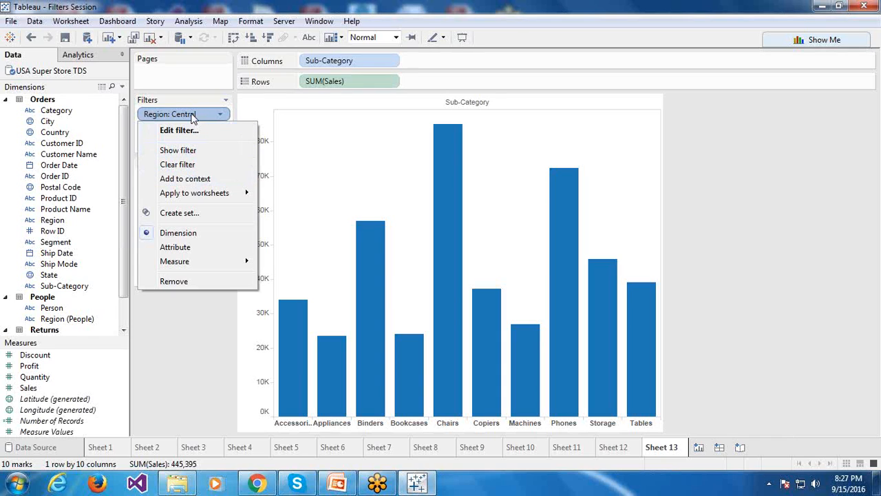
left_click(194, 350)
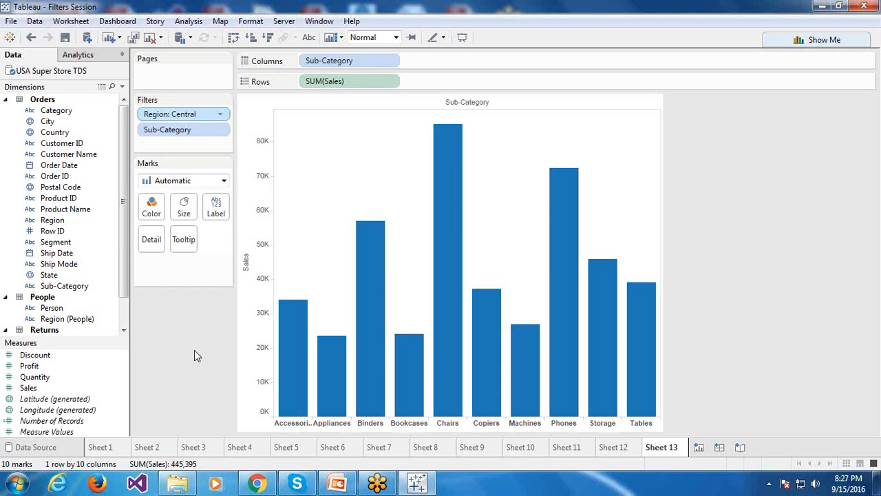
left_click(221, 115)
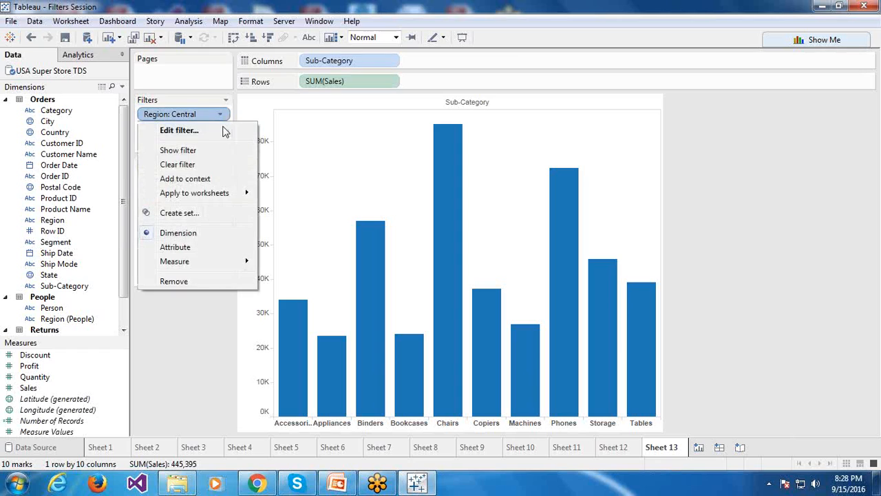
left_click(202, 178)
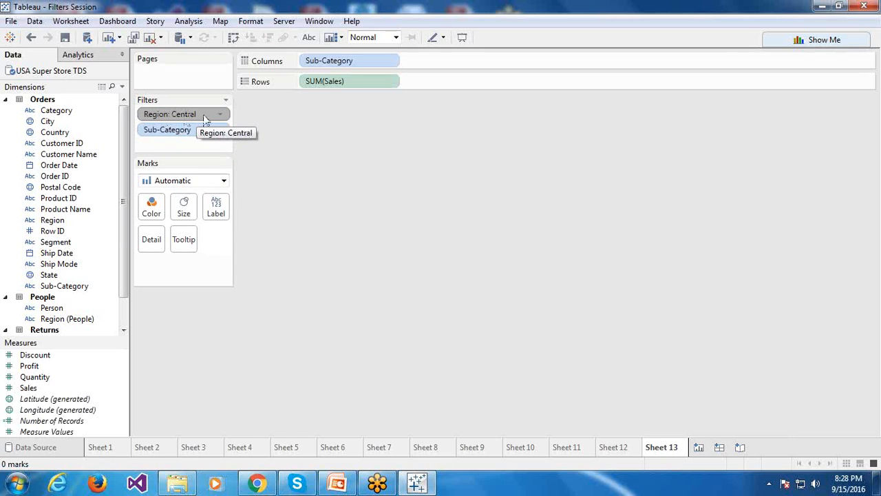
Step: Edit Sheet 13's Sub-Category filter condition so it keeps sub-categories whose sum of Sales is greater than 10,000
left_click(220, 131)
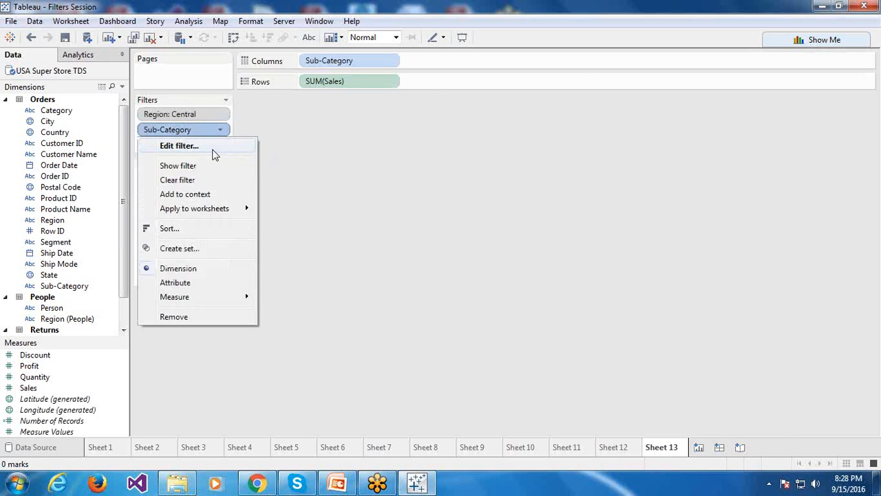
left_click(213, 149)
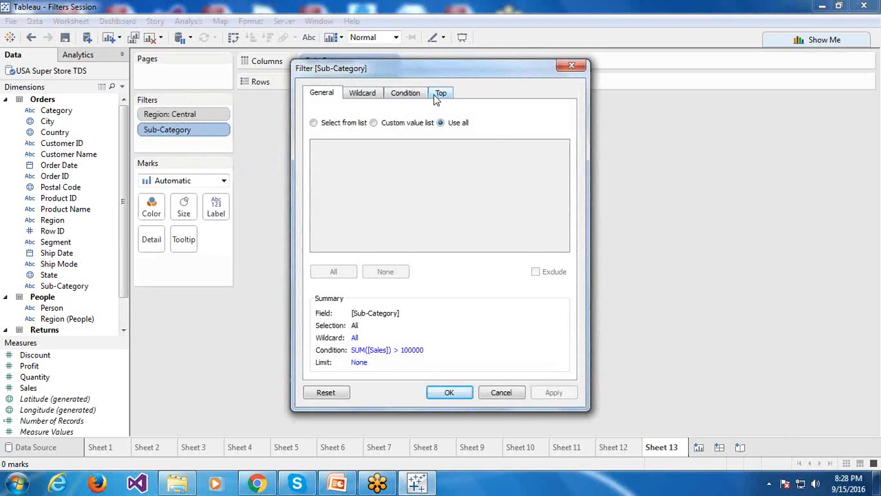
left_click(439, 97)
left_click(369, 96)
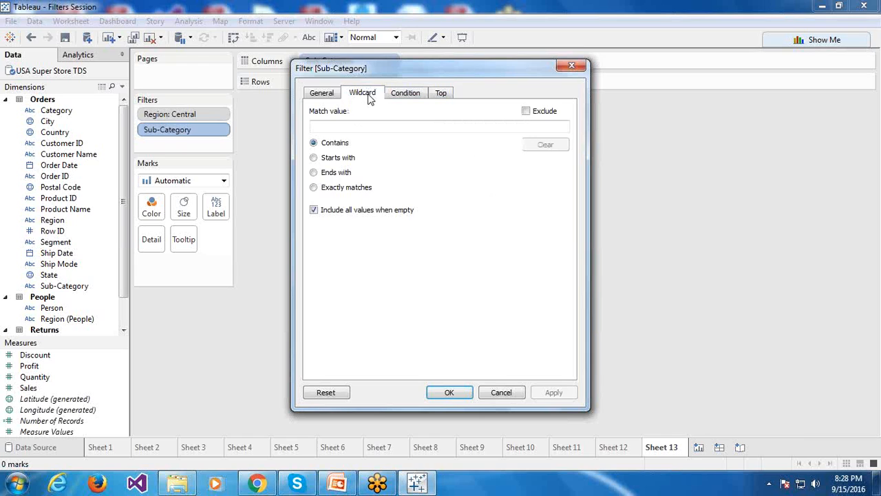
left_click(329, 96)
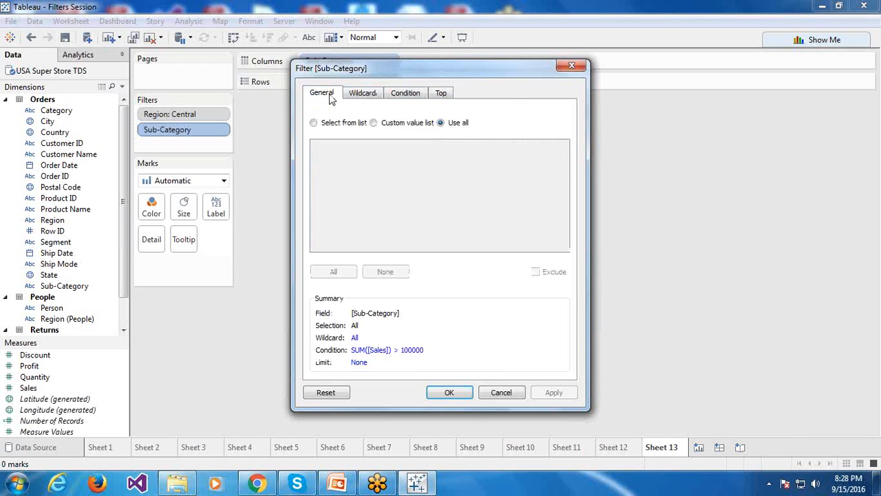
left_click_drag(428, 70, 637, 111)
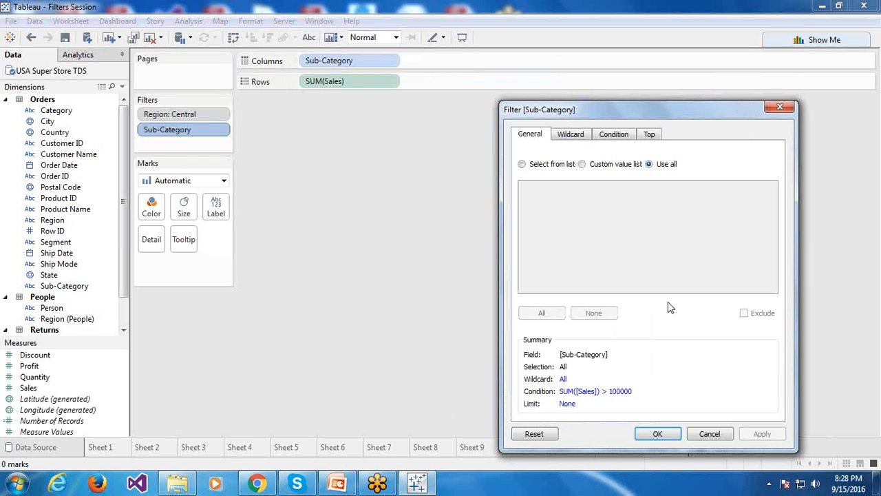
left_click(605, 397)
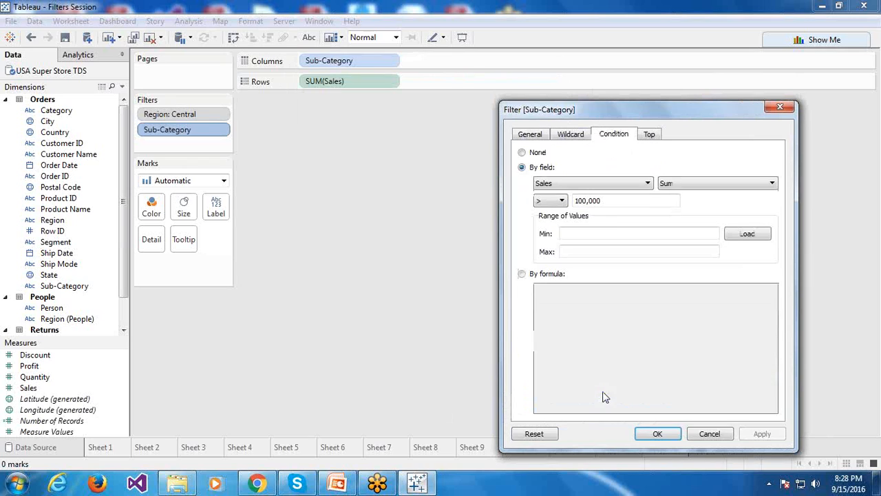
left_click(615, 200)
key("BackSpace")
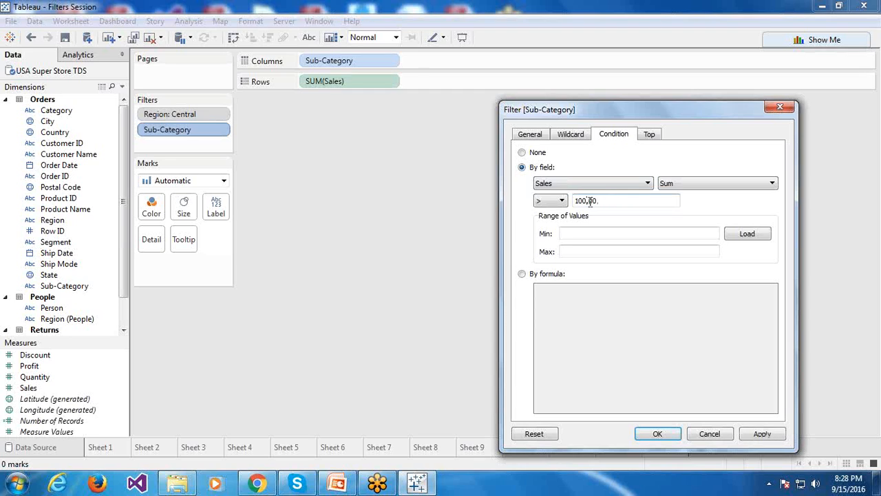
key("BackSpace")
key("BackSpace")
key("BackSpace")
key("BackSpace")
key("BackSpace")
key("BackSpace")
type("20000")
left_click(657, 433)
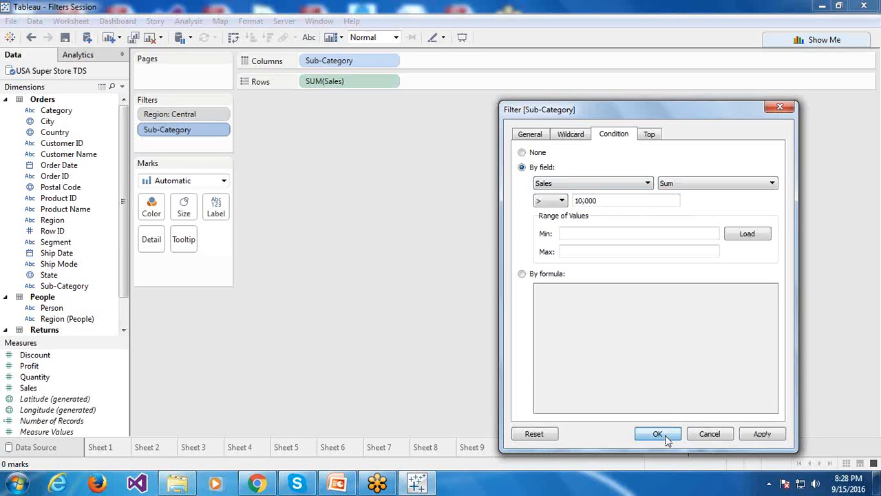
Step: Reopen the Sub-Category filter to review its condition summary and close it without changes
left_click(220, 130)
left_click(179, 146)
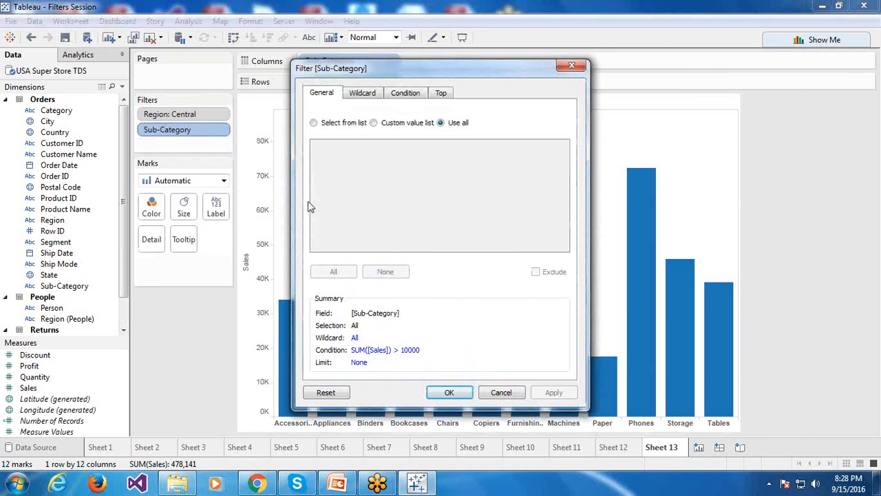
left_click(441, 392)
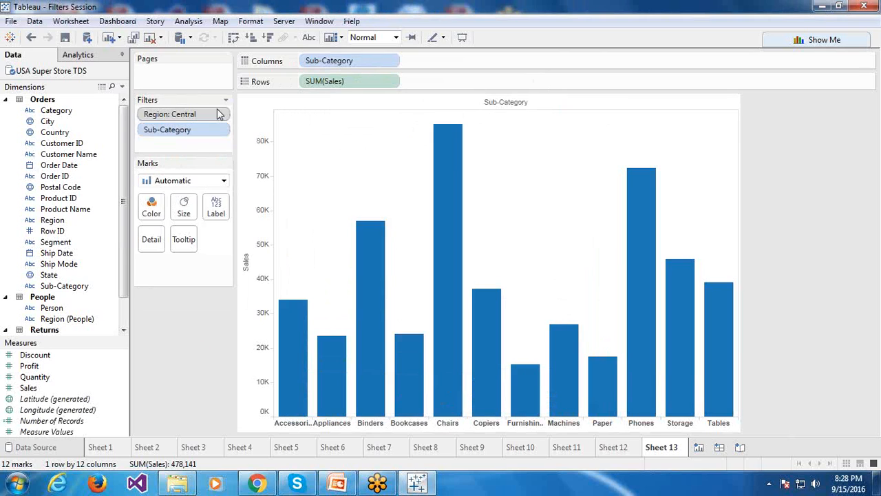
left_click(221, 131)
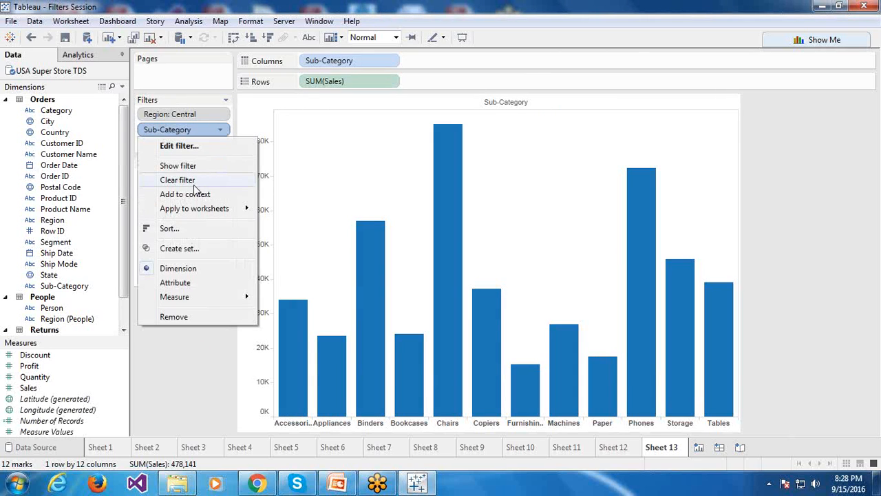
left_click(246, 168)
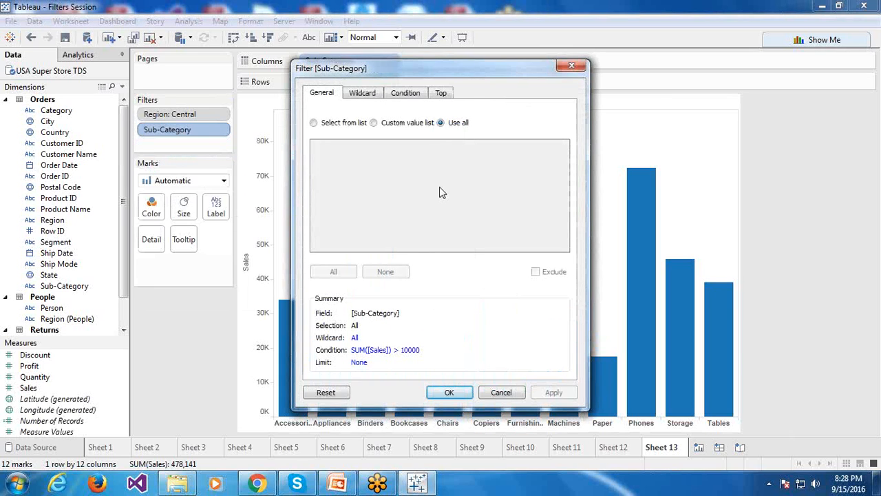
left_click(571, 67)
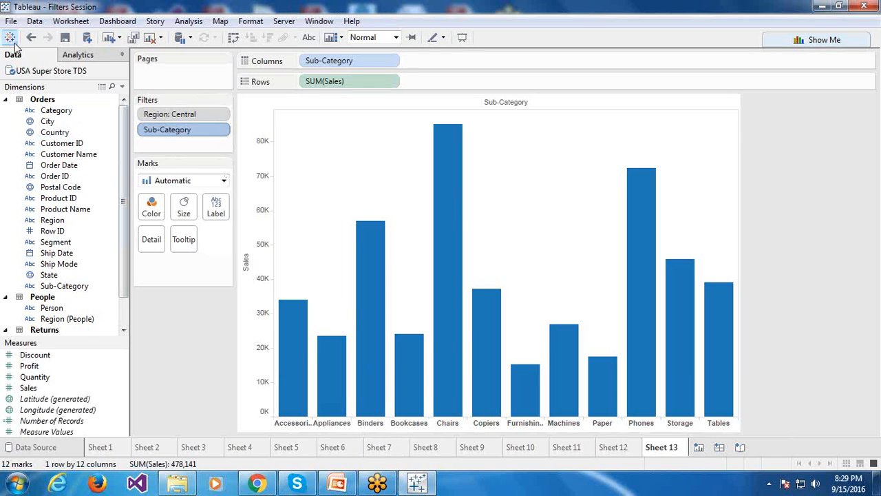
Step: Add a data source filter on the years of Order Date that keeps 2013 and 2014
left_click(36, 449)
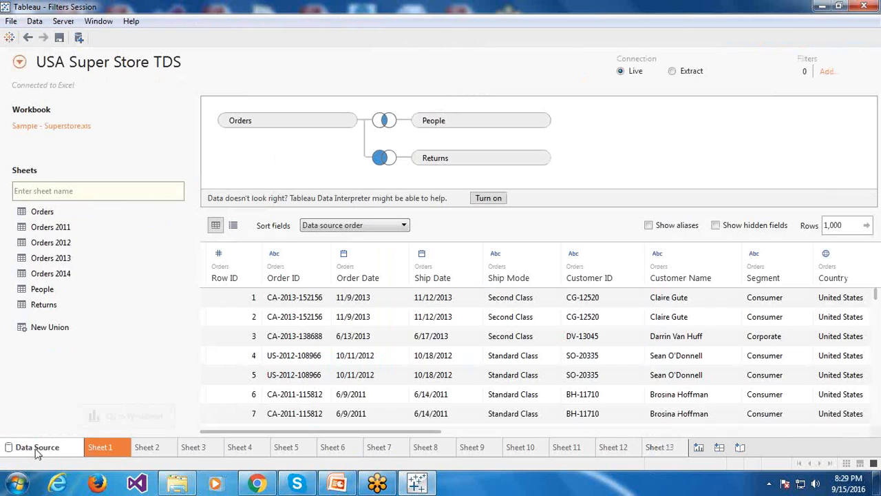
left_click(827, 73)
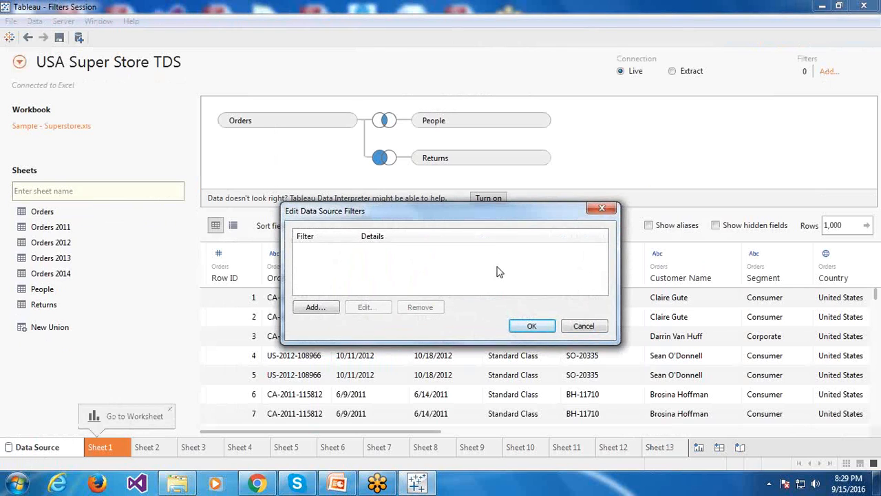
left_click(329, 310)
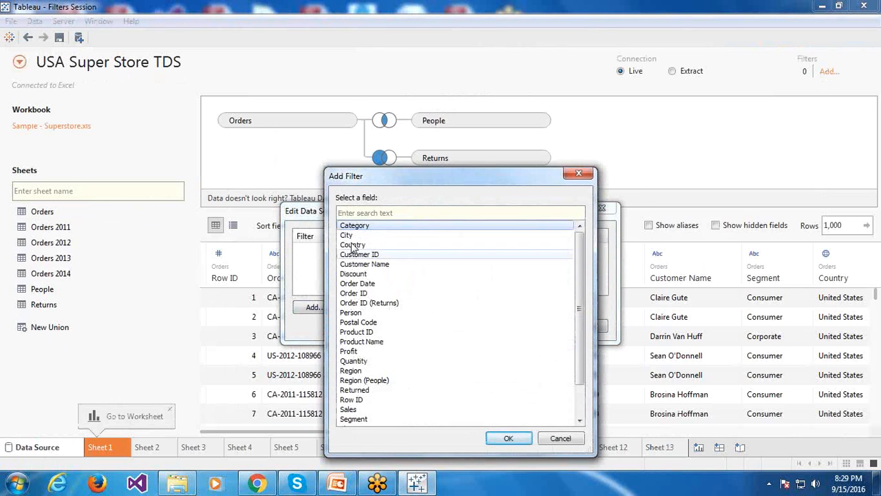
left_click(358, 283)
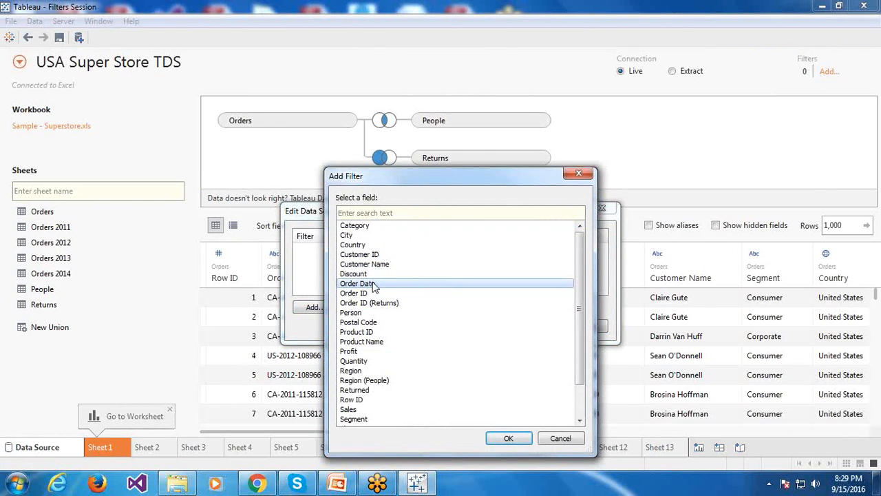
left_click(510, 438)
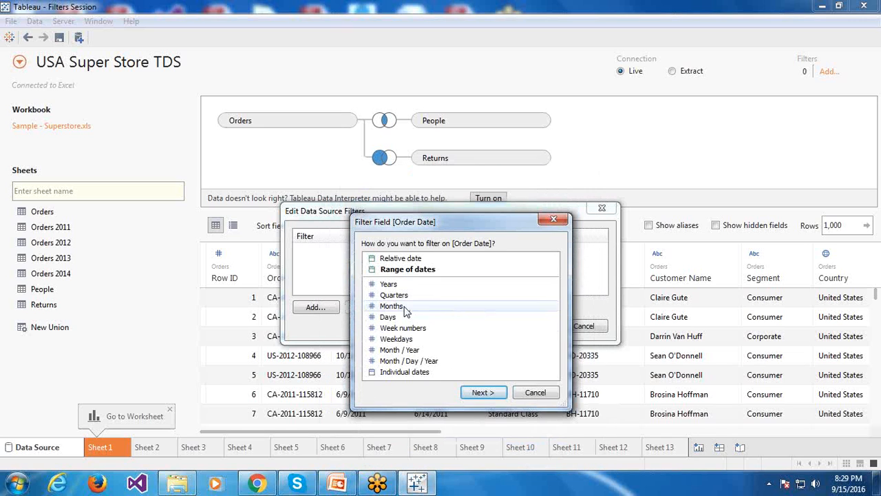
left_click(387, 284)
left_click(482, 392)
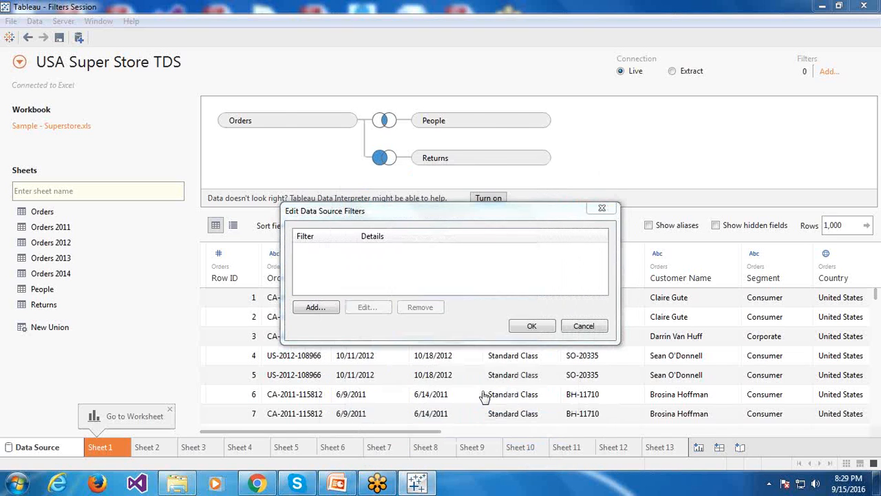
left_click(328, 205)
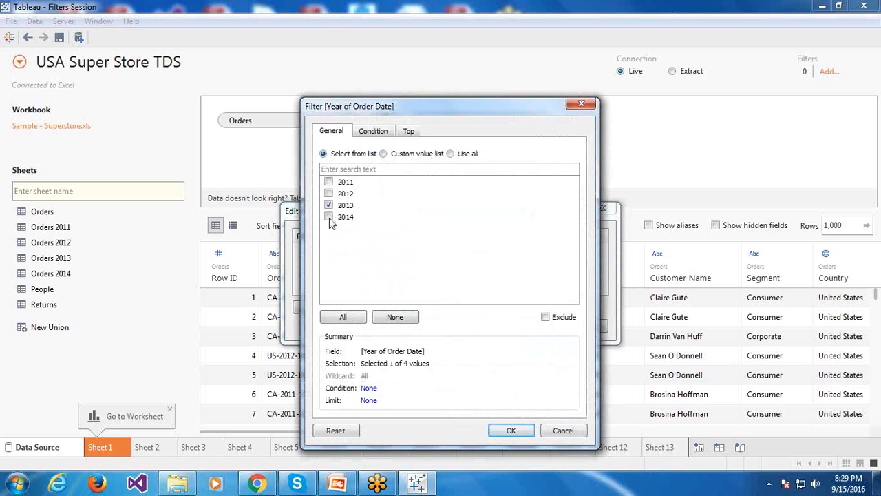
left_click(329, 216)
left_click(513, 430)
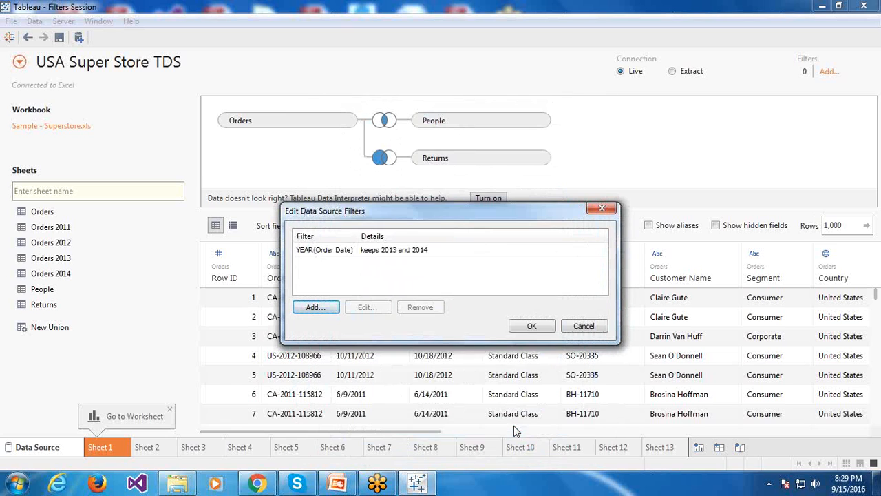
left_click(528, 327)
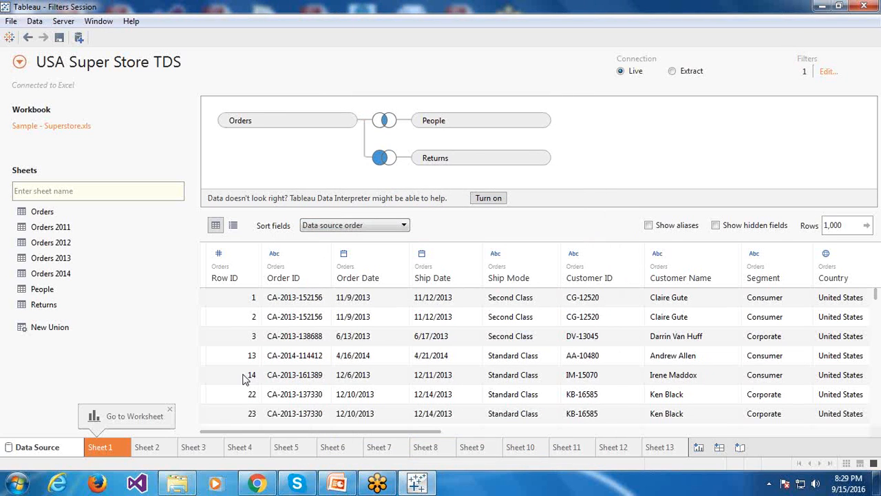
Step: Look through the existing worksheets, including Sheets 2, 4, 6, 8 and 13, to examine the data source filter's effect
left_click(153, 447)
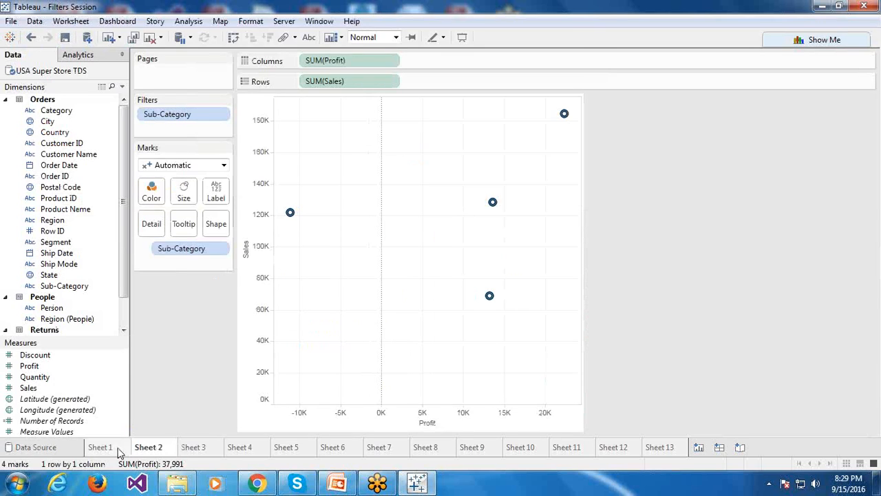
left_click(116, 449)
left_click(241, 448)
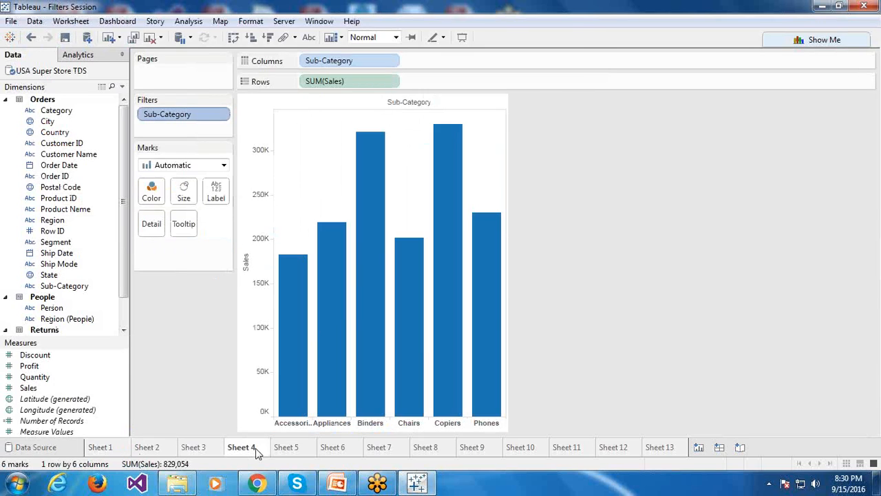
left_click(287, 447)
left_click(324, 448)
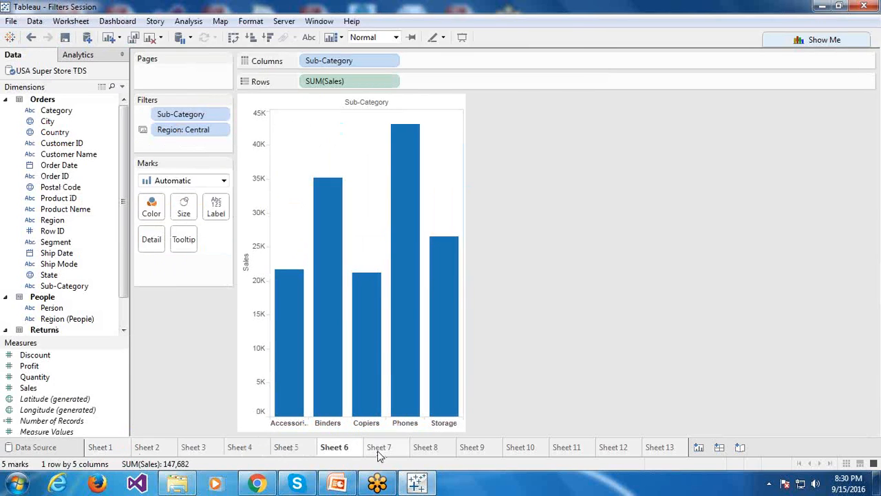
left_click(383, 448)
left_click(423, 449)
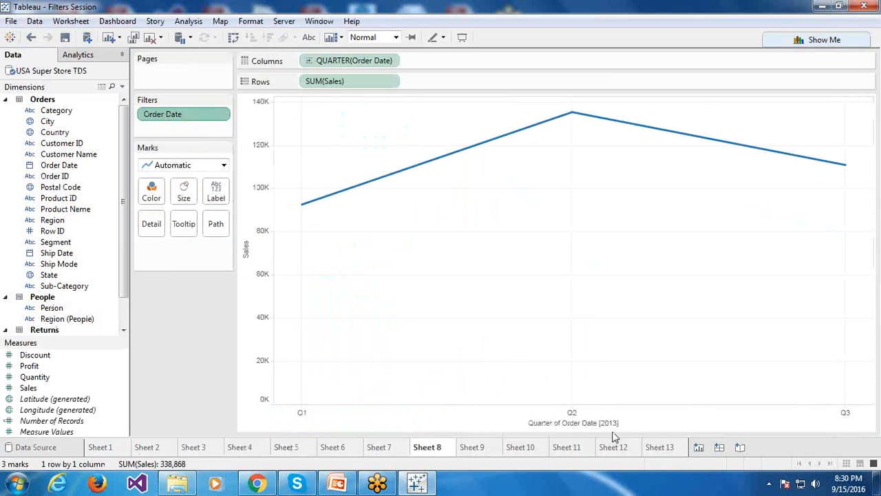
left_click(391, 62)
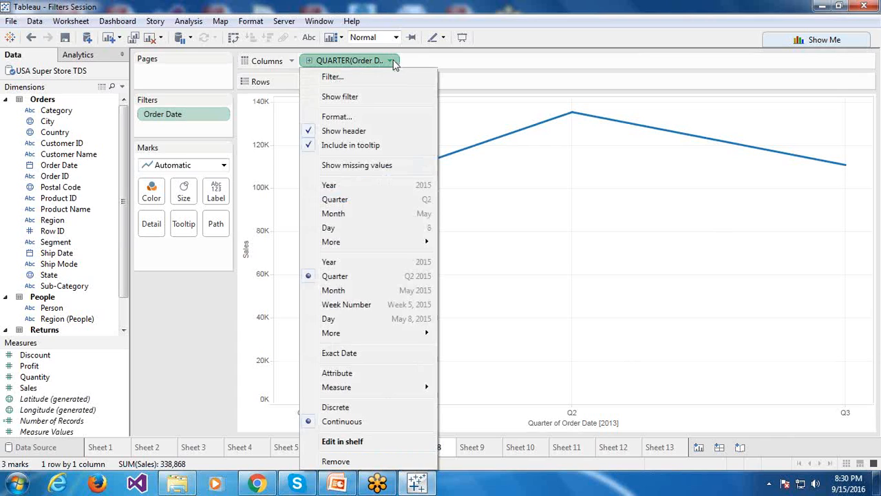
left_click(194, 349)
left_click(663, 447)
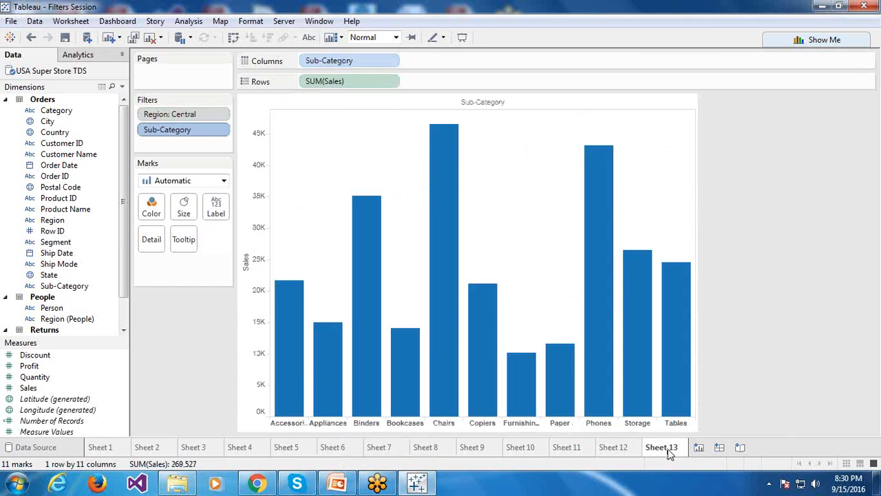
Step: Add a new worksheet and place Order Date by year on its columns
left_click(698, 448)
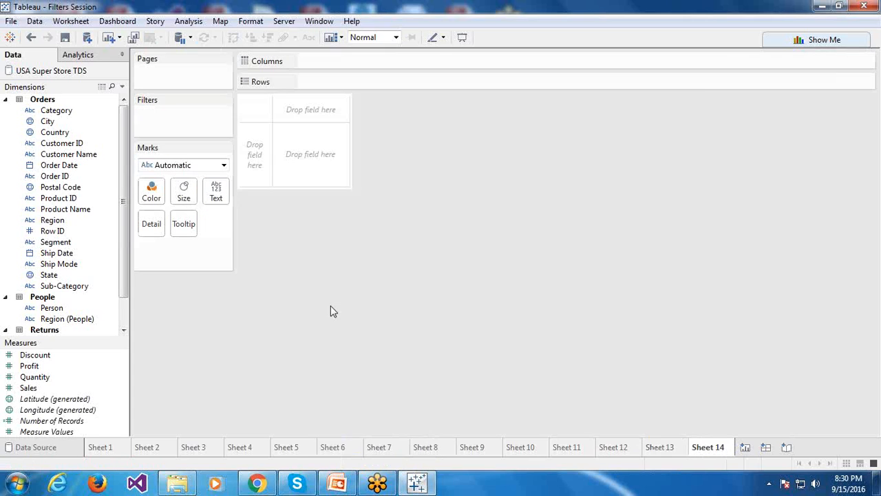
double_click(62, 170)
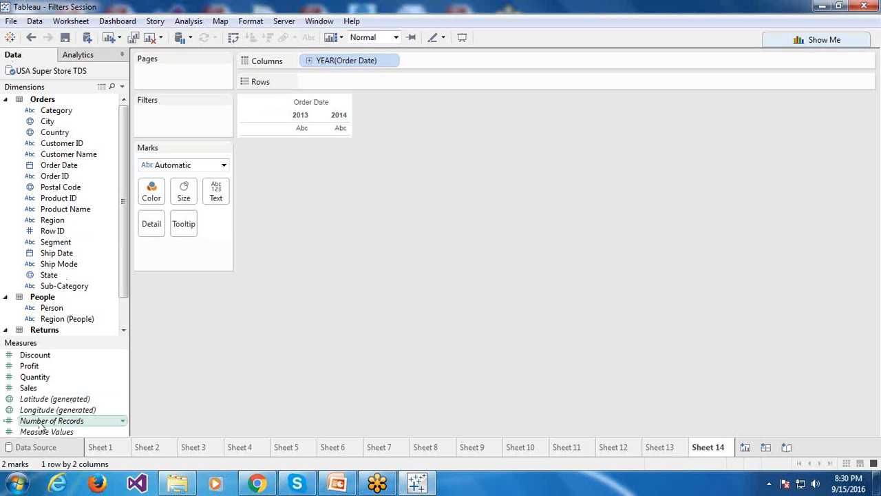
Step: Edit the data source filter on the year of Order Date to also include 2012, and return to Sheet 14
left_click(33, 447)
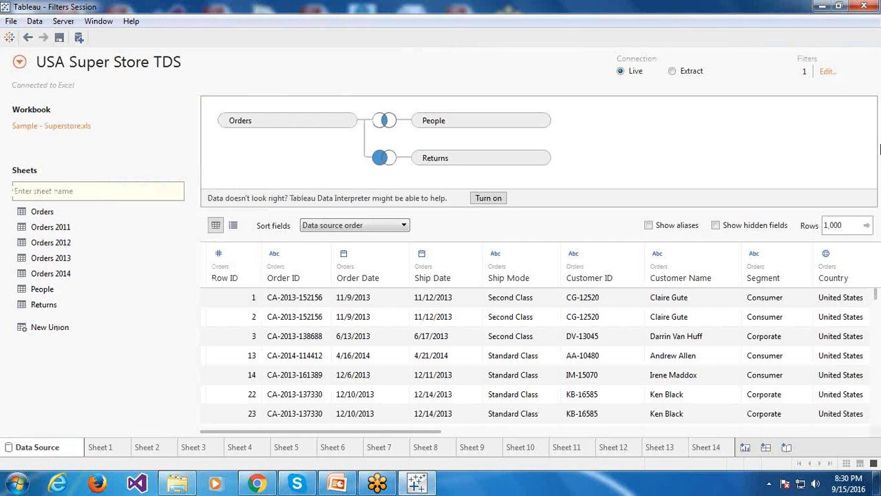
left_click(826, 72)
left_click(369, 254)
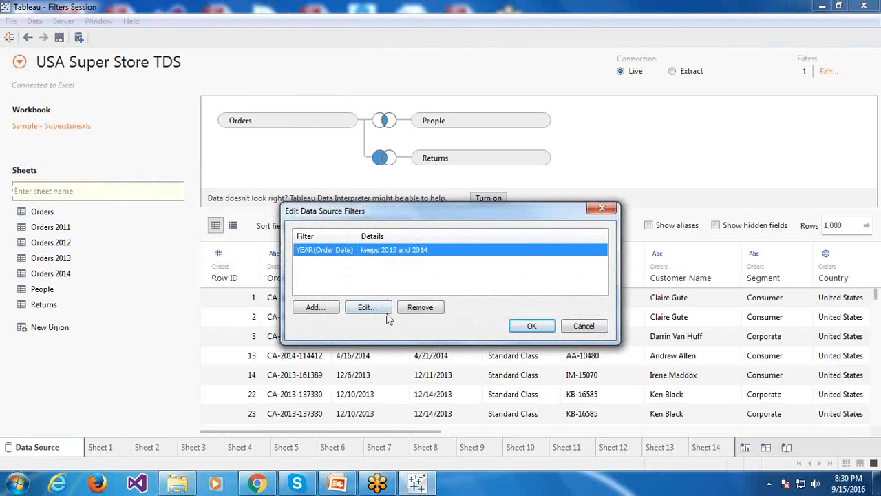
left_click(369, 309)
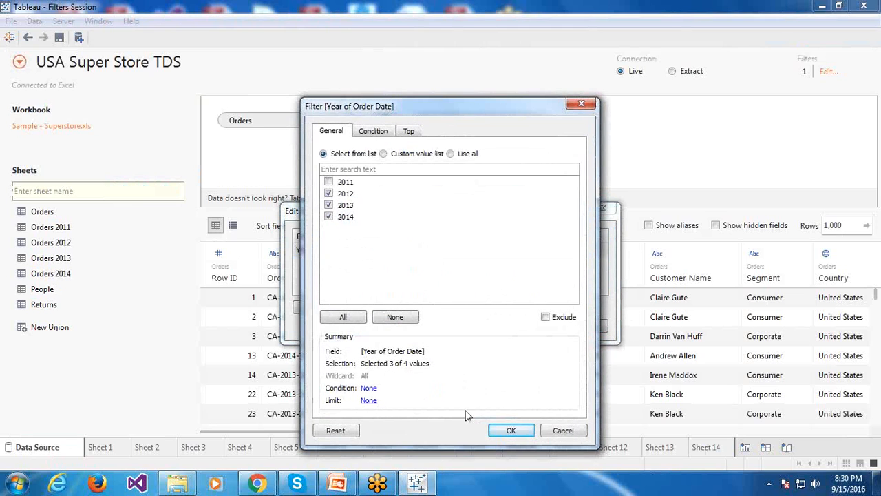
left_click(511, 430)
left_click(529, 325)
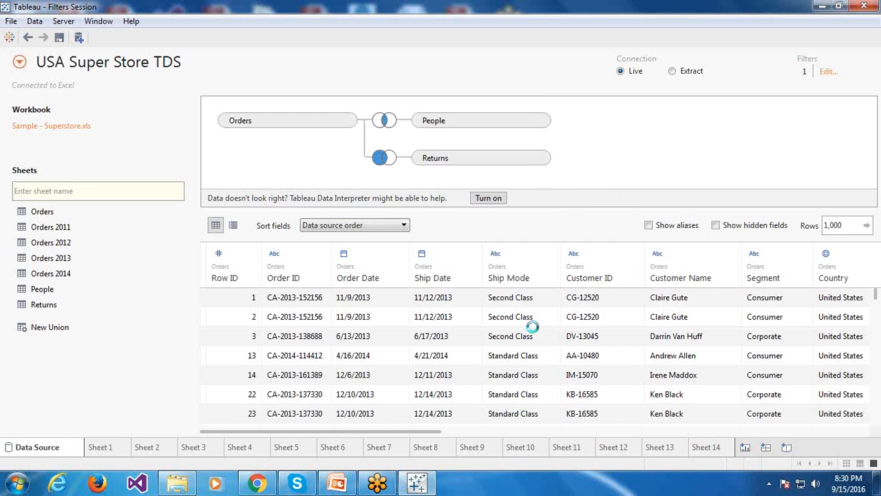
left_click(725, 449)
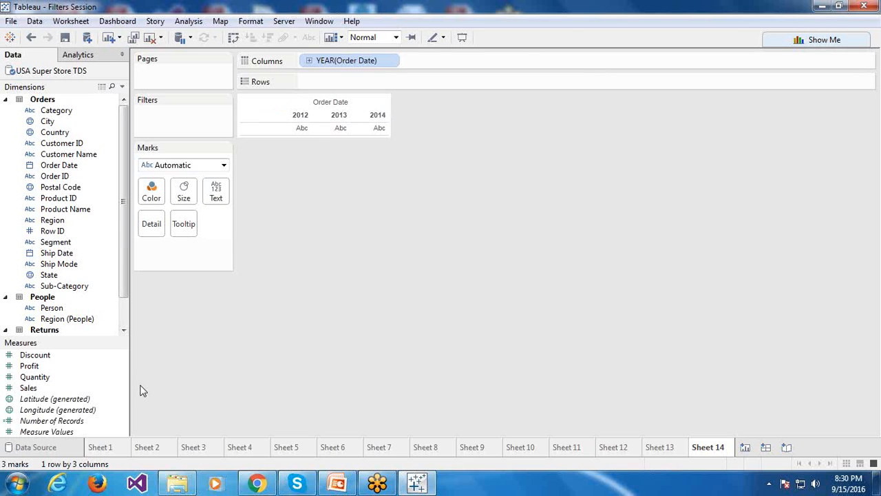
Step: Review the data source filter on the year of Order Date and close its settings without changing anything
left_click(71, 454)
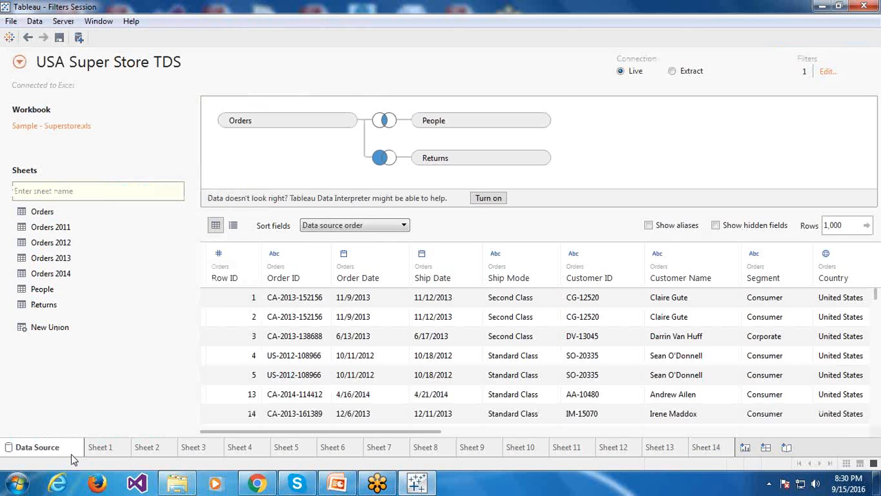
left_click(829, 72)
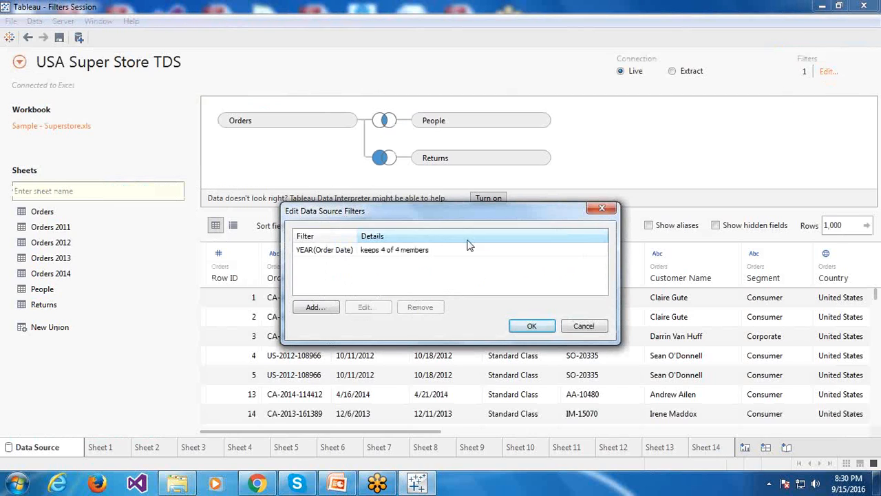
left_click(403, 253)
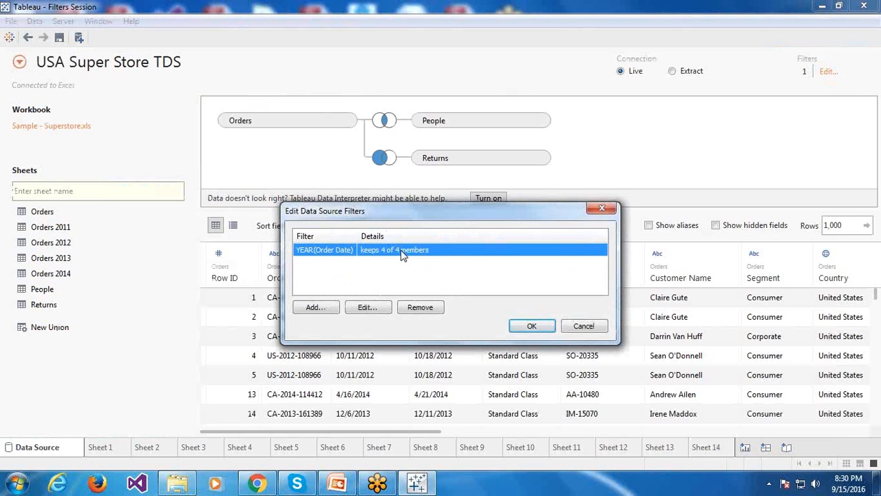
left_click(564, 327)
Step: Examine the filters on Sheets 5, 12 and 13 and the data source page, and return to Sheet 14
left_click(289, 451)
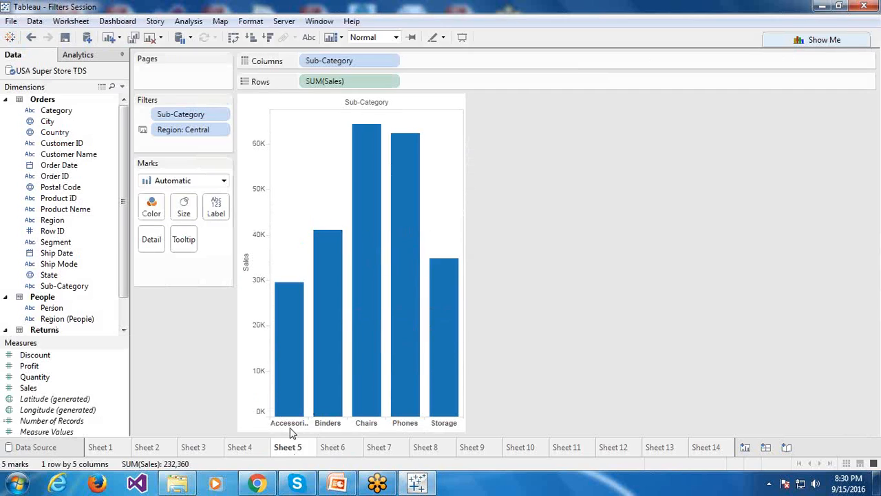
left_click(696, 449)
left_click(661, 451)
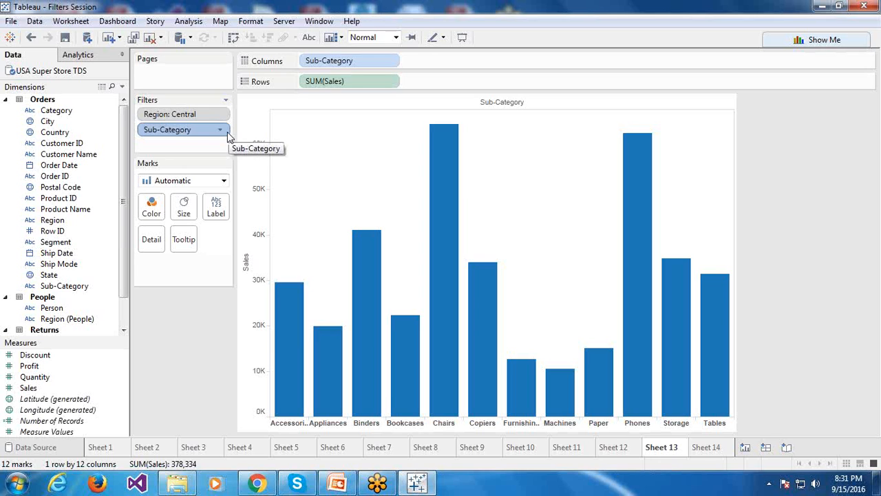
left_click(618, 454)
left_click(658, 449)
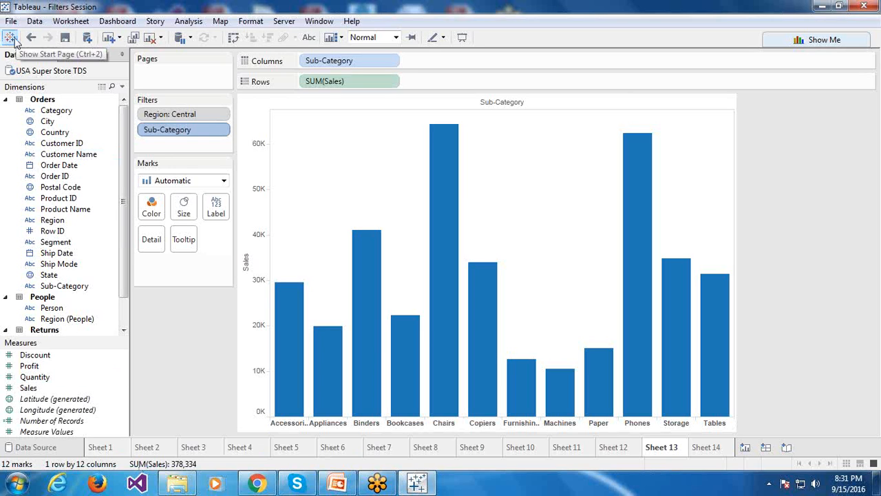
left_click(31, 447)
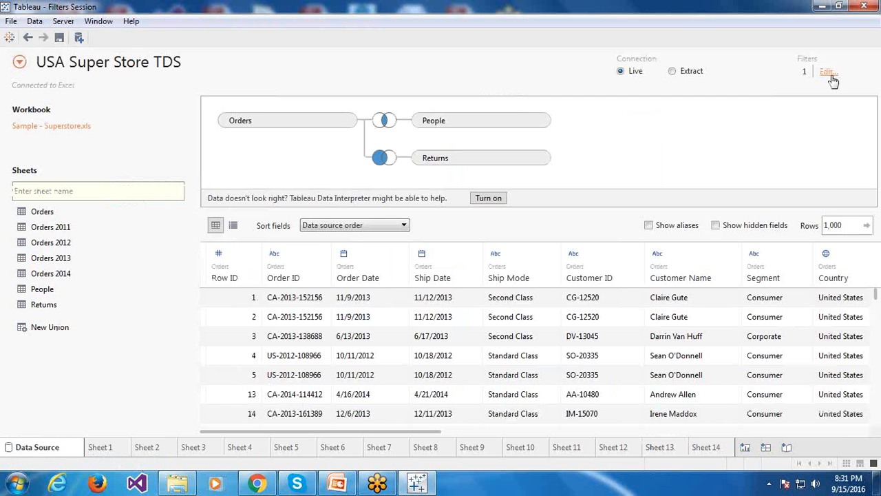
left_click(708, 448)
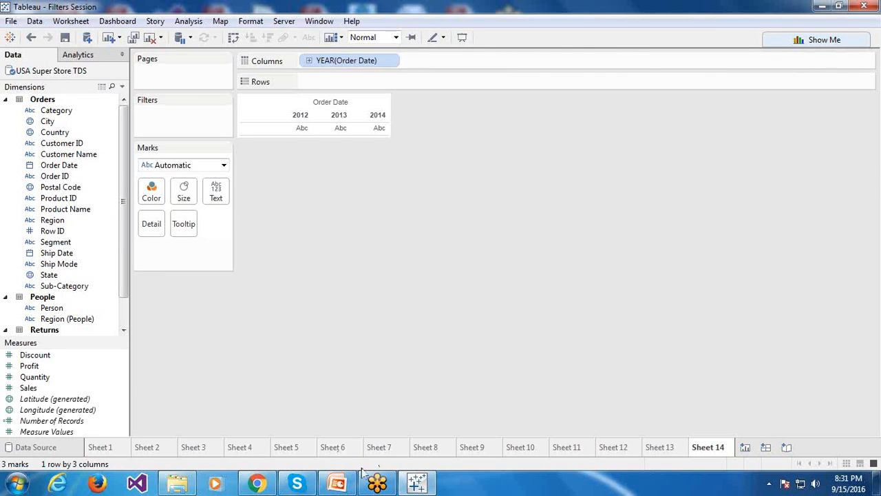
Step: Switch to PowerPoint and open the Filtering Order of Operations slide to examine its list of filter types
left_click(348, 484)
left_click(97, 264)
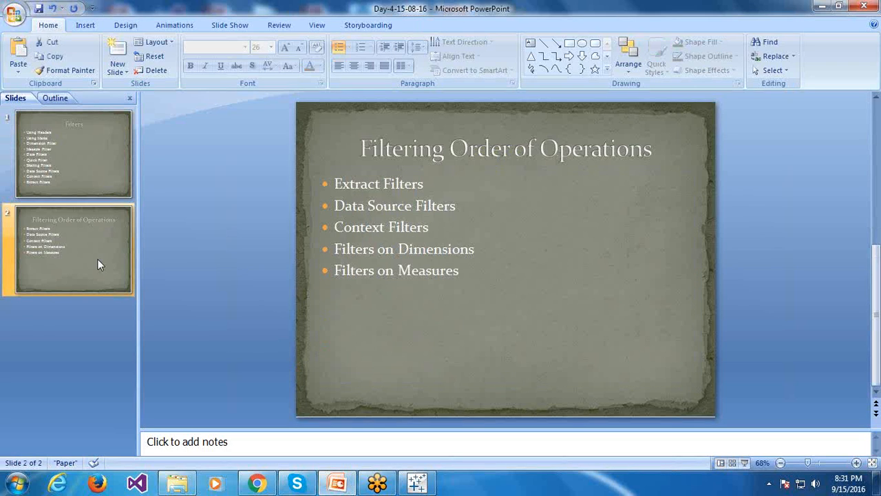
left_click(509, 237)
left_click(501, 240)
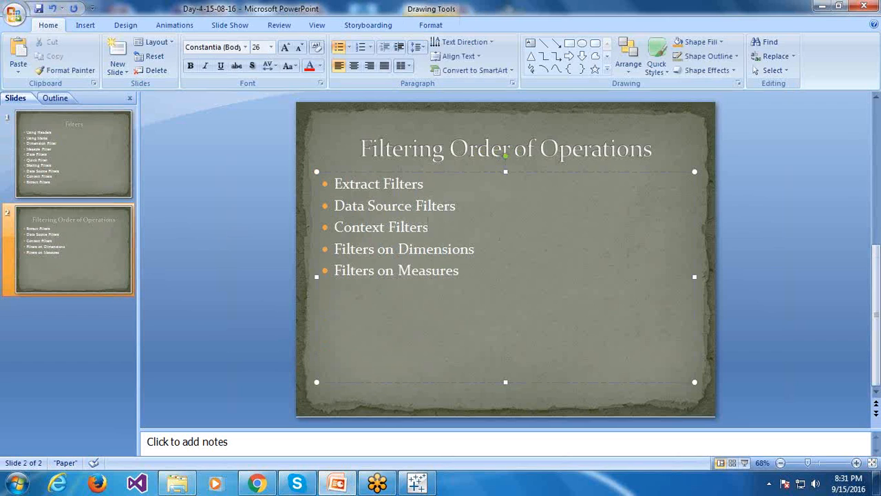